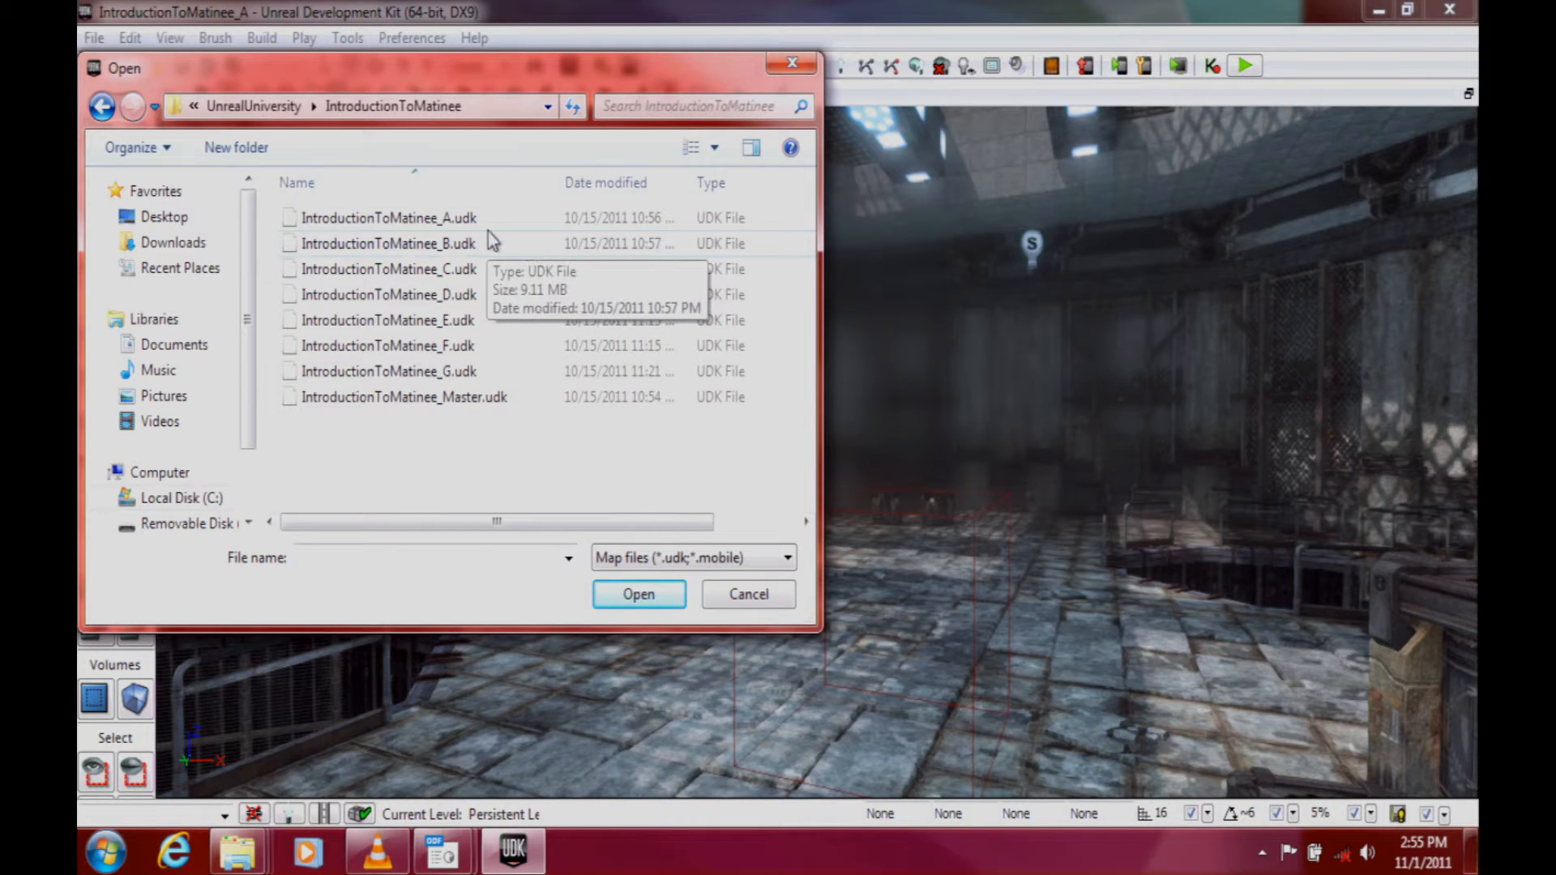
Step: Open the map IntroductionToMatinee_A.udk and bring up its Kismet editor in a full-size window
double_click(499, 217)
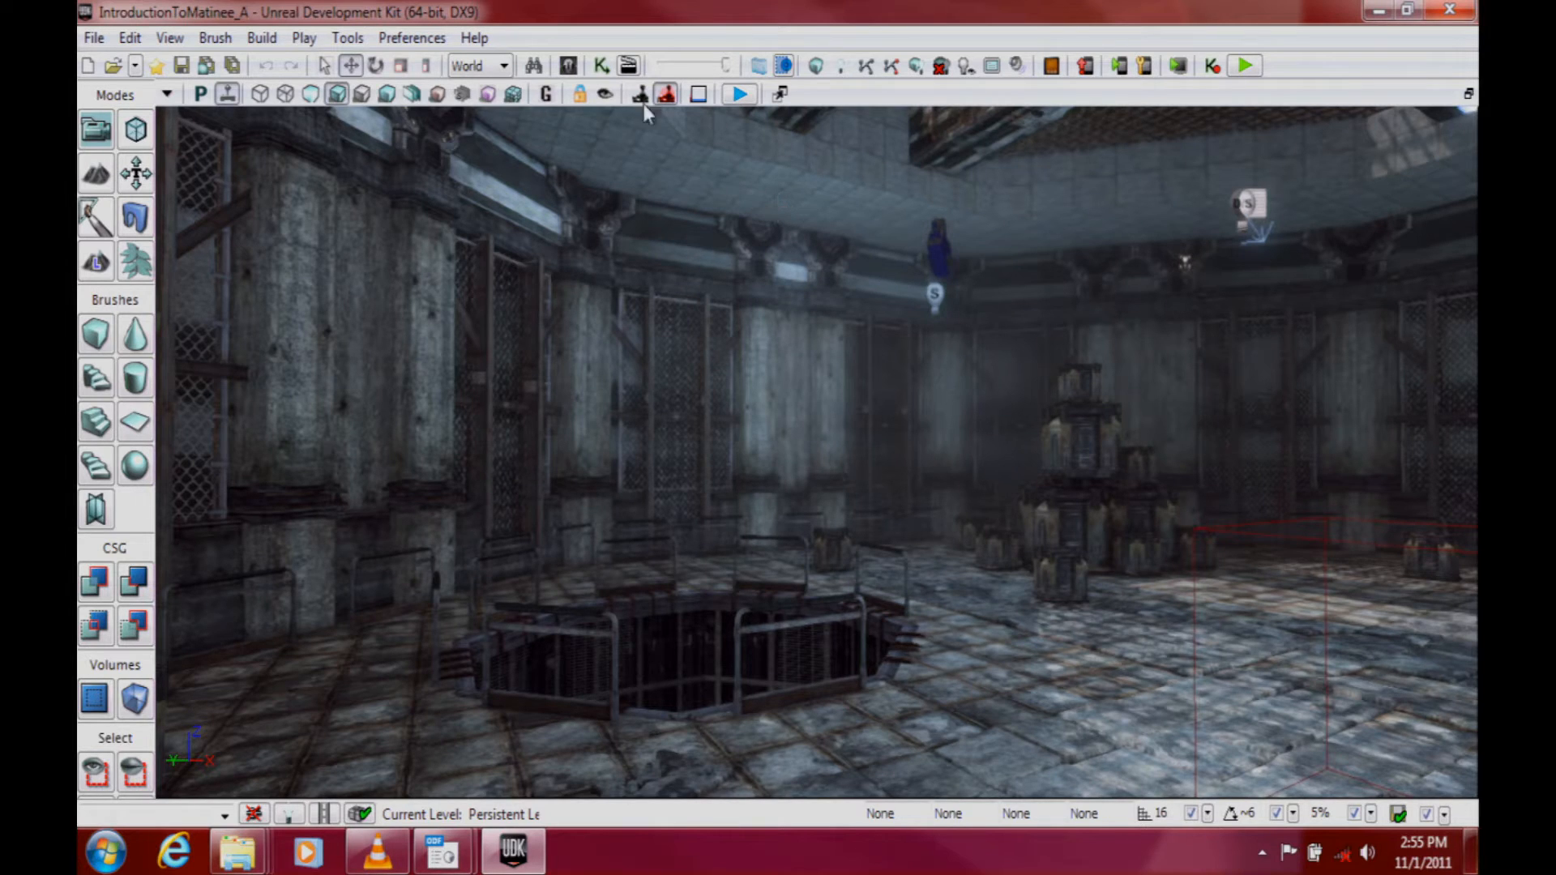
left_click(607, 70)
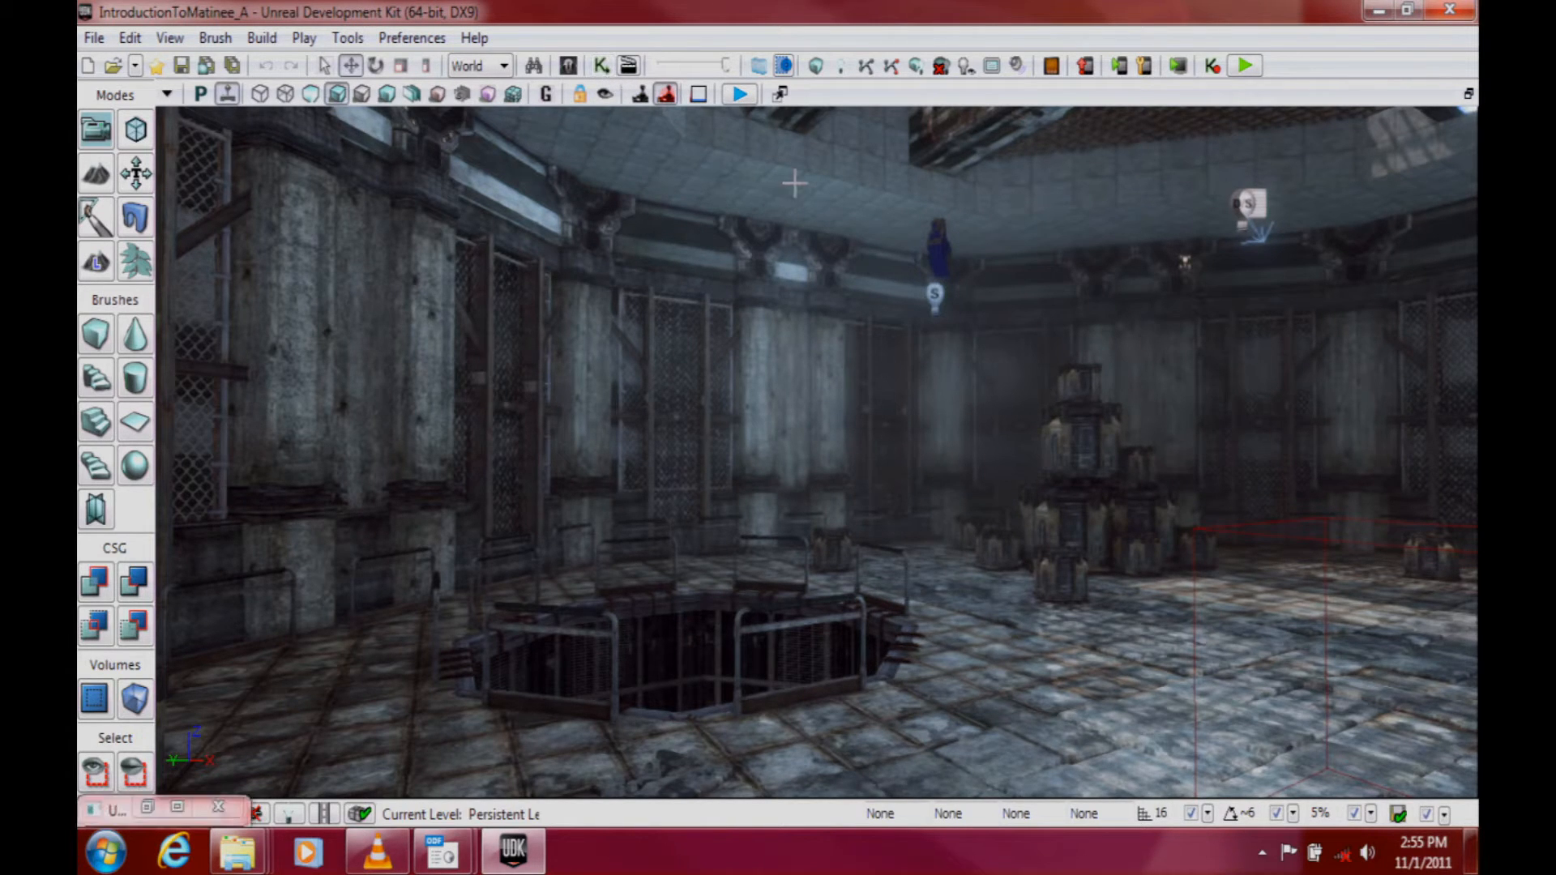
left_click(191, 809)
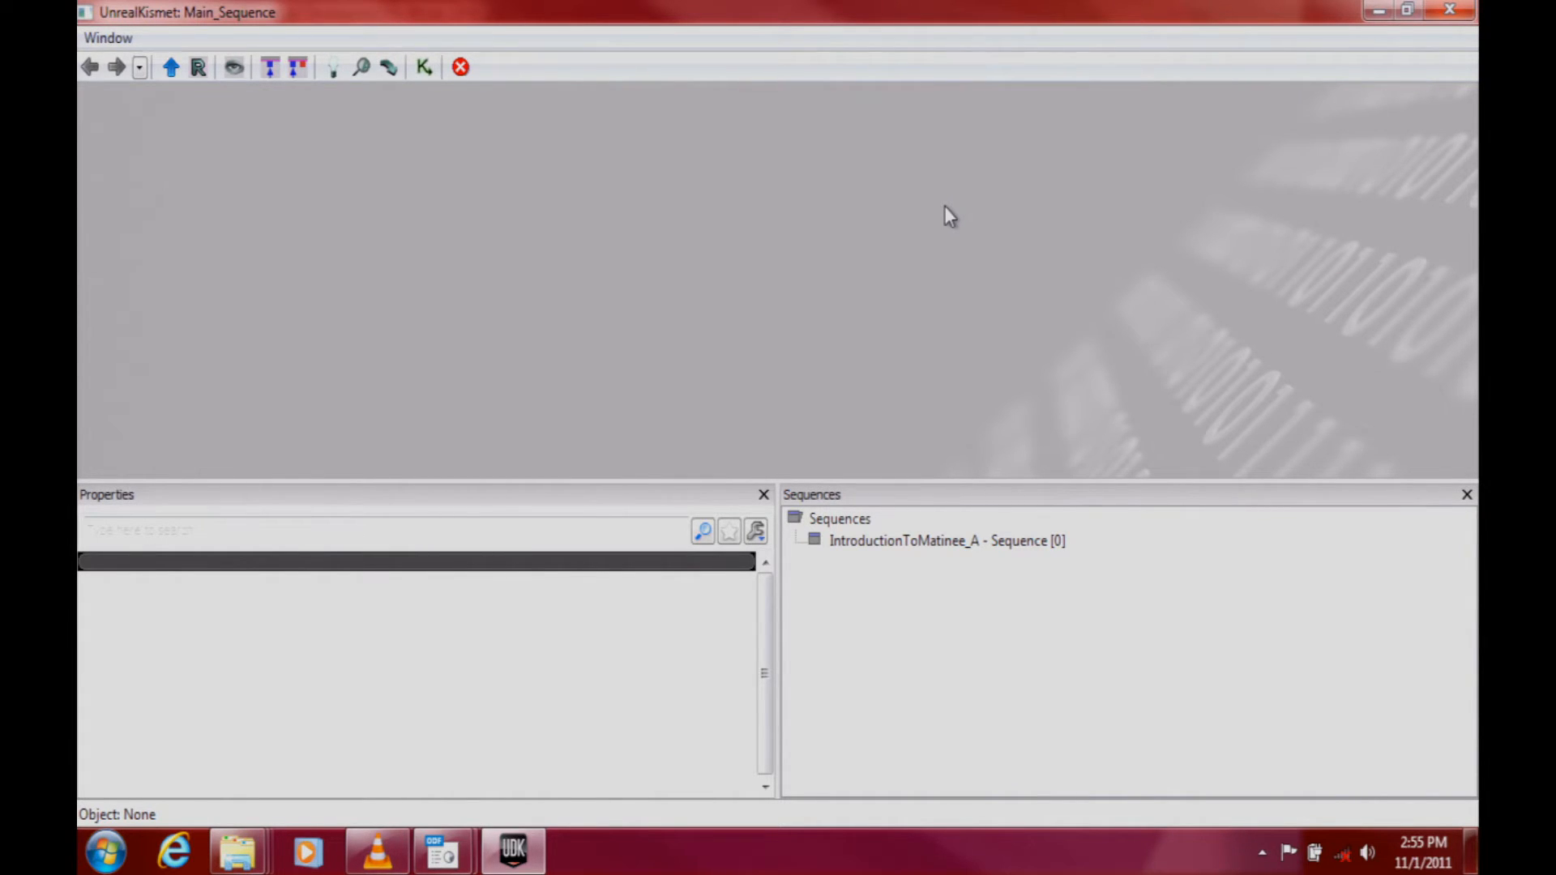
Step: Add a new Matinee node to the empty Kismet sequence and bring it into close view
mouse_move(442, 851)
right_click(465, 126)
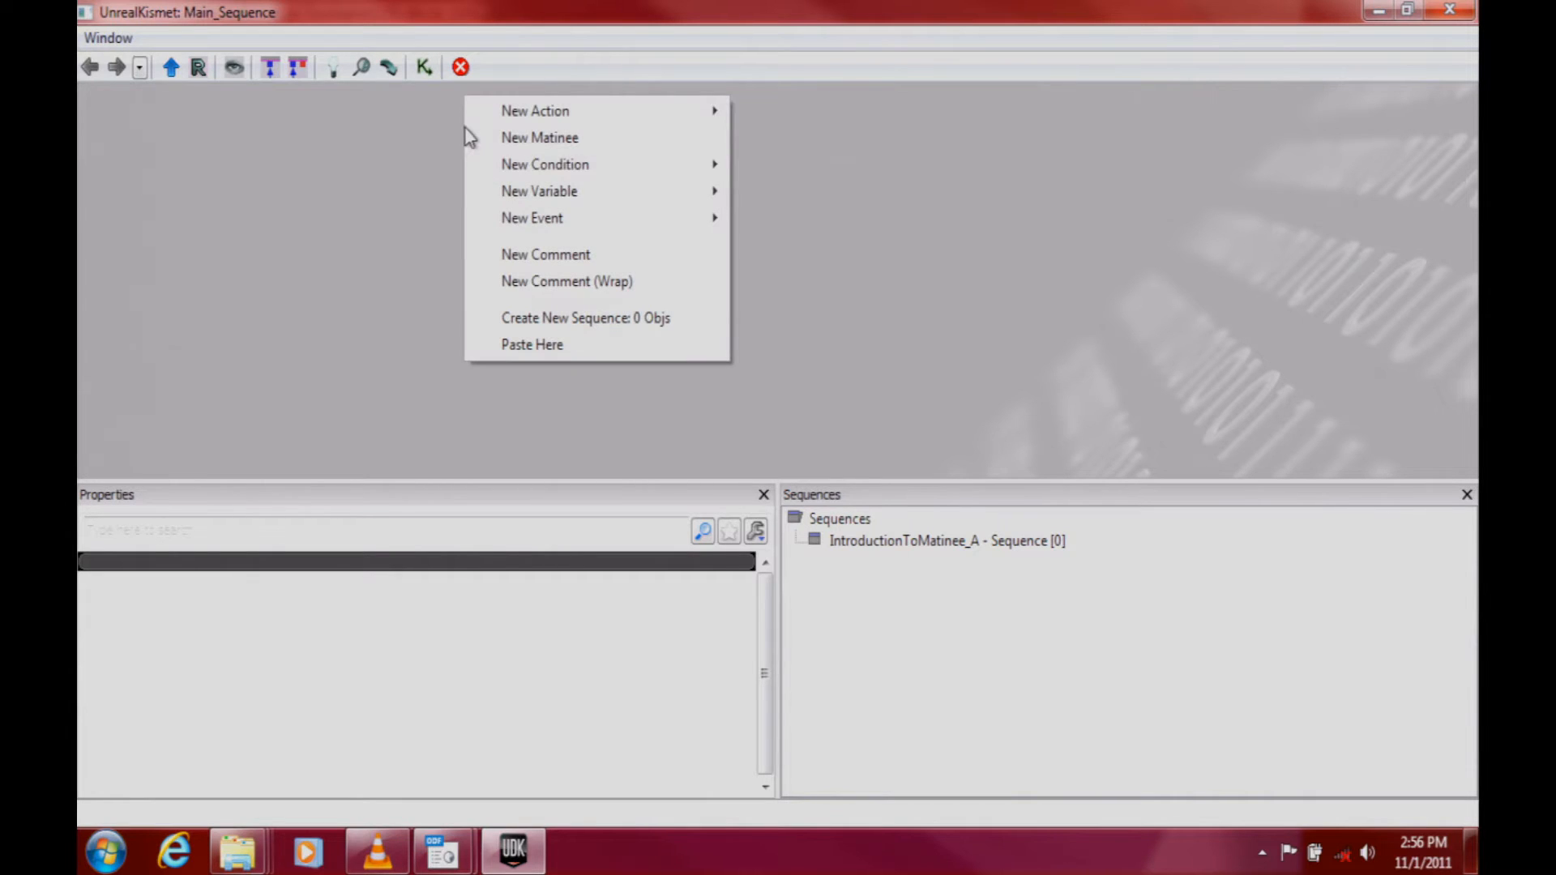
left_click(559, 138)
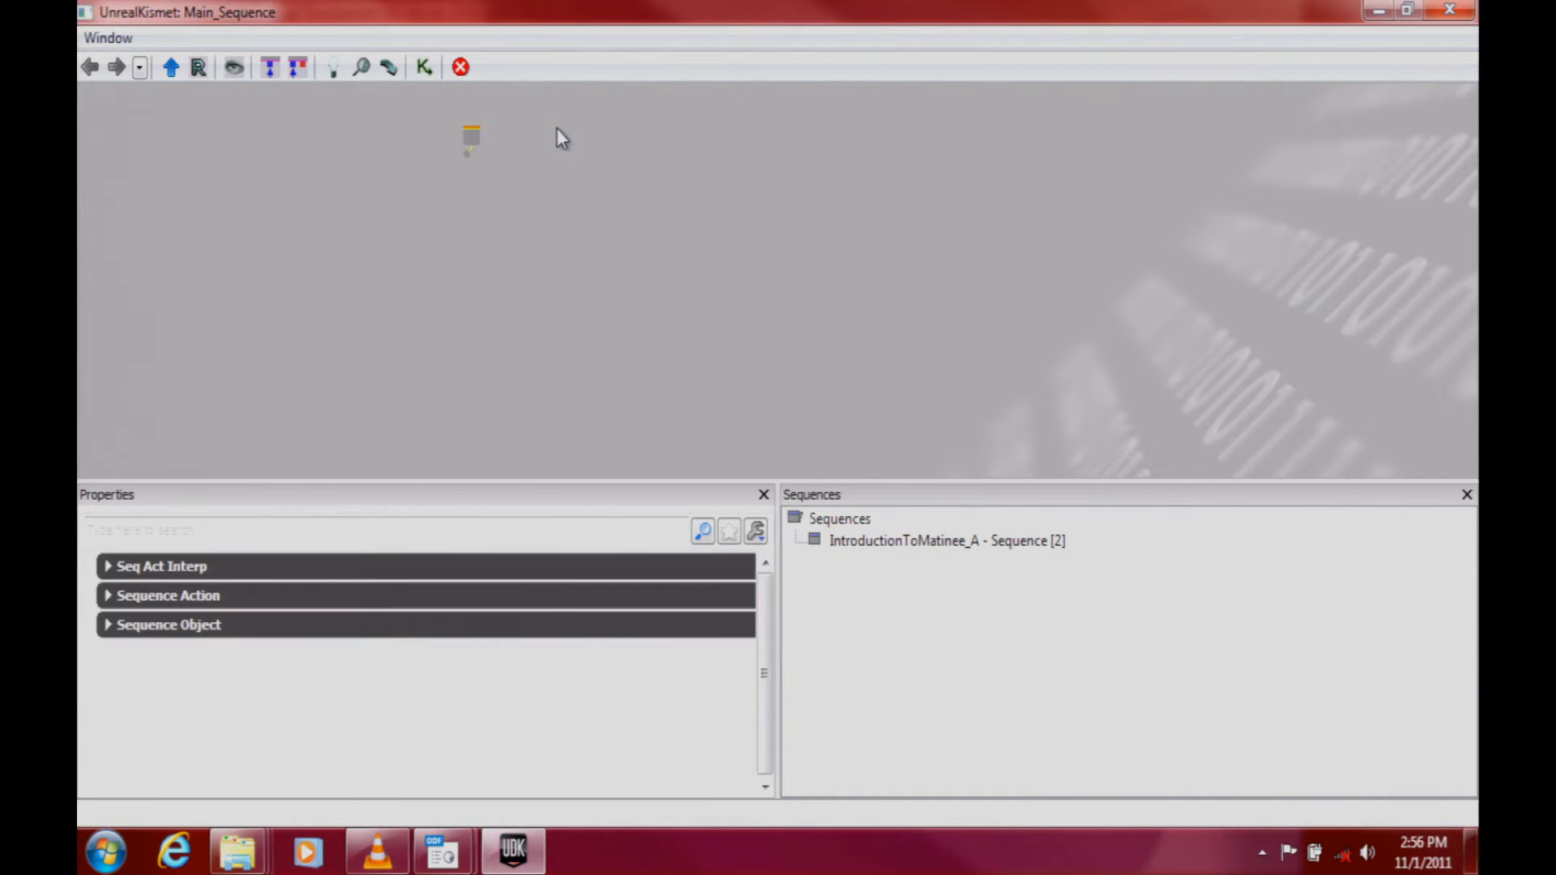
left_click_drag(510, 193, 634, 311)
left_click_drag(634, 255, 705, 272)
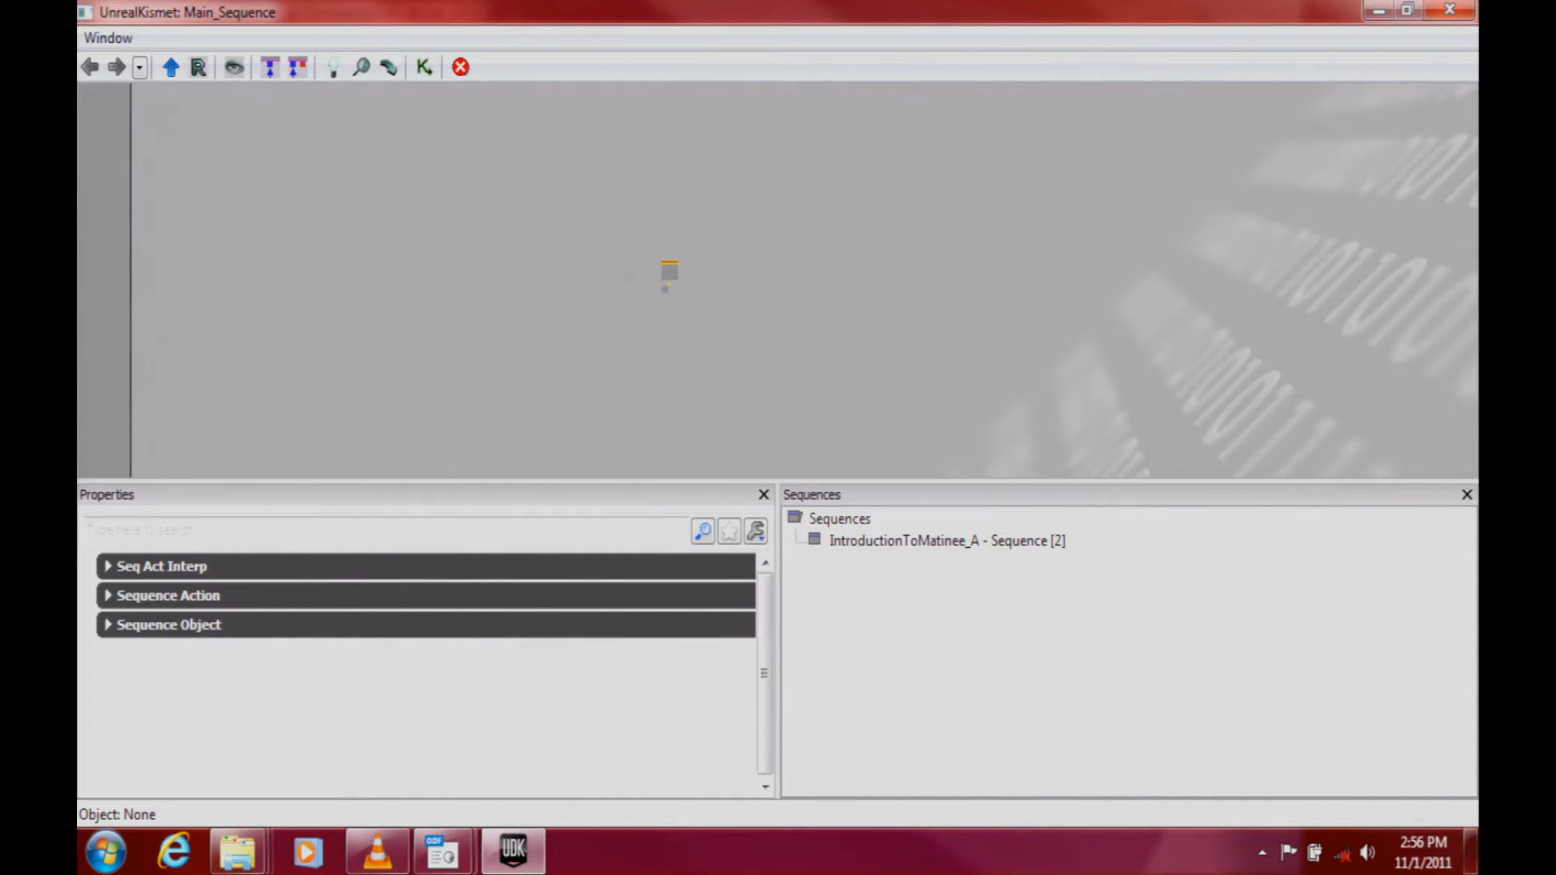
scroll(705, 272, "up", 5)
left_click_drag(556, 265, 851, 268)
scroll(851, 268, "up", 3)
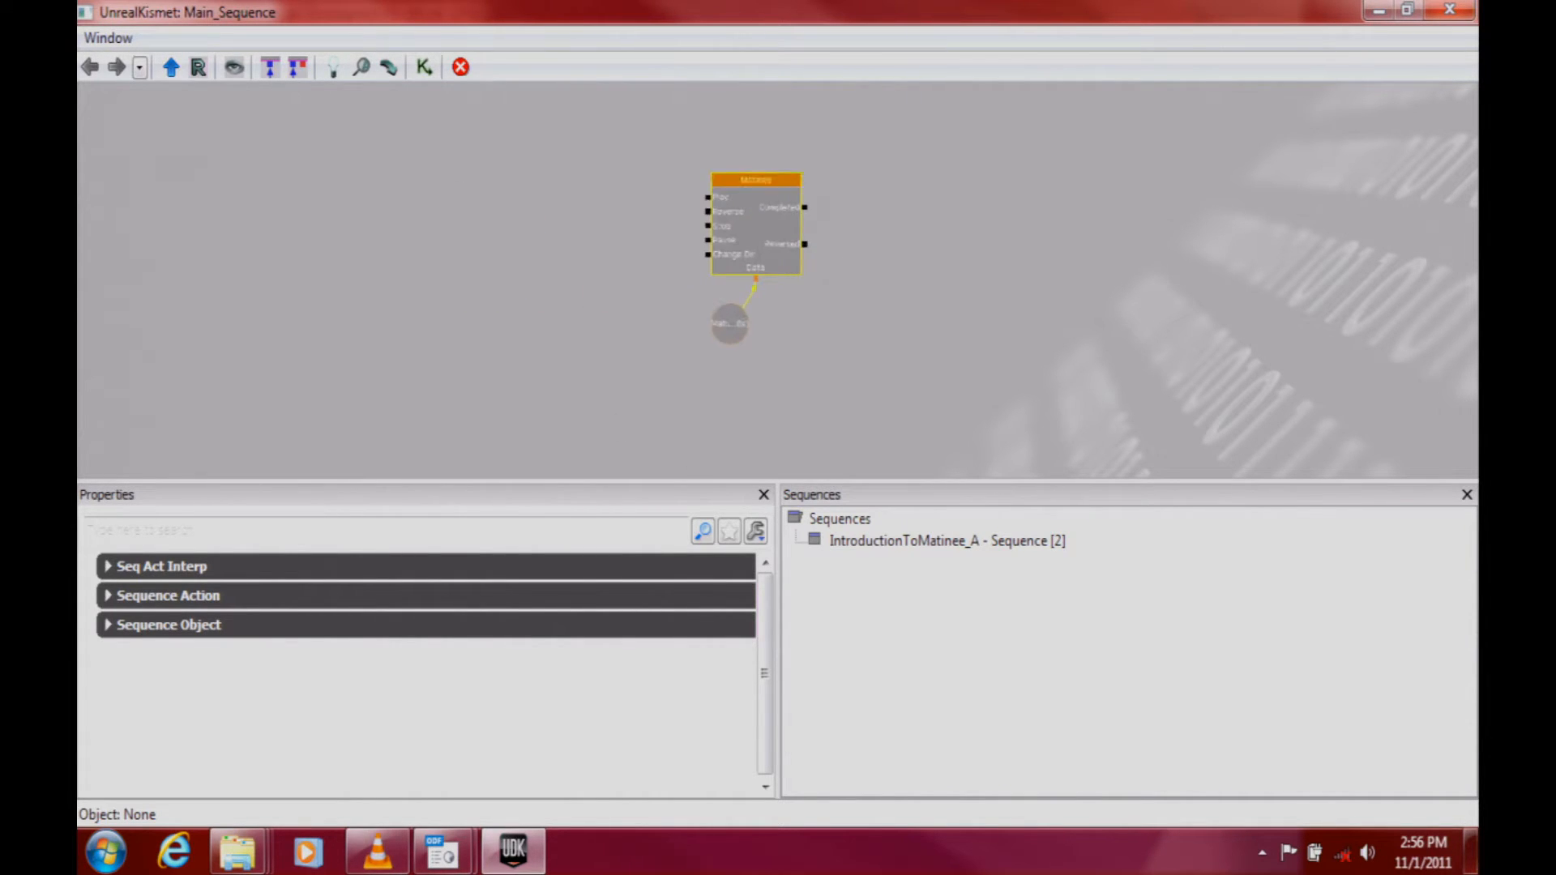
scroll(881, 236, "up", 3)
left_click_drag(874, 162, 807, 264)
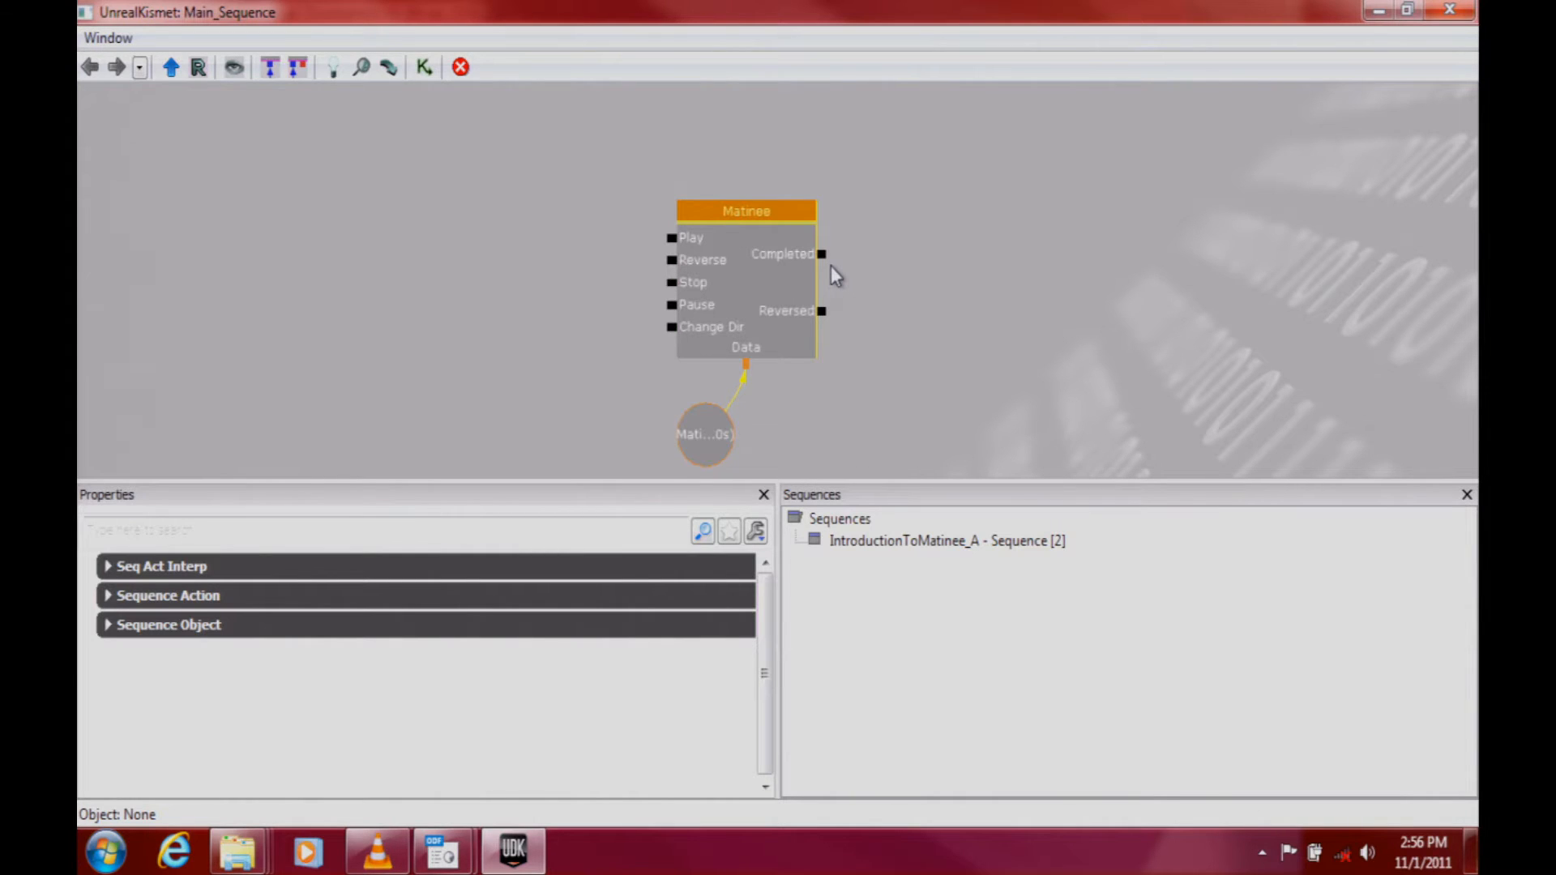
Step: Examine the Matinee node's connectors and its Seq Act Interp properties
left_click(742, 313)
left_click(240, 567)
left_click(246, 568)
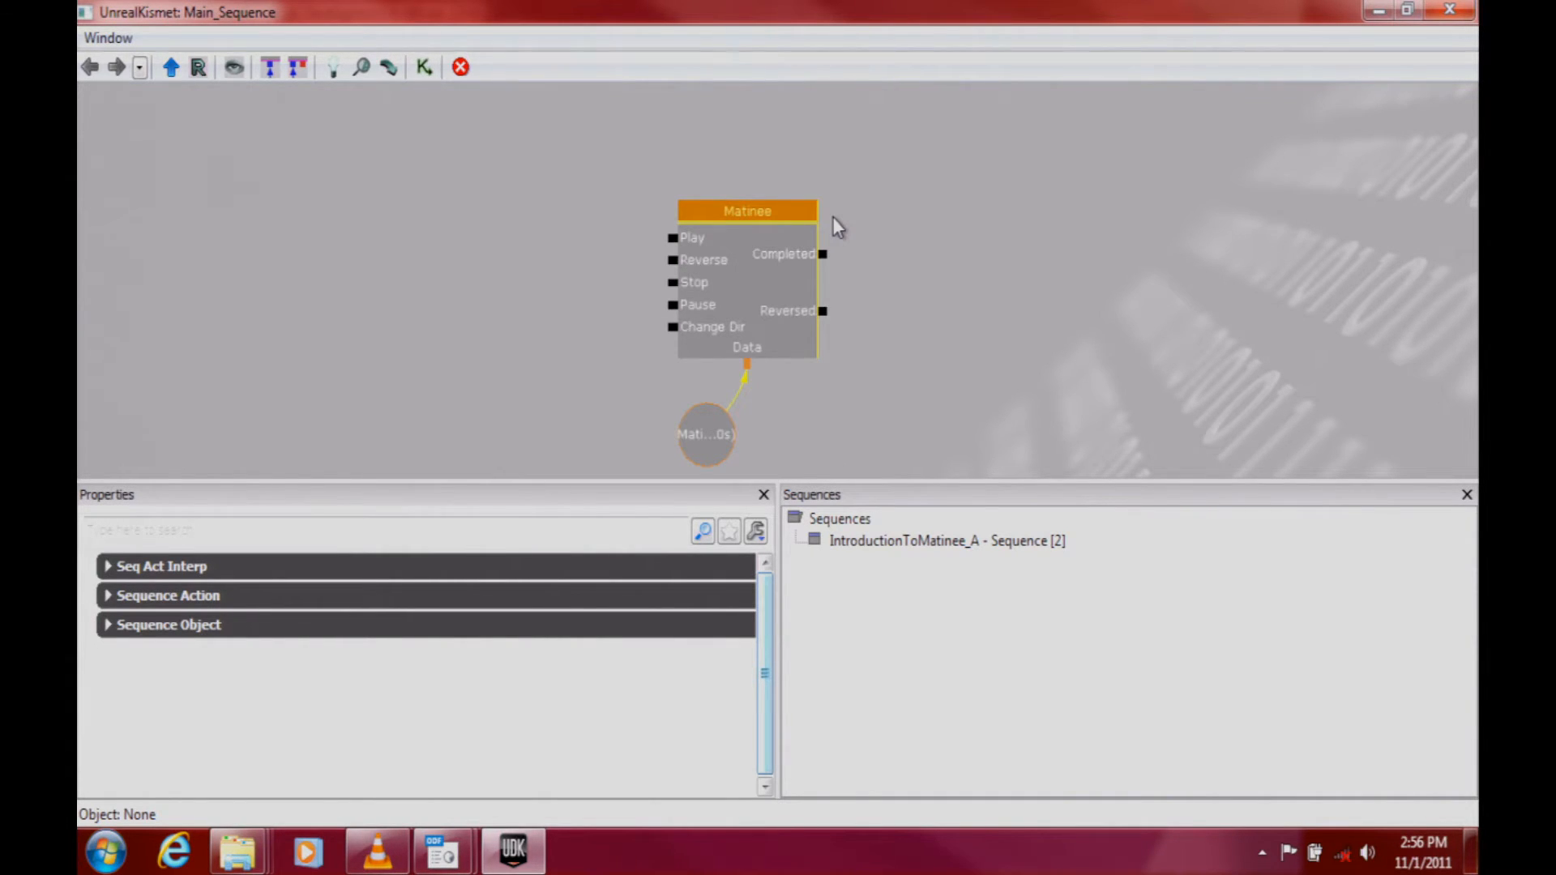
Step: Switch to the OpenOffice Impress slide show and reveal the next two points of the Creating Matinee [A] slide
left_click(458, 847)
left_click(564, 730)
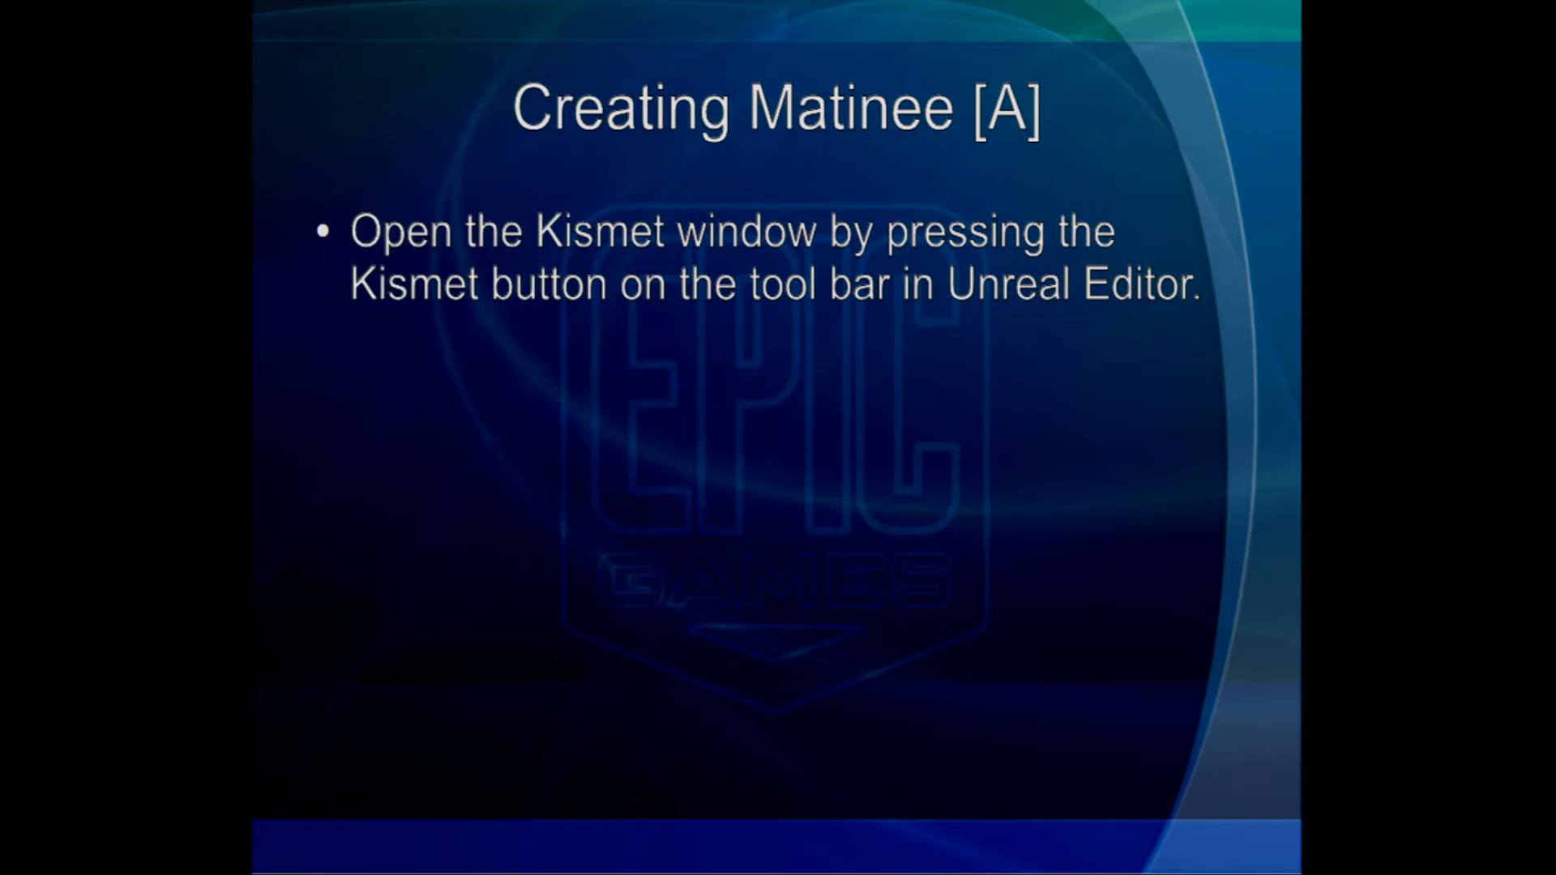
key("Right")
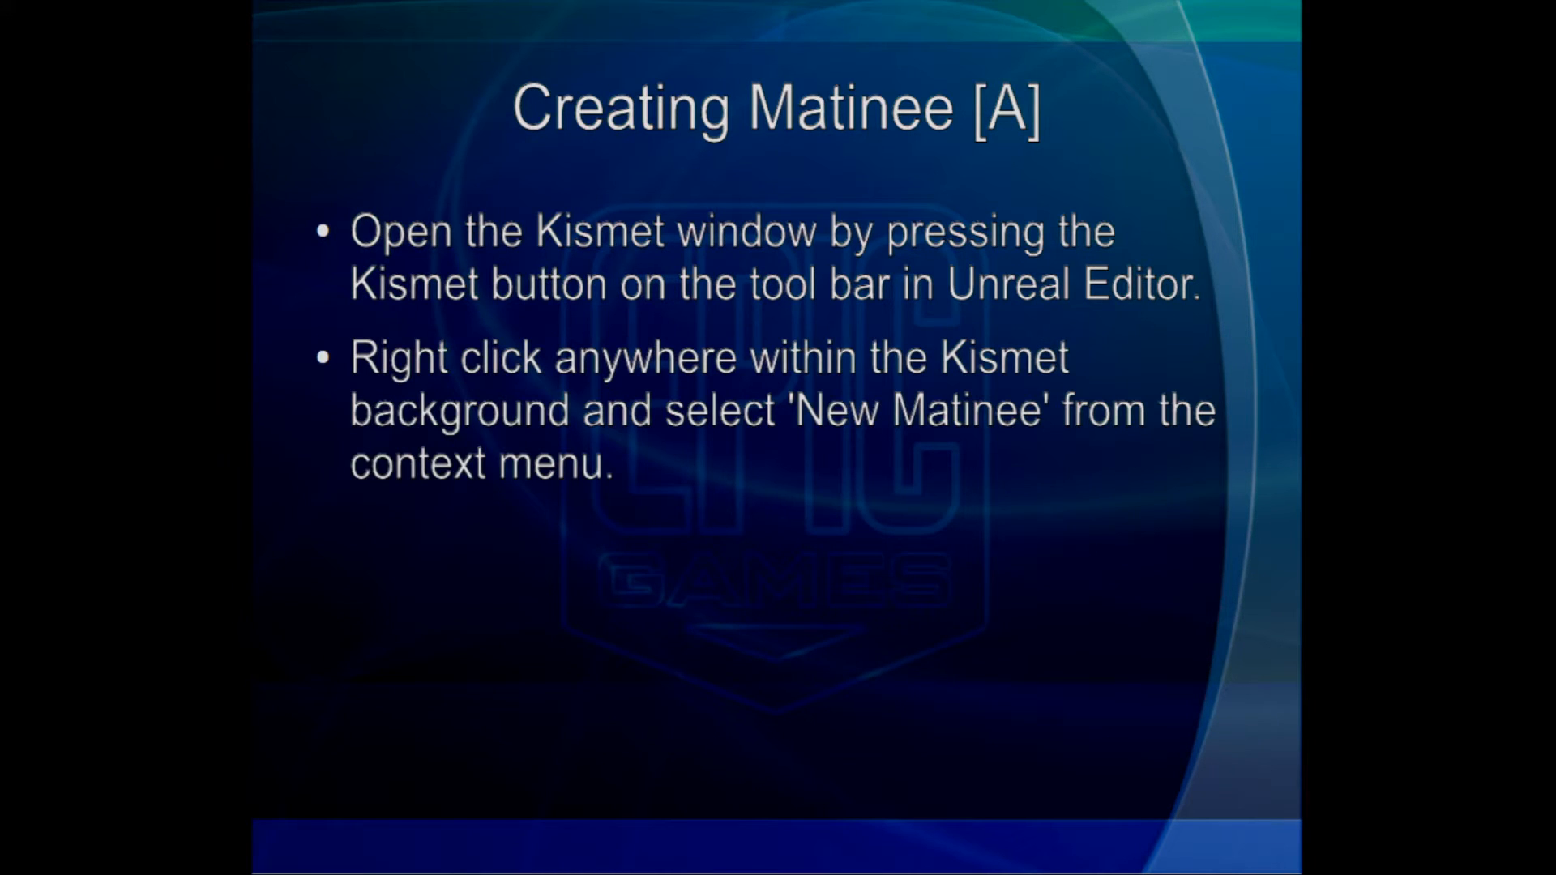
key("Right")
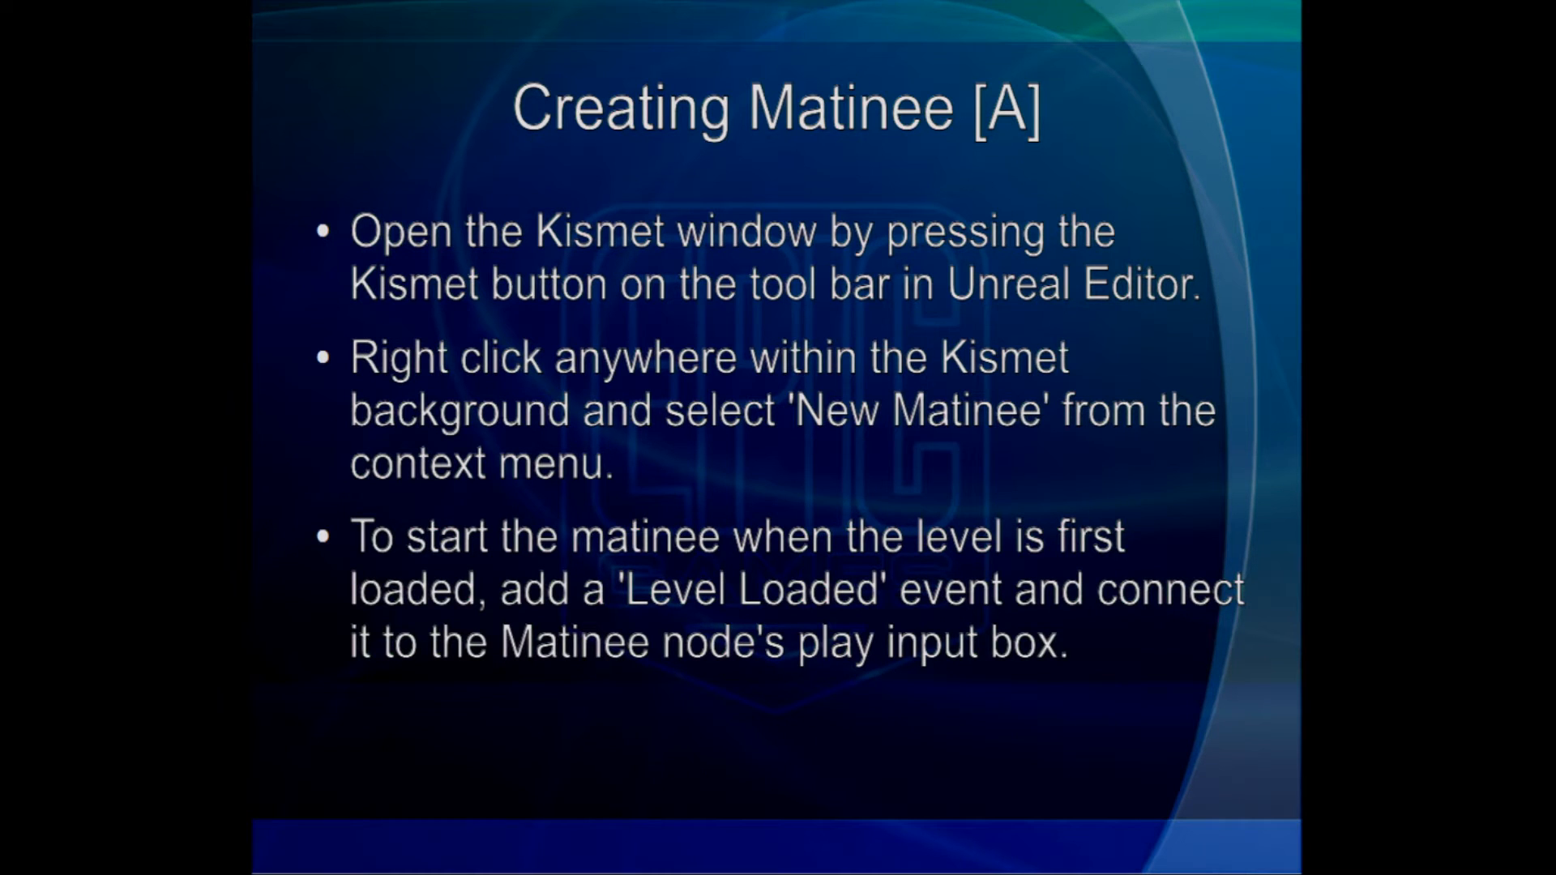
Step: Switch back to UDK's Kismet, add a Level Loaded event beside the Matinee node, and connect its Loaded and Visible output to Play
key("alt+Tab")
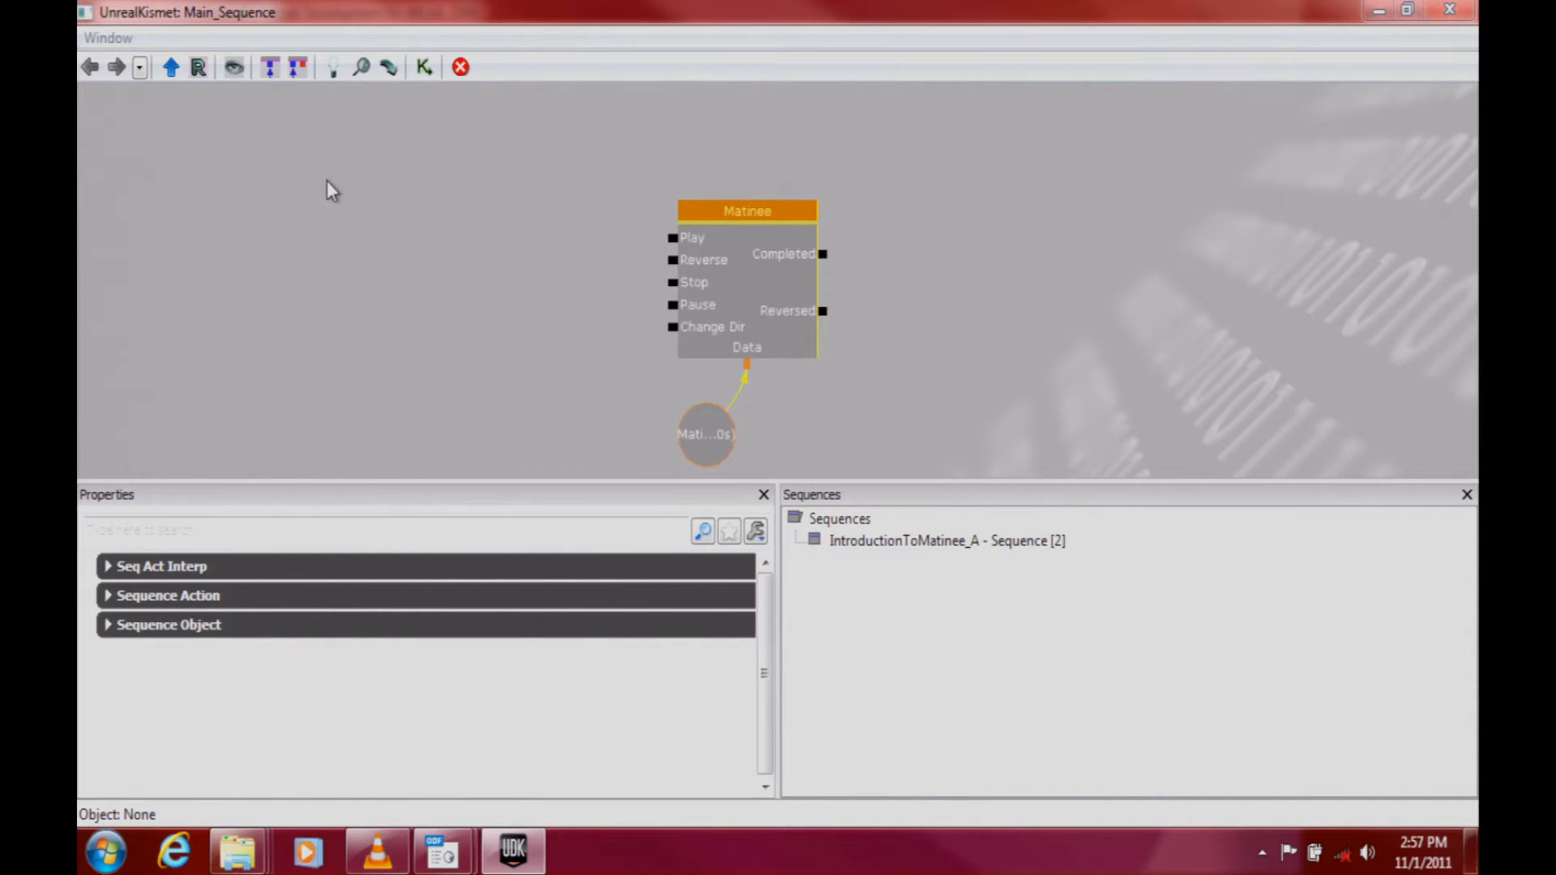
right_click(343, 141)
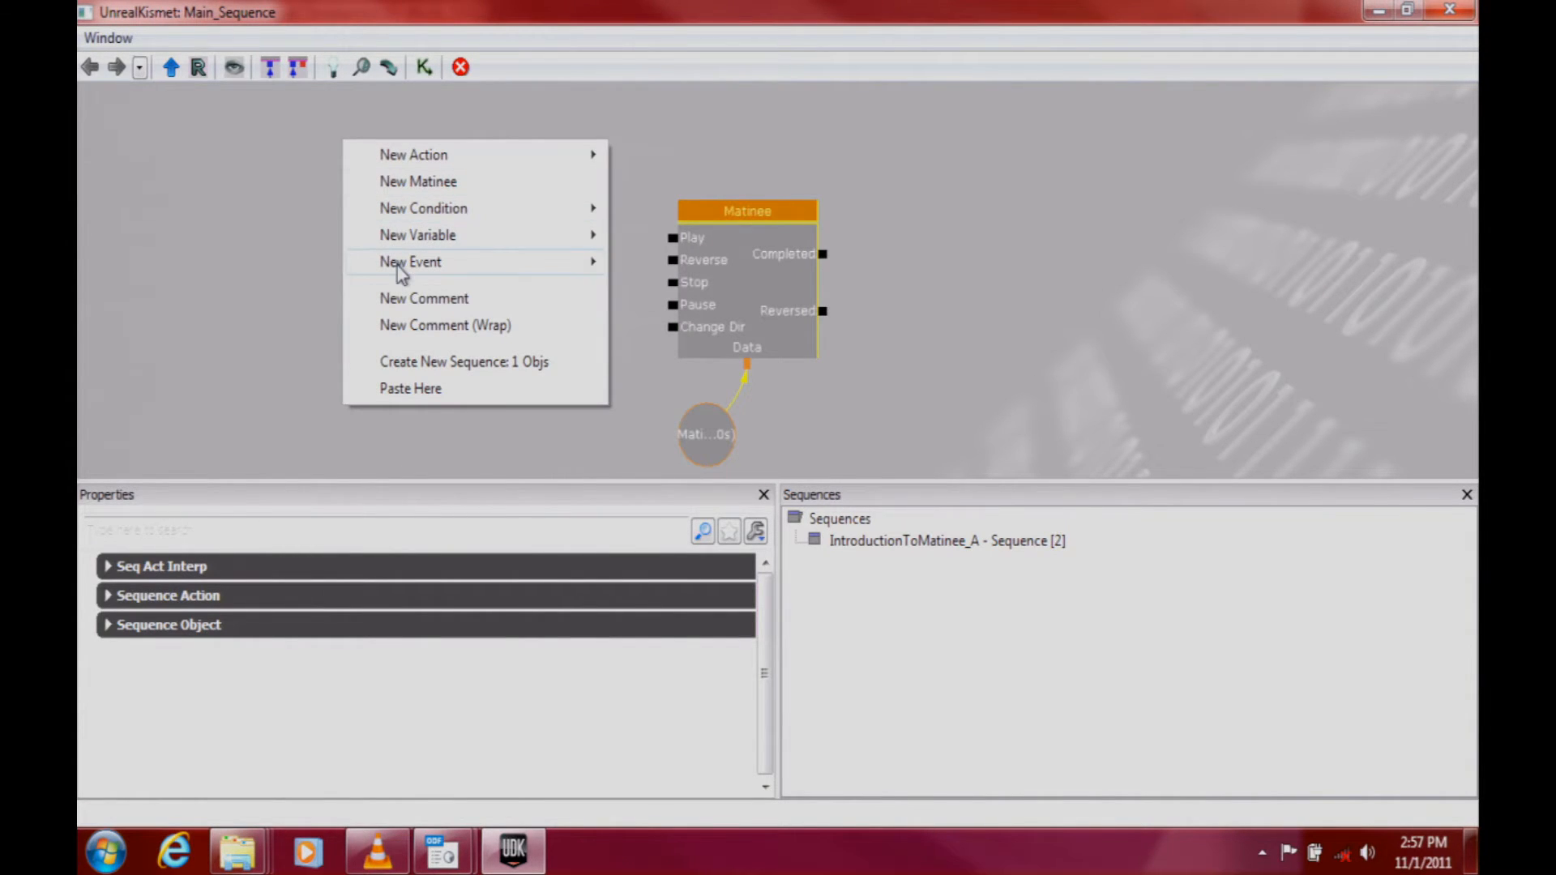
mouse_move(397, 271)
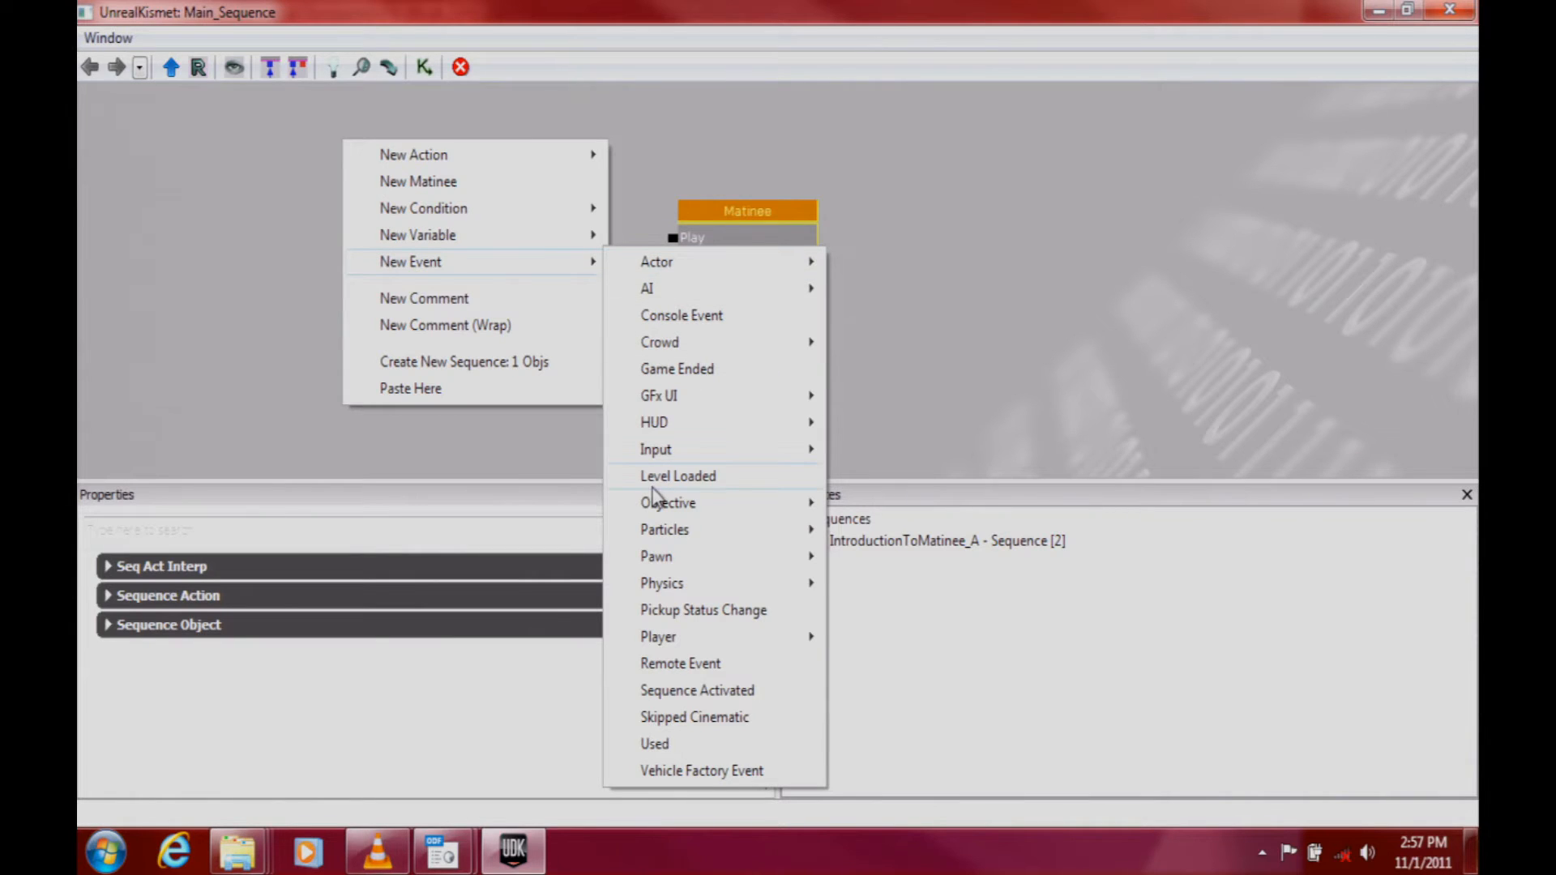
left_click(698, 477)
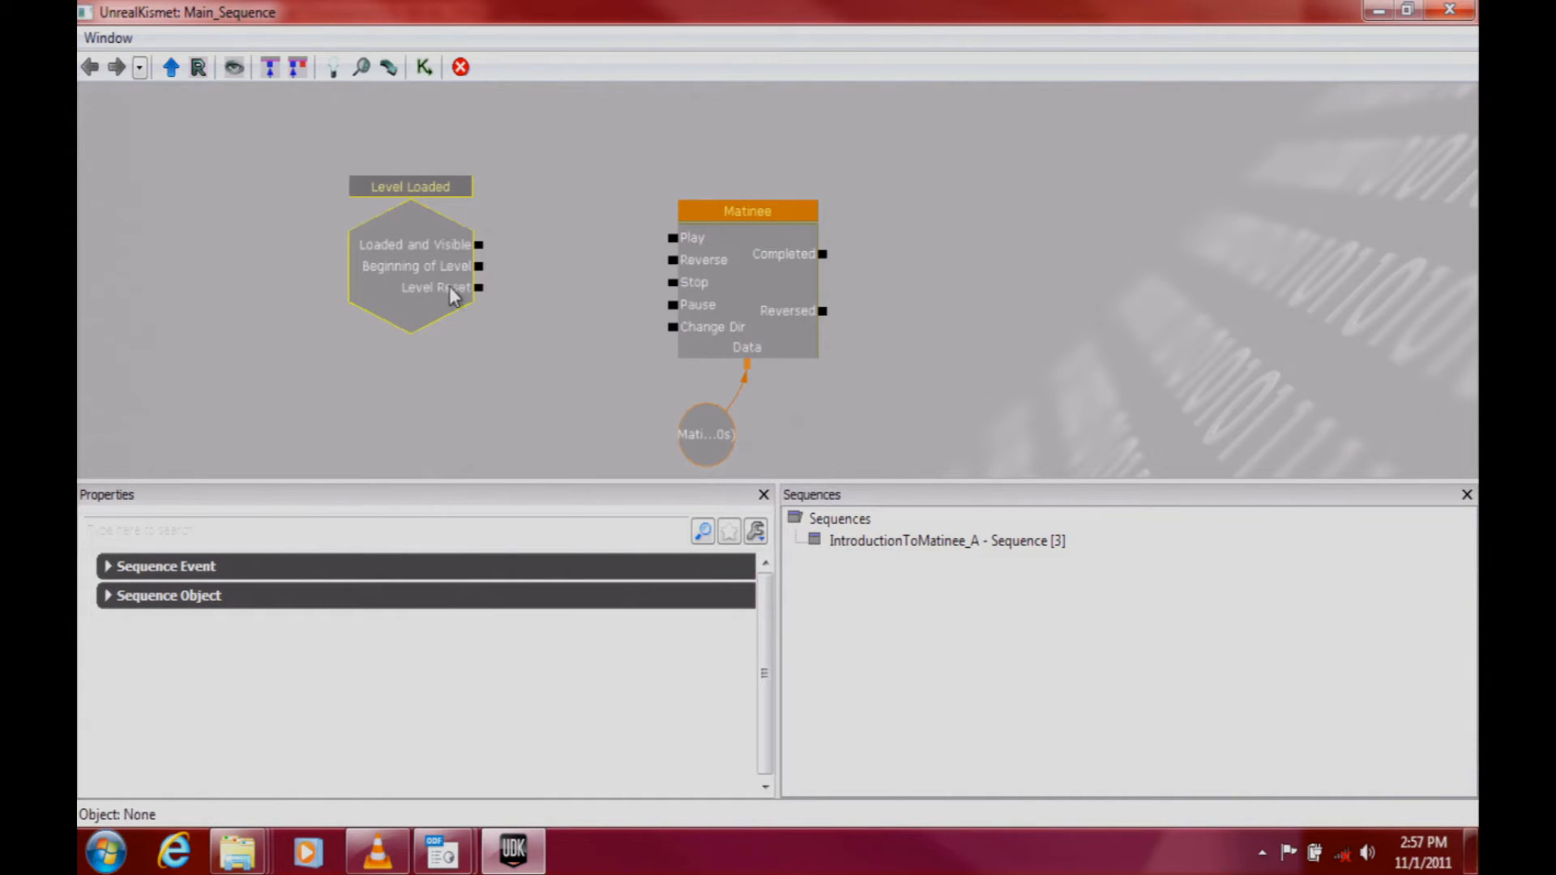
left_click_drag(423, 251, 483, 280)
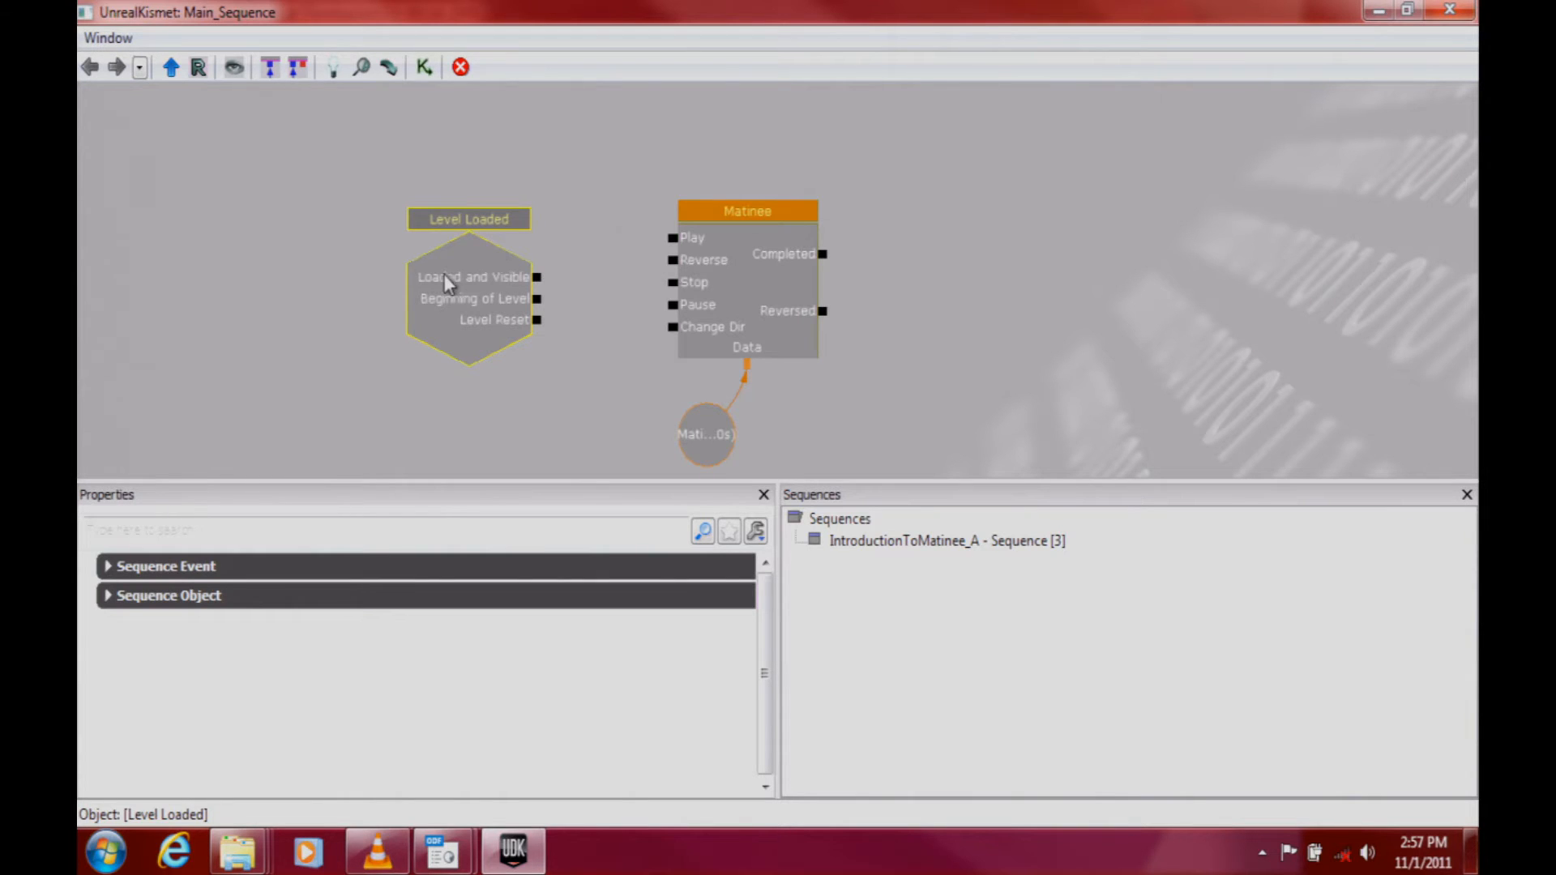
left_click_drag(537, 278, 671, 239)
left_click(538, 279)
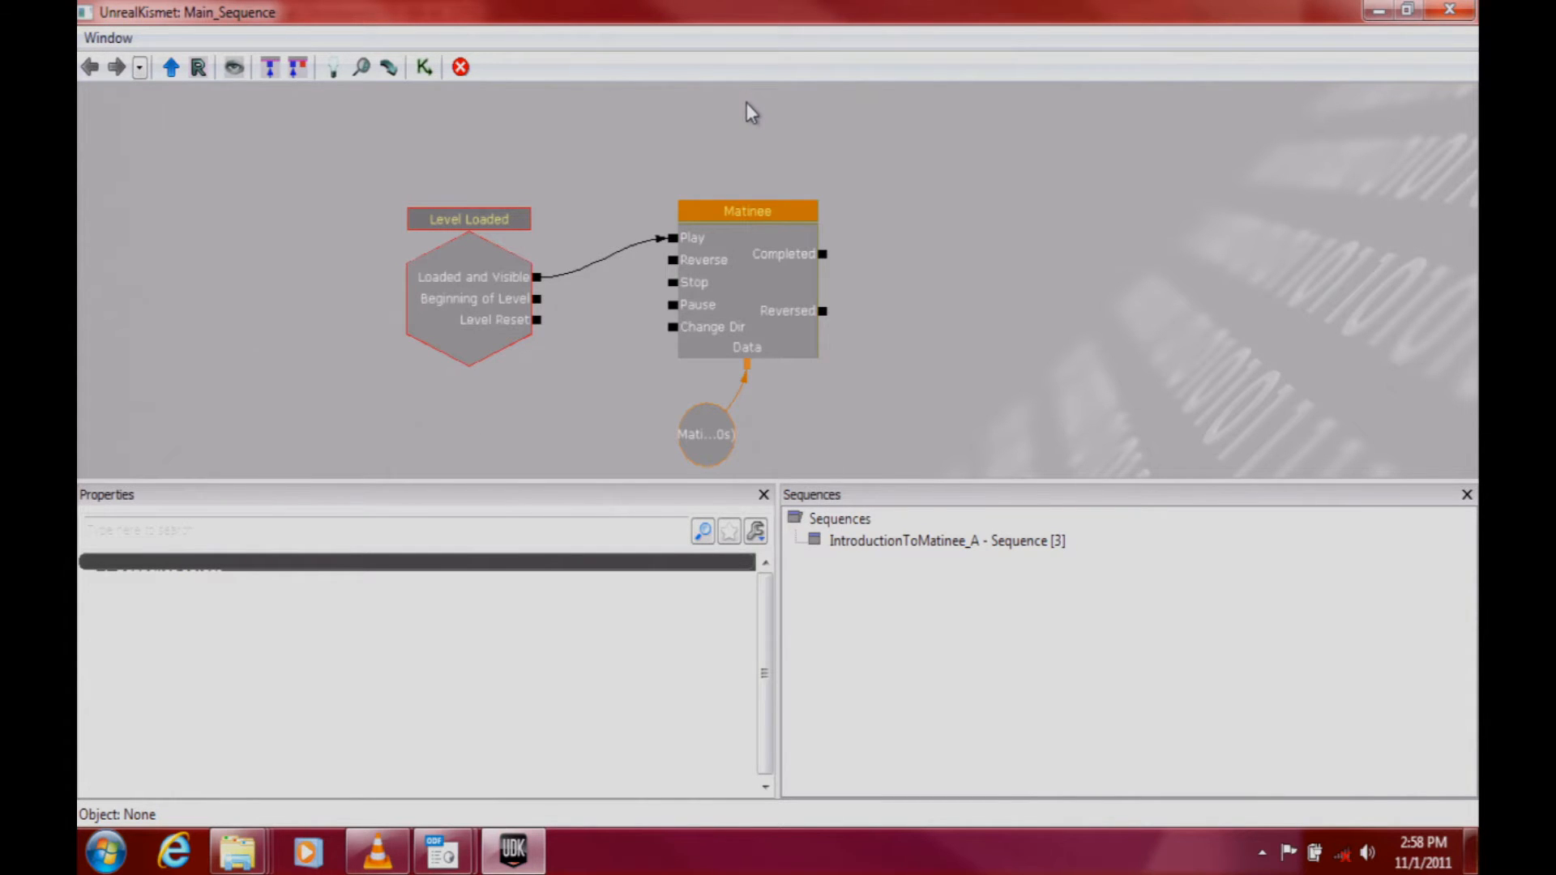
Step: Switch to the OpenOffice Impress slide show and advance to the Making the lift move [B] slide
left_click(442, 851)
left_click(495, 770)
key("Right")
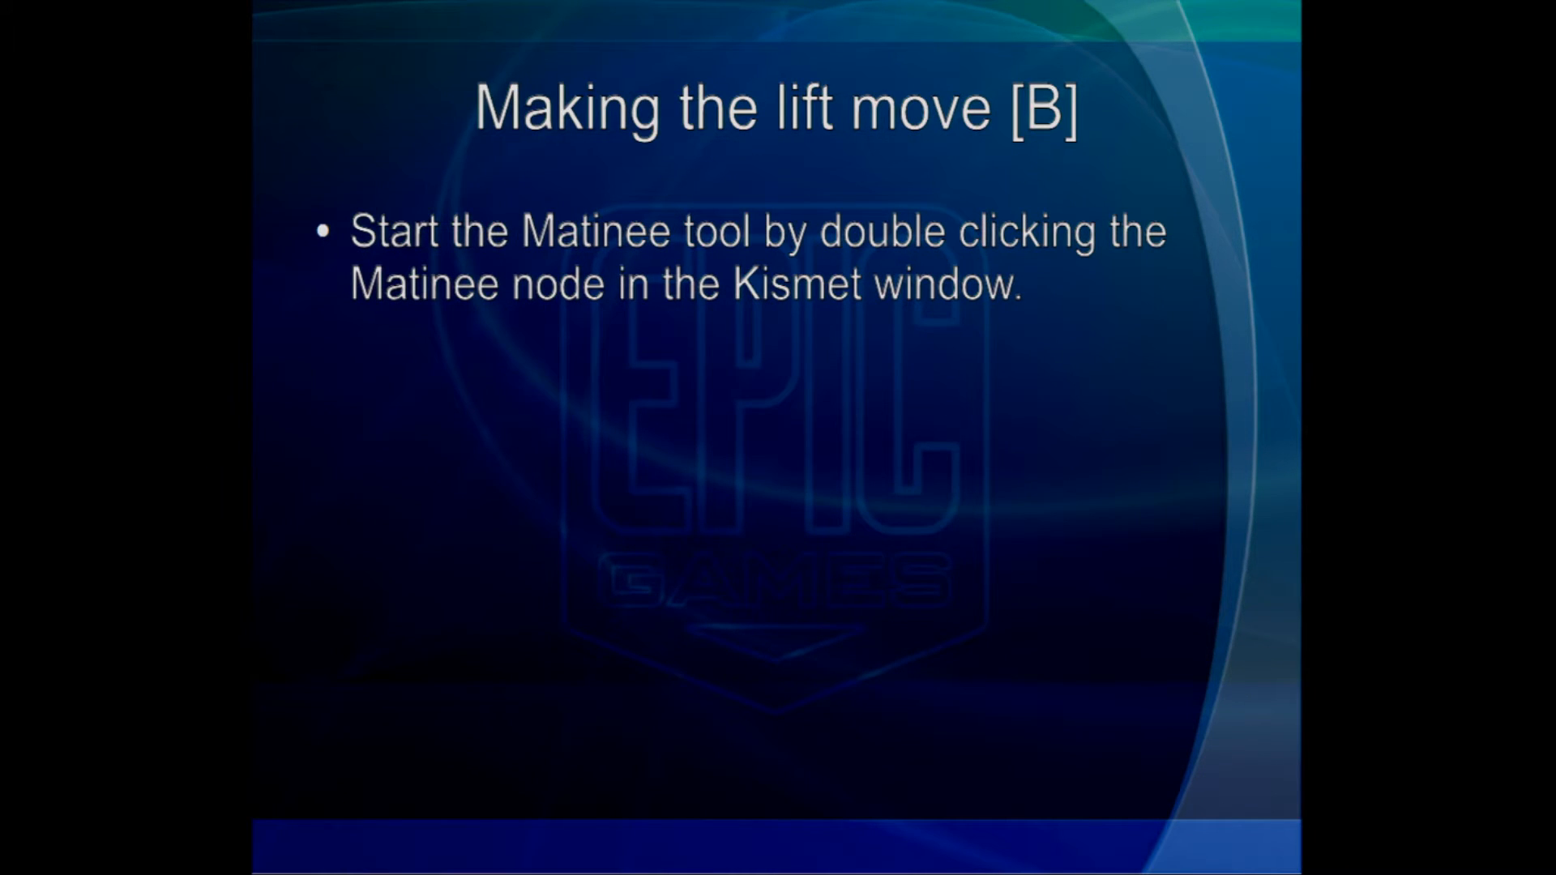
Step: Return to UDK, close Kismet, and open the map IntroductionToMatinee_B.udk without saving the changes to IntroductionToMatinee_A
key("alt+Tab")
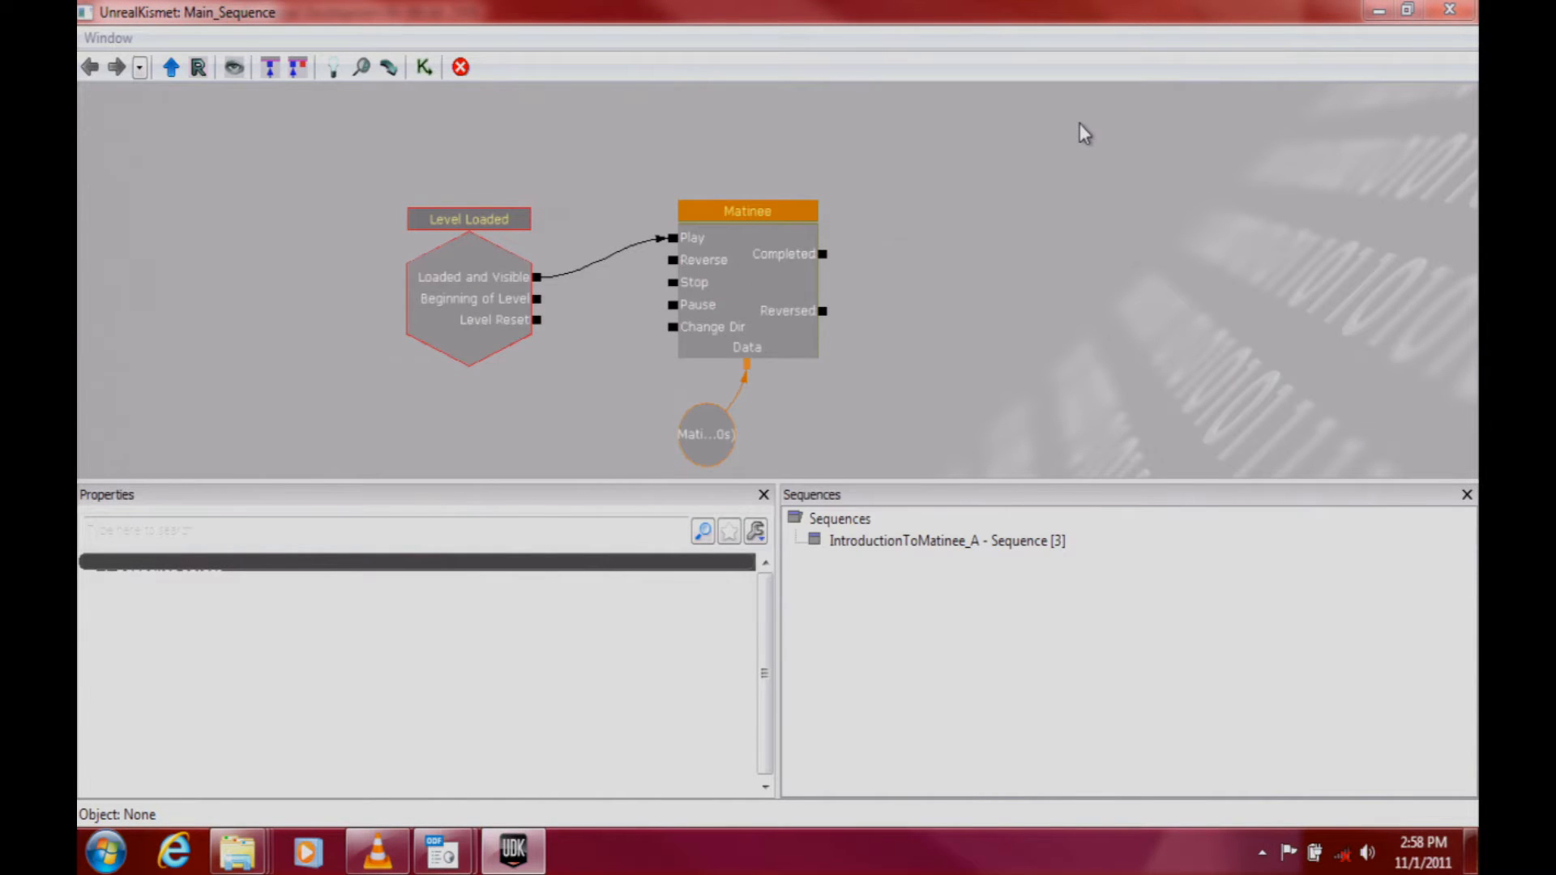
left_click(1450, 9)
left_click(112, 65)
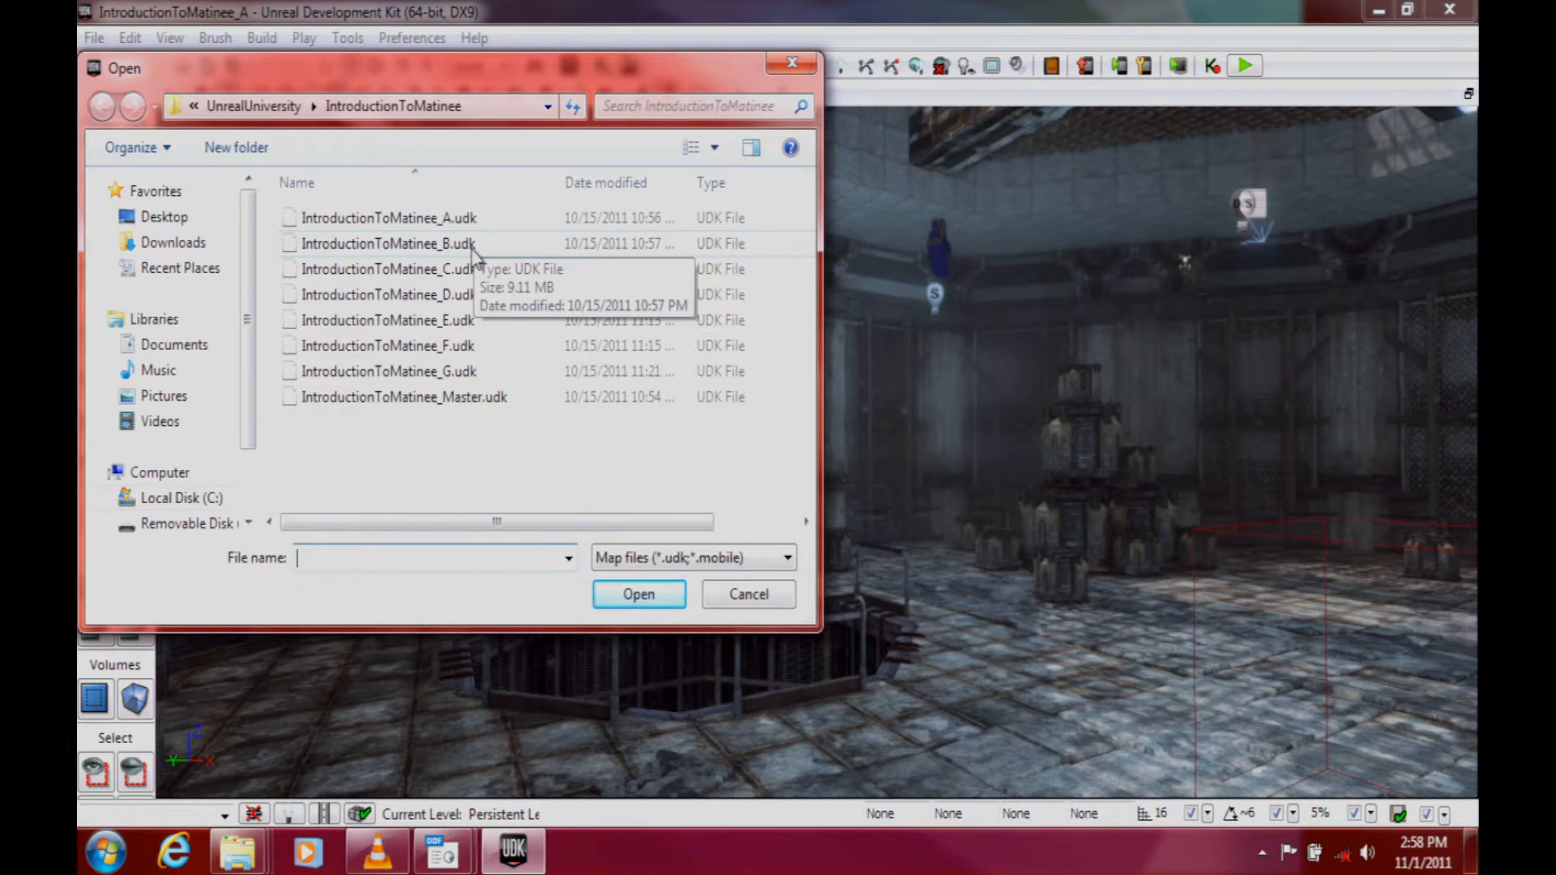
double_click(441, 244)
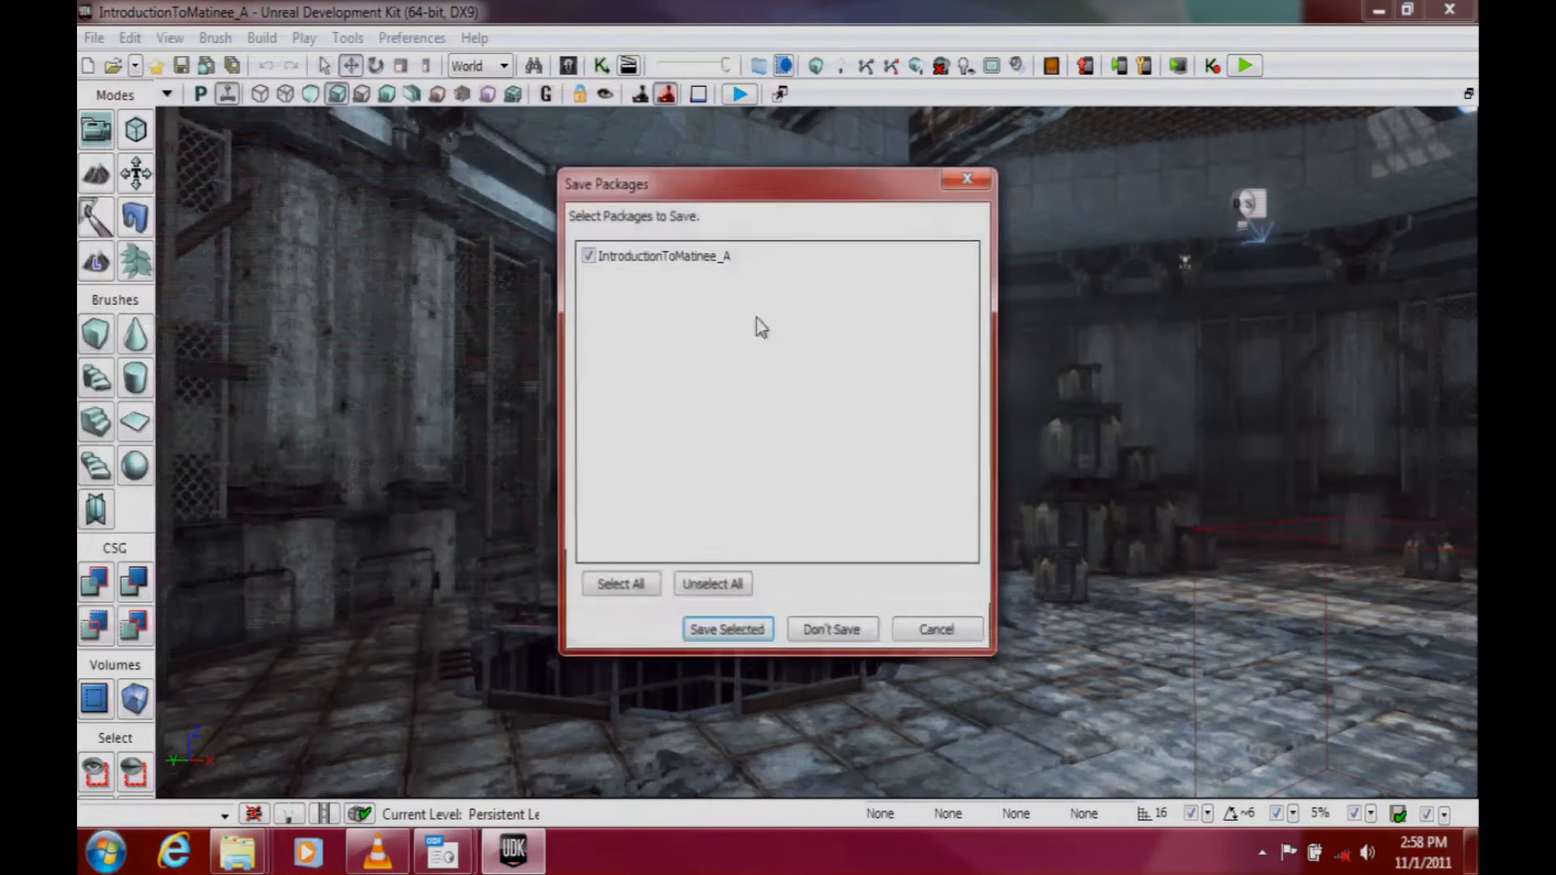
left_click(831, 627)
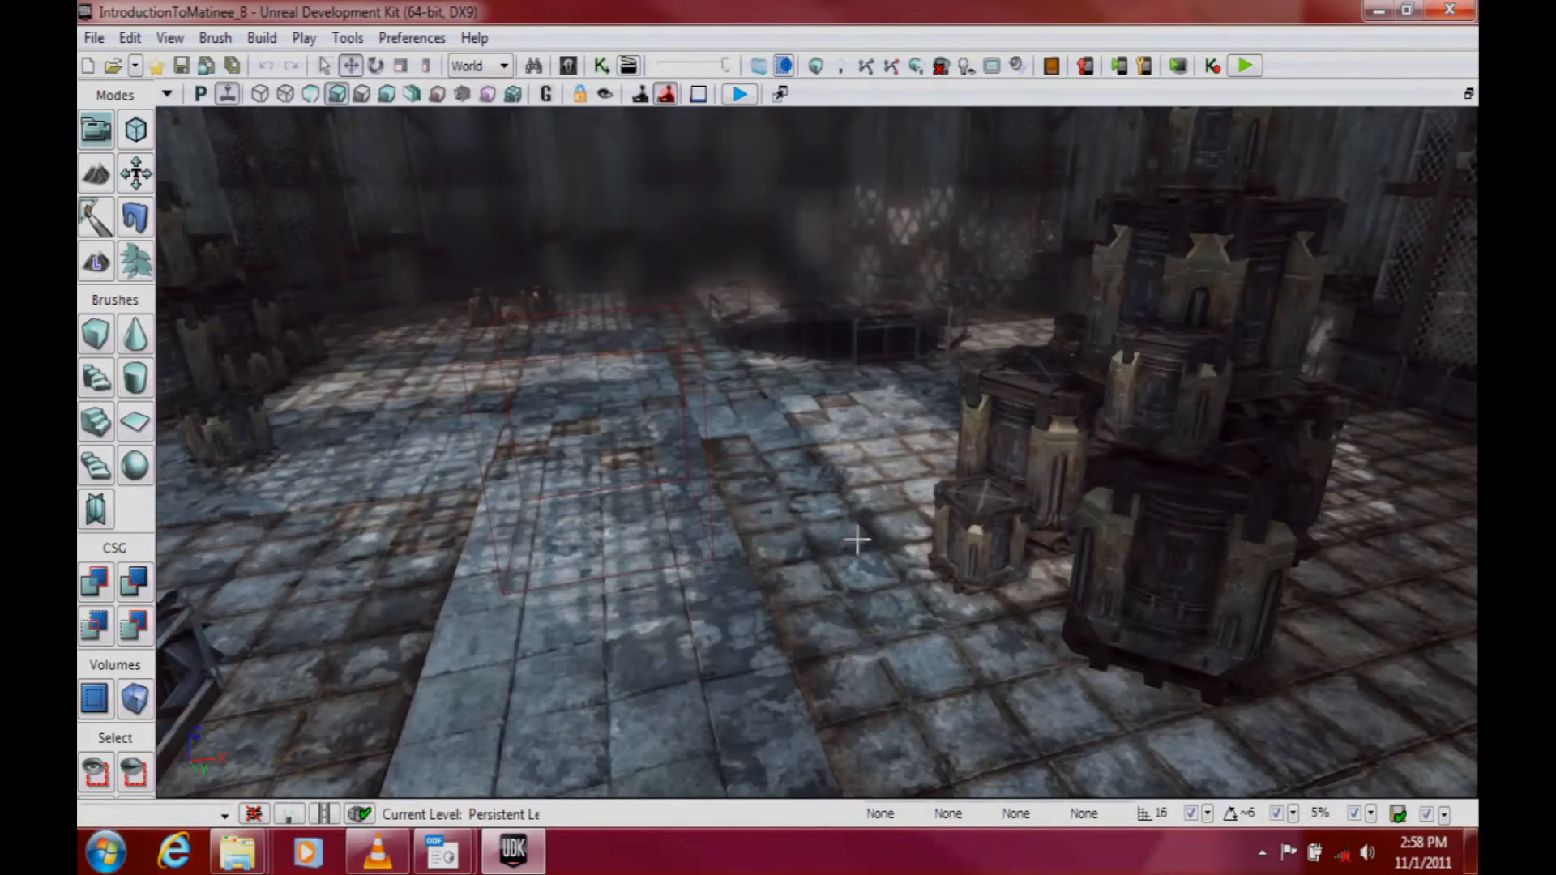
Step: Fly the perspective view down the shaft and frame the lift platform with the armoured characters on it
left_click_drag(859, 542, 551, 430)
right_click_drag(551, 430, 538, 592)
left_click_drag(538, 592, 547, 389)
middle_click_drag(546, 389, 547, 503)
middle_click_drag(716, 493, 715, 624)
right_click_drag(716, 493, 715, 437)
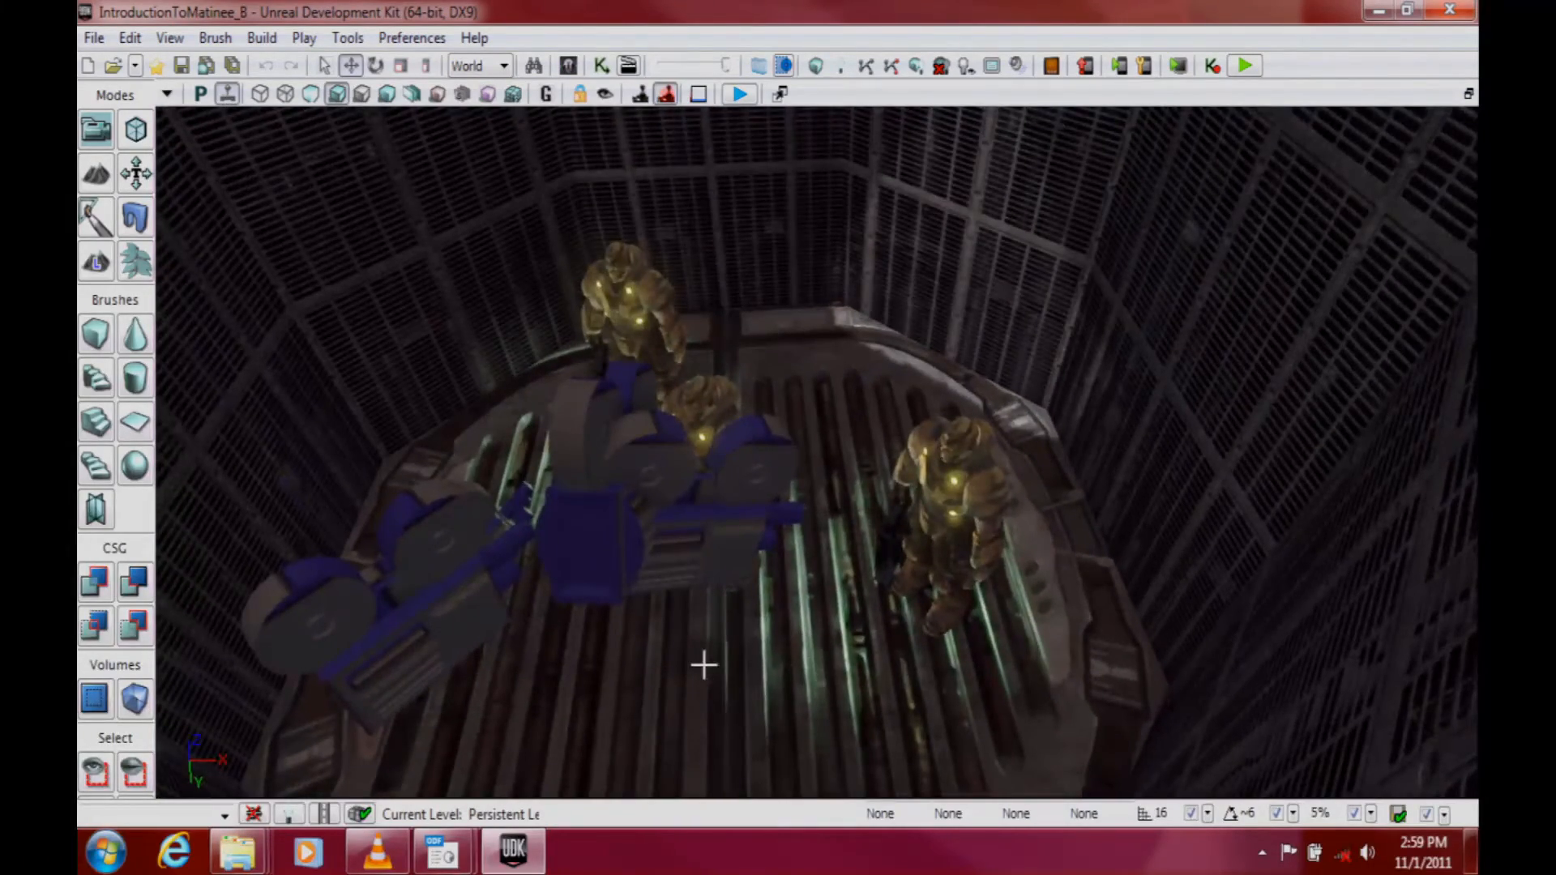
left_click_drag(778, 650, 729, 531)
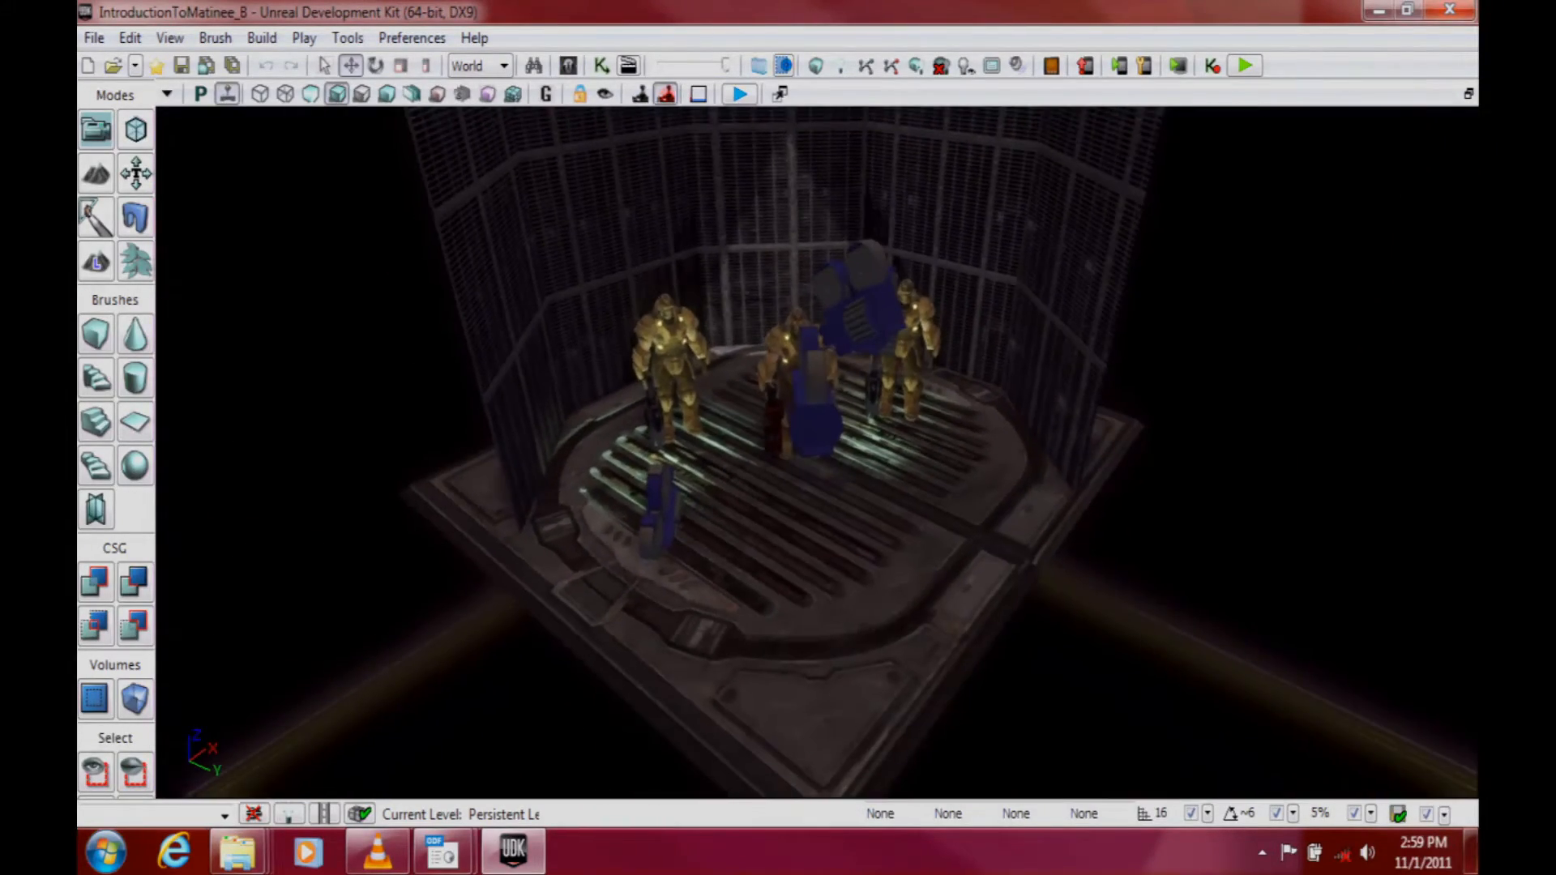
Step: Switch to the OpenOffice Impress slide show at Making the lift move [B] and exit it
mouse_move(442, 851)
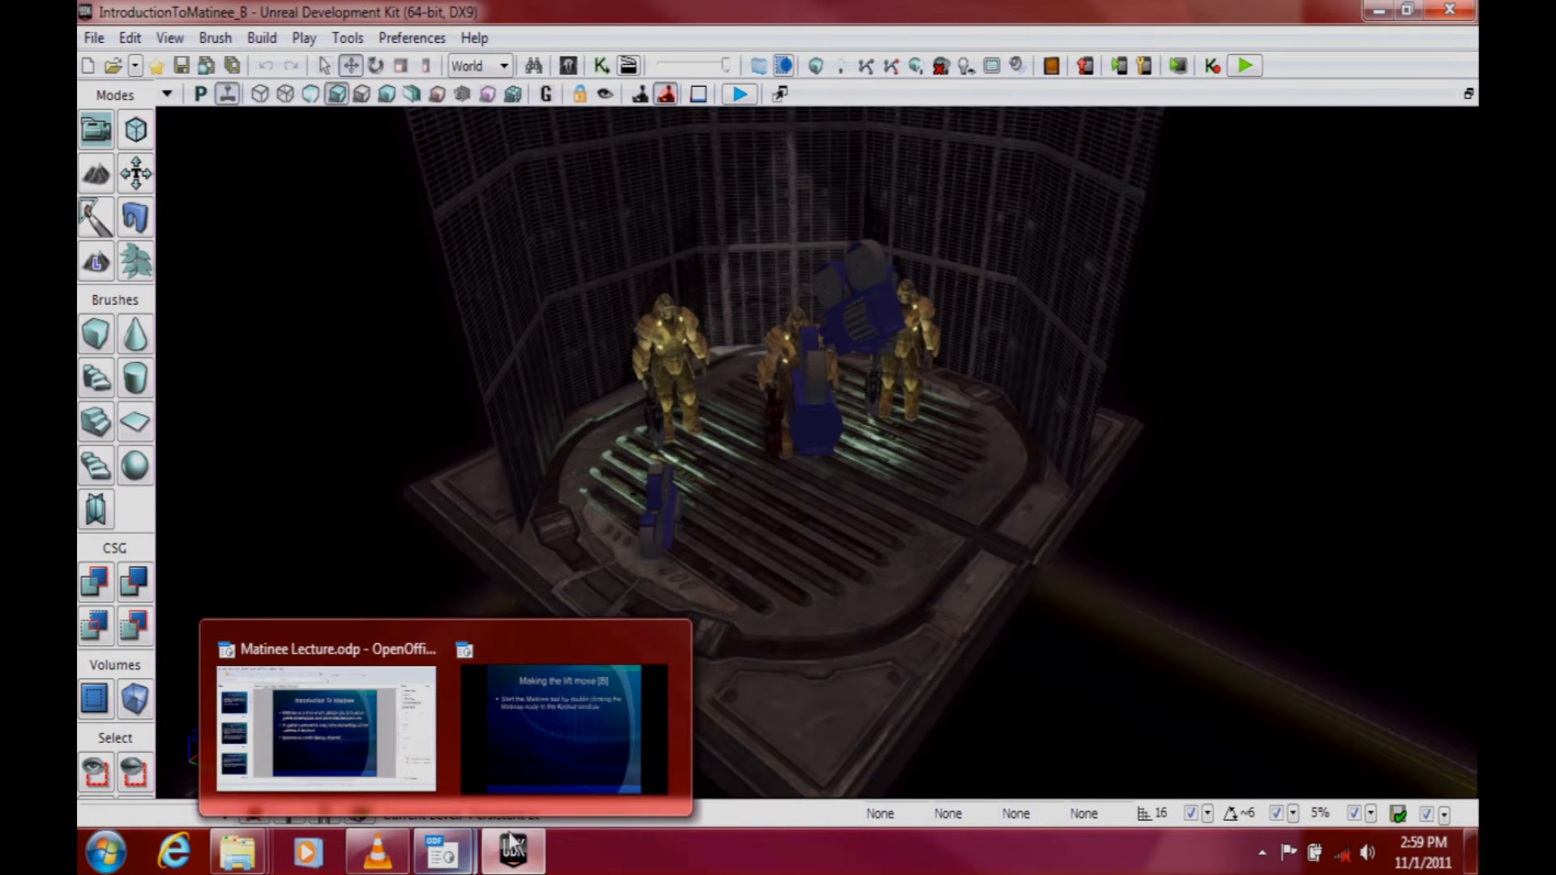
left_click(529, 741)
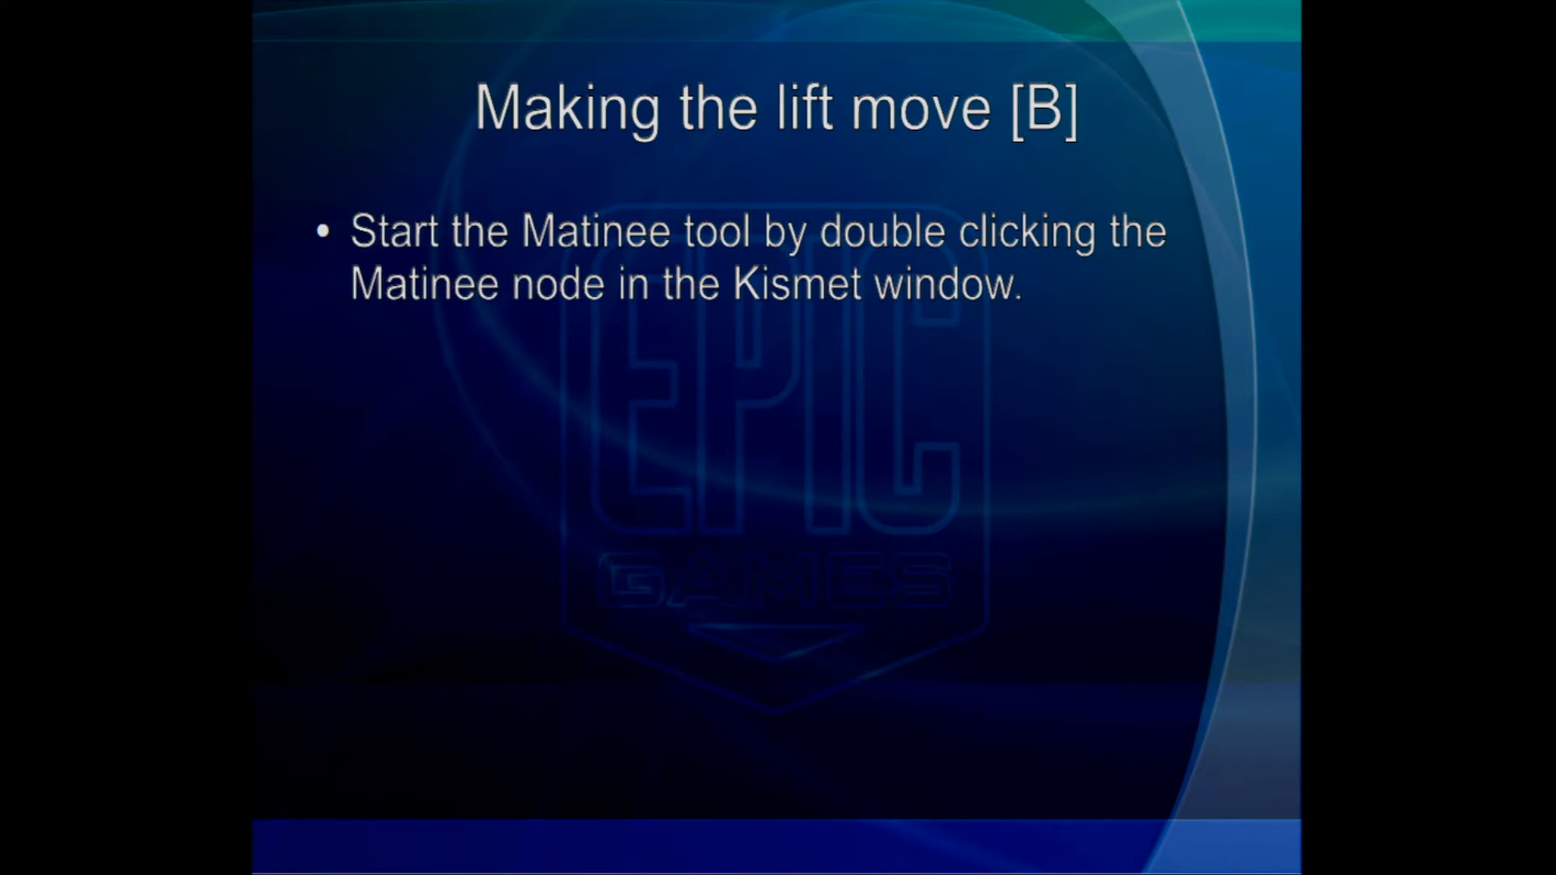
key("Escape")
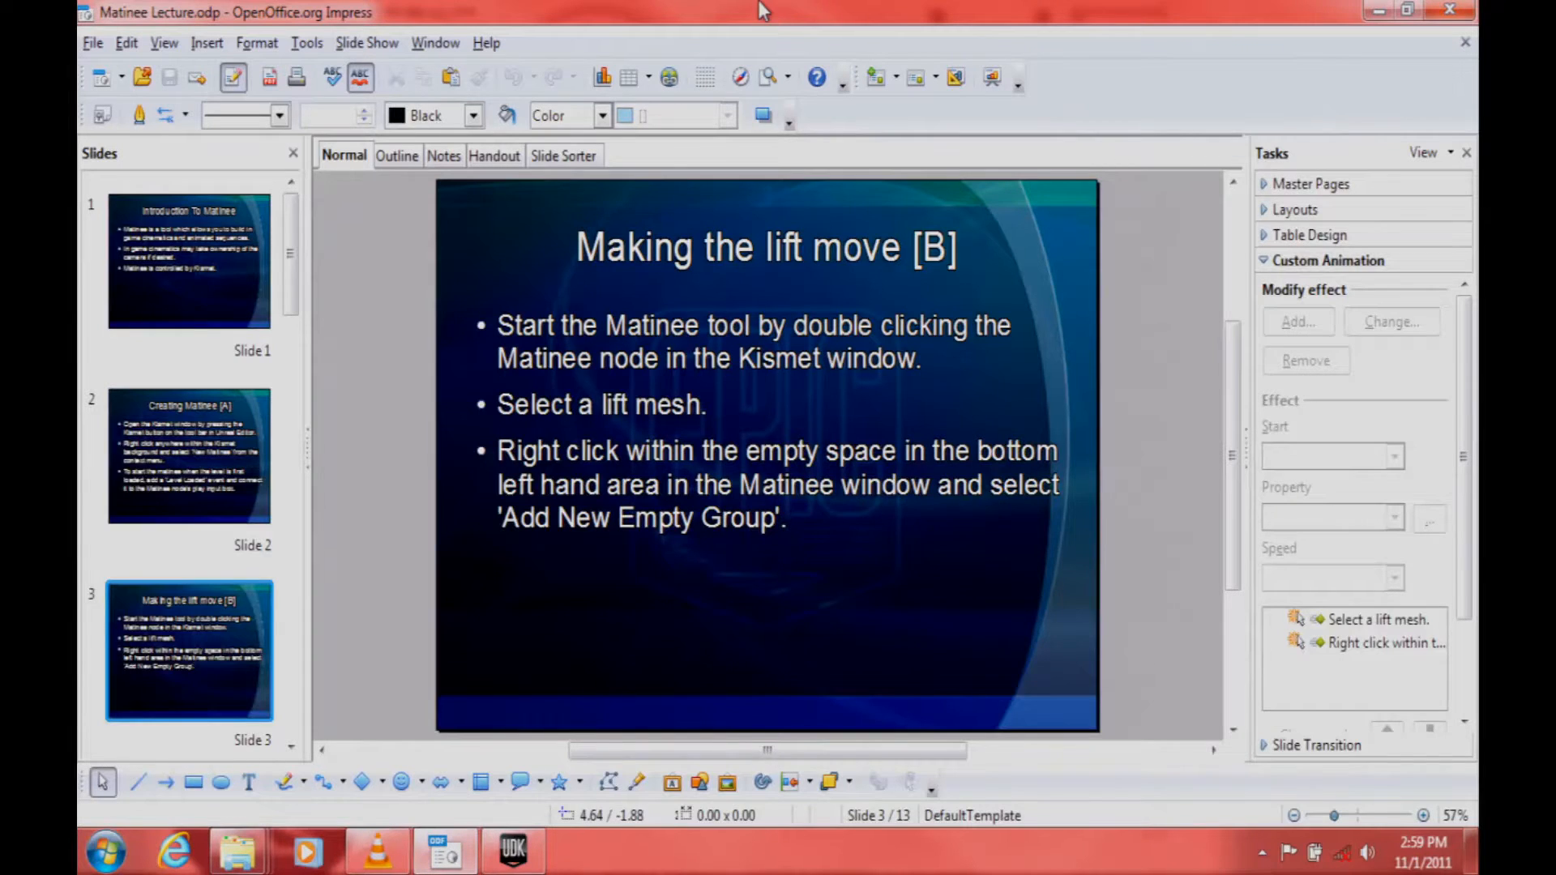
Step: Move the UDK editor window aside and restart the slide show of Matinee Lecture.odp in OpenOffice Impress
left_click_drag(759, 4, 759, 66)
left_click(1115, 741)
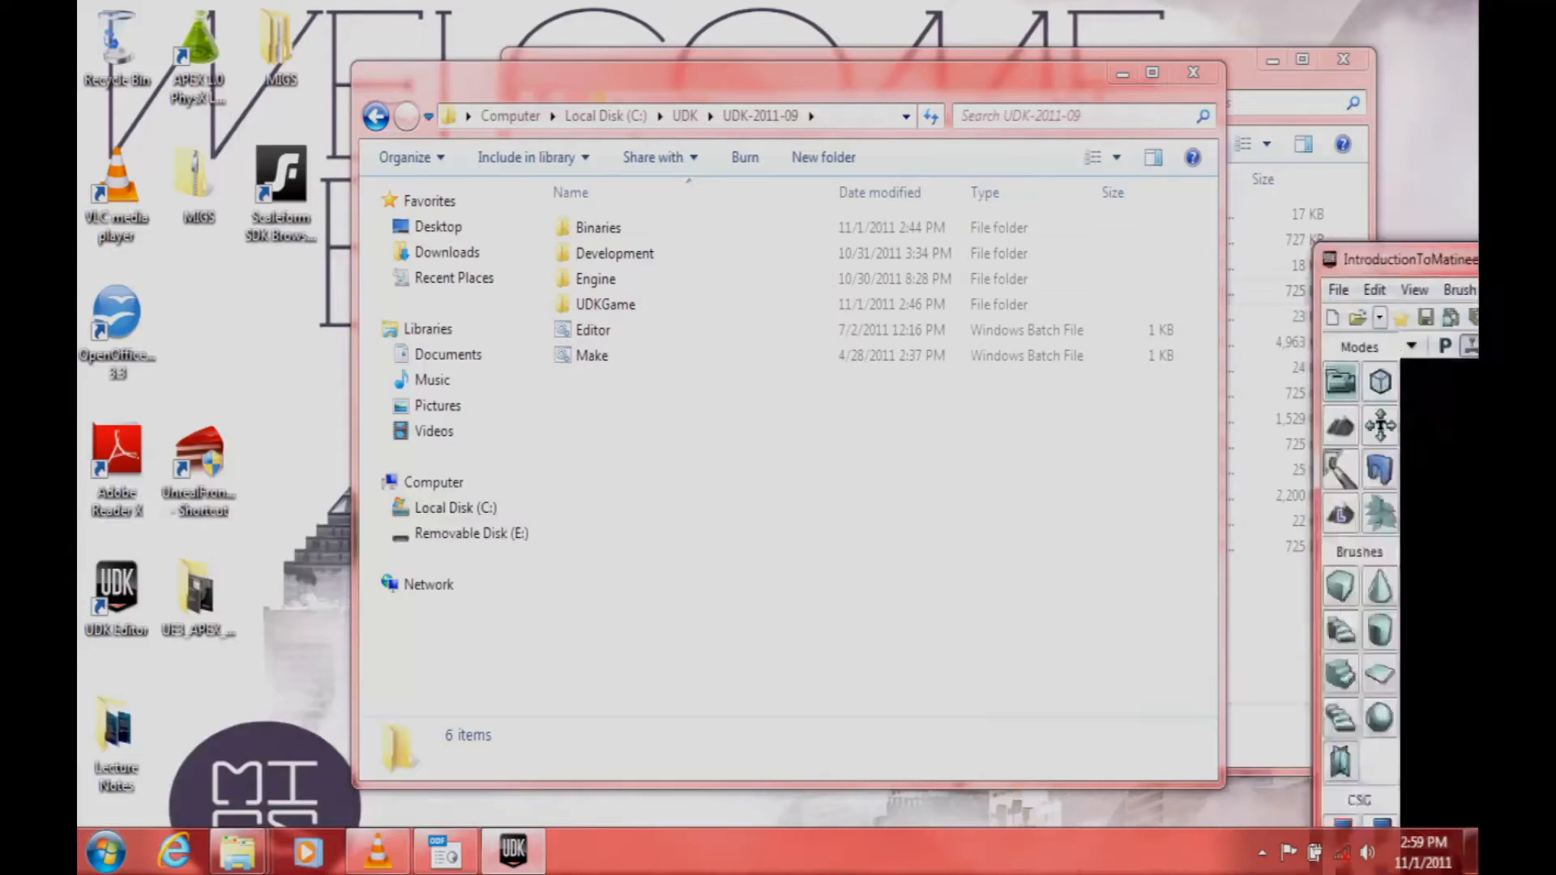
left_click_drag(1475, 11, 235, 2)
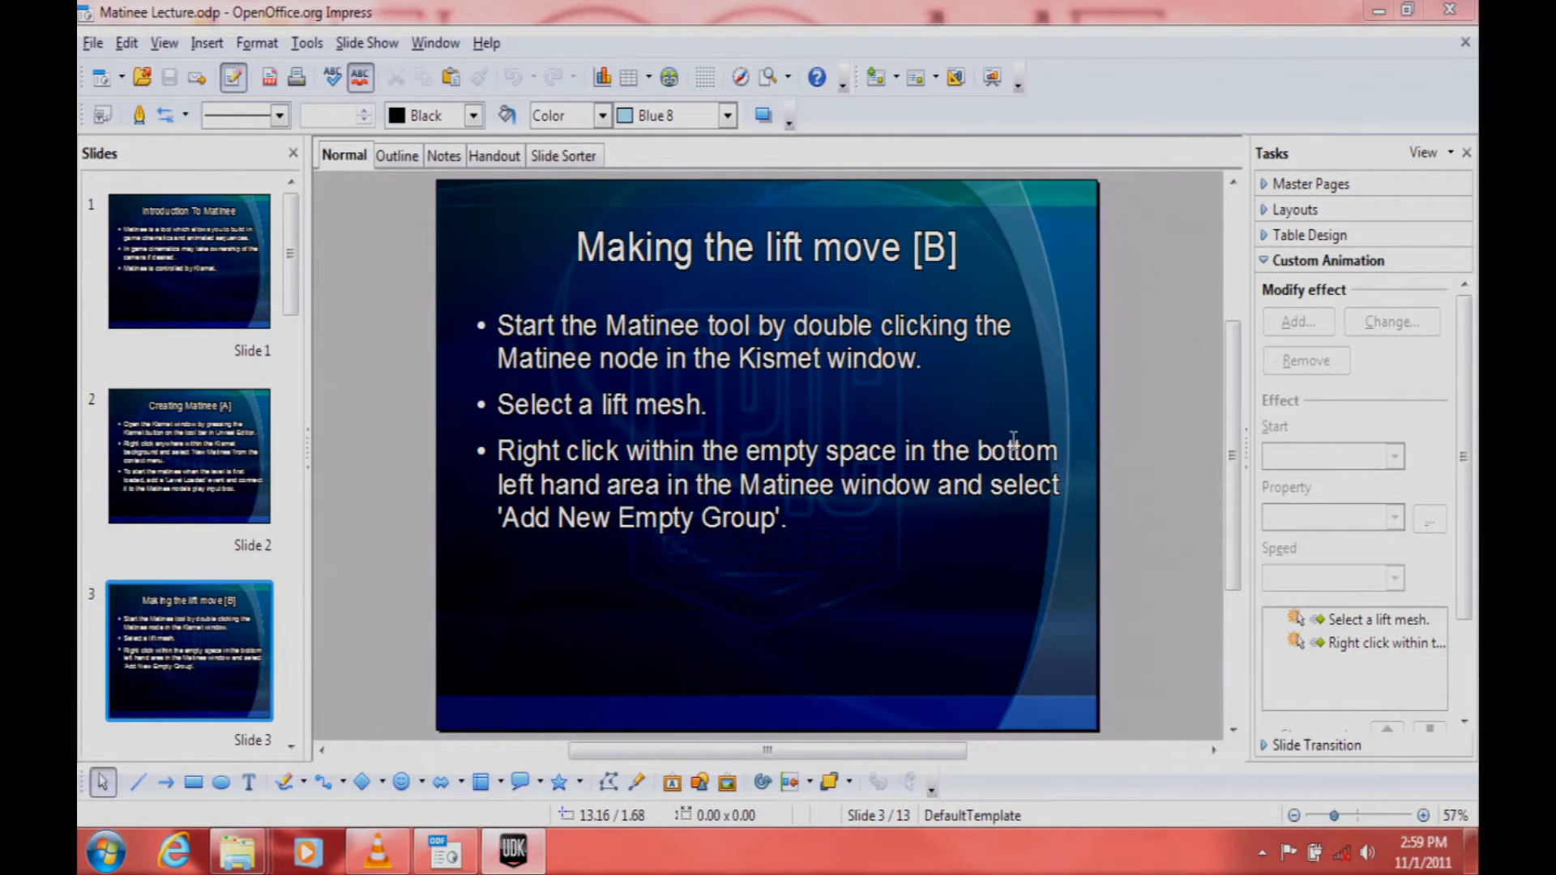
key("F5")
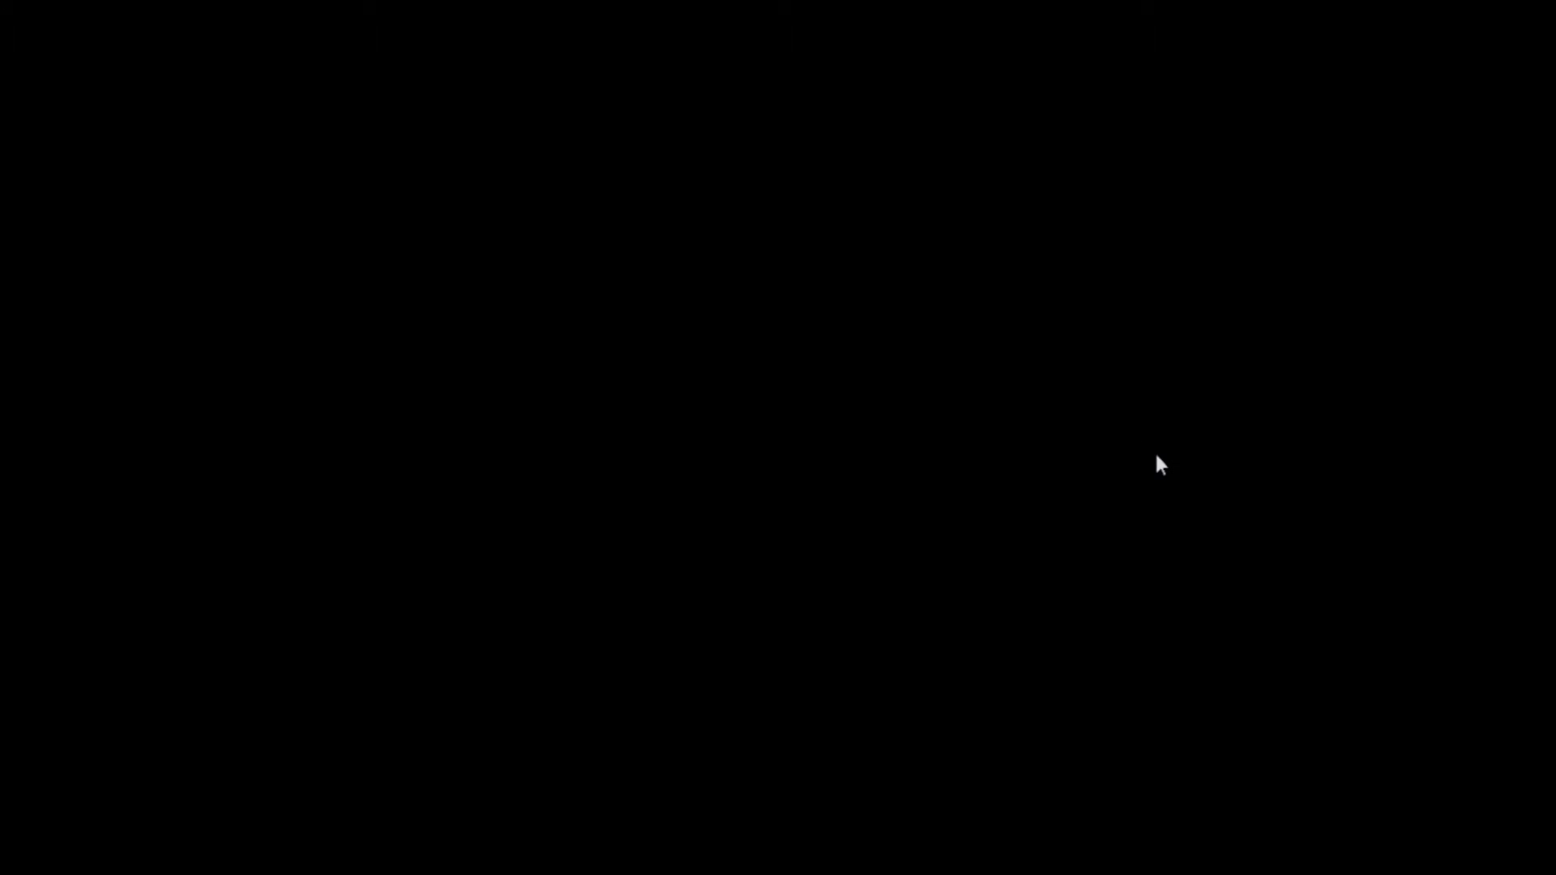
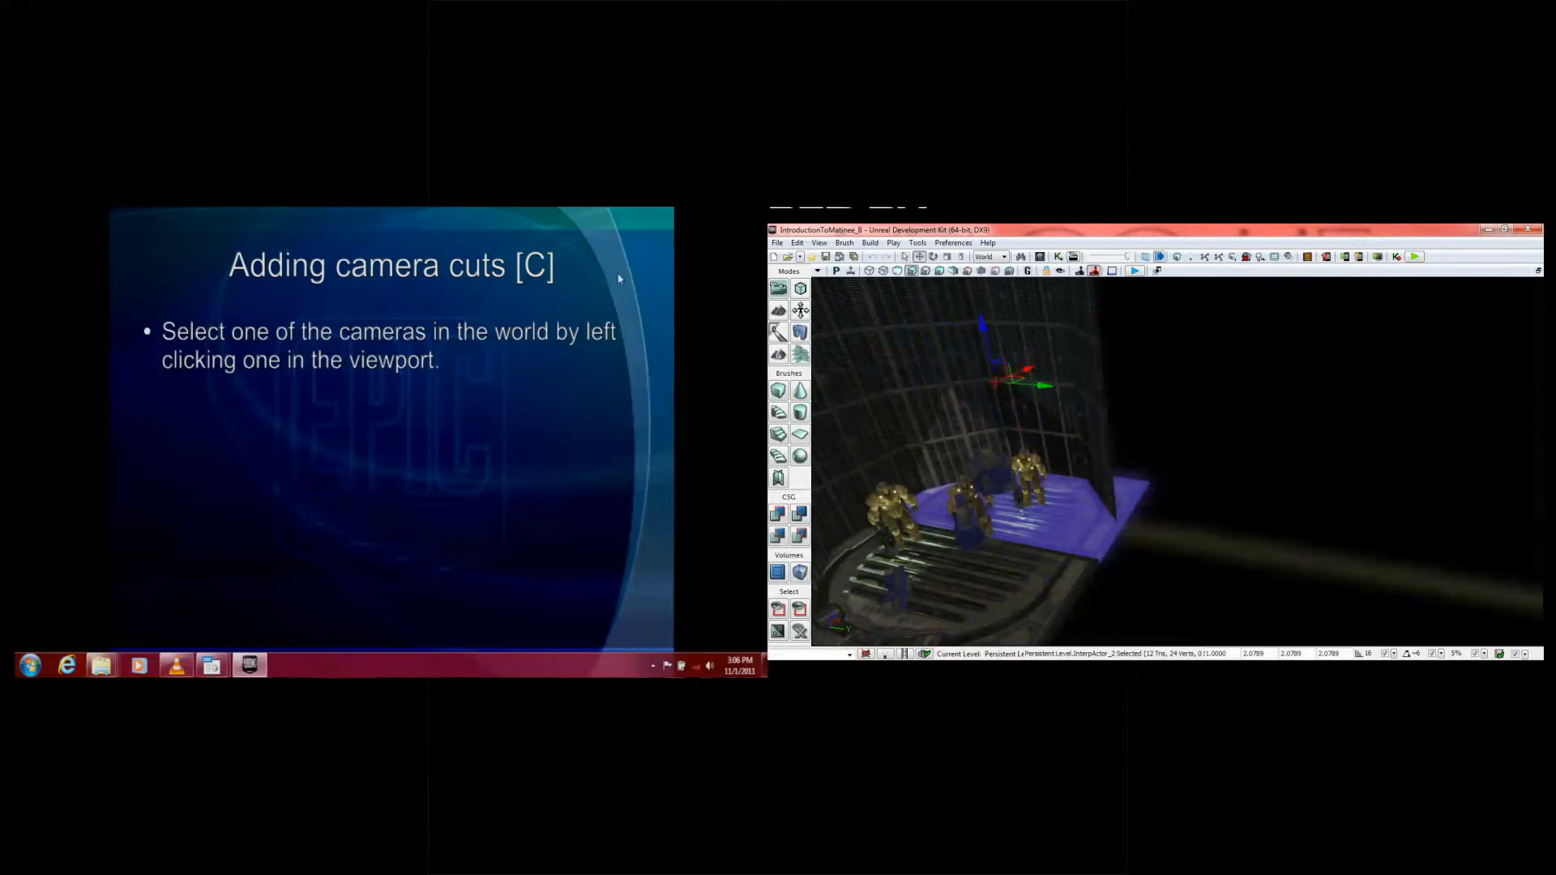
Step: Open the map IntroductionToMatinee_C without saving the changes to IntroductionToMatinee_B
left_click(786, 258)
double_click(939, 362)
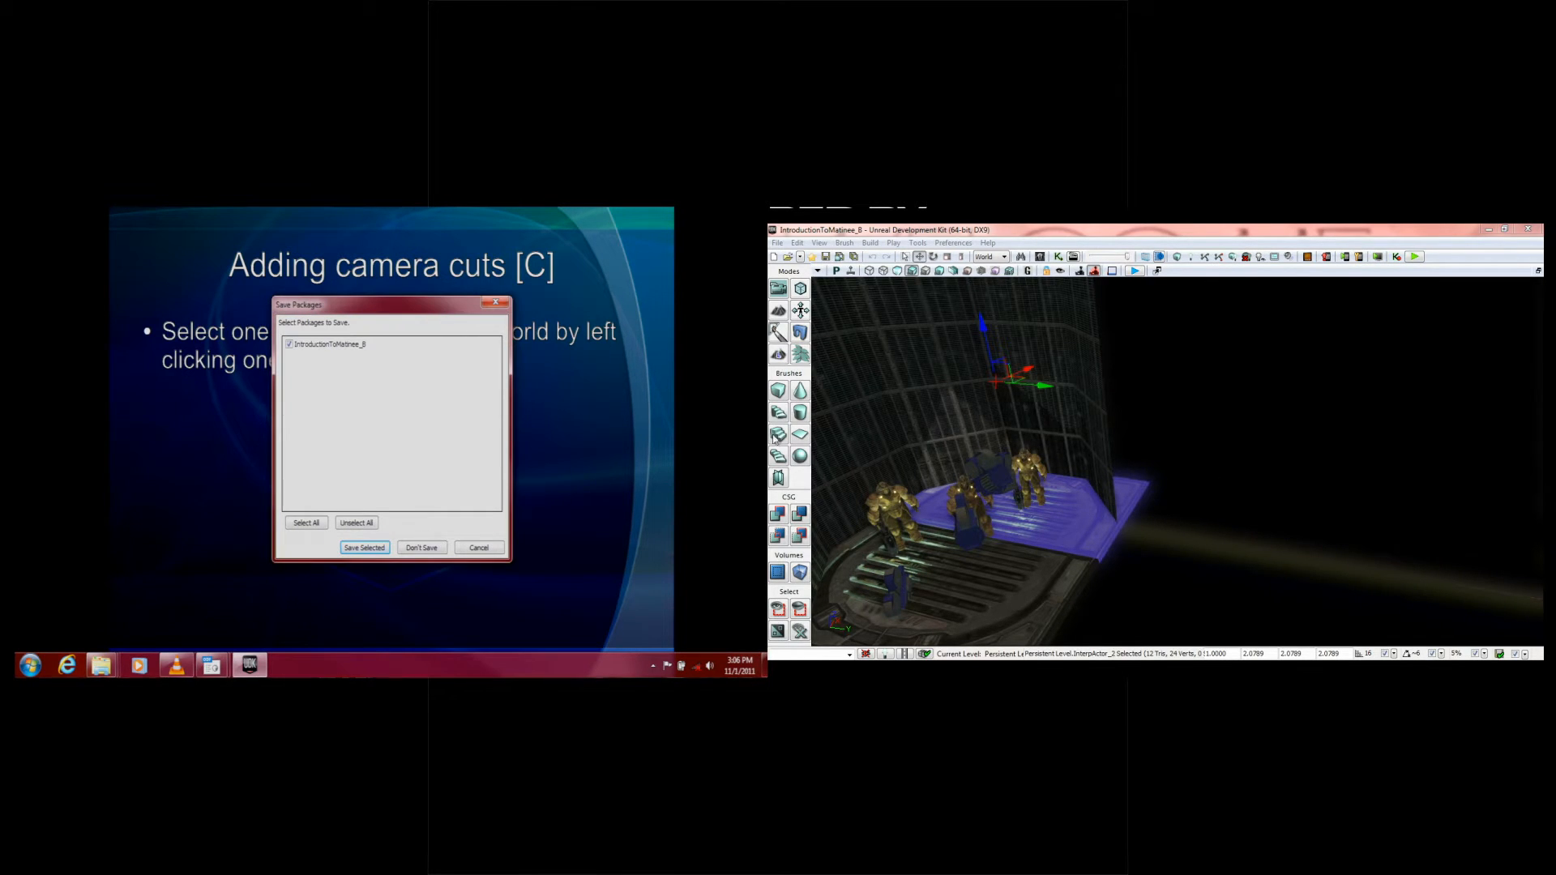
left_click(438, 550)
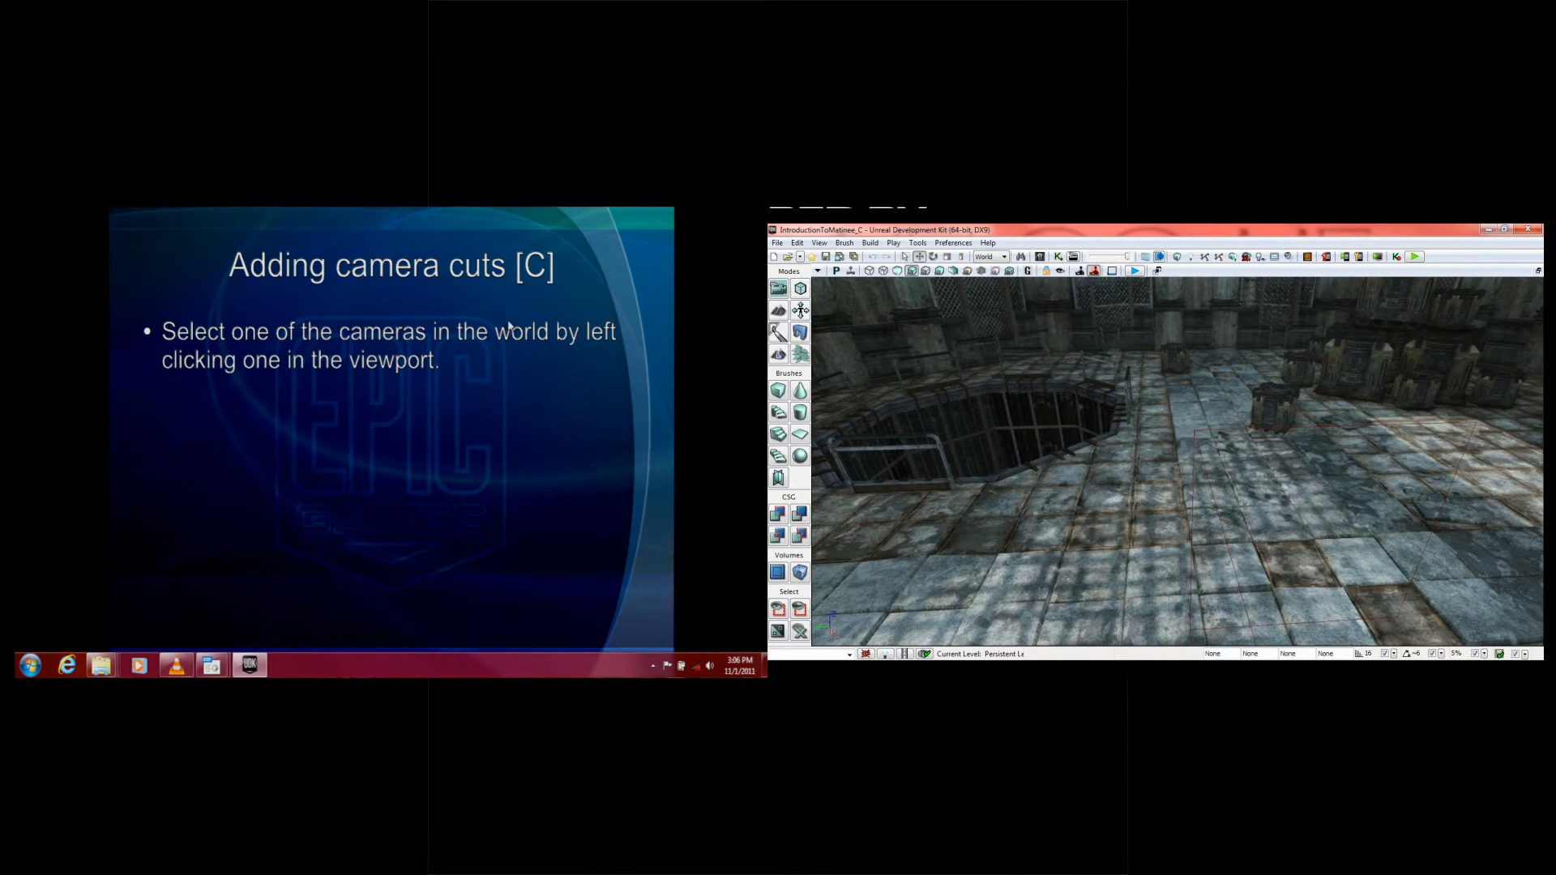
Step: Frame the lift with the armoured characters in the shaft and open the map's existing Matinee for editing
right_click_drag(1125, 529, 1056, 585)
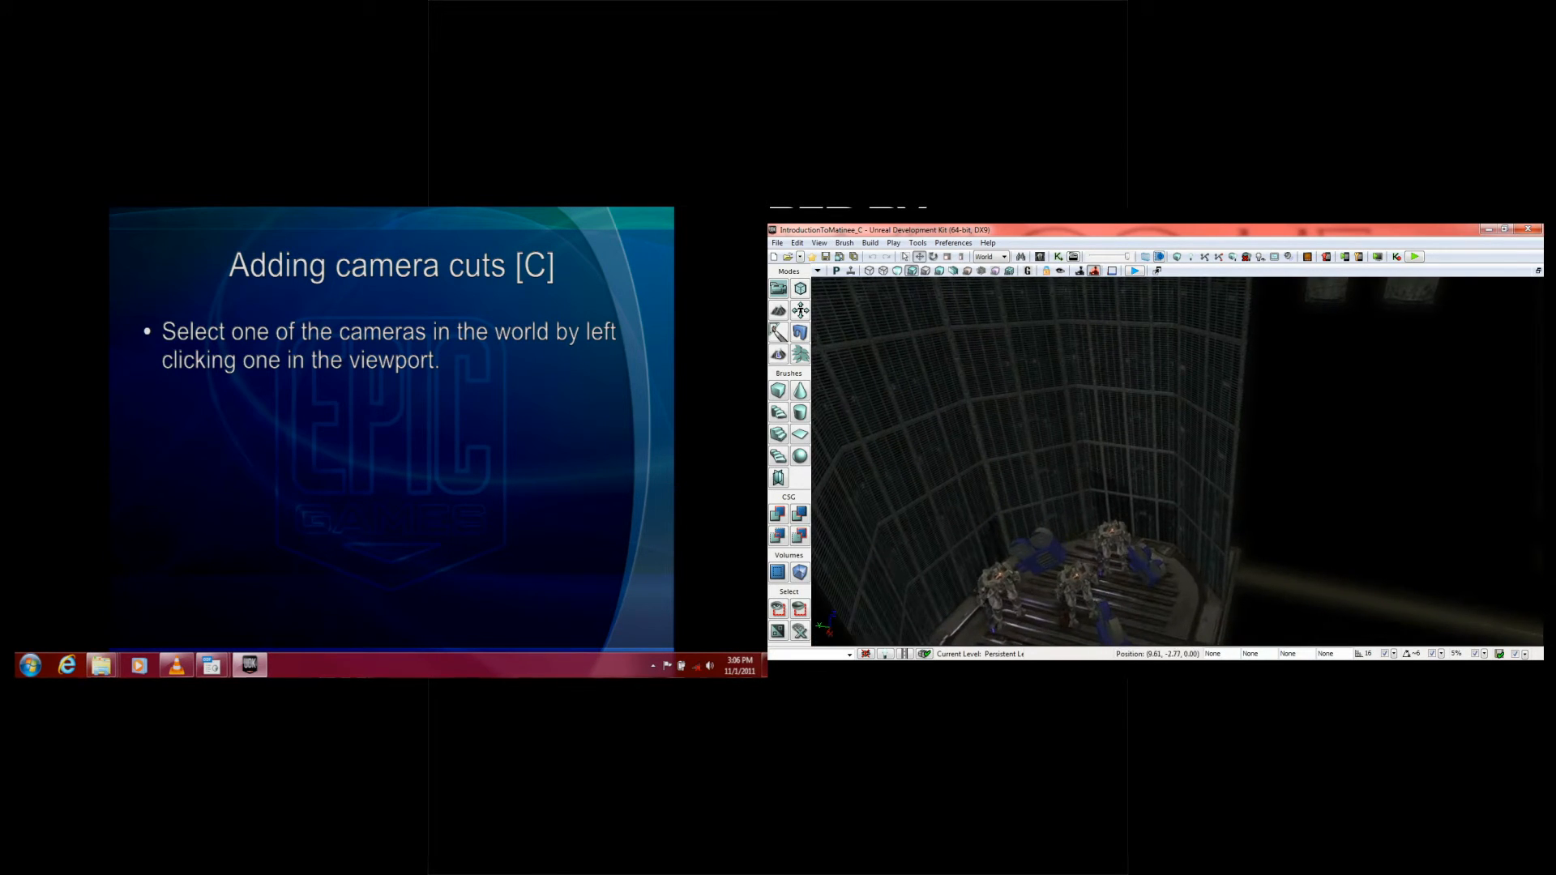
right_click_drag(1125, 530, 1131, 591)
left_click(1073, 257)
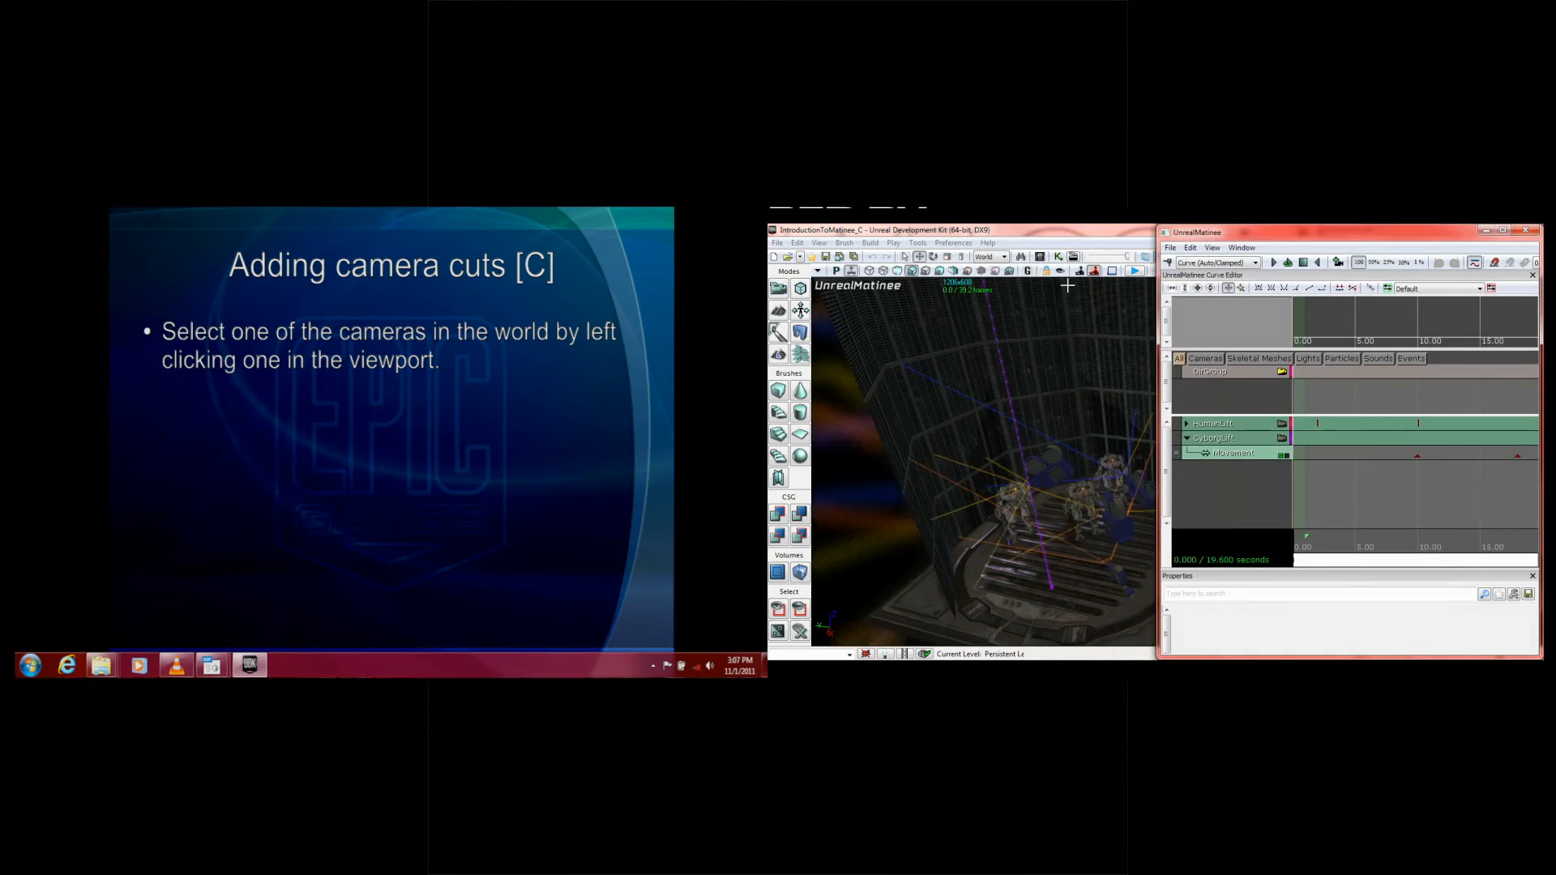
mouse_move(1090, 404)
right_mouse_down()
mouse_move(1064, 402)
mouse_move(1074, 383)
right_mouse_up()
mouse_move(1302, 547)
left_mouse_down()
mouse_move(1491, 545)
mouse_move(1294, 547)
left_mouse_up()
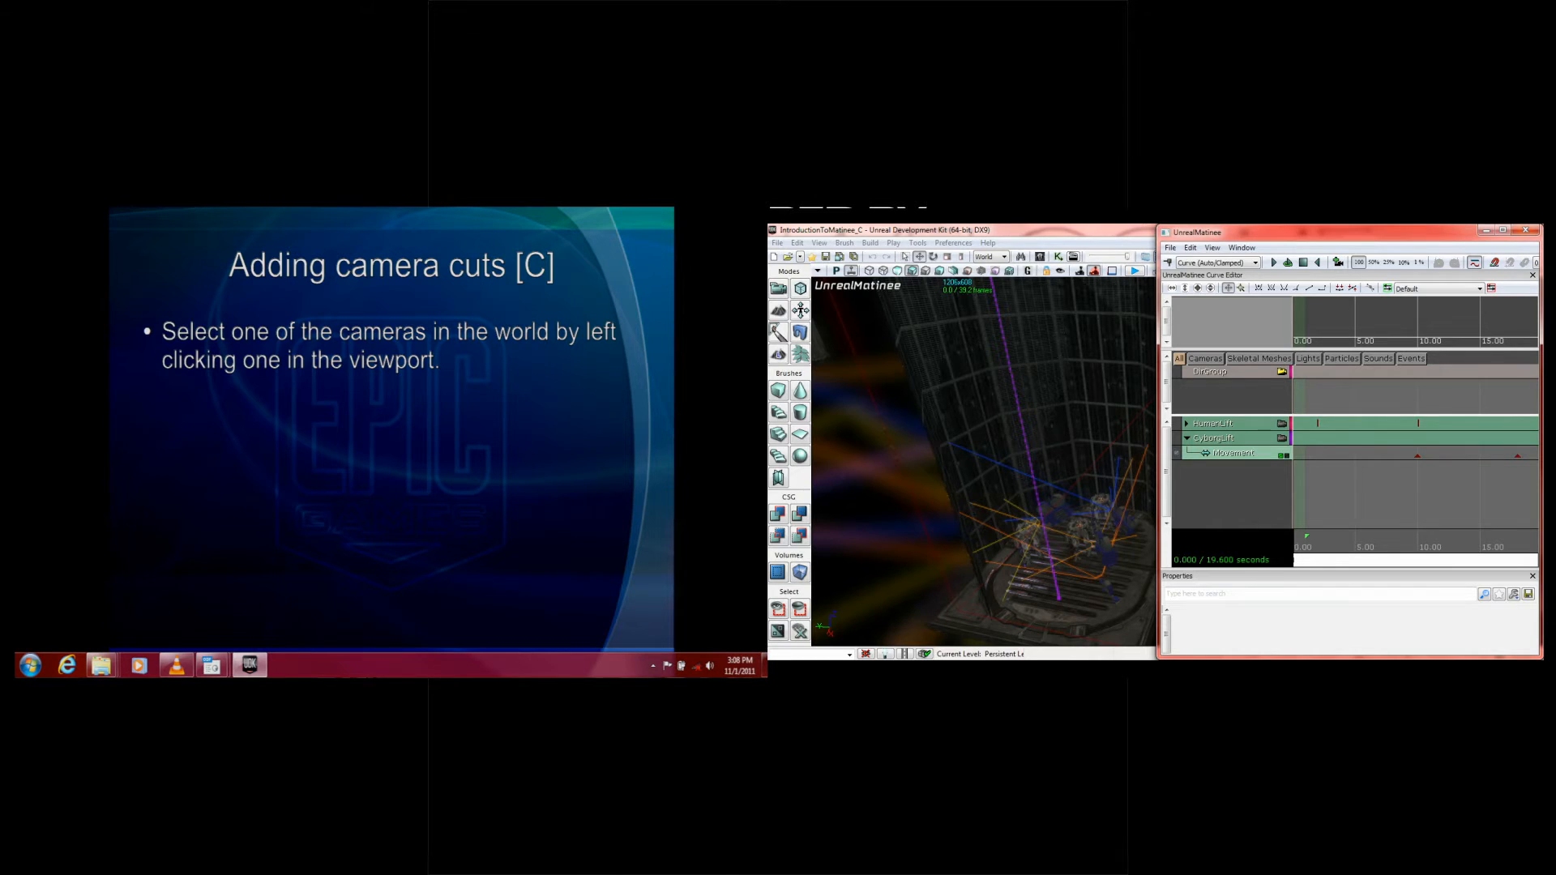
Step: Scrub the Matinee timeline to about 15.24 seconds and look around the level for the cameras
right_click_drag(993, 460, 1136, 445)
left_click(949, 474)
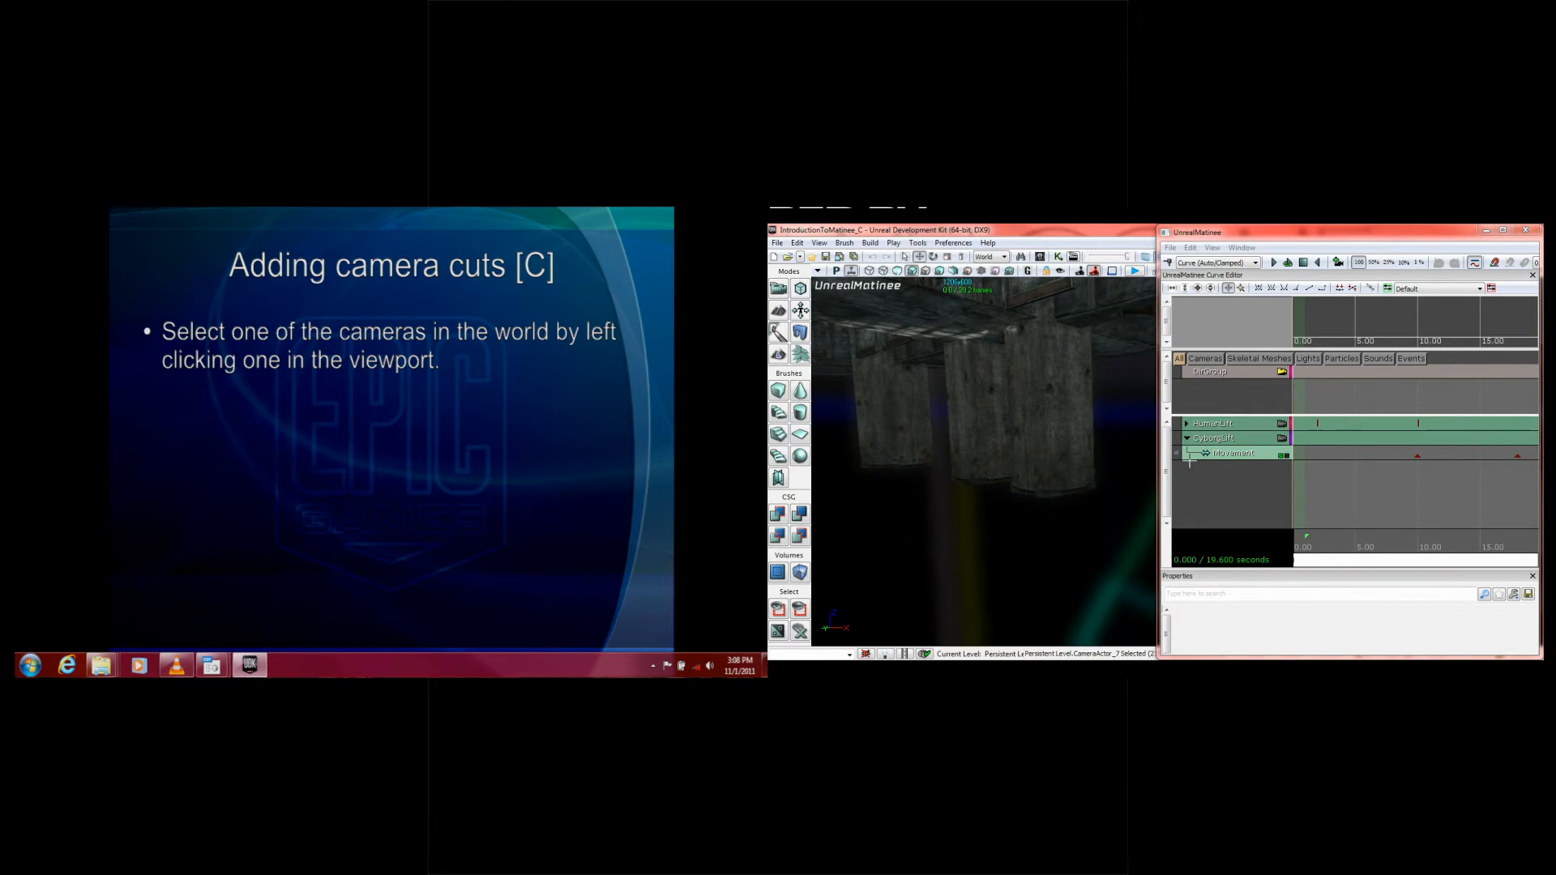
left_click_drag(1339, 533, 1484, 537)
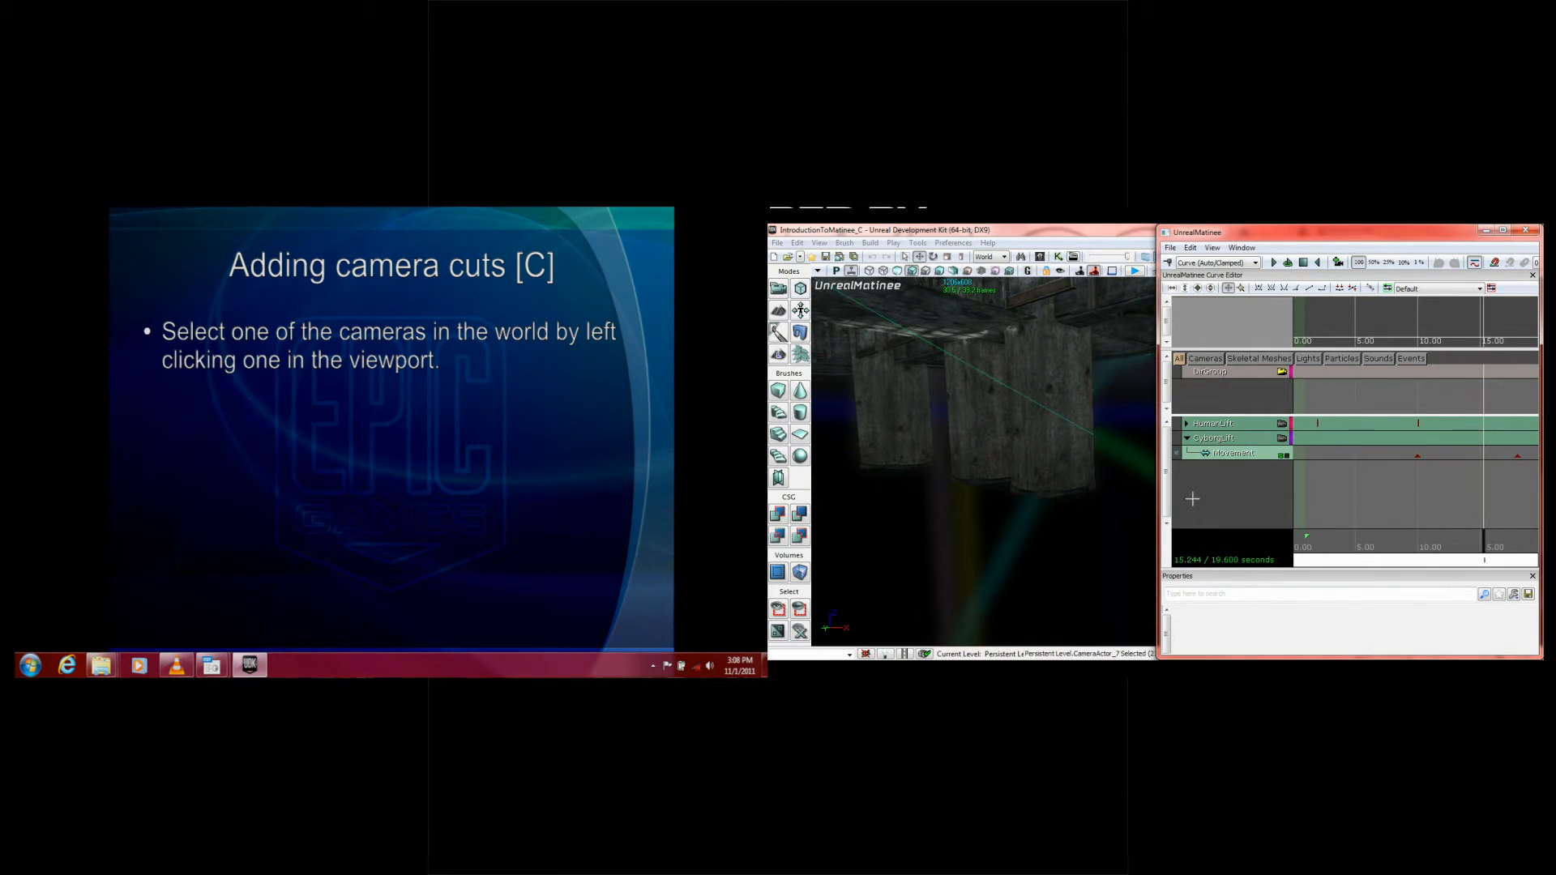
right_click_drag(985, 462, 1078, 494)
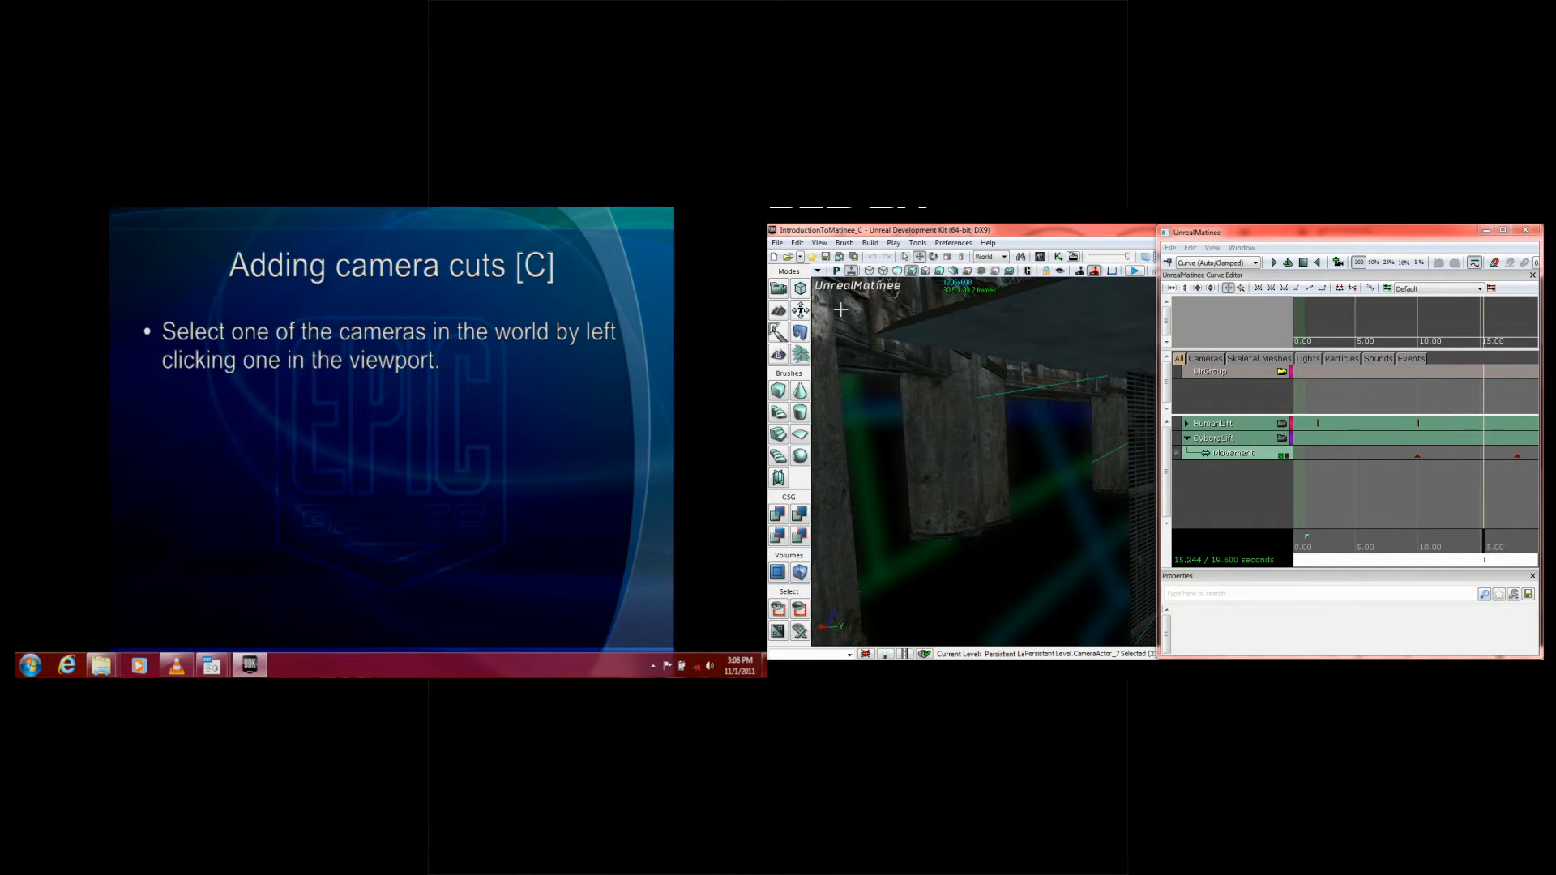
Step: Search the level's actors for "Camera" and bring CameraActor_0 into view from the results
left_click(1021, 257)
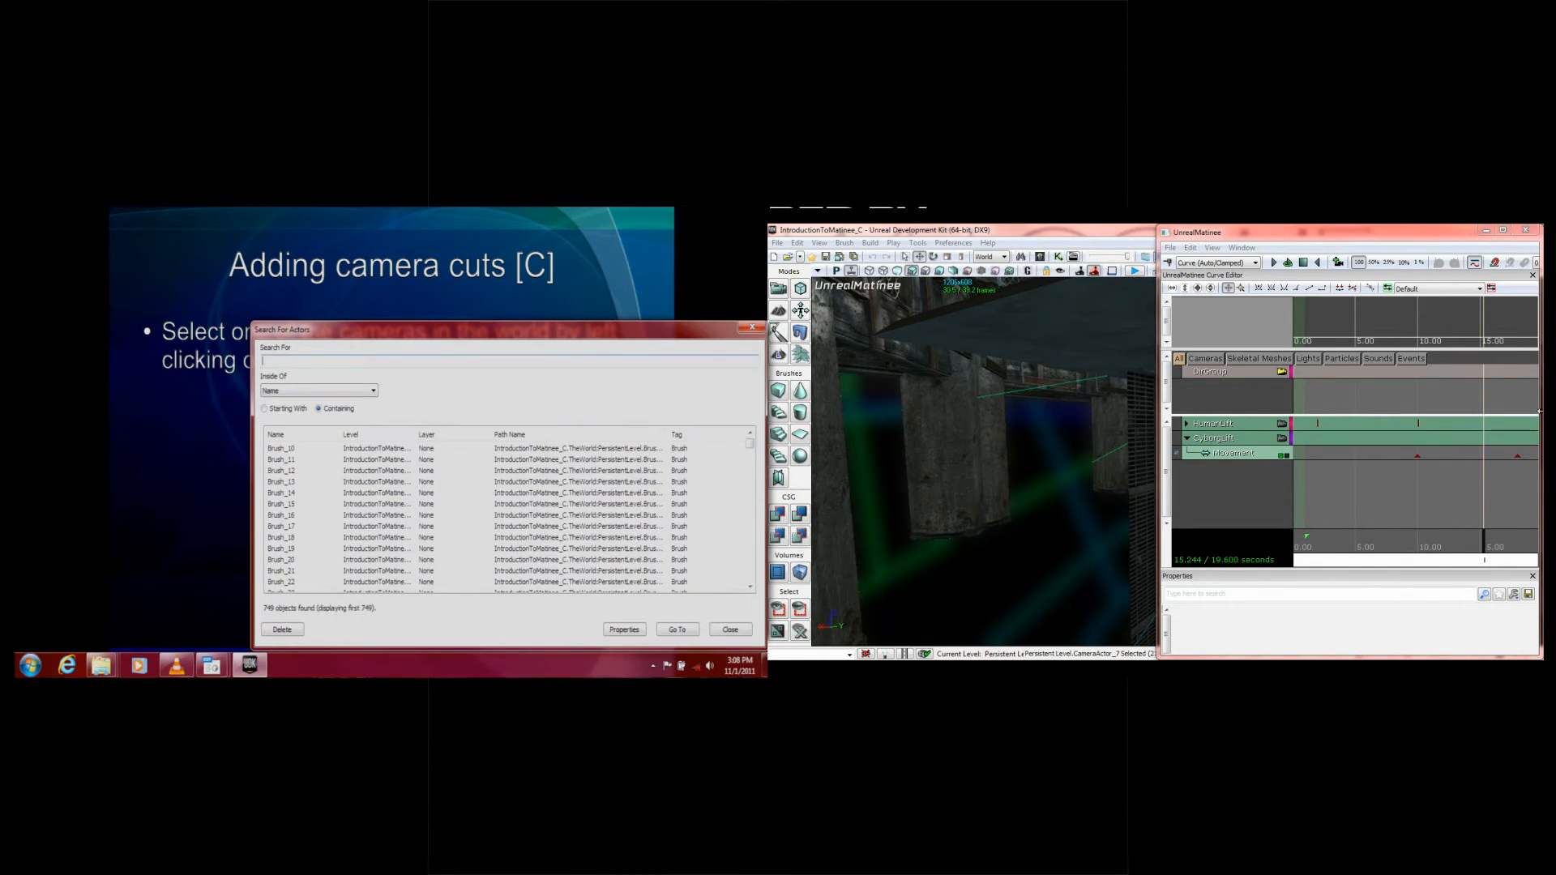
left_click_drag(411, 337, 1008, 310)
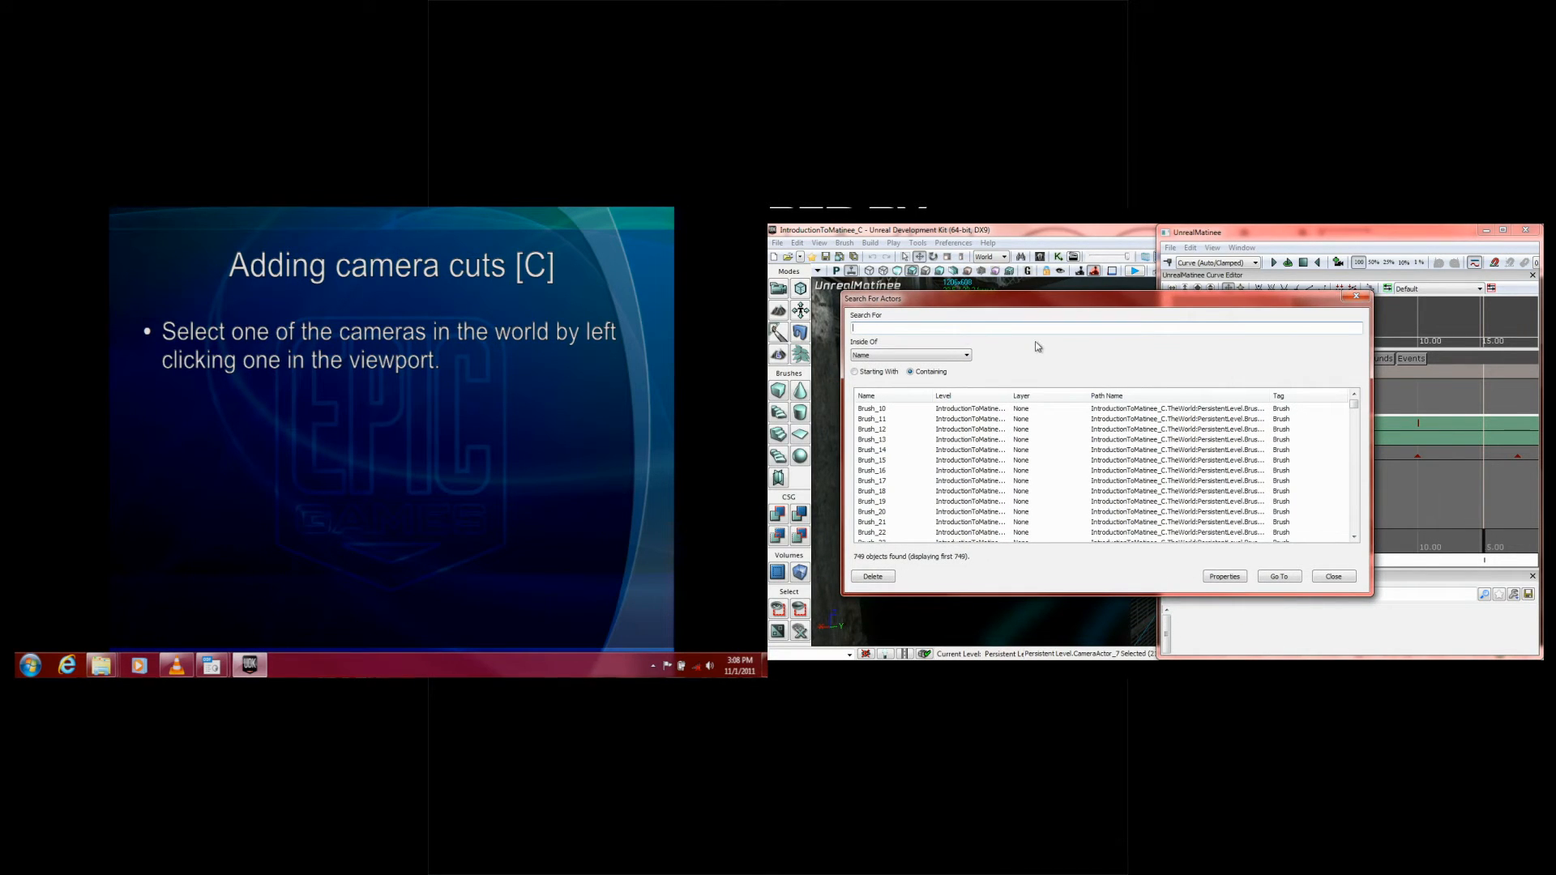
type("Camera")
key("Return")
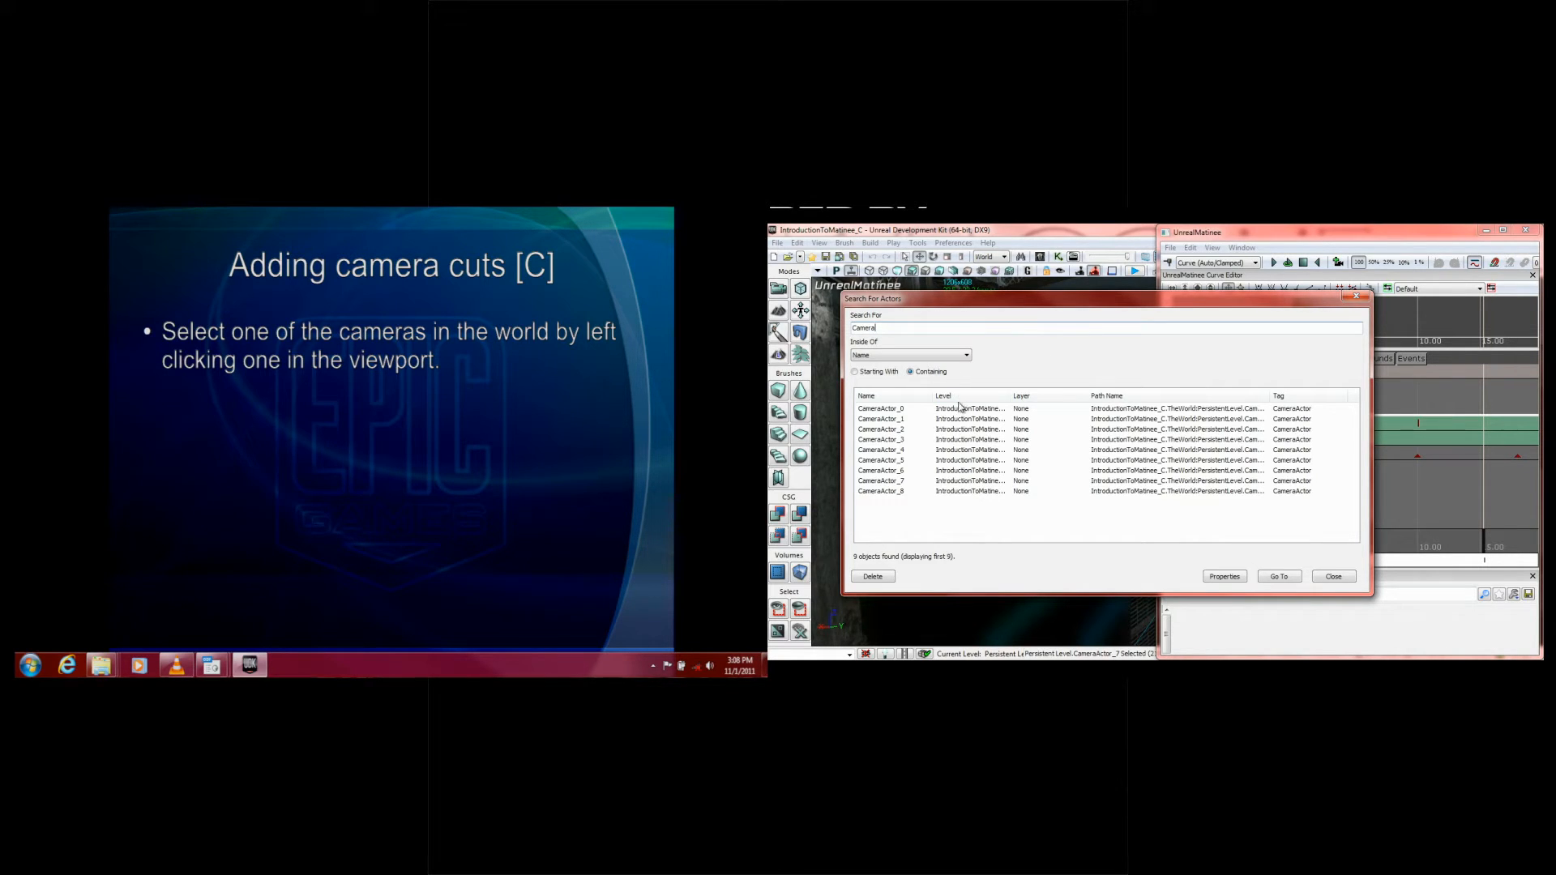
left_click_drag(1033, 306, 1237, 325)
left_click(1173, 428)
double_click(1172, 425)
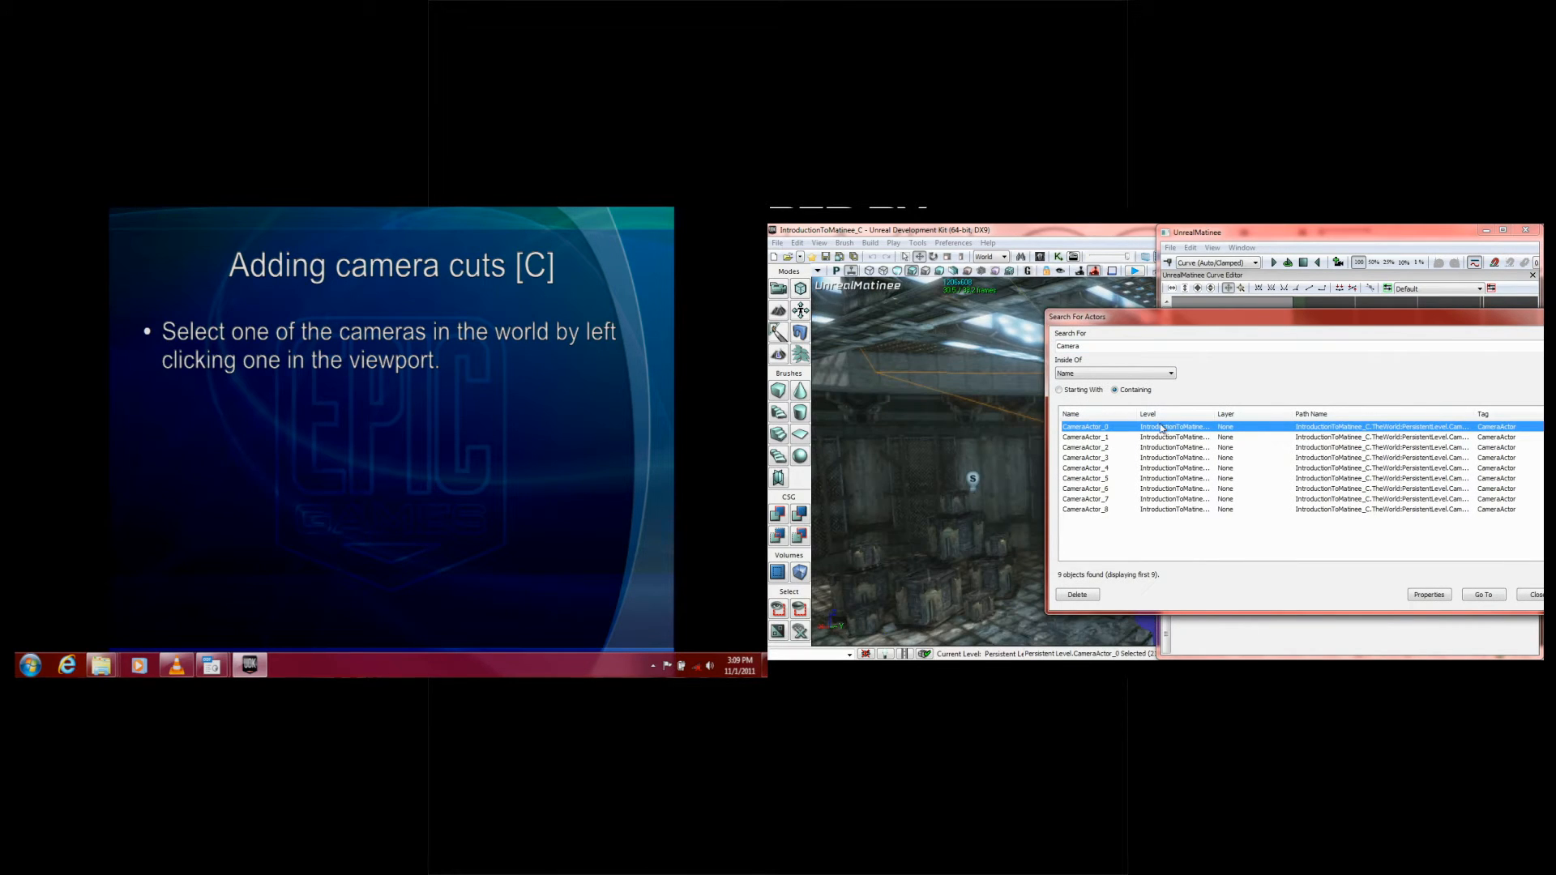
left_click_drag(957, 494, 983, 527)
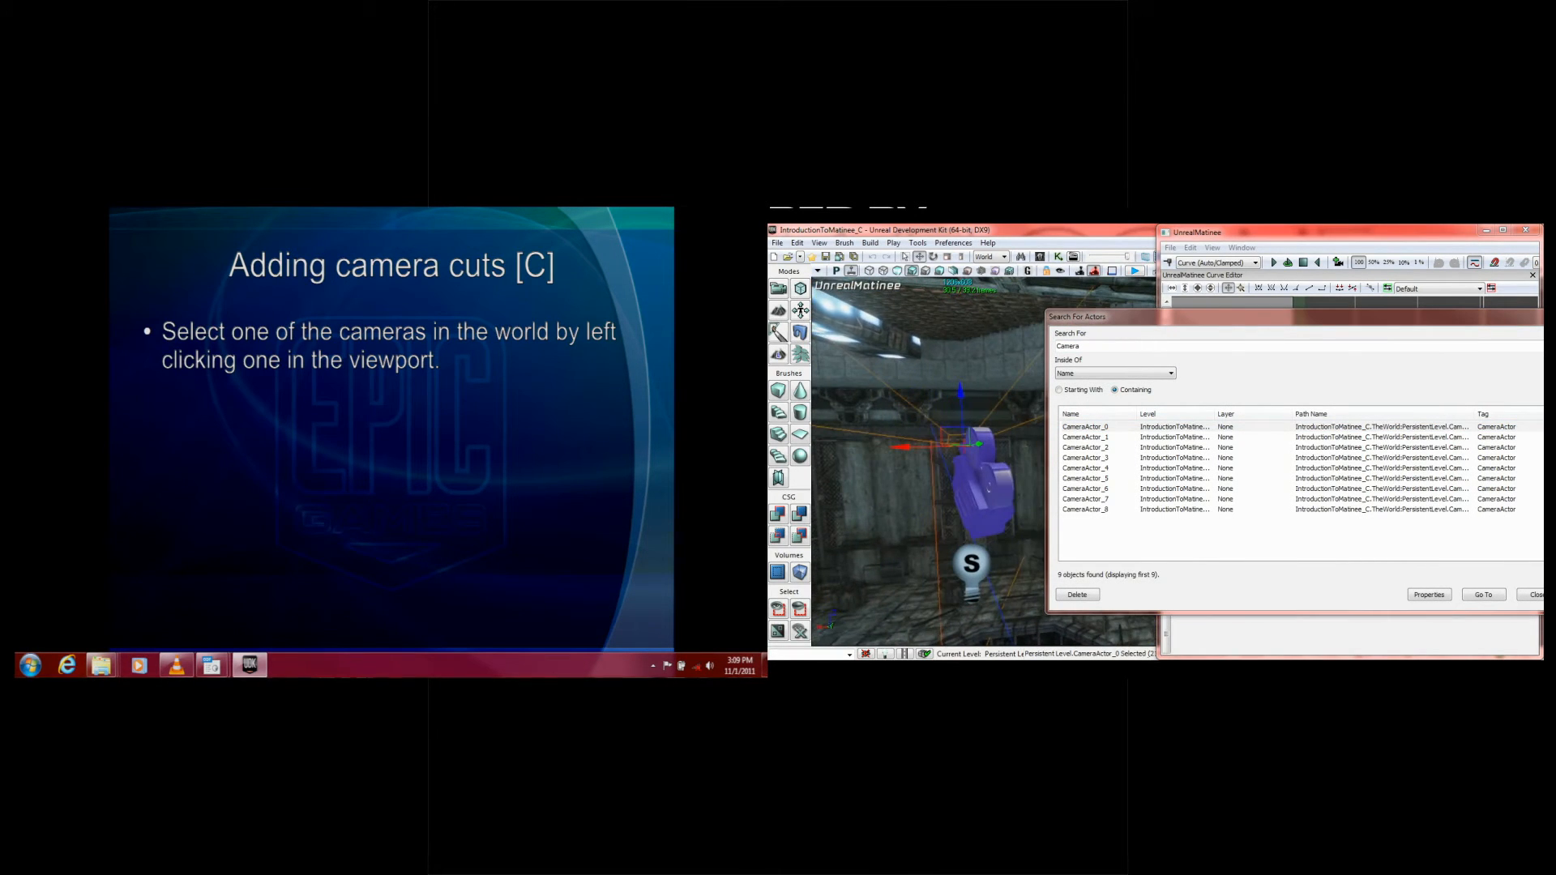
Step: Go to CameraActor_1 from the search results, close the actor search, and frame the camera beside the characters
double_click(1100, 438)
left_click_drag(975, 438, 1069, 438)
left_click(1264, 317)
left_click_drag(1264, 317, 981, 272)
left_click(1249, 550)
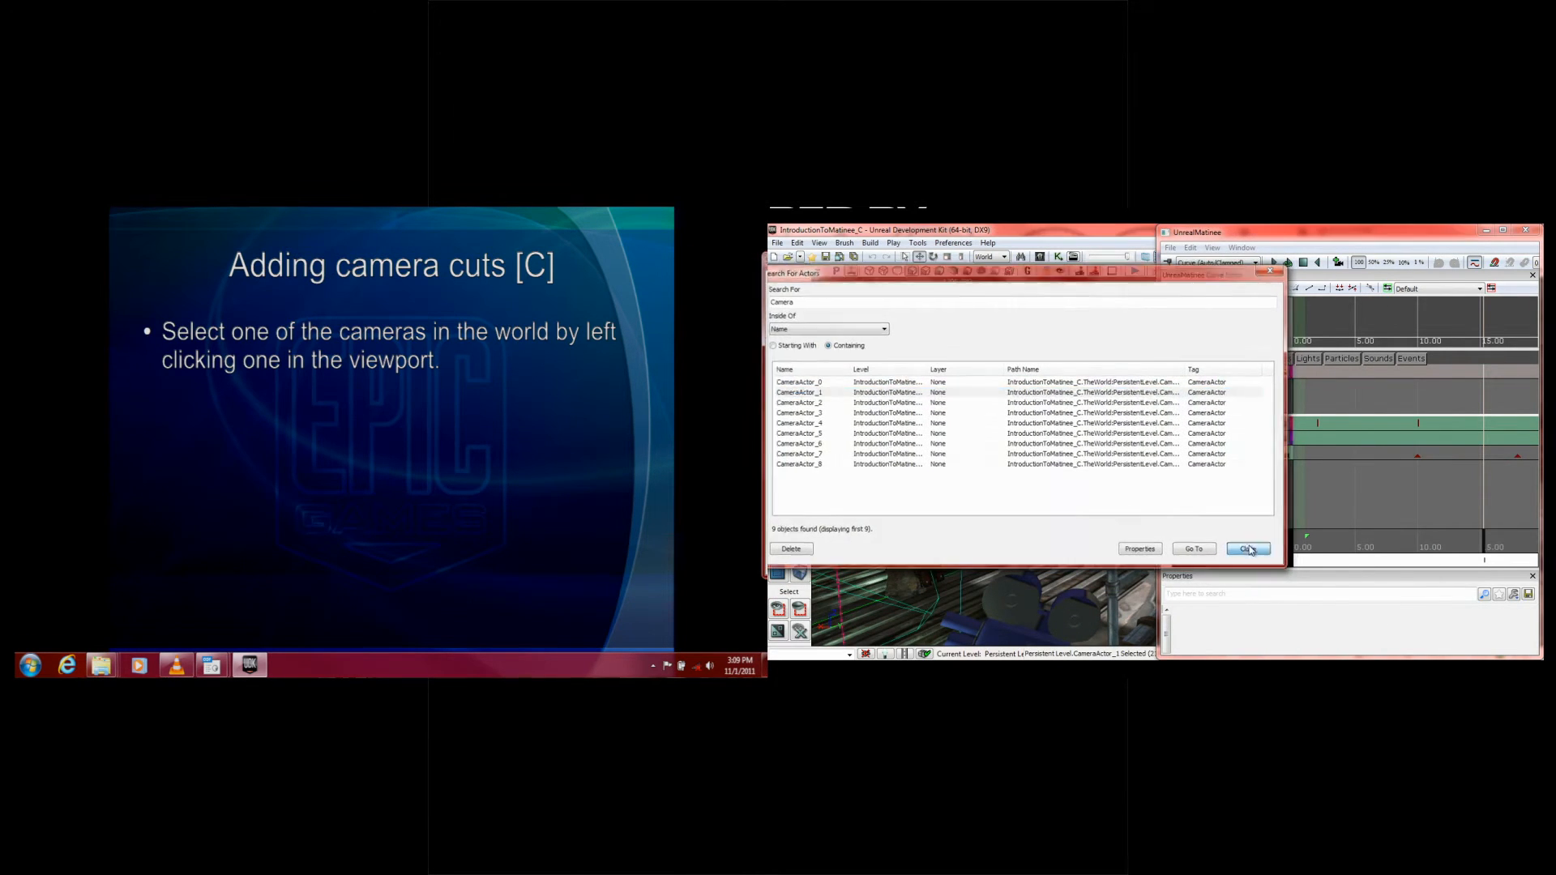
left_click_drag(1052, 518, 1040, 470)
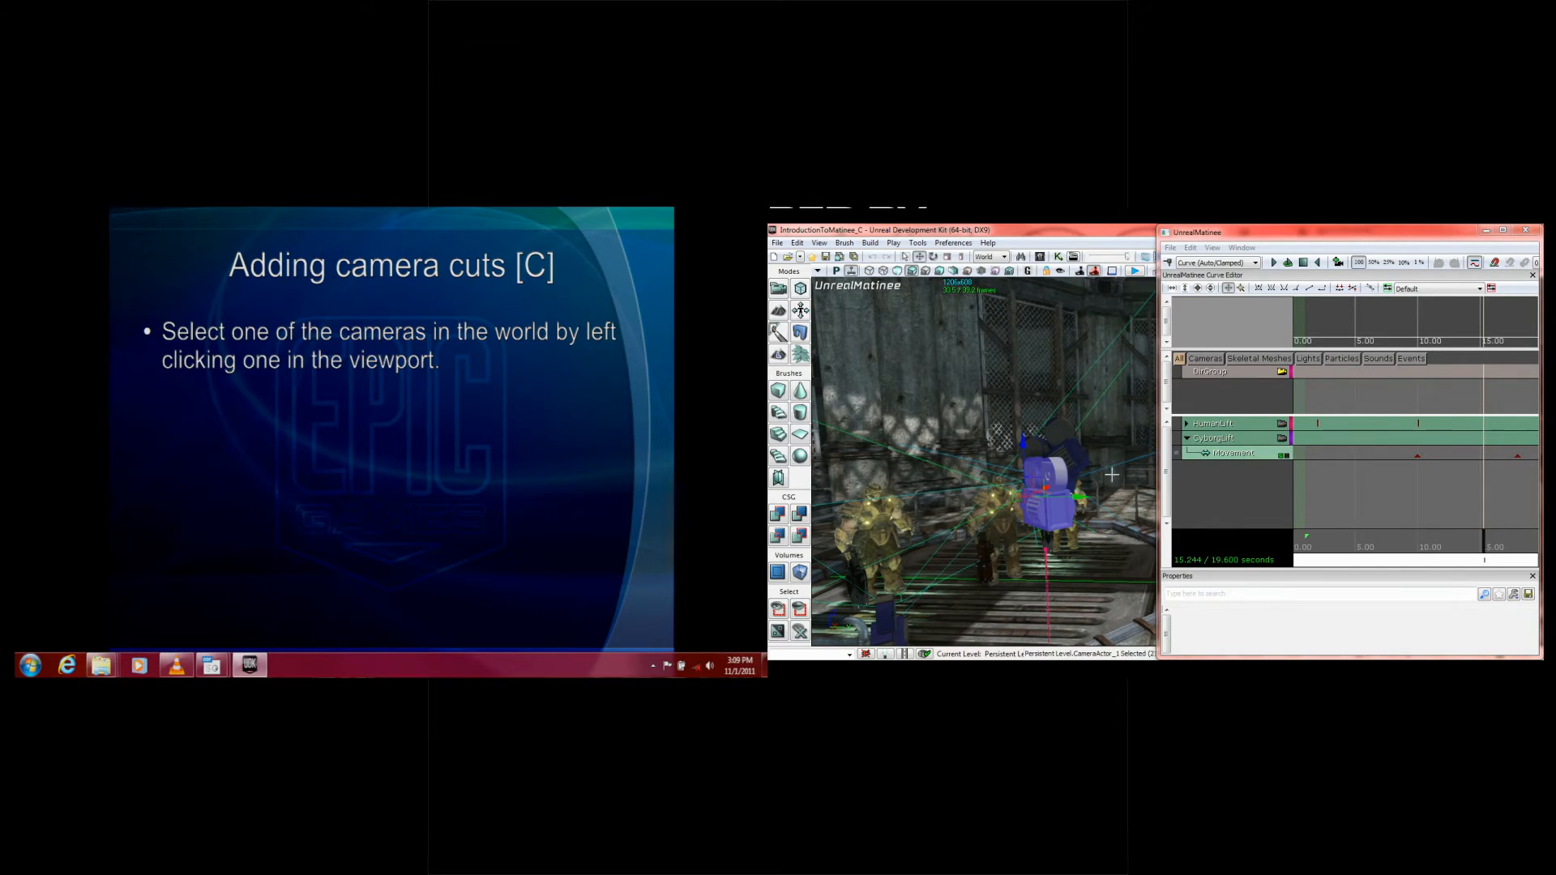
Step: Add a new camera group named CameraA to the Matinee for the selected CameraActor_1
right_click(1188, 467)
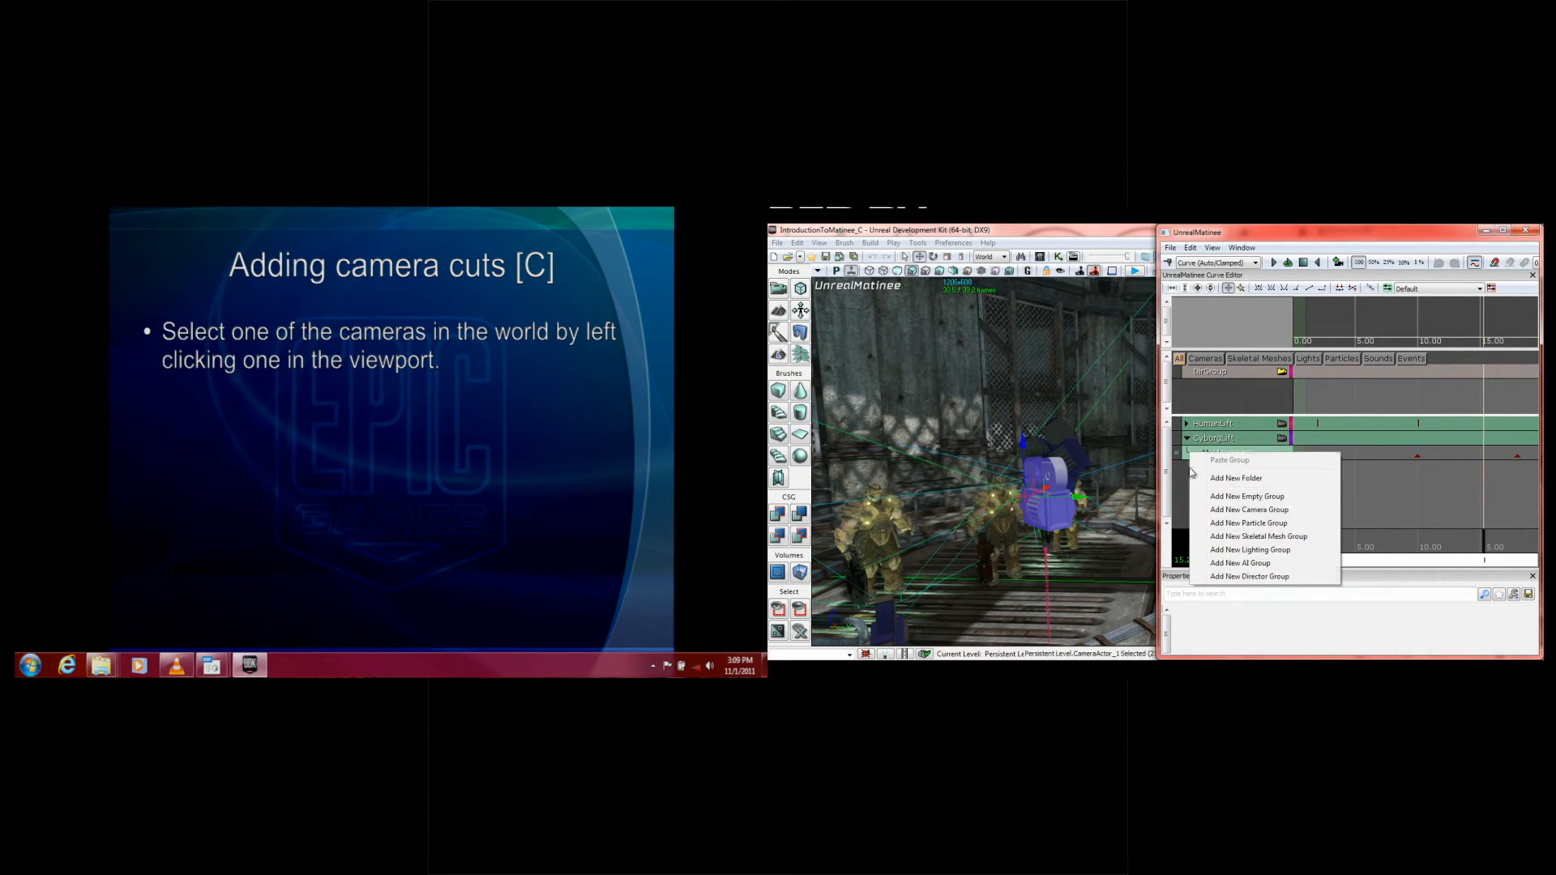
left_click(1235, 510)
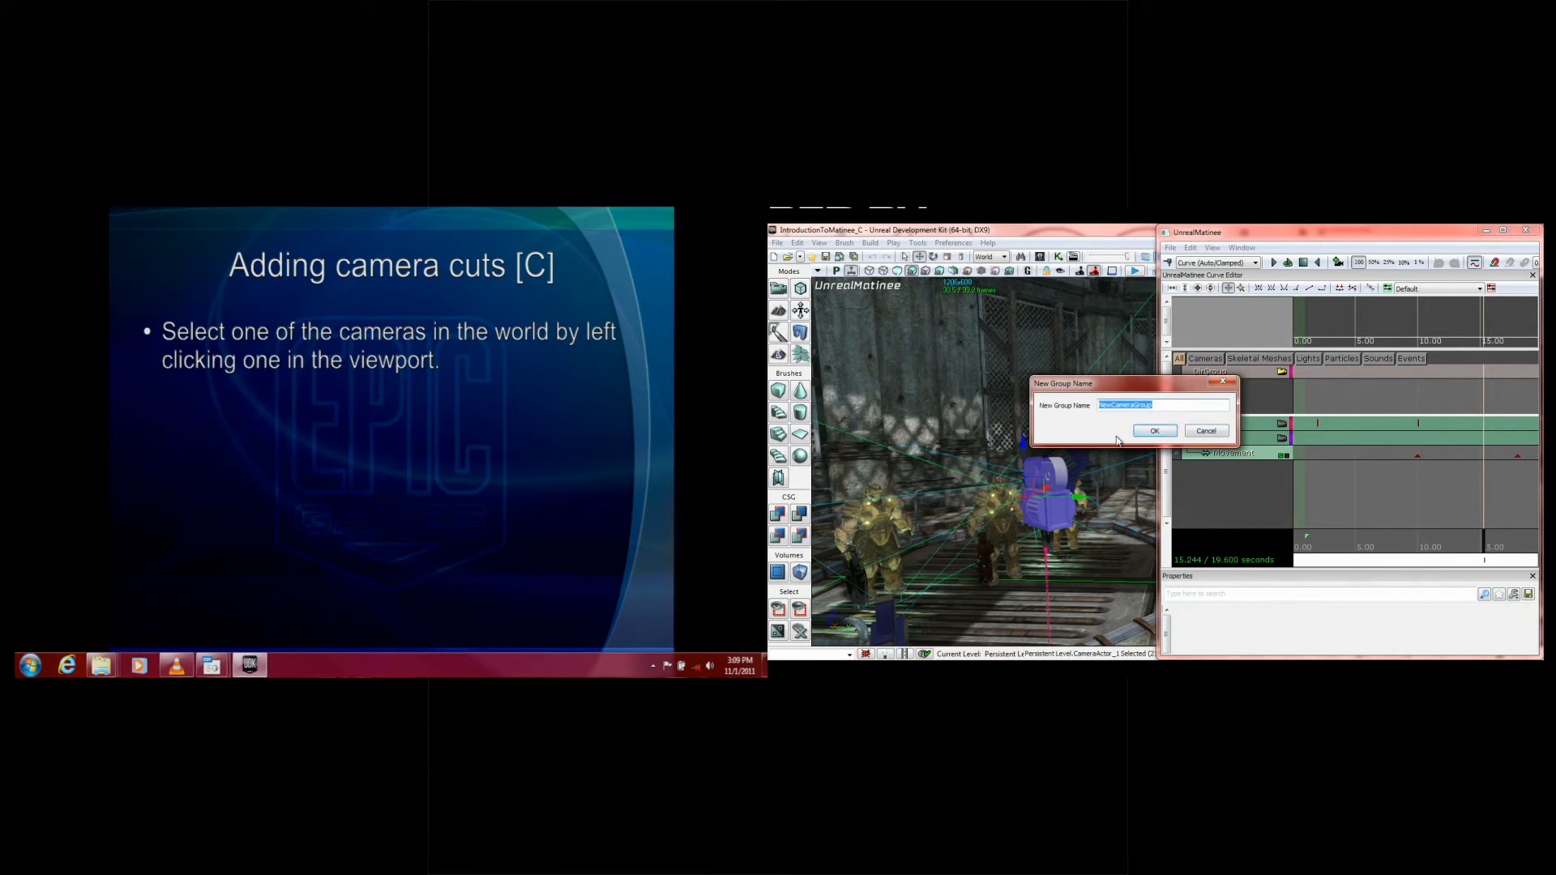
type("Camera")
key("Return")
Step: Select CameraActor_2 in the viewport and add a new camera group named CameraB for it
left_click_drag(985, 462, 1005, 438)
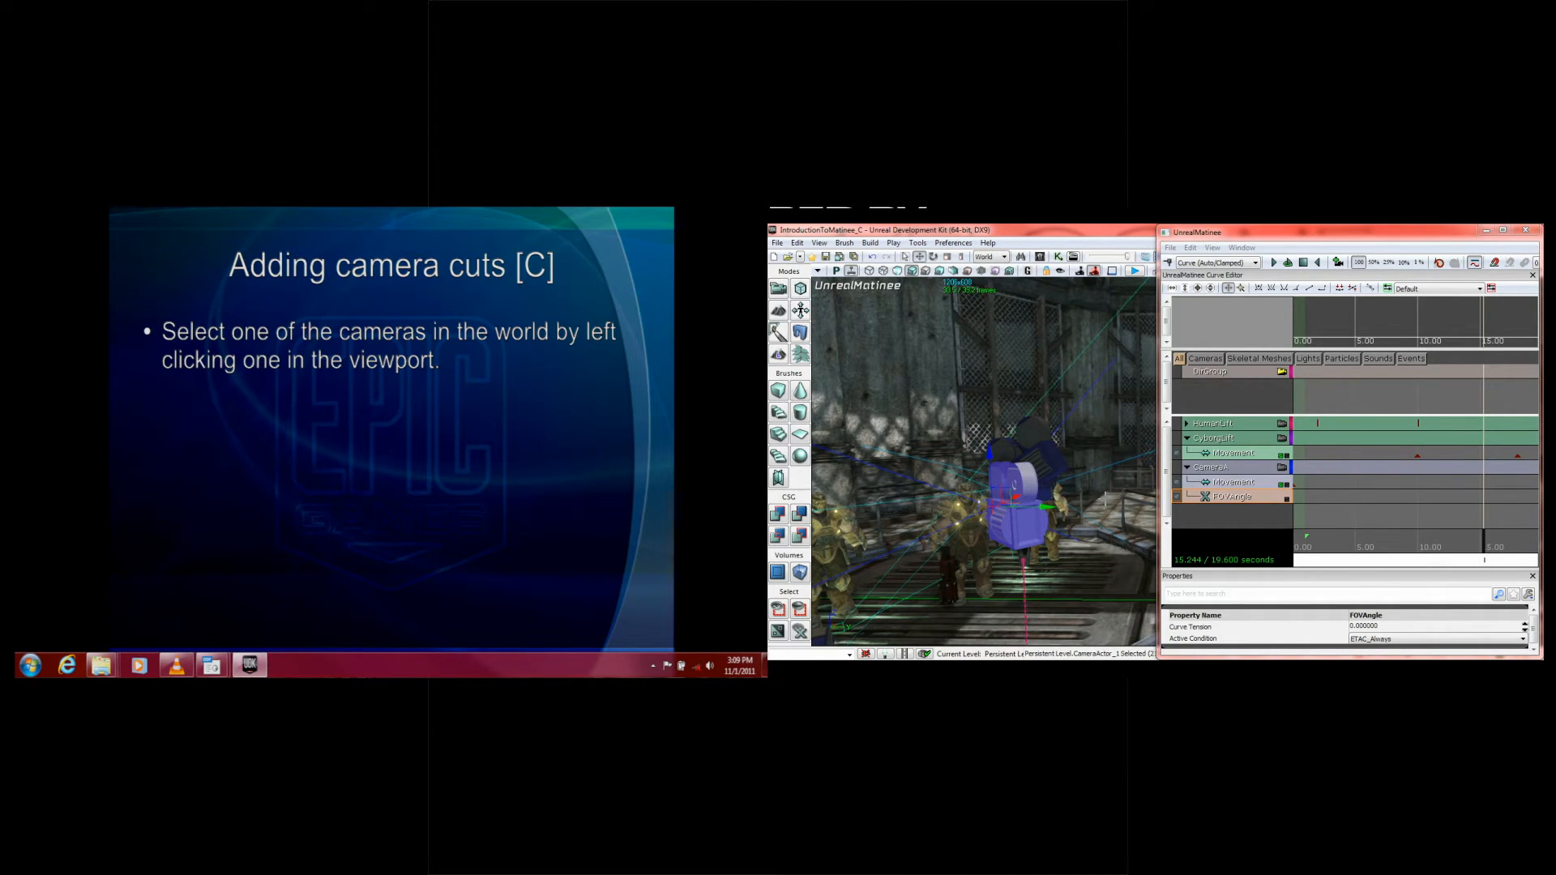
left_click(1052, 463)
left_click(1043, 450)
mouse_move(1043, 450)
left_mouse_down()
mouse_move(964, 413)
mouse_move(1060, 441)
left_mouse_up()
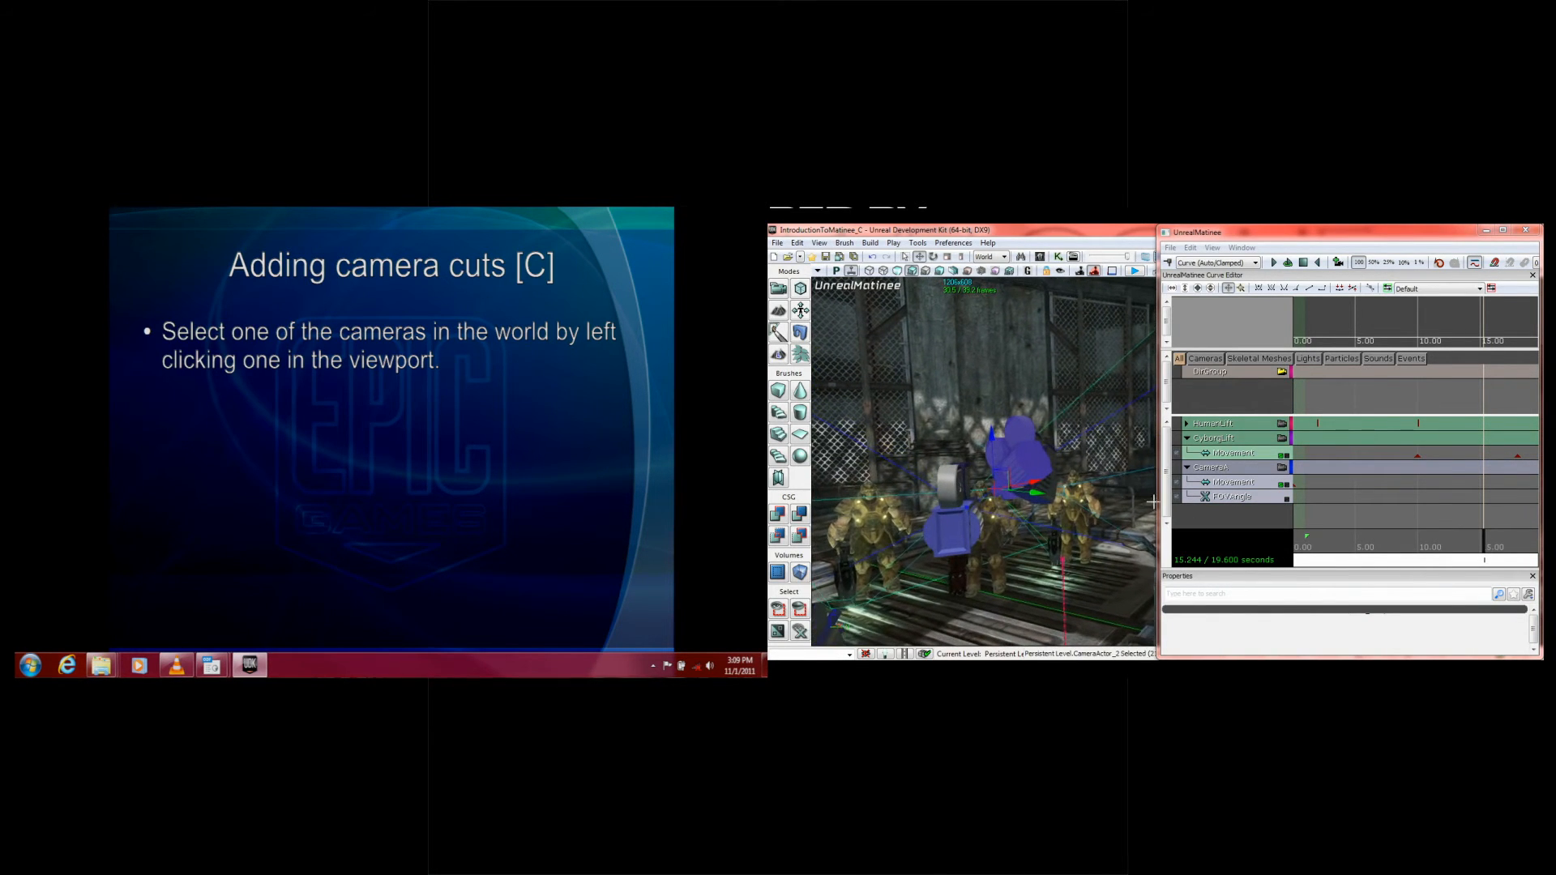
right_click(1221, 523)
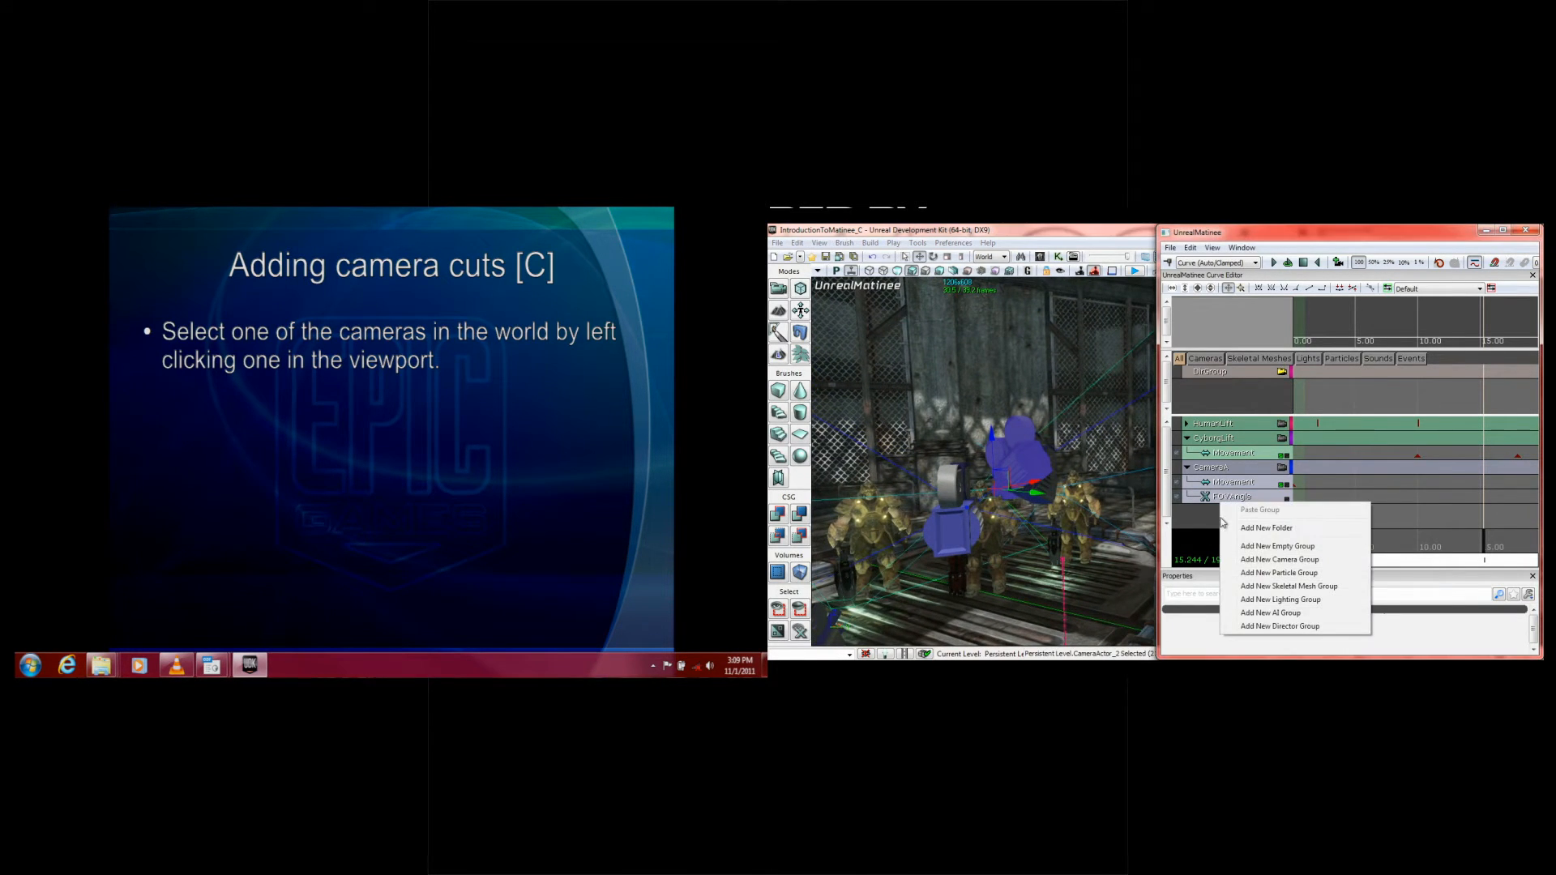
left_click(1248, 565)
type("CameraB")
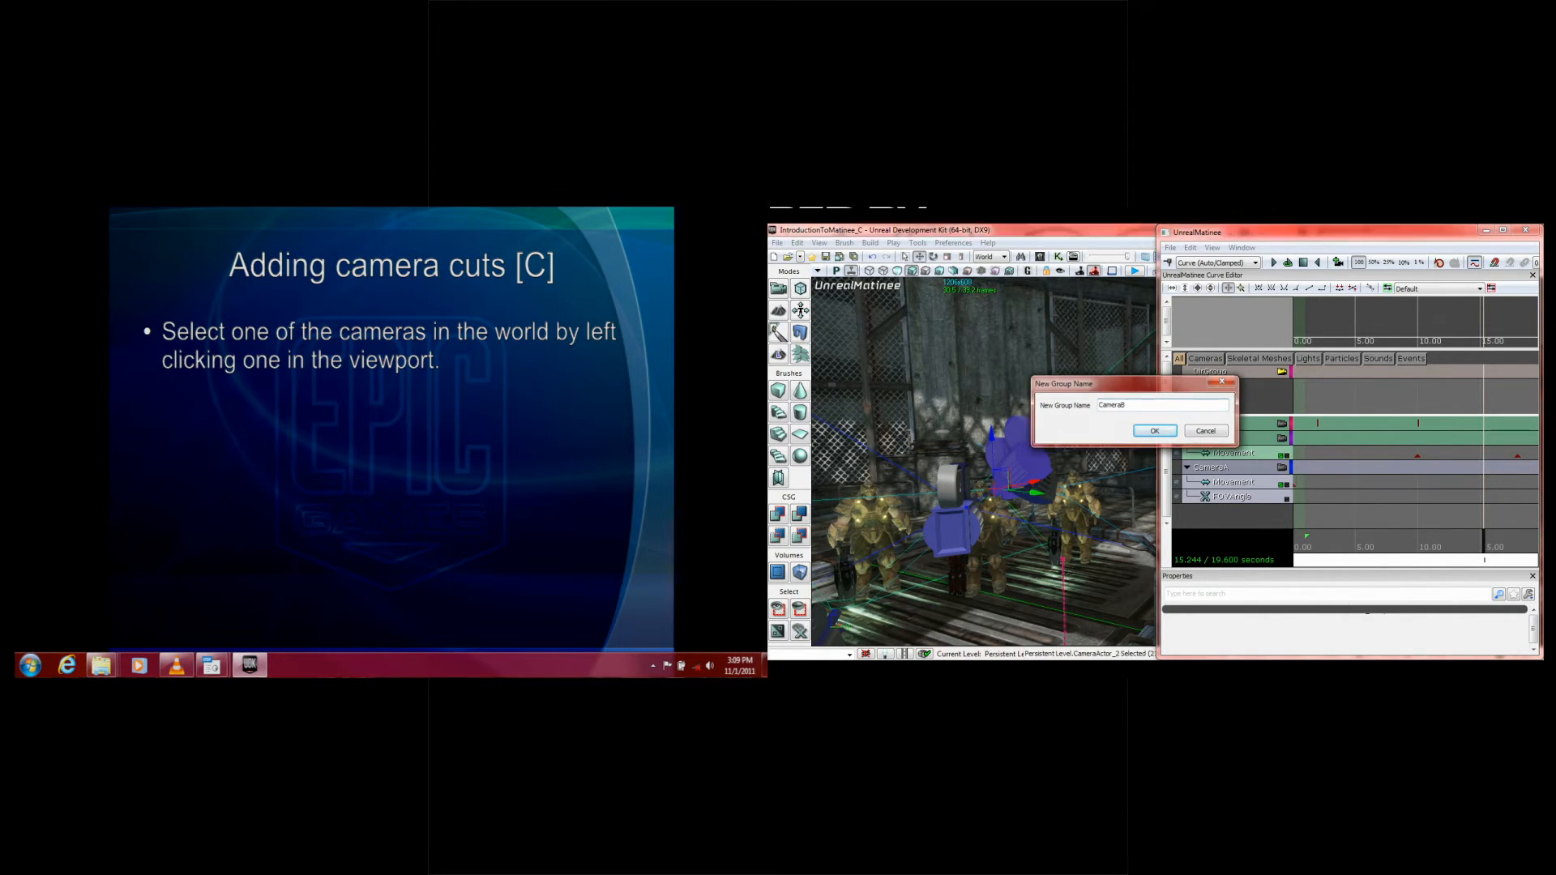
key("Return")
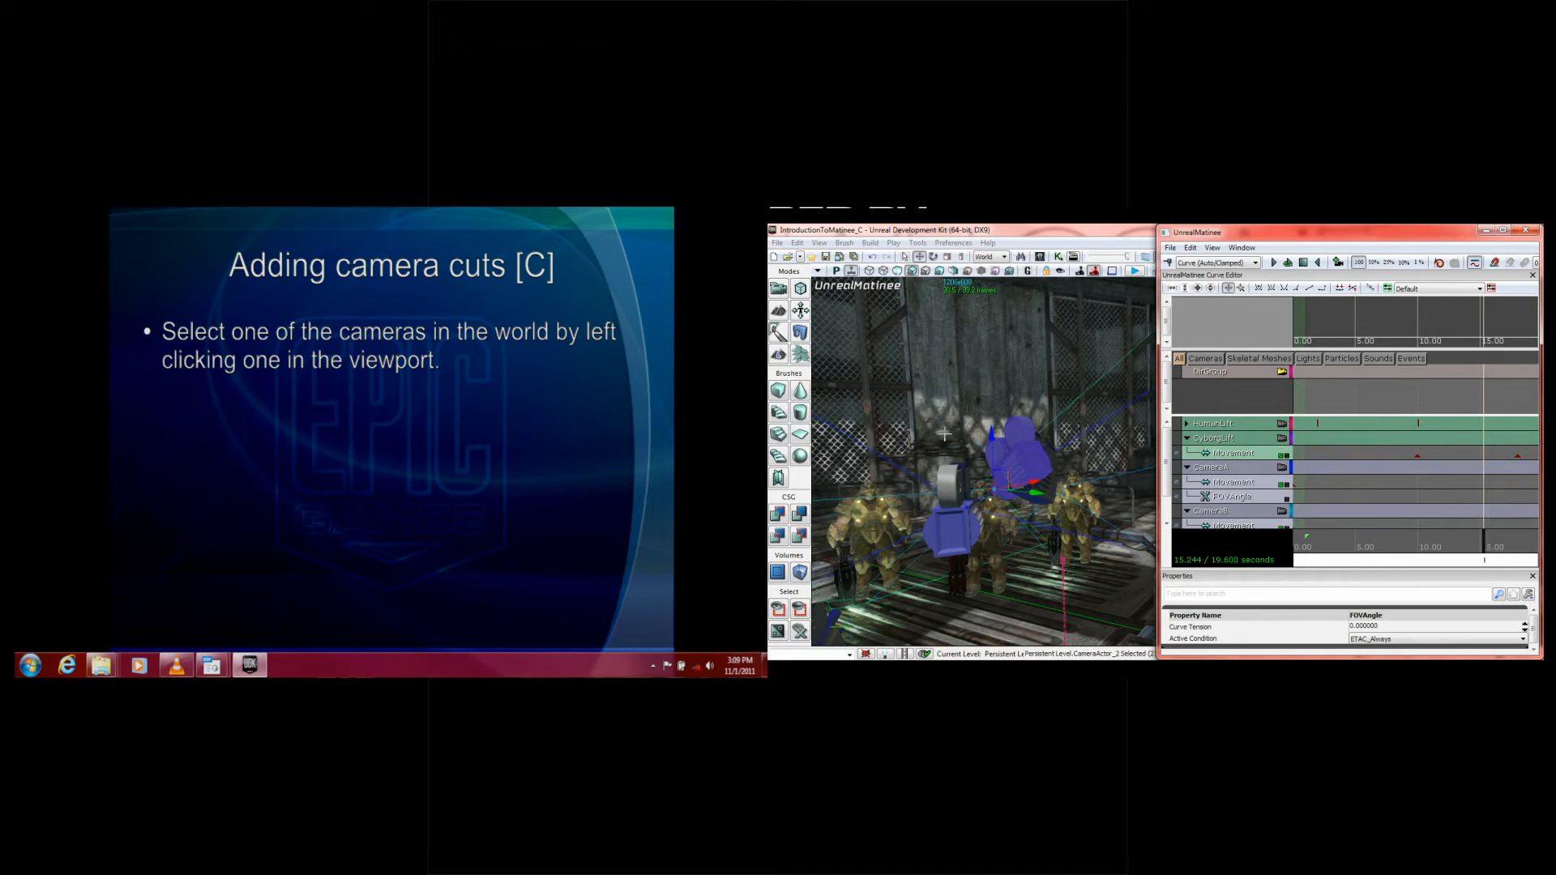
Step: Select CameraActor_4 in the viewport and collapse the CyborgLift, CameraA and CameraB groups in Matinee
left_click(1050, 486)
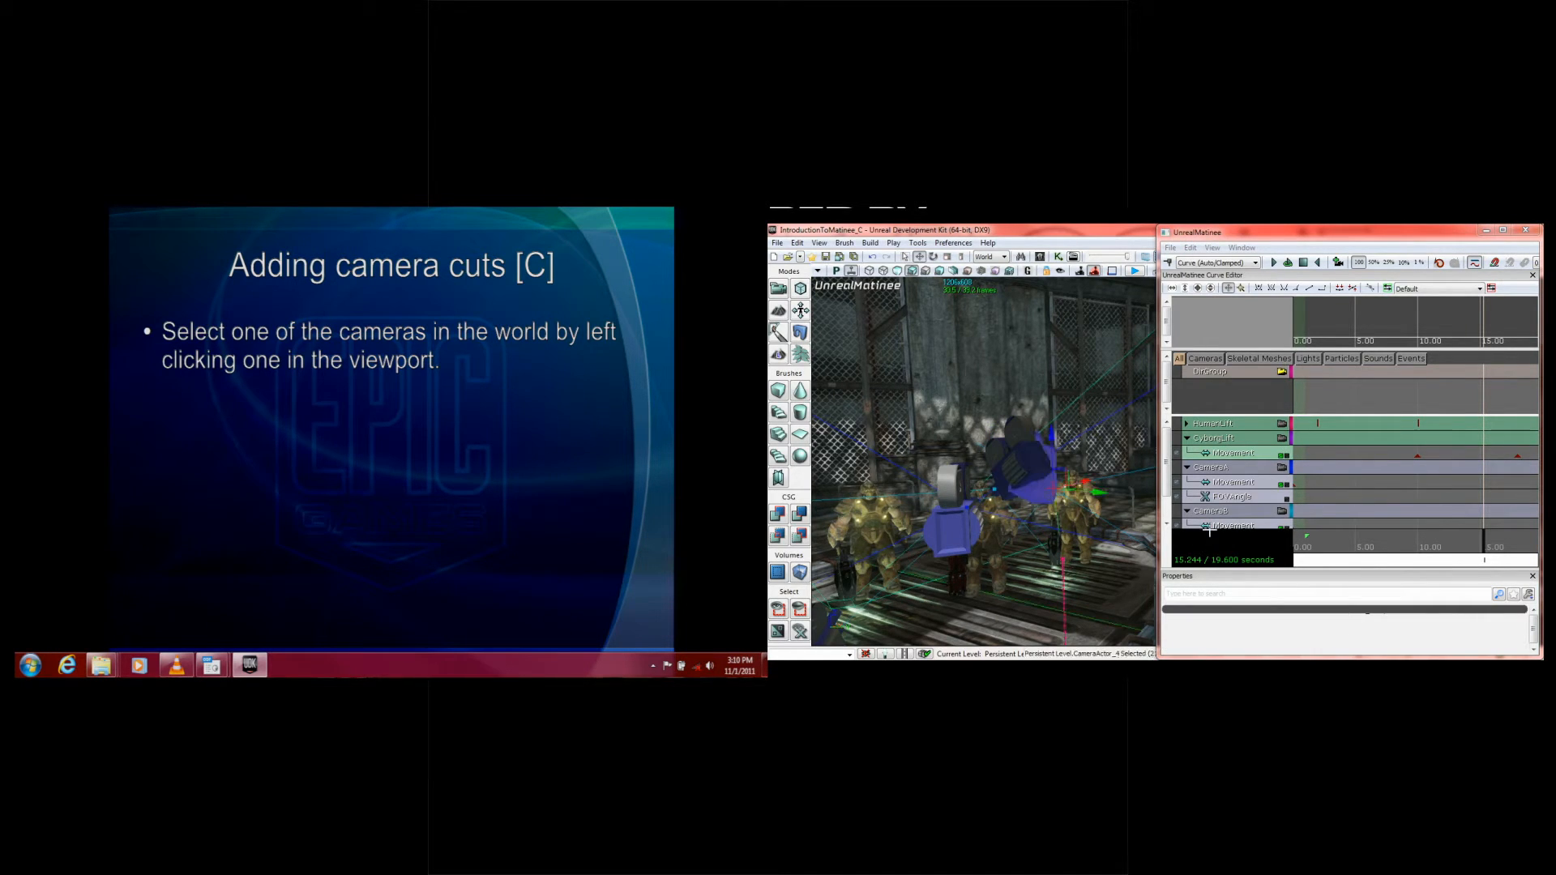
left_click_drag(1164, 462, 1167, 464)
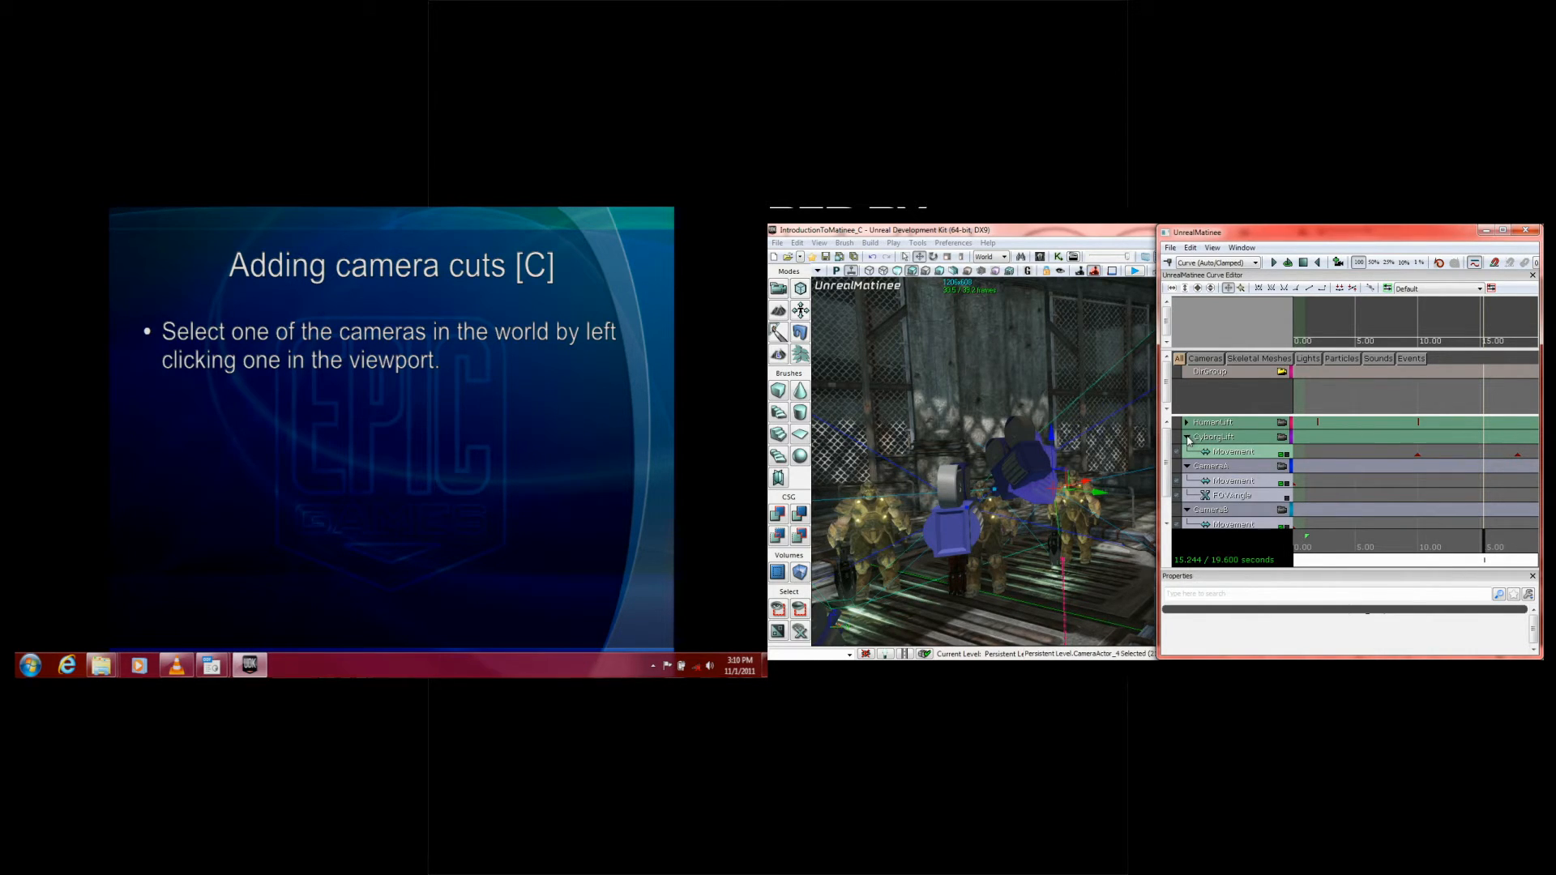
left_click(1188, 439)
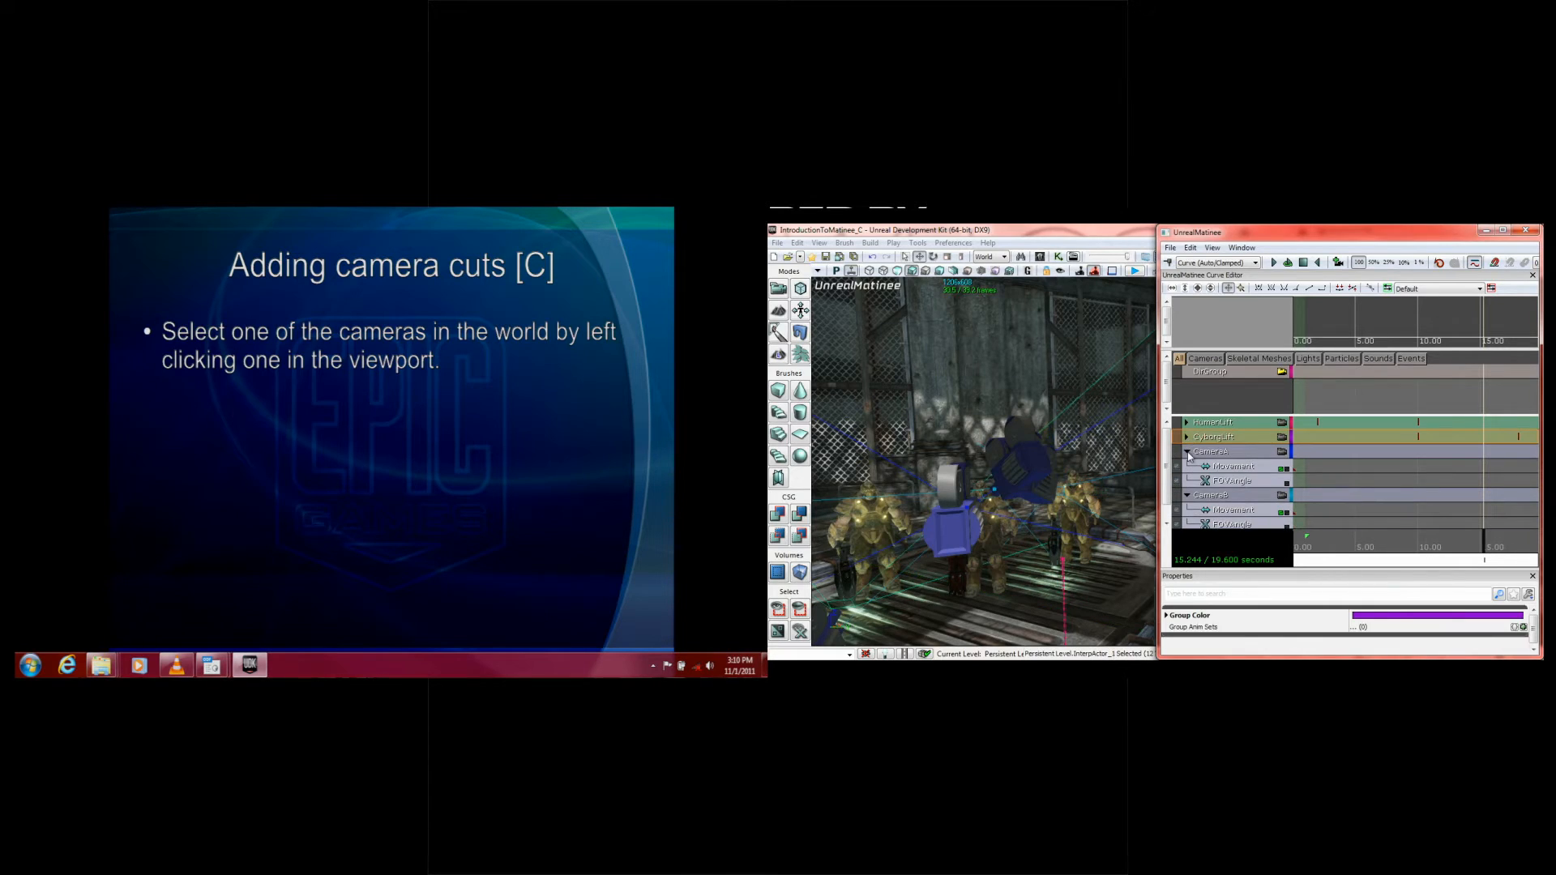
left_click(1188, 451)
left_click(1188, 466)
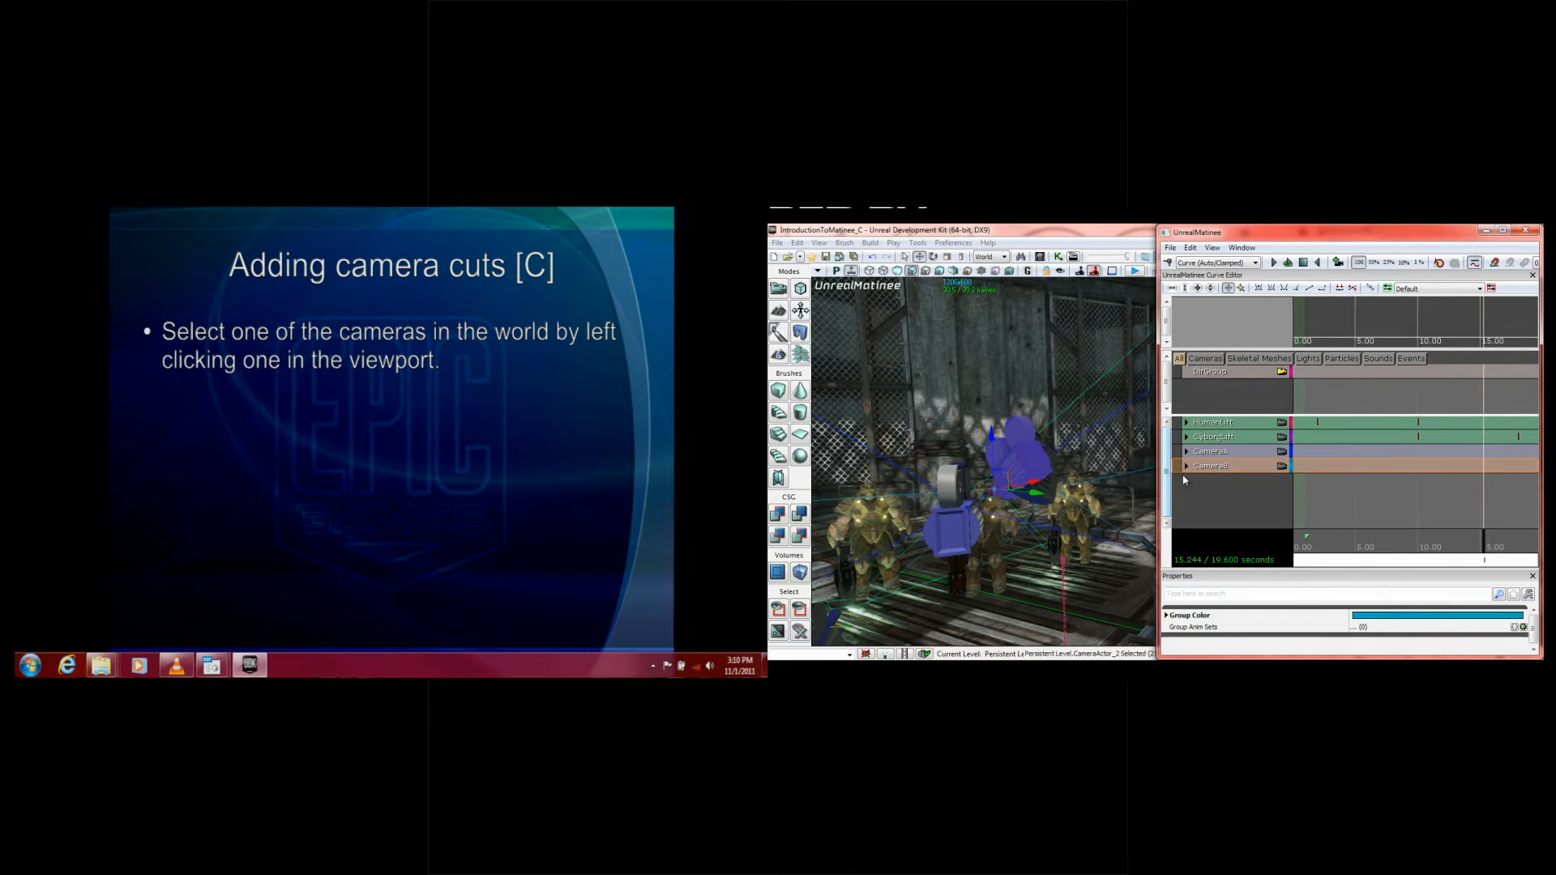
Step: Add a third camera group named CameraC and expand the CameraA and CameraB groups
right_click(1205, 479)
left_click(1226, 521)
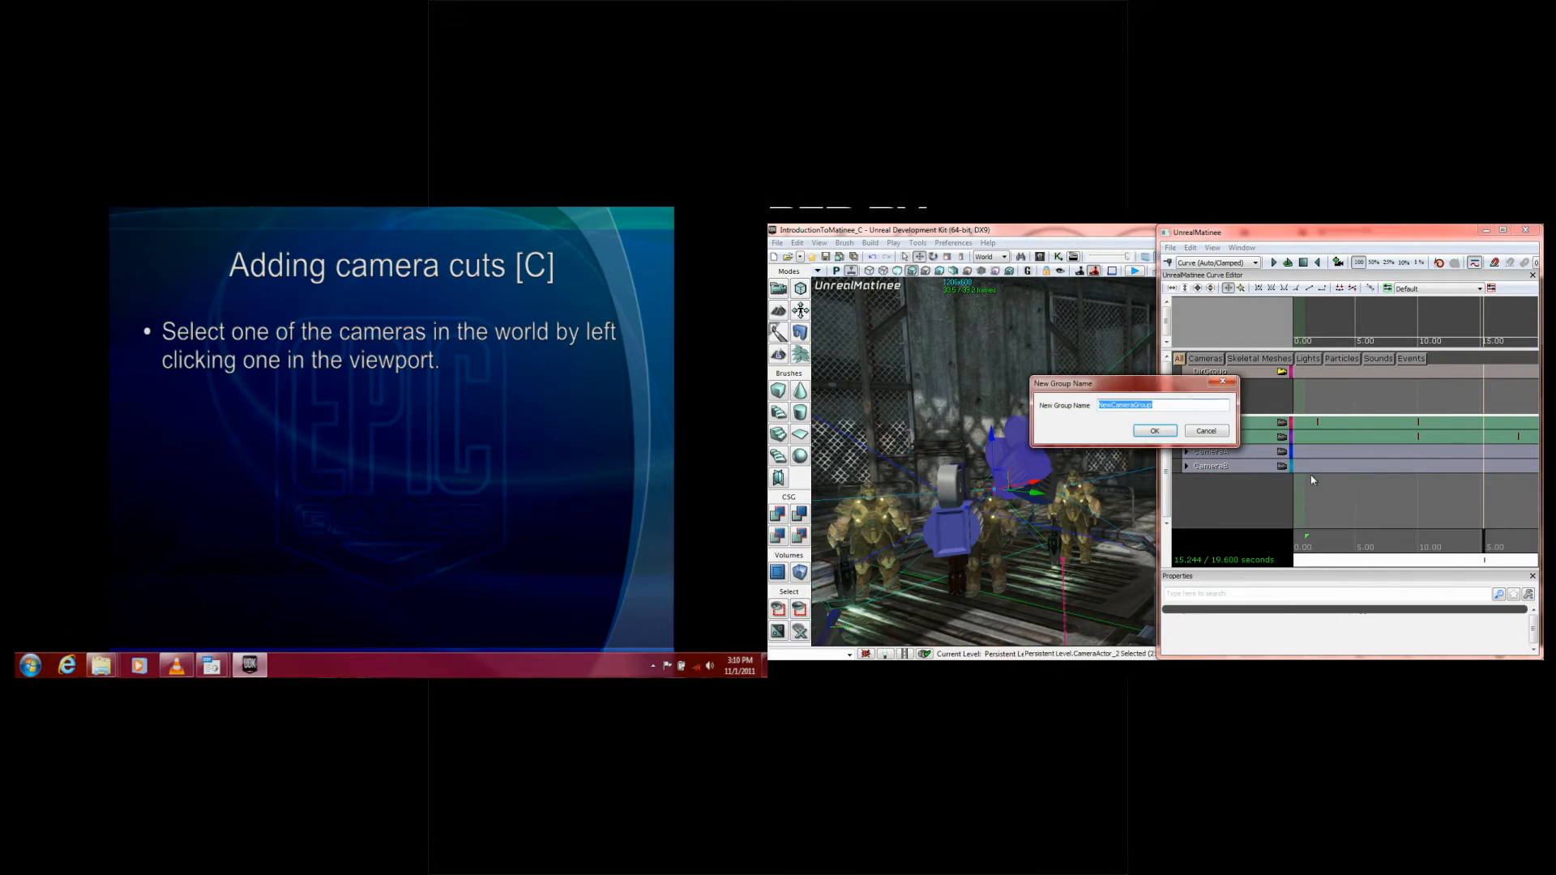
type("CameraC")
key("Return")
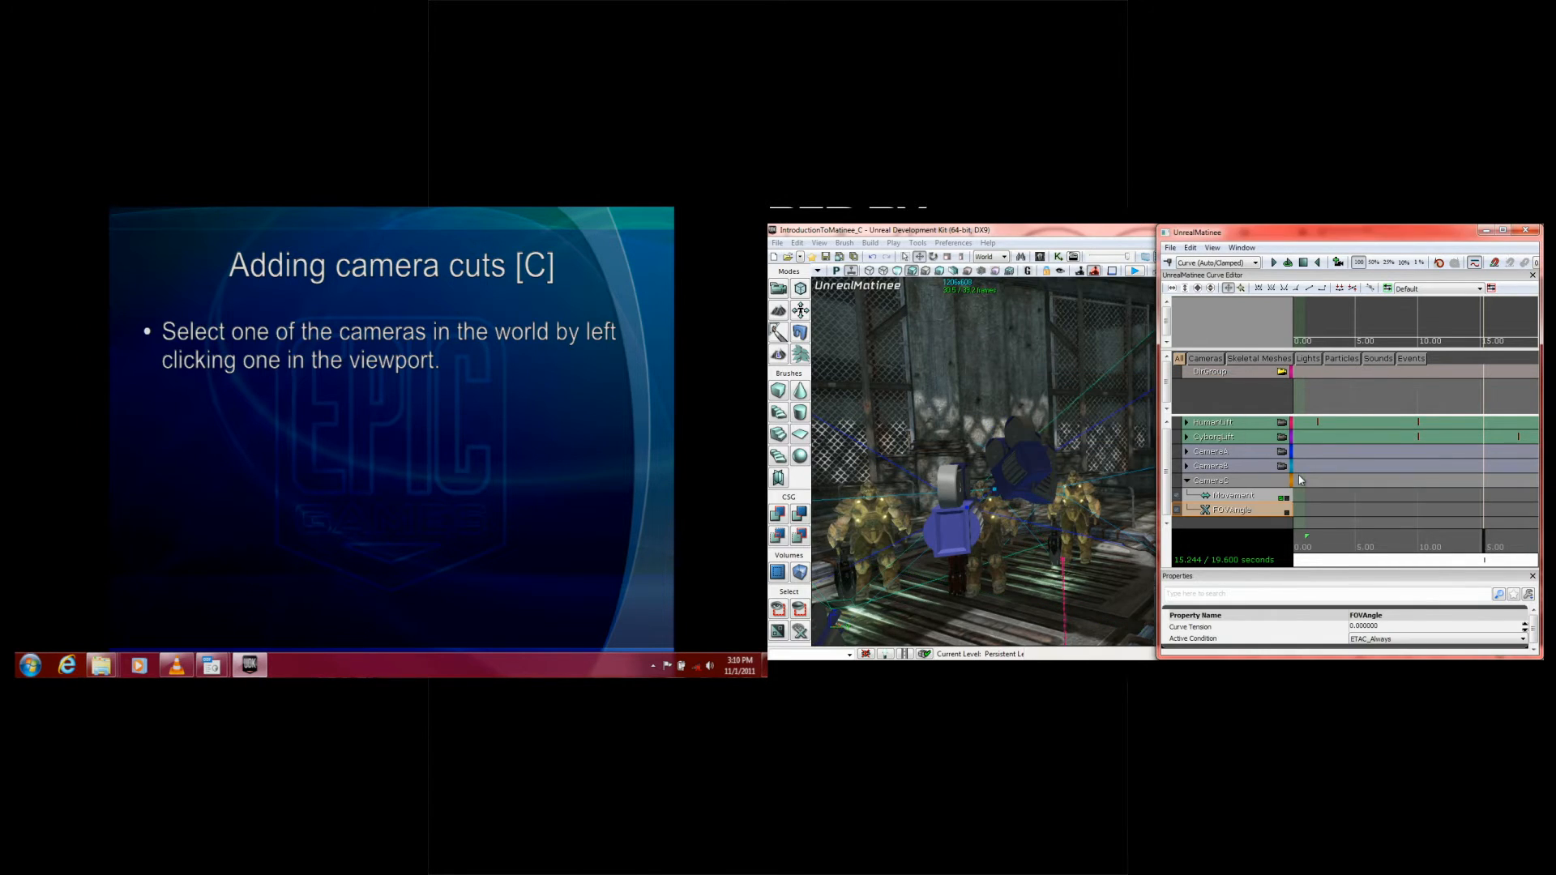
left_click(1187, 451)
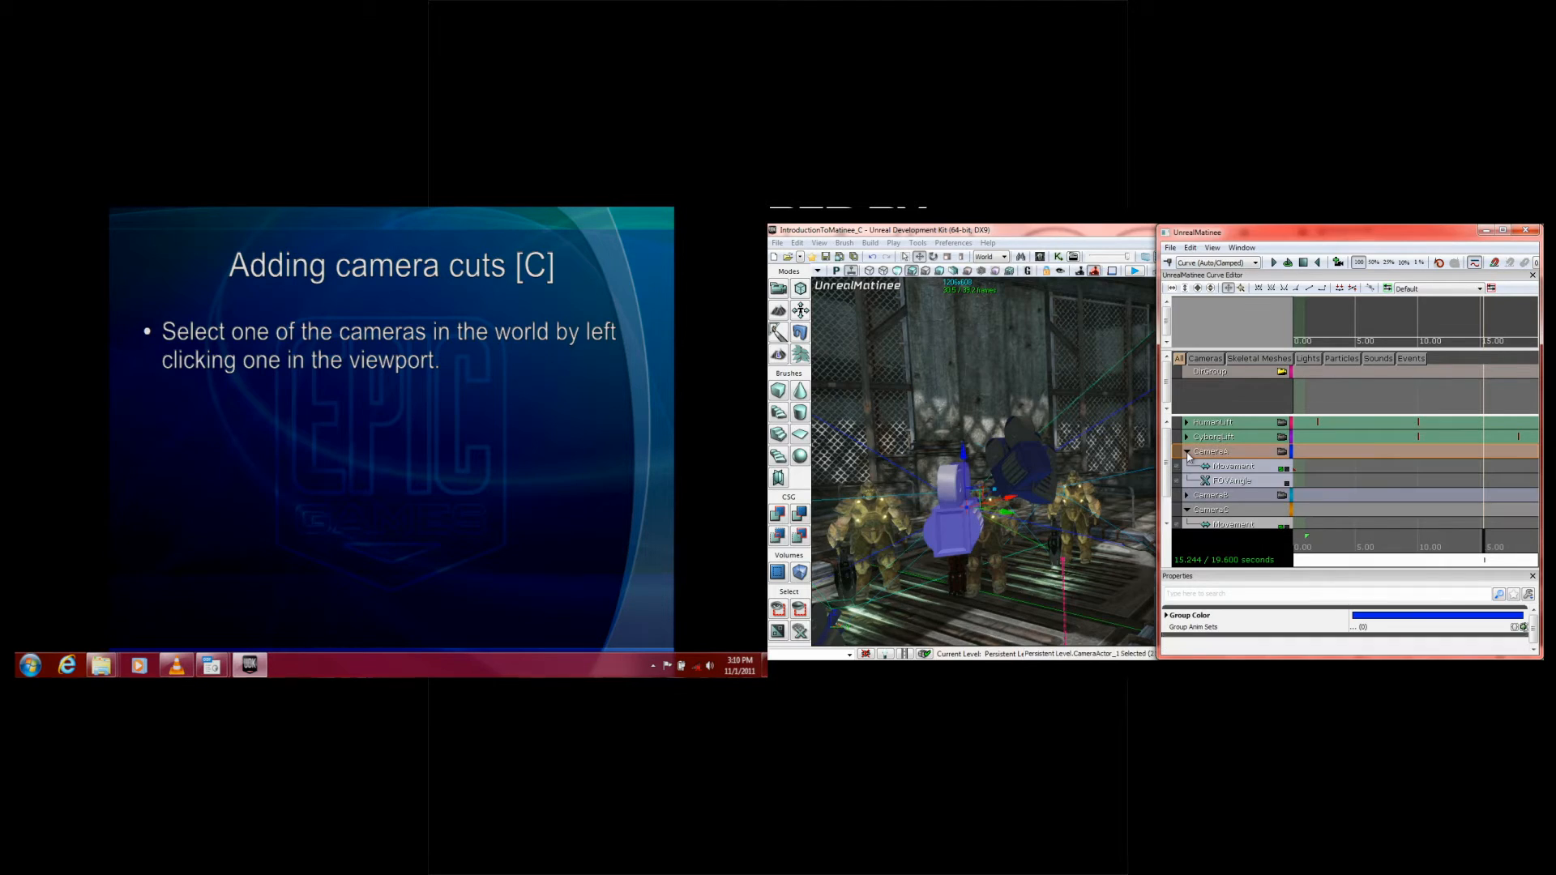
left_click(1188, 495)
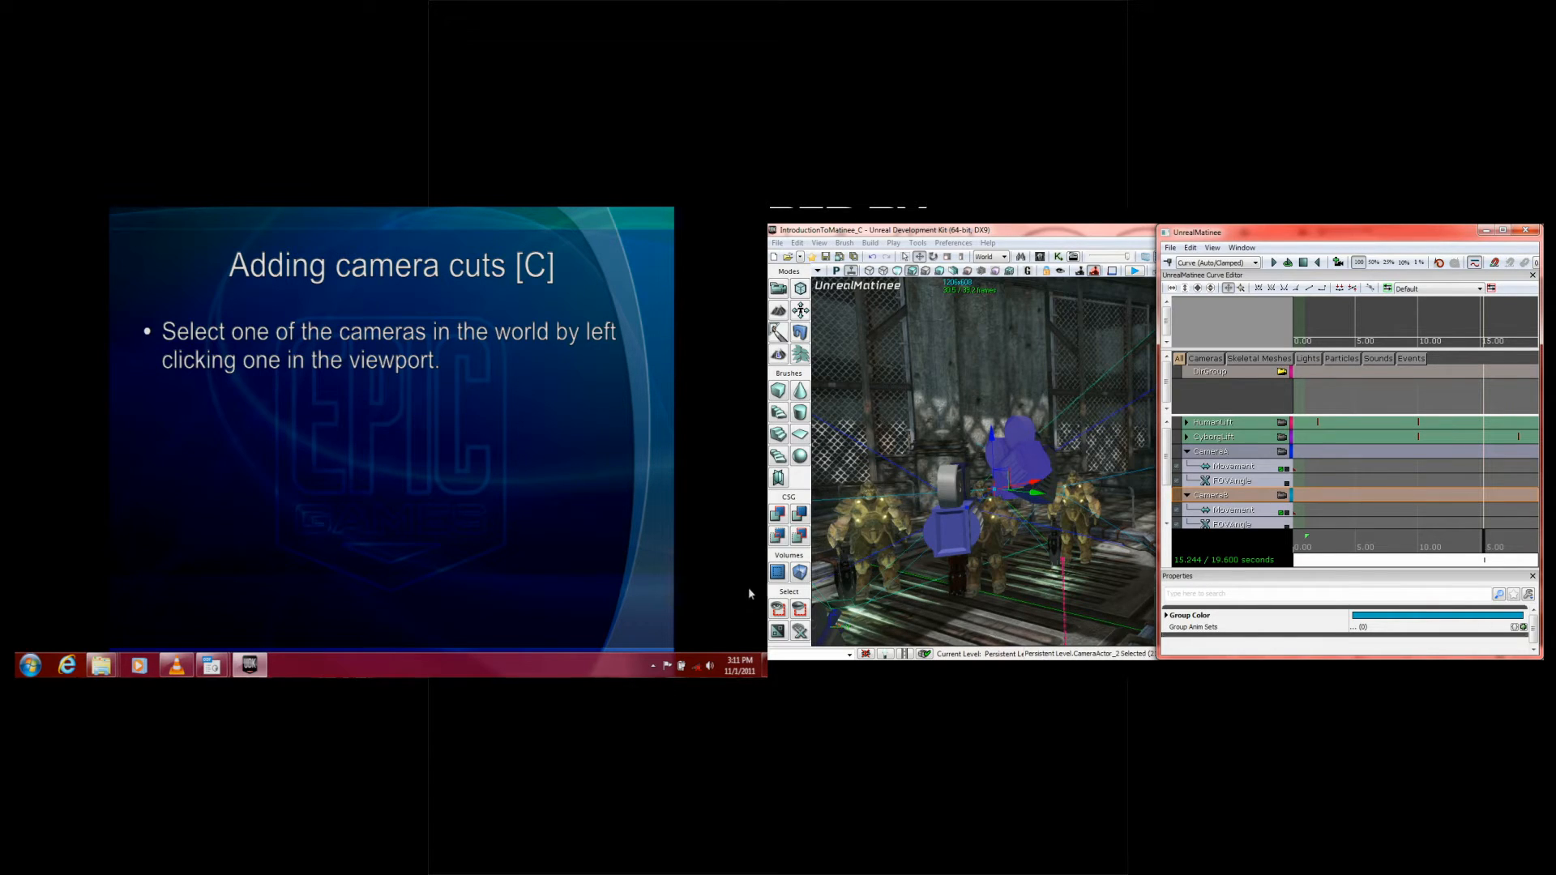
Step: Advance the slide show to the Add New Director Group instructions and delete the existing director group from the Matinee
left_click(344, 462)
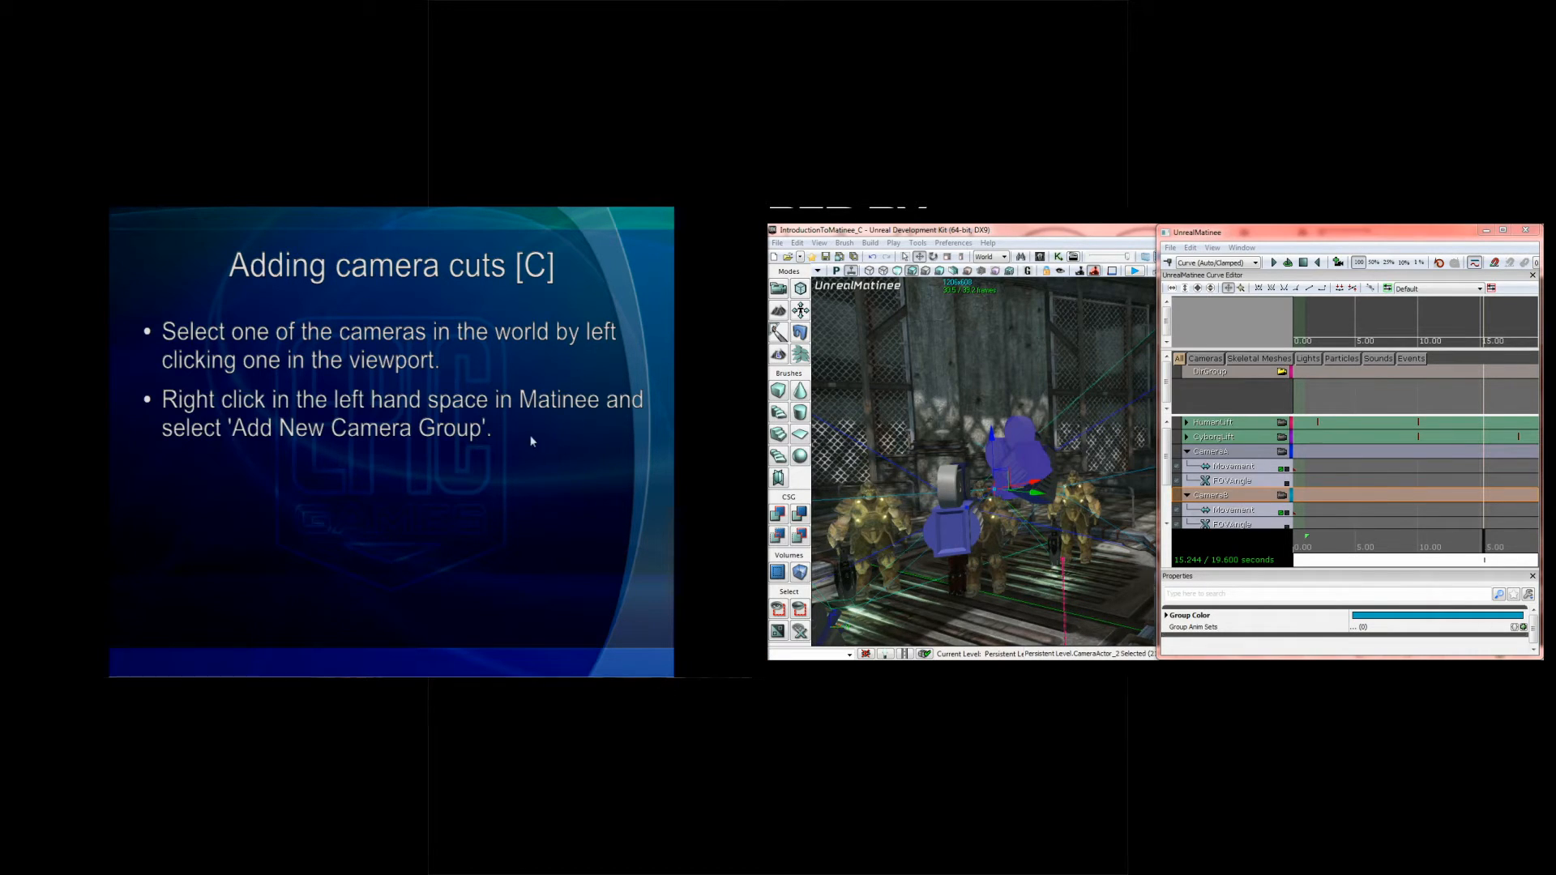
left_click(505, 421)
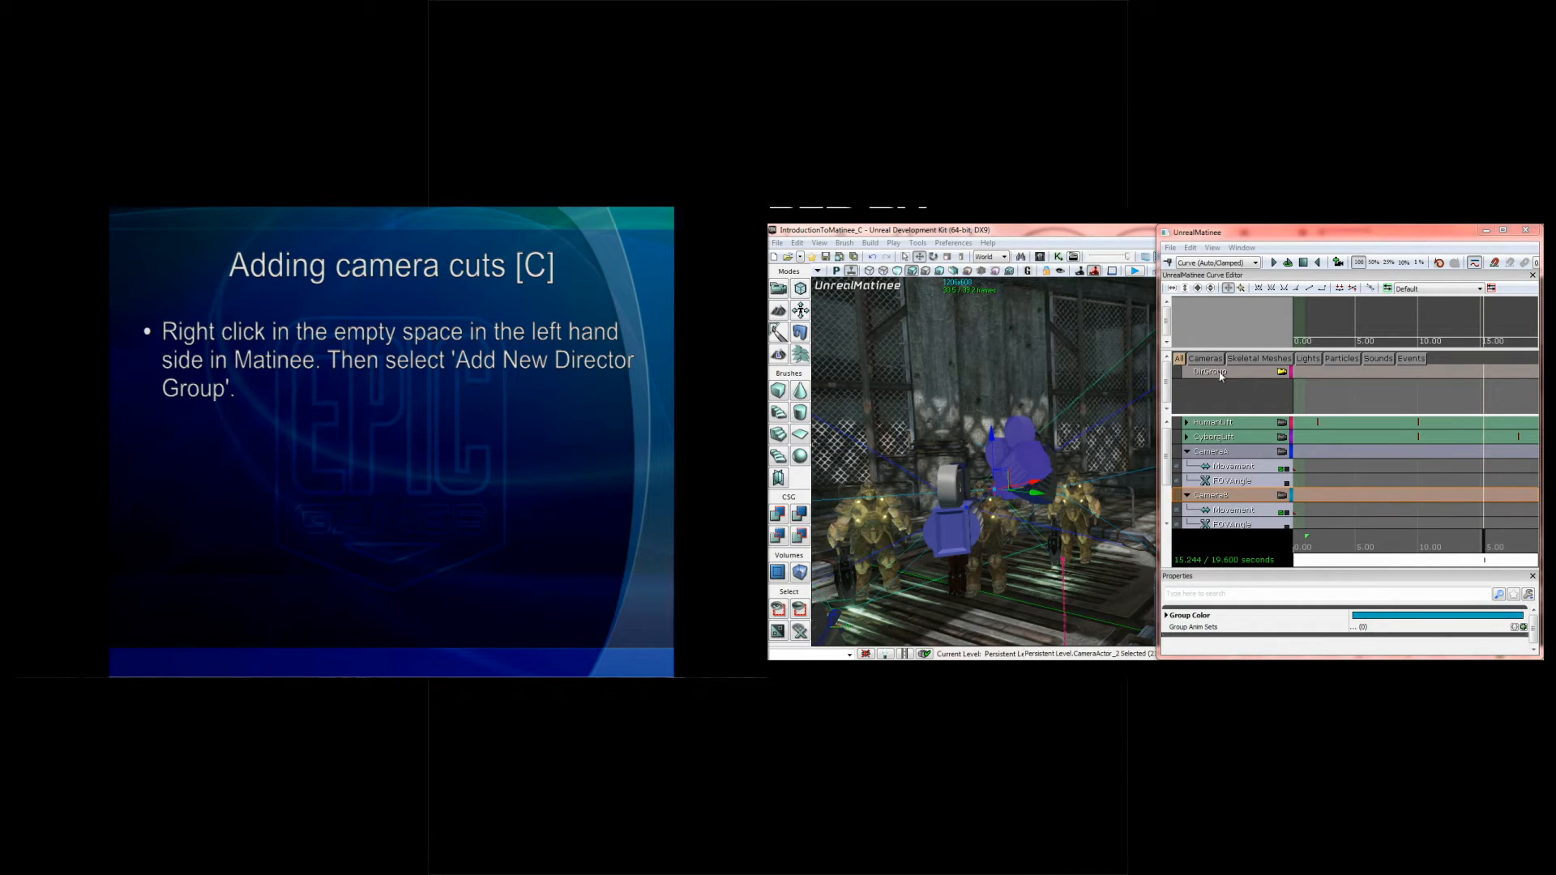
left_click(1225, 375)
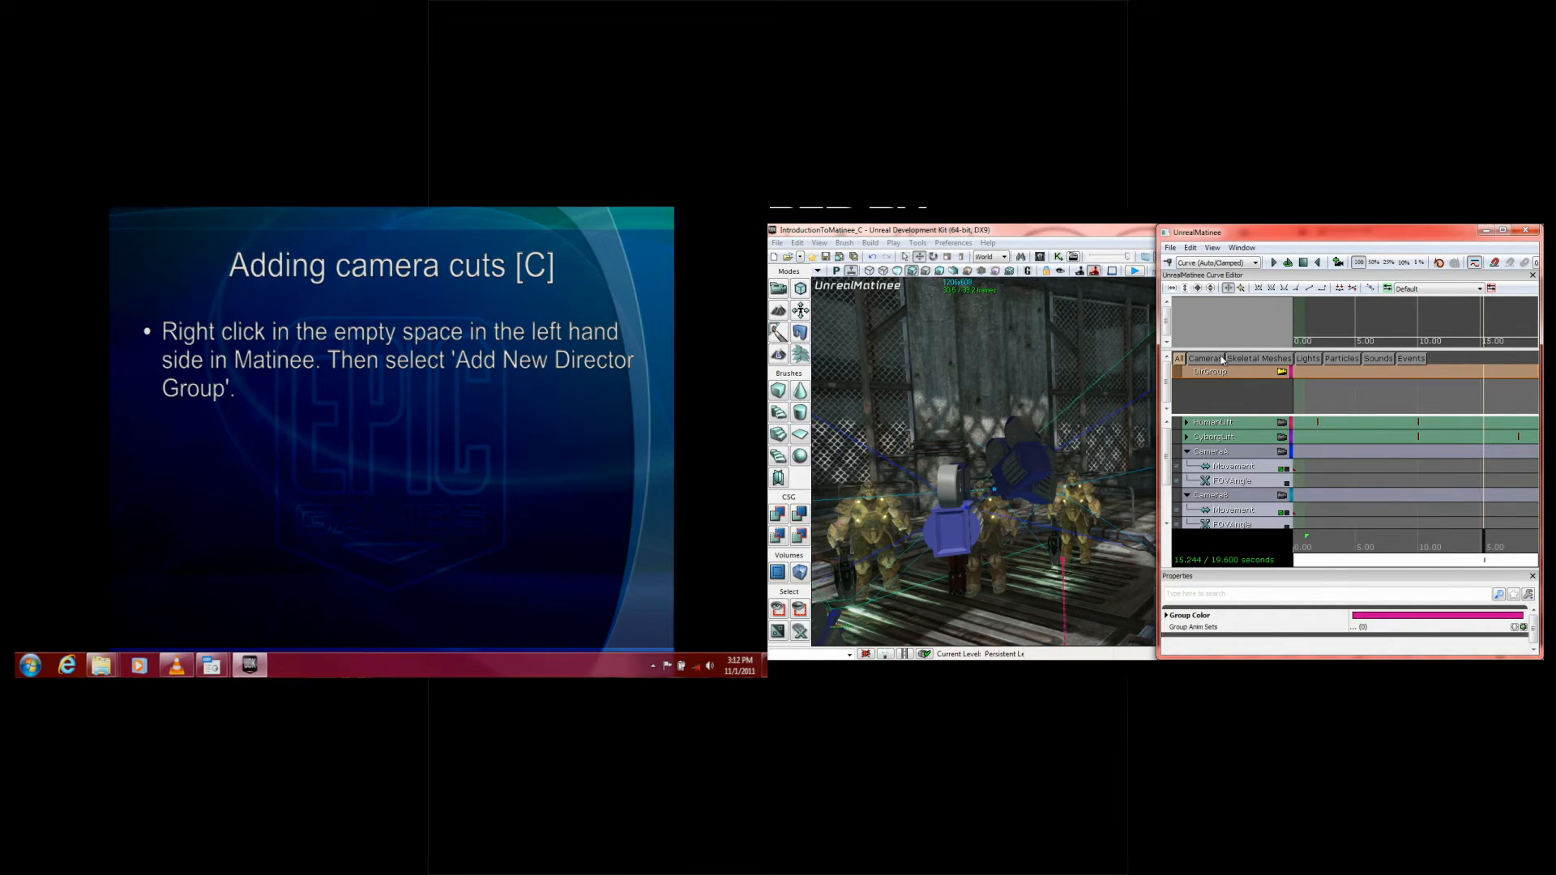
right_click(1237, 381)
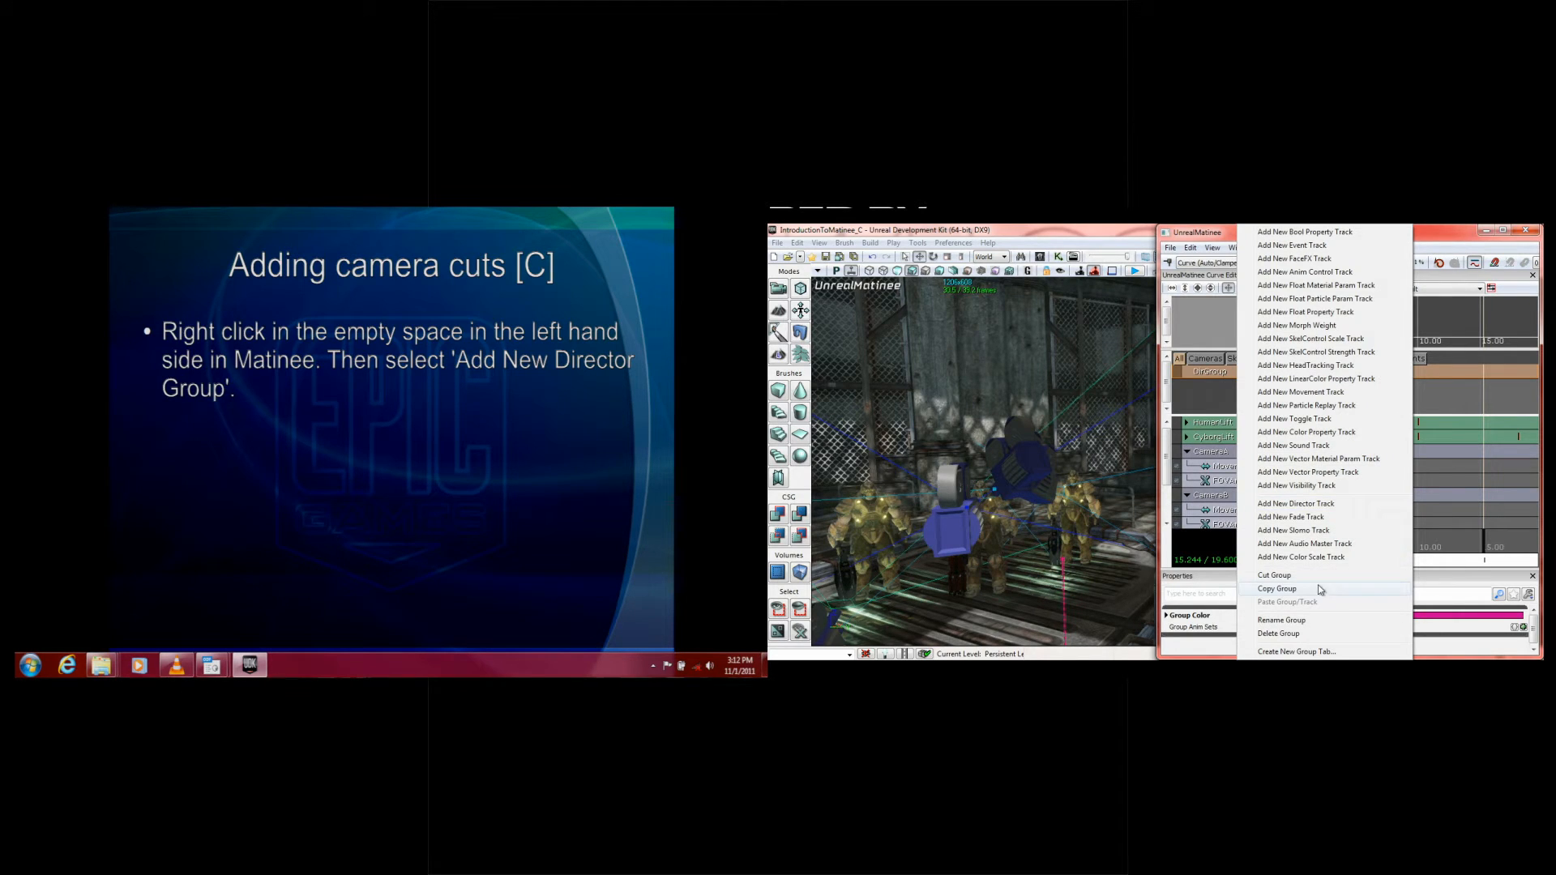
left_click(1315, 637)
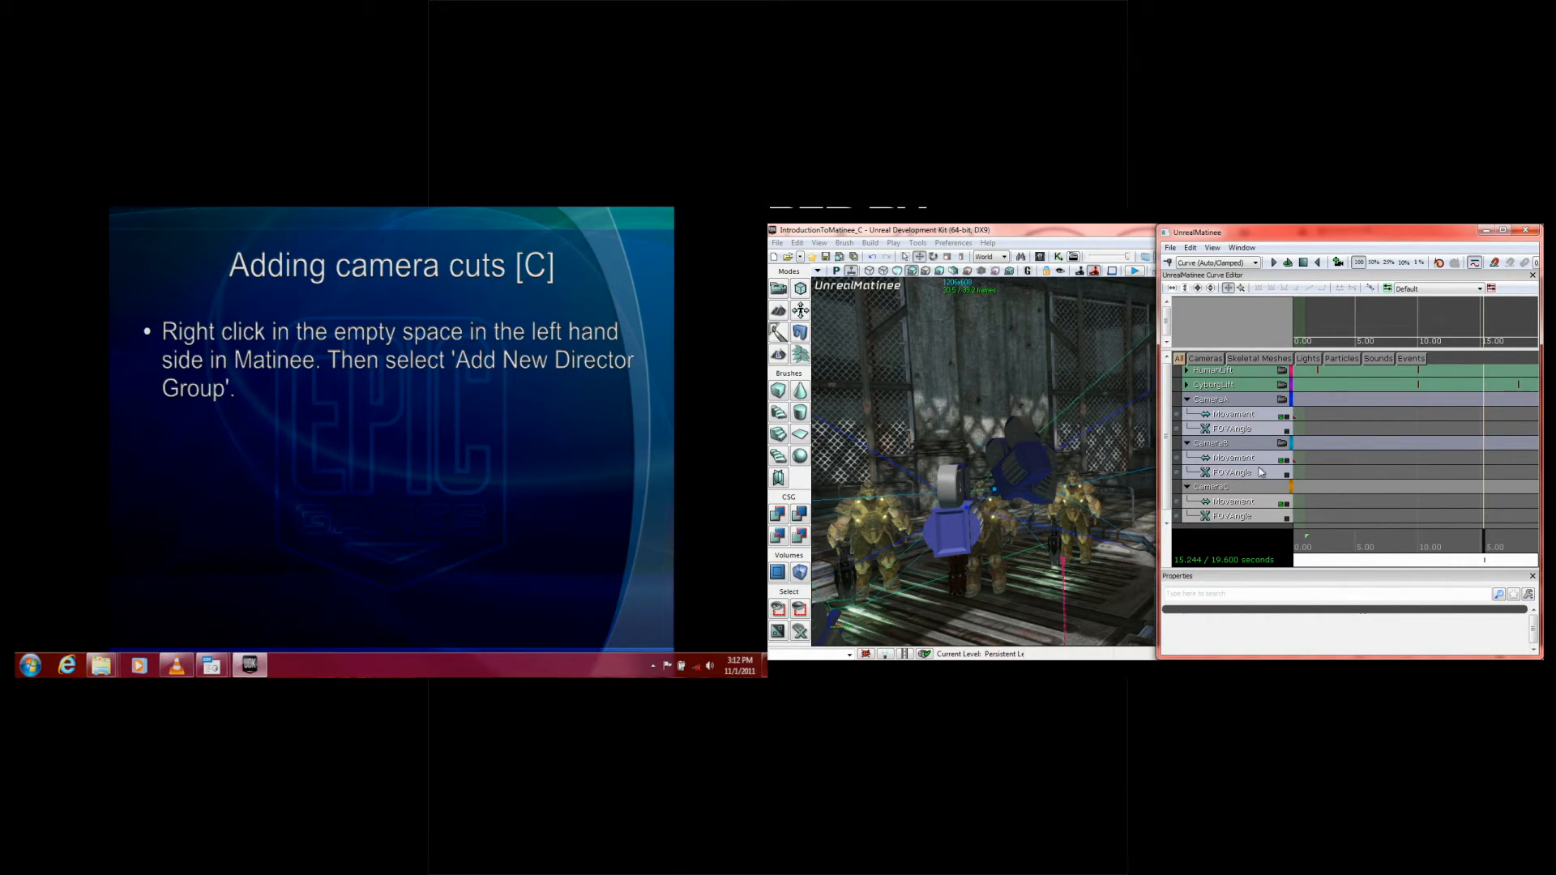
Step: Add a new director group to the Matinee and return the time marker to 0 seconds
scroll(1212, 498, "down", 1)
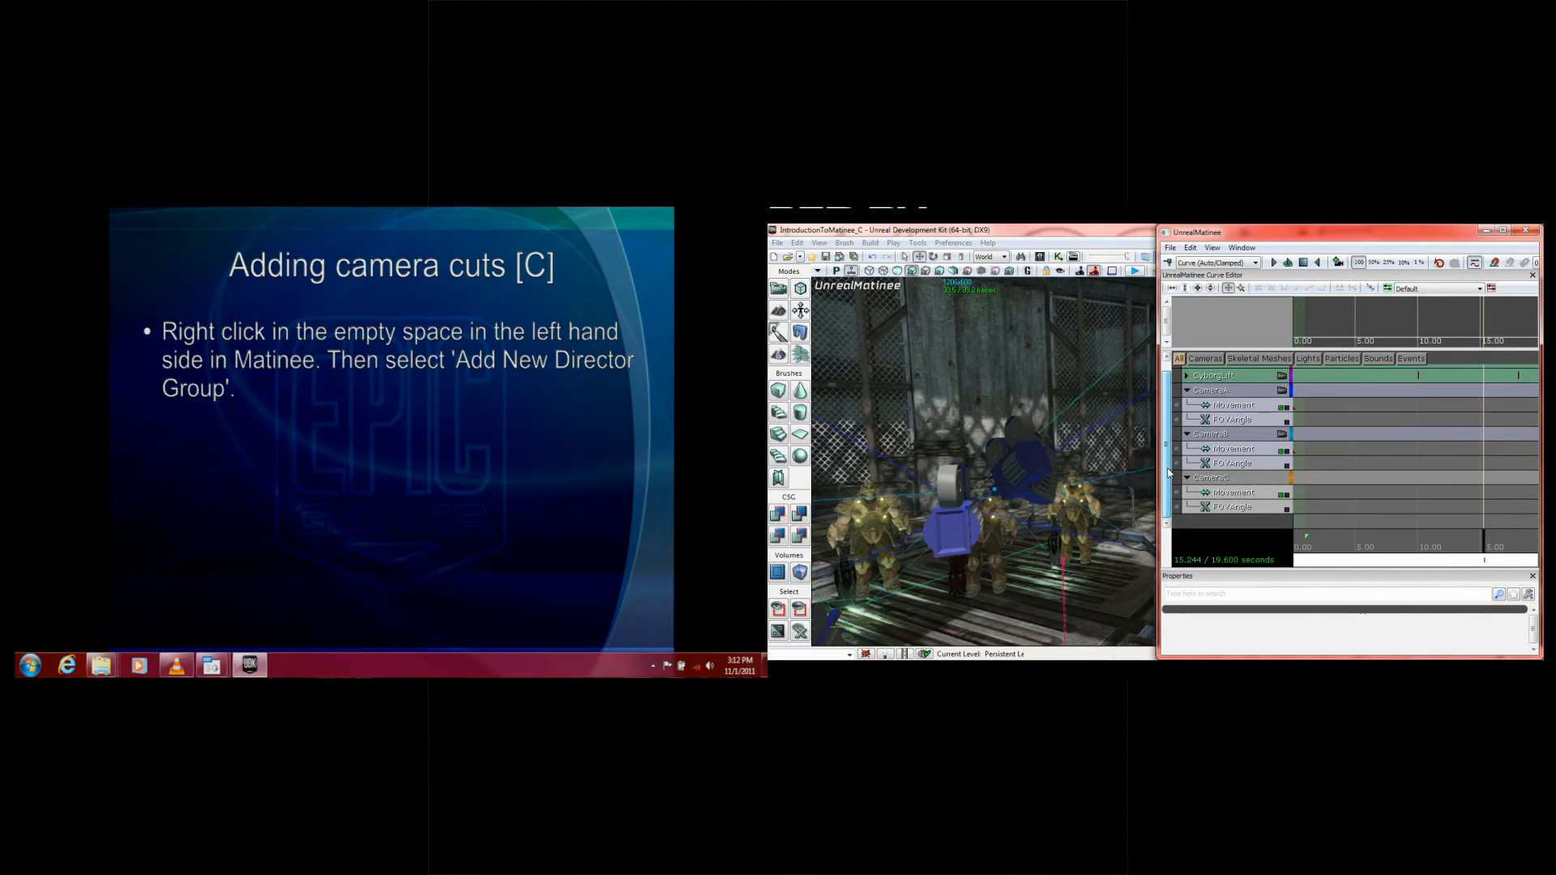
right_click(1210, 525)
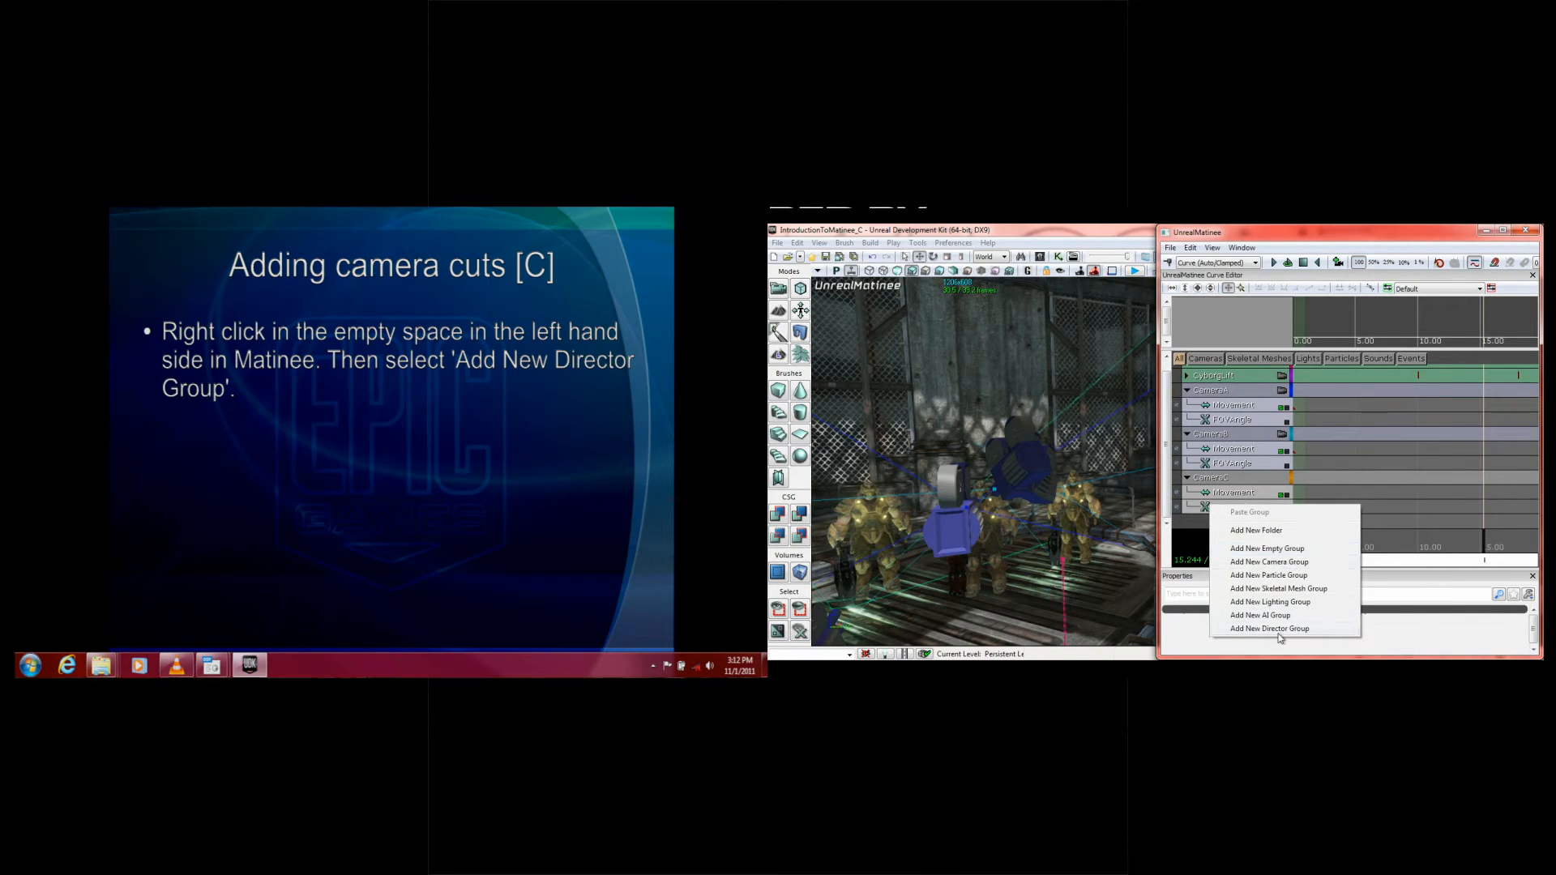
left_click(1323, 629)
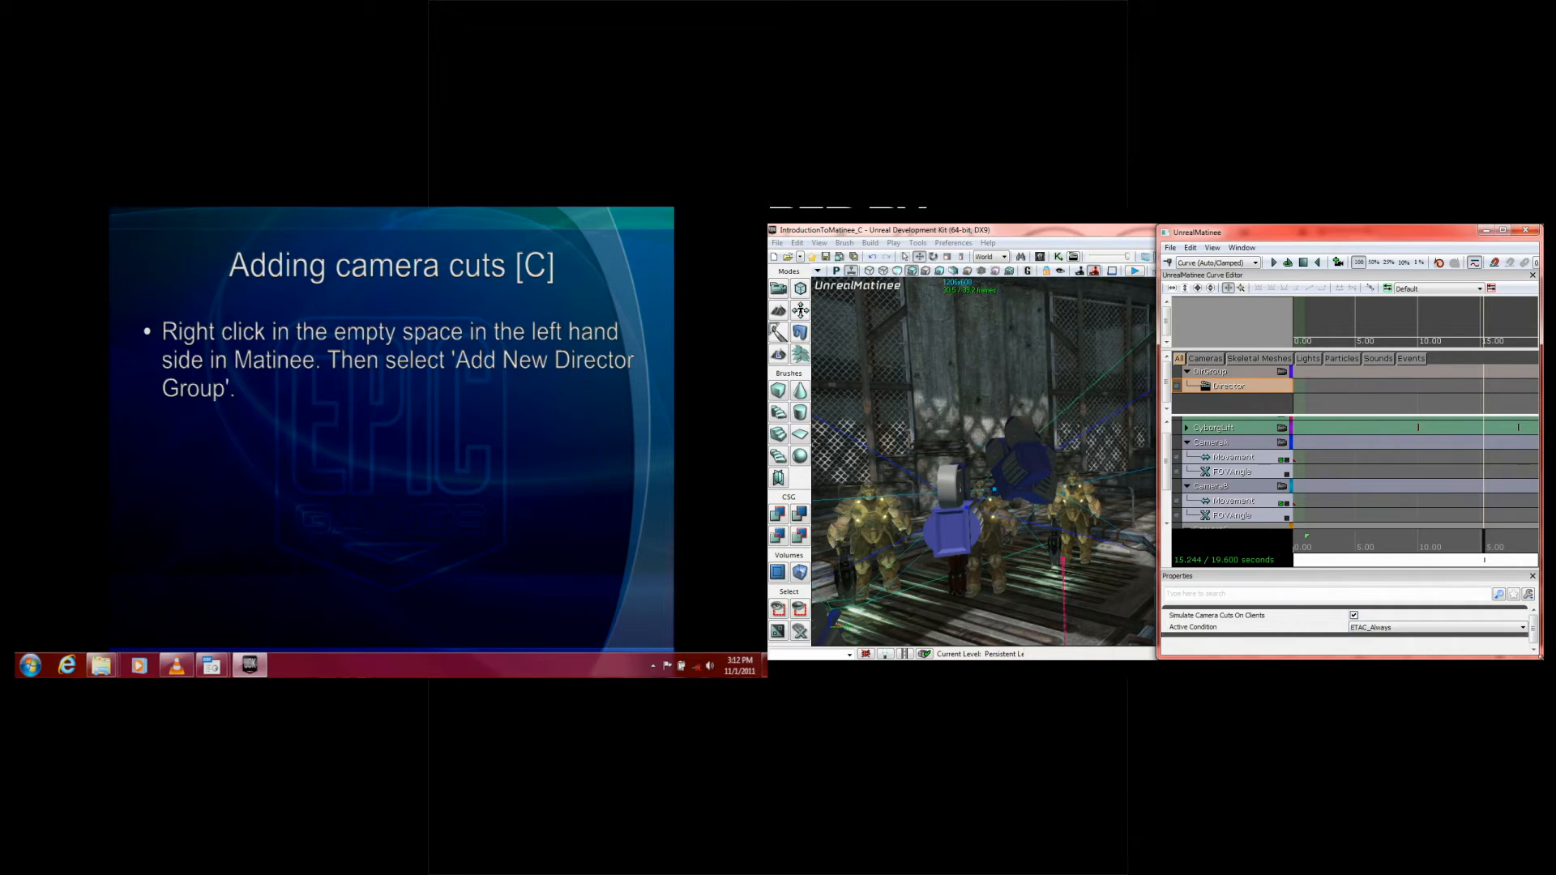
left_click_drag(1488, 559, 1256, 563)
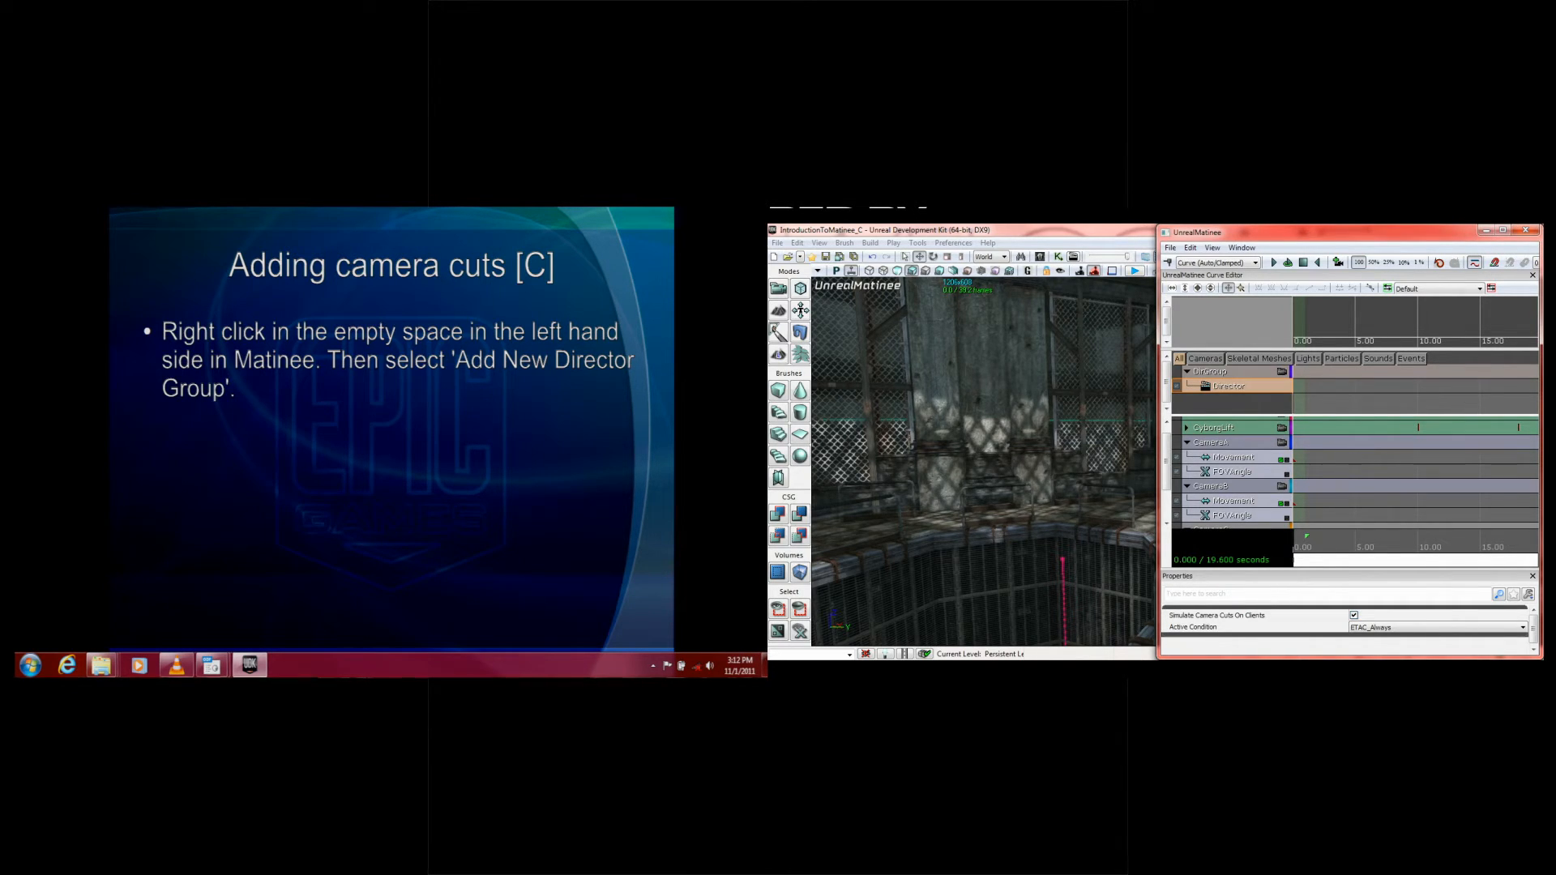
Step: Advance the slide show to the instruction on creating a new key, checking DirGroup's available track types on the way
left_click(607, 390)
left_click(608, 389)
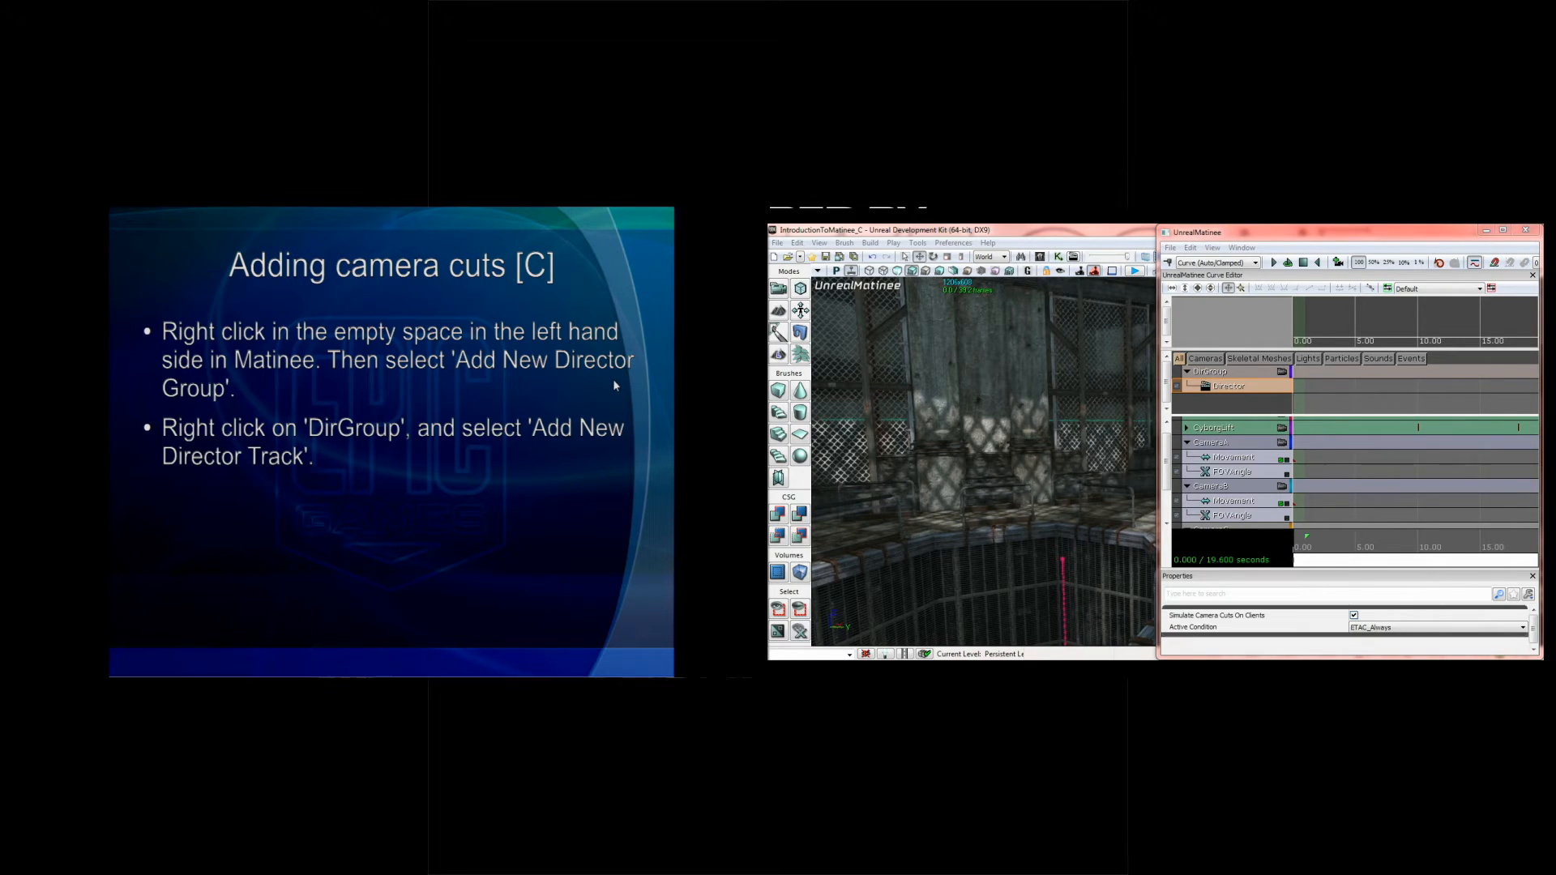
right_click(1211, 386)
right_click(1211, 373)
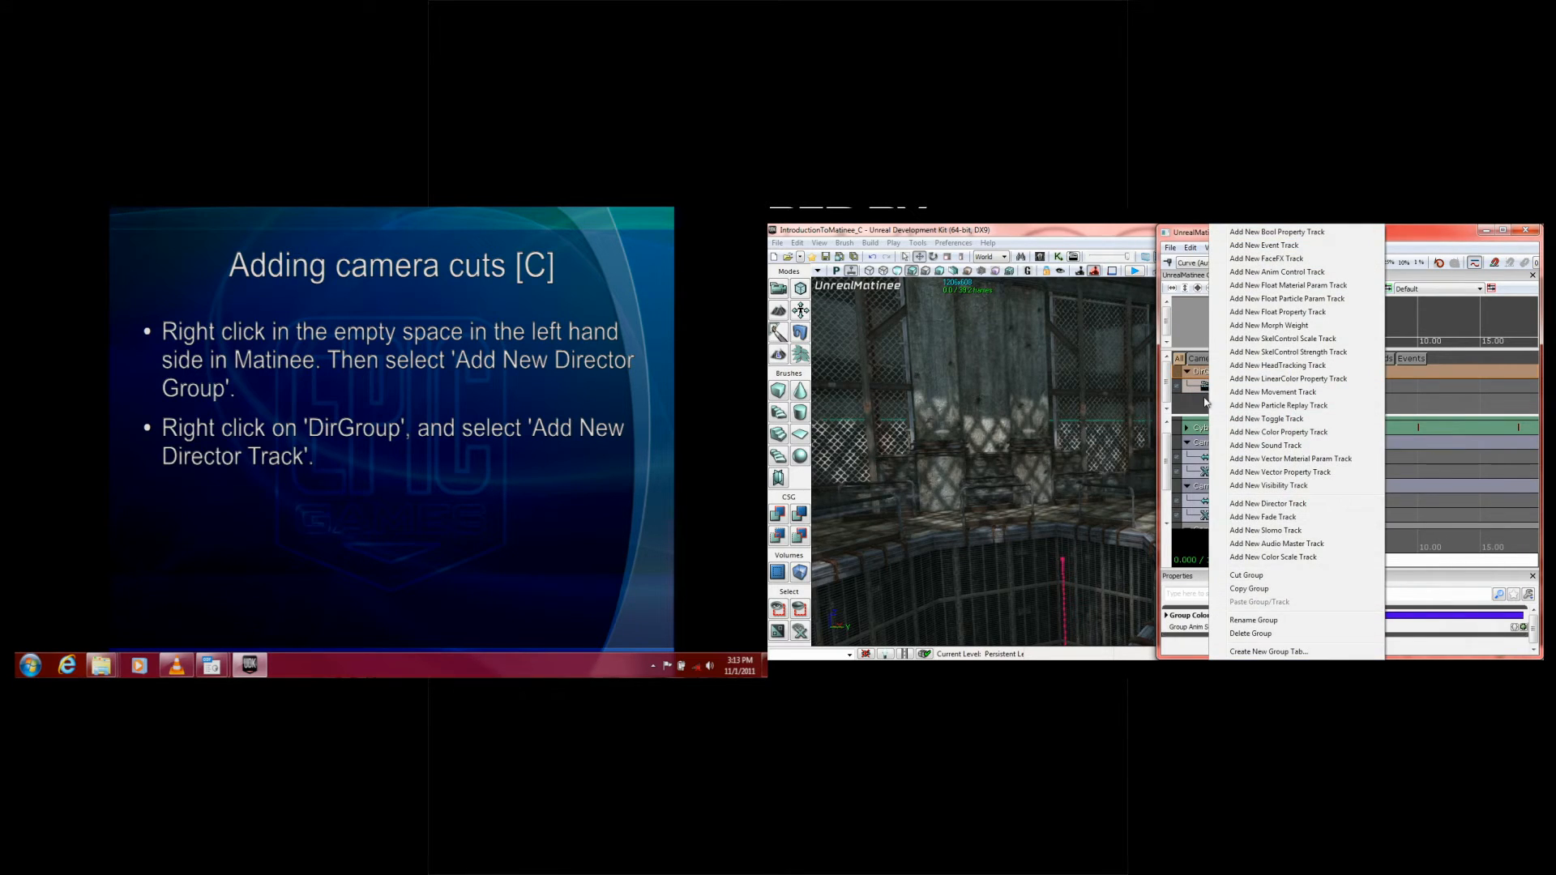
left_click(1207, 402)
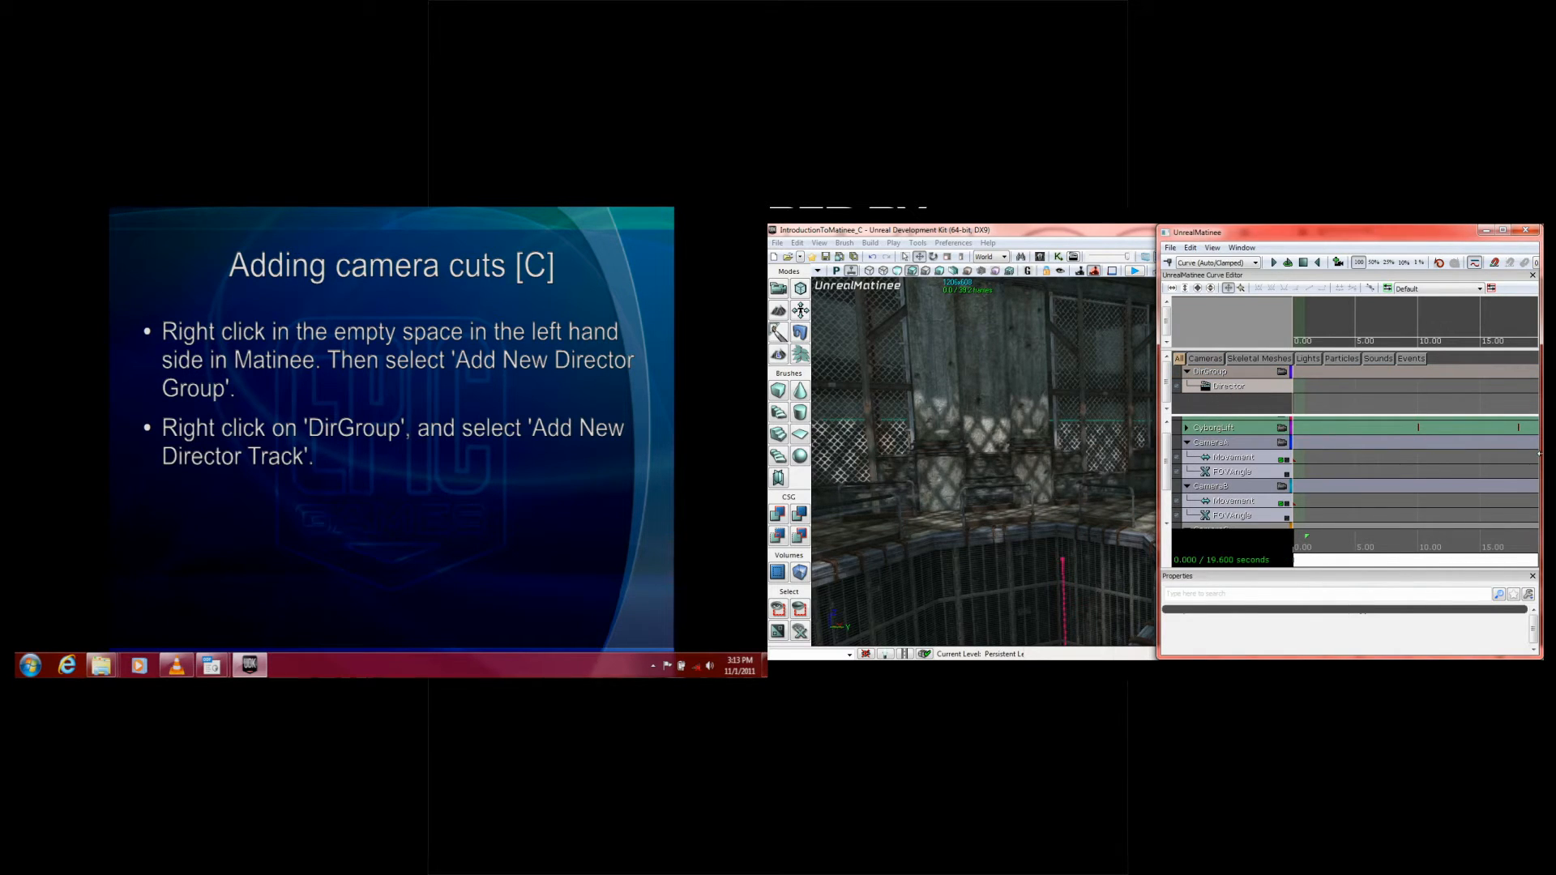
left_click(326, 494)
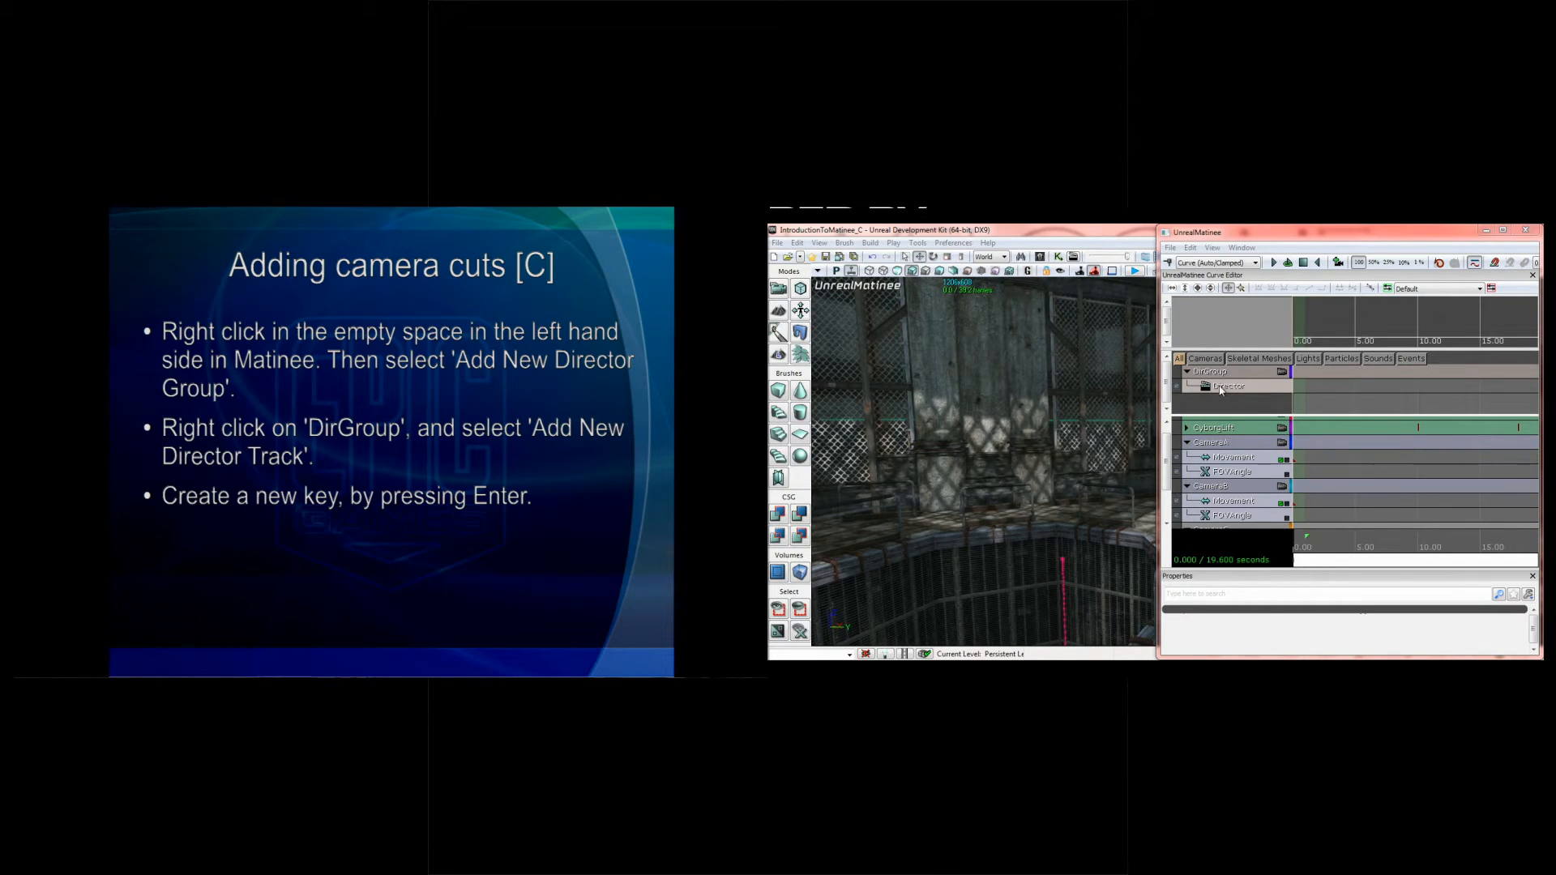
Step: Add a key at 0 seconds on the Director track that cuts to CameraA
left_click(1248, 388)
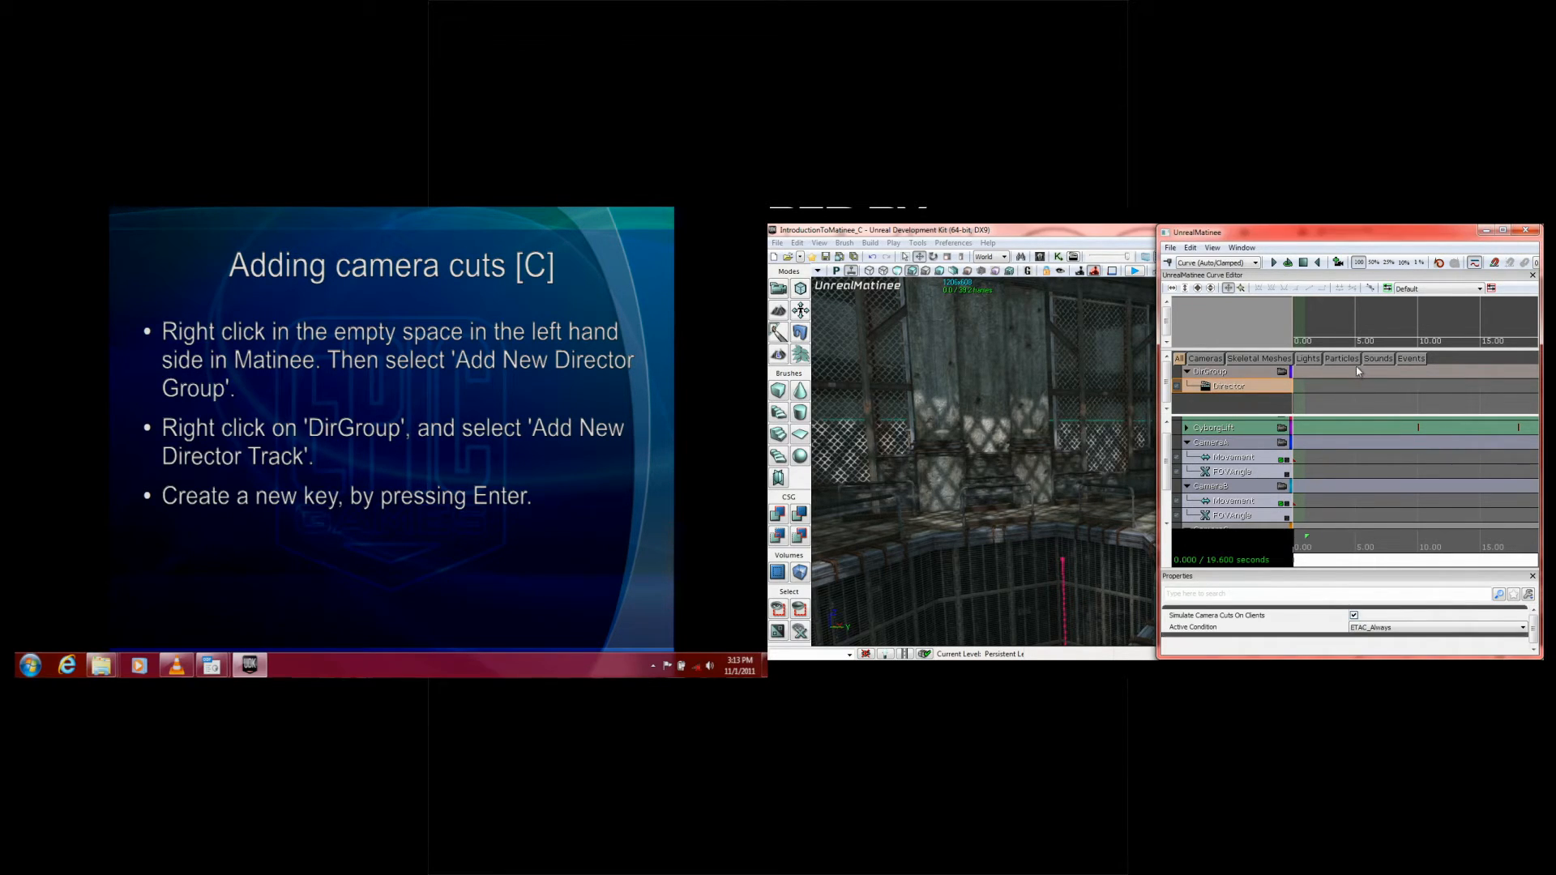
key("Return")
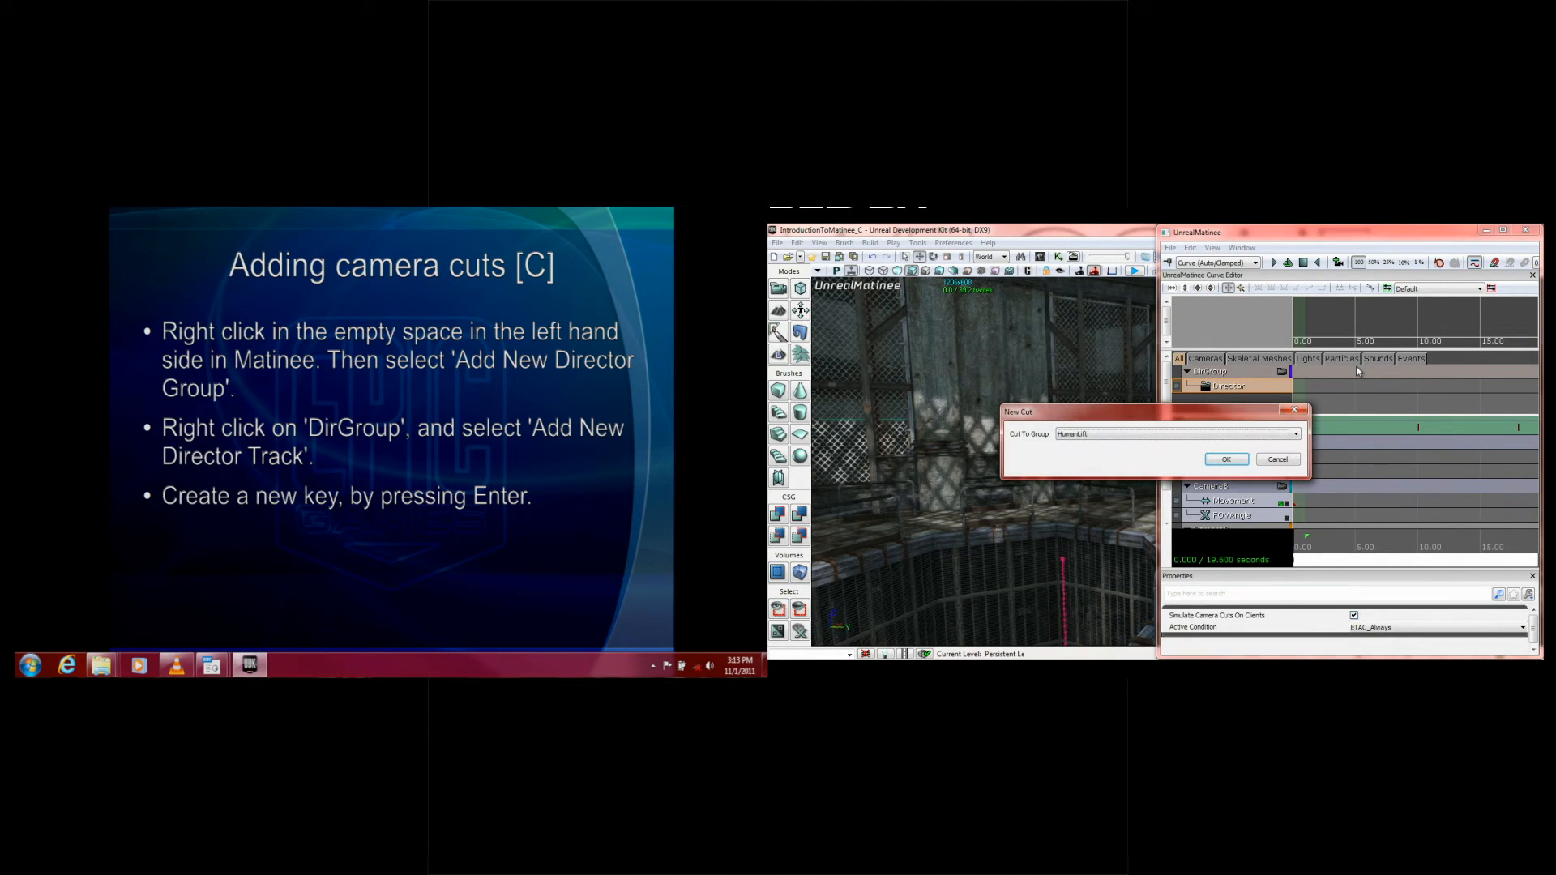
left_click(1135, 434)
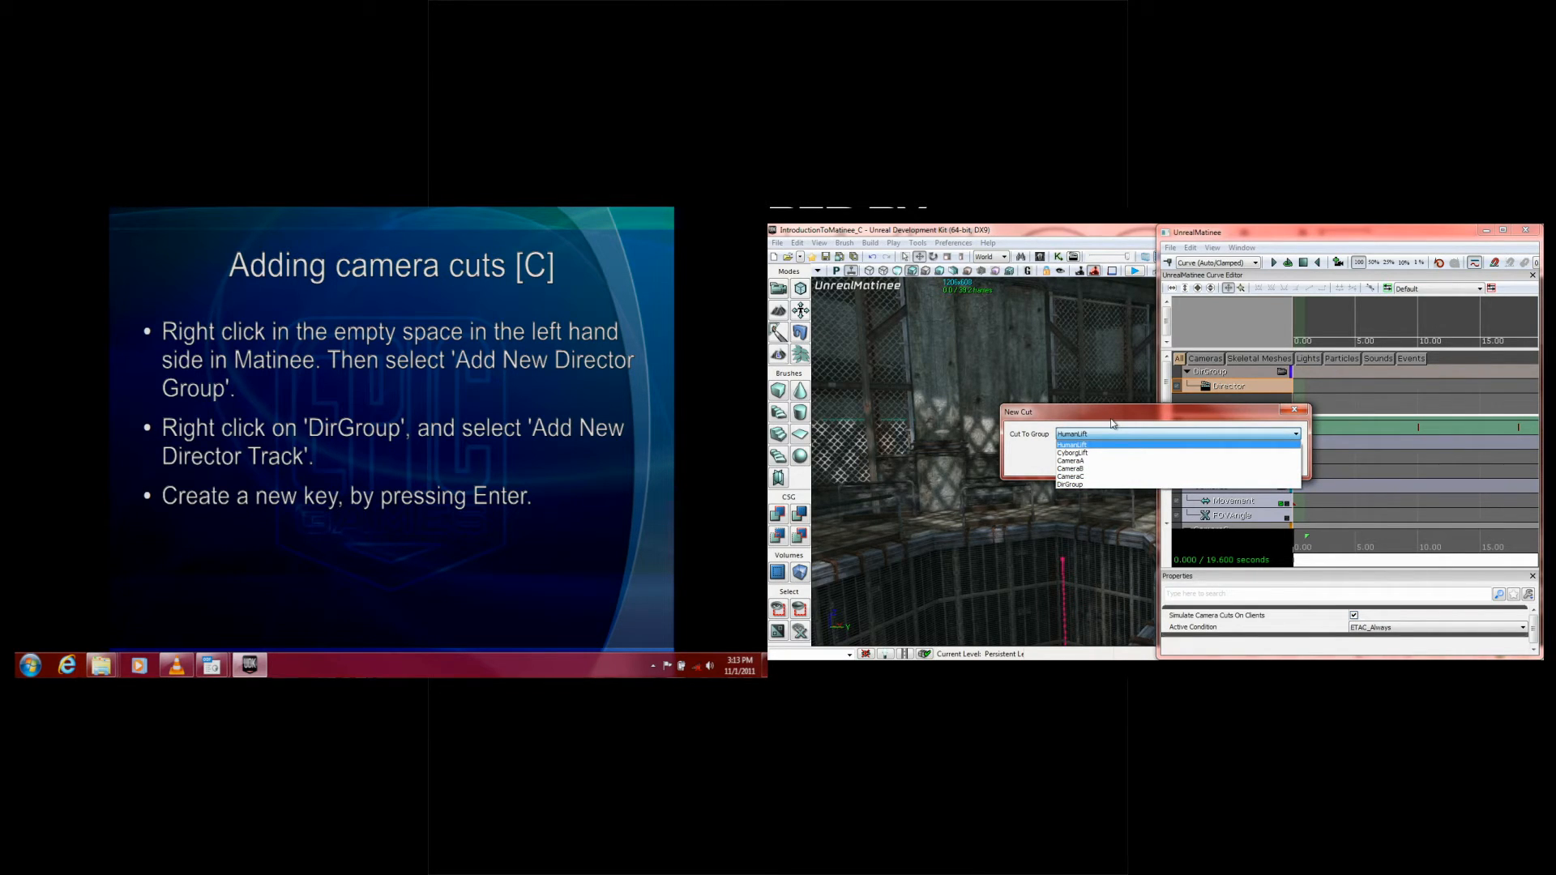
left_click(1090, 462)
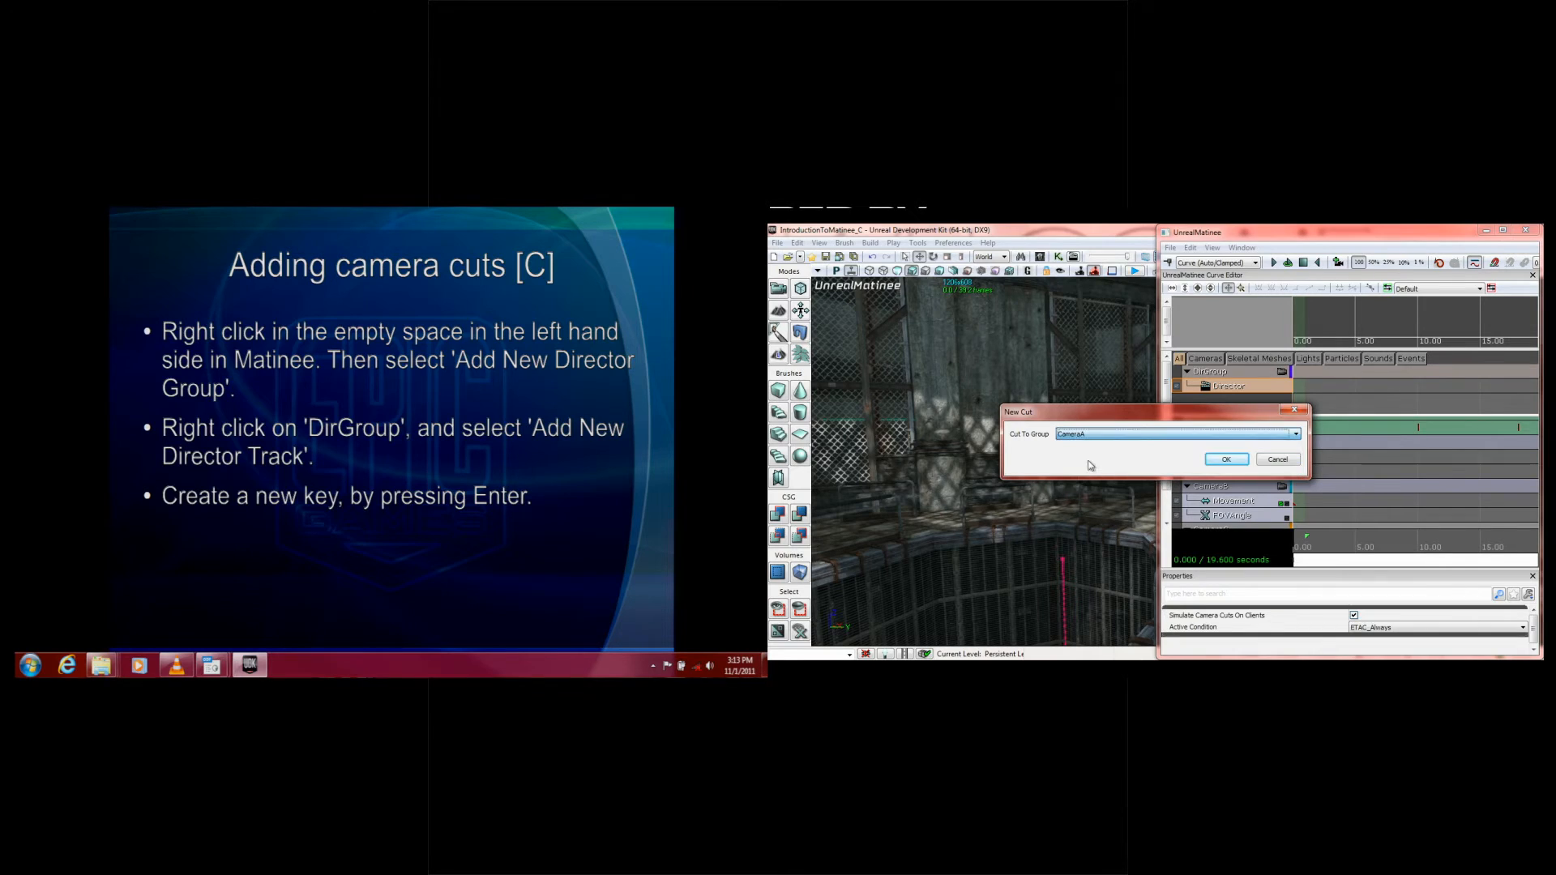
left_click(1221, 462)
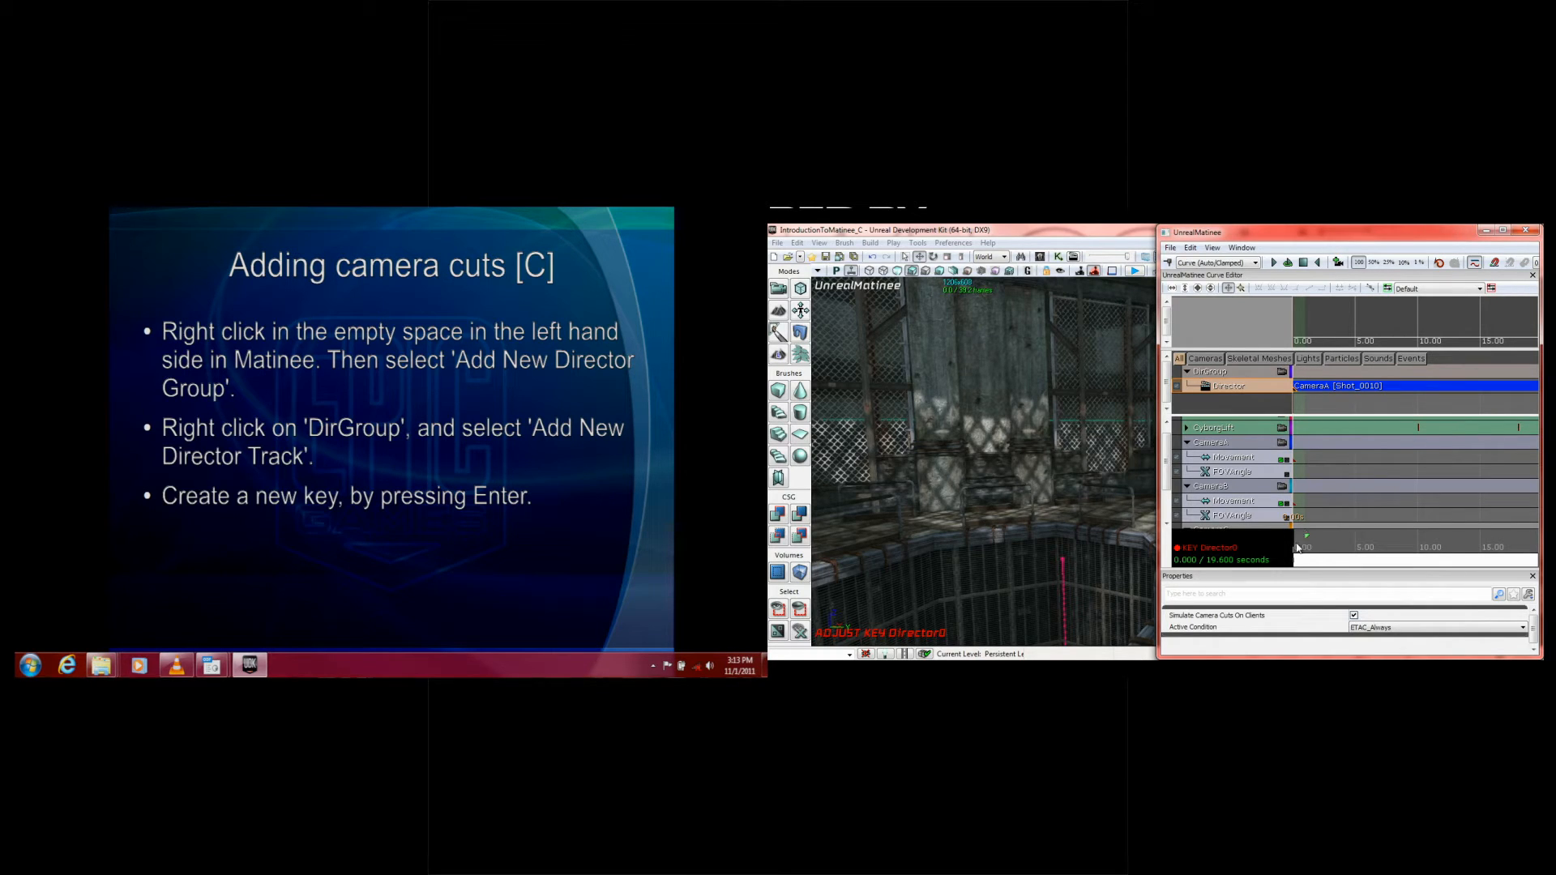
Step: Add a Director track key at about 5.7 seconds that cuts to CameraB
left_click_drag(1298, 548, 1354, 548)
right_click_drag(1137, 555, 1345, 554)
left_click_drag(1347, 554, 1365, 546)
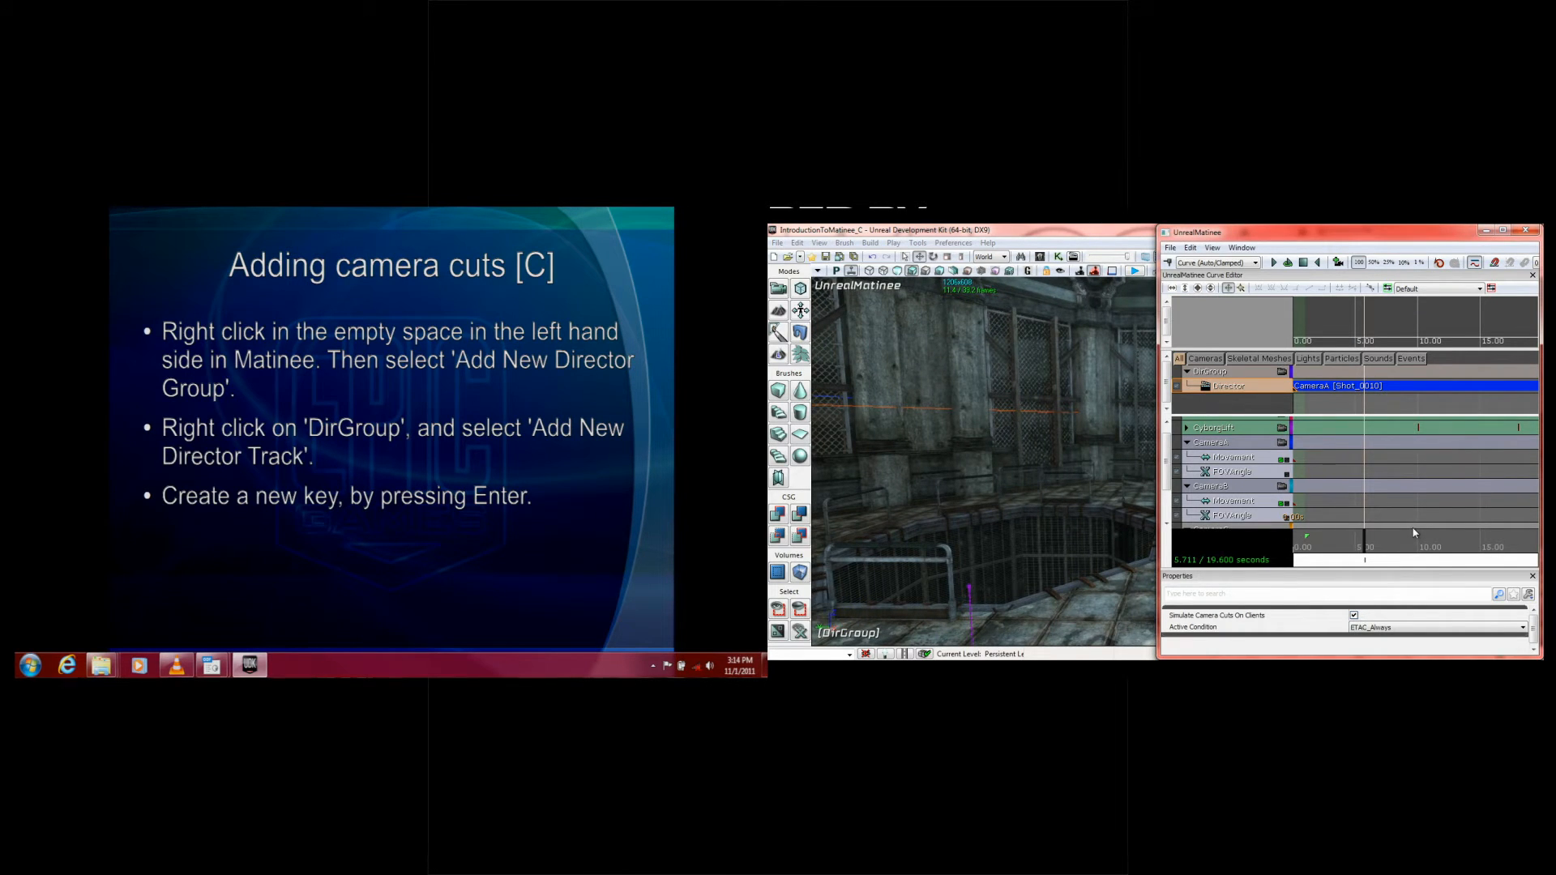
key("Return")
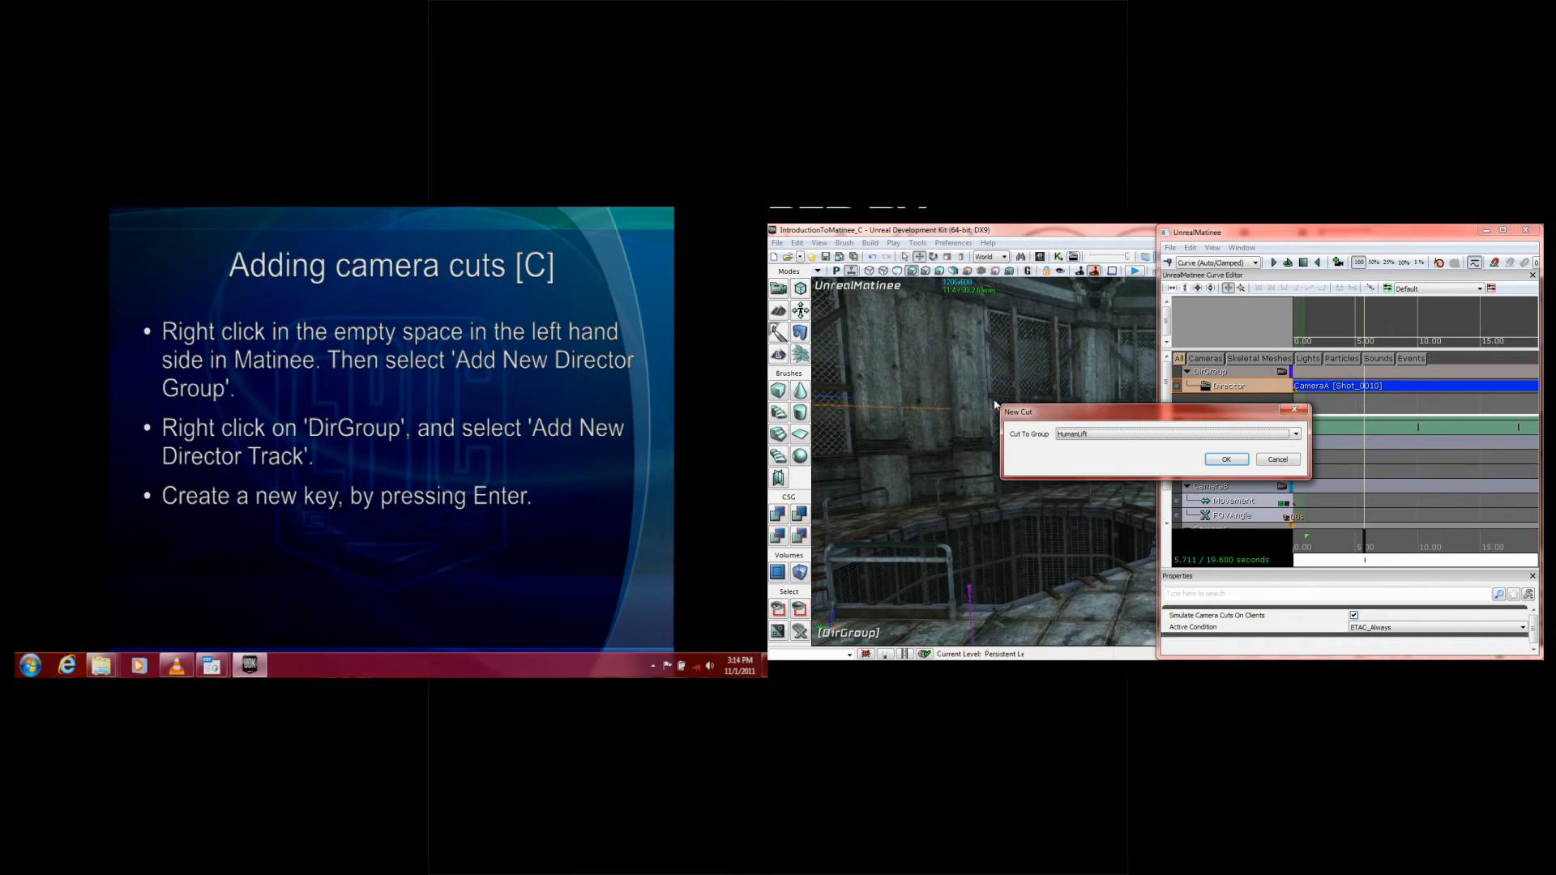
left_click(1102, 436)
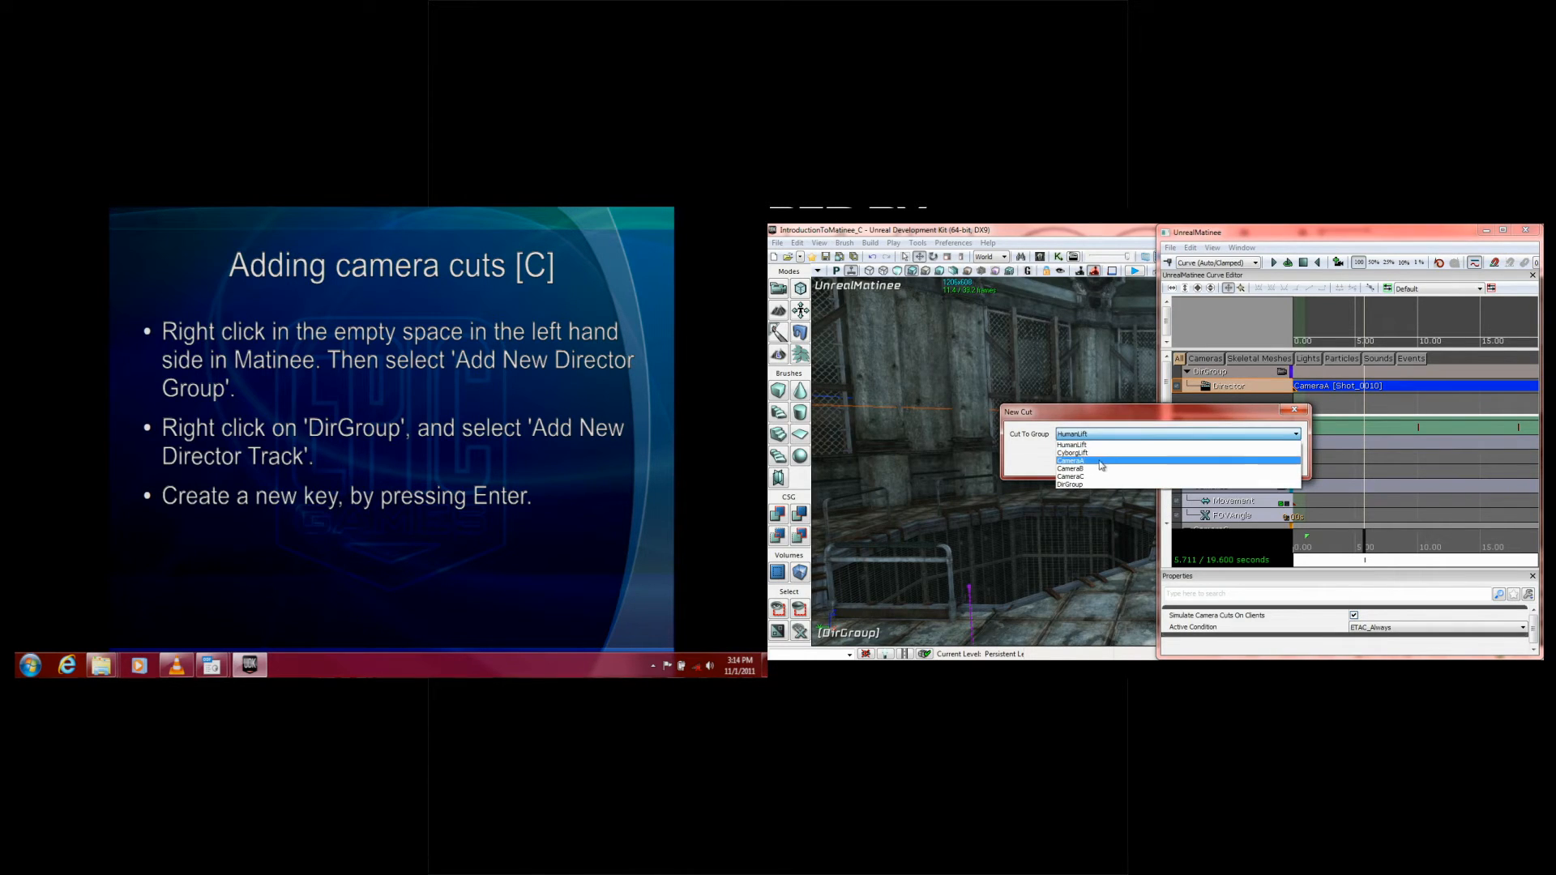
left_click(1086, 470)
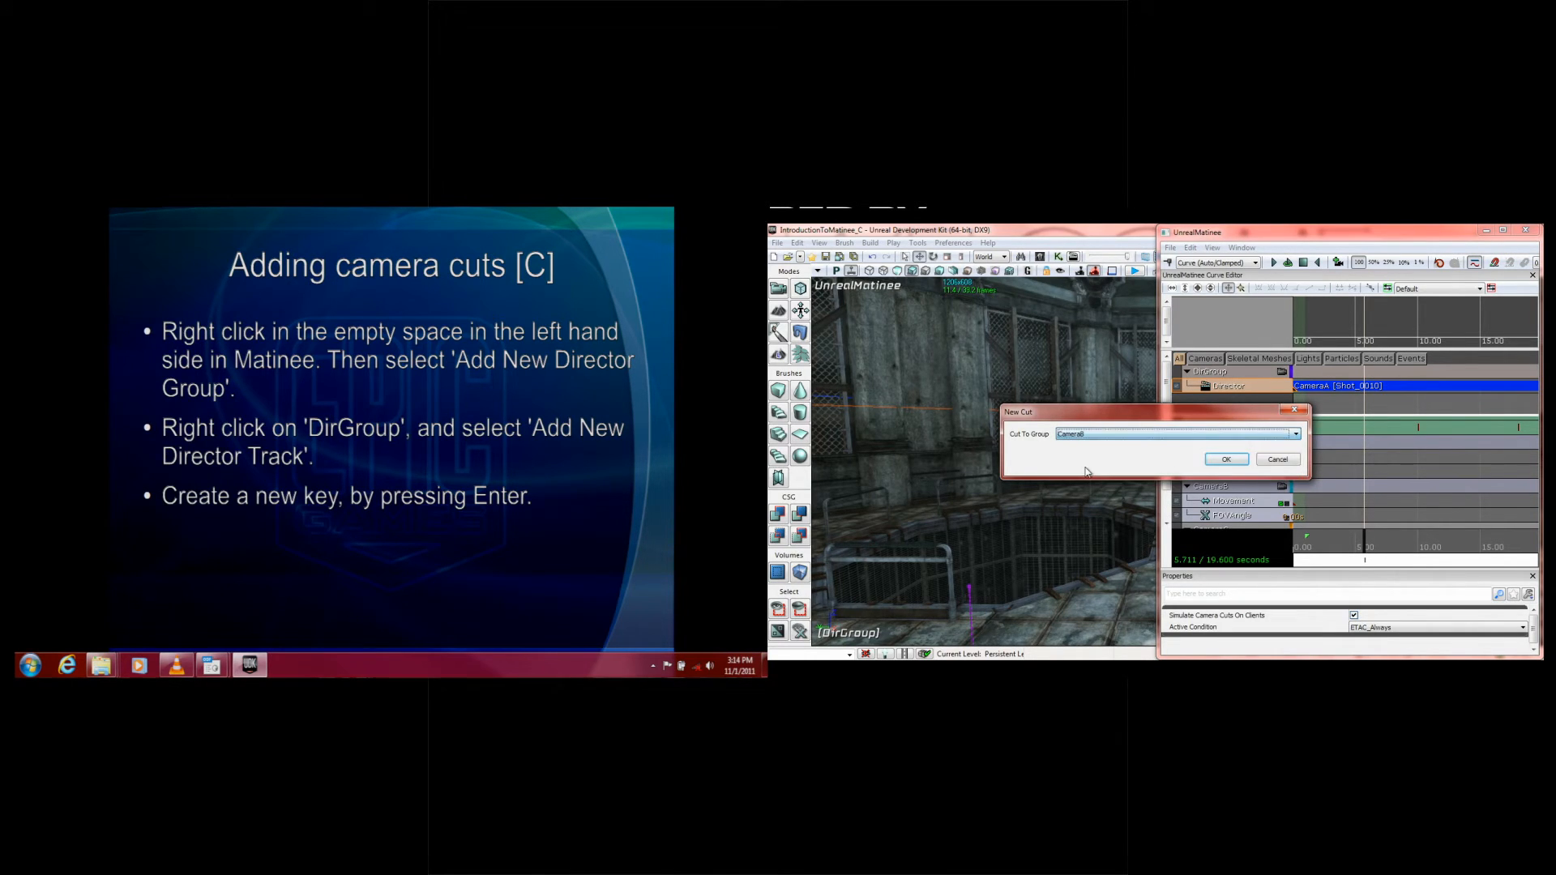
left_click(1222, 464)
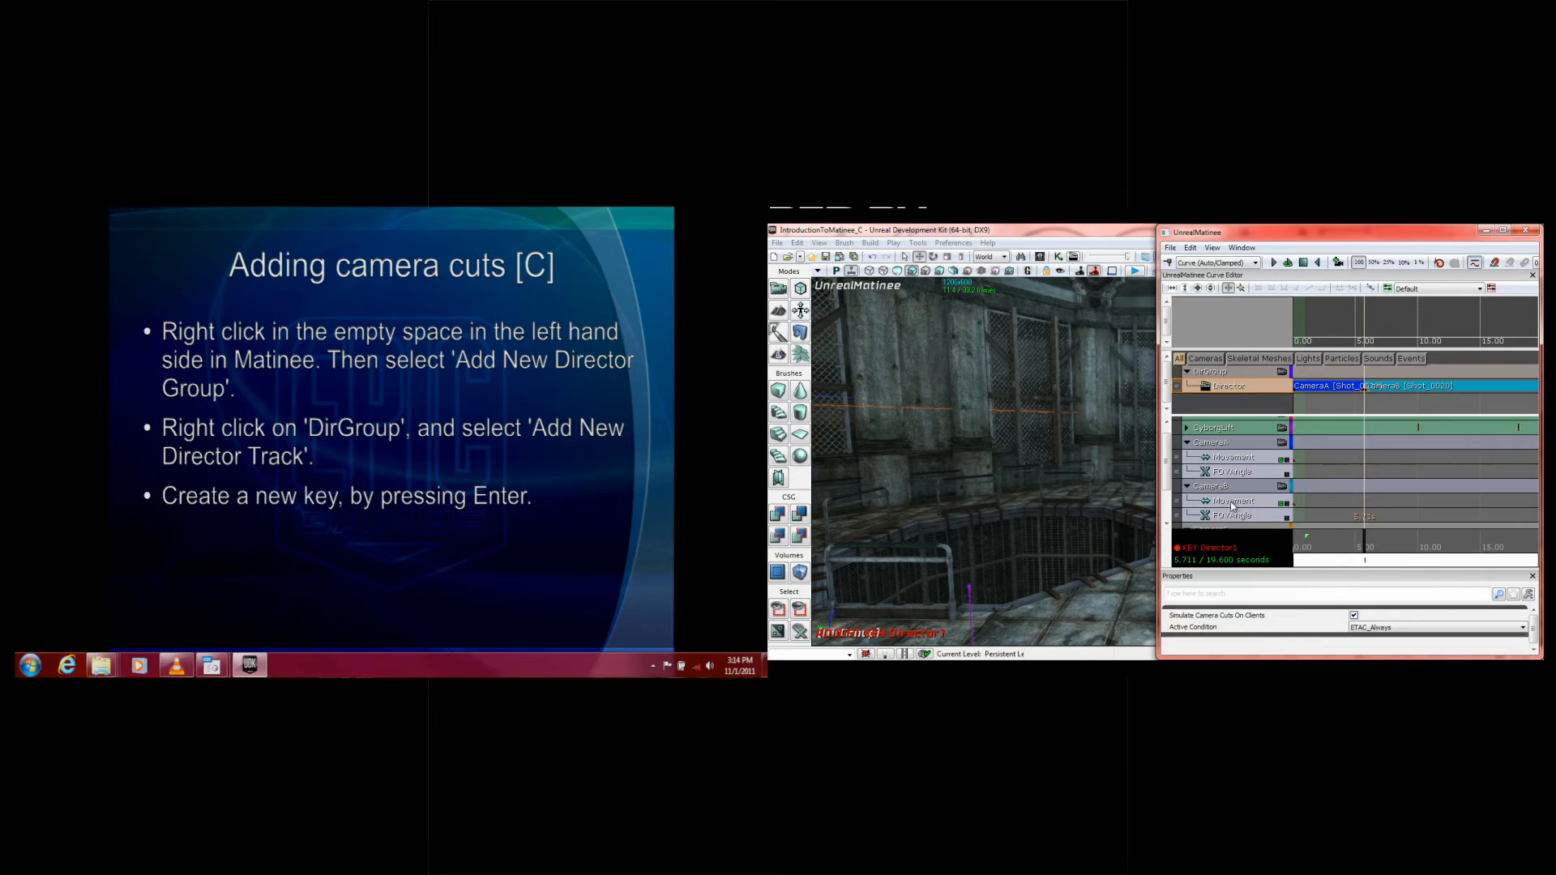
Step: Add a Director track key at about 13.6 seconds that cuts to CameraC
left_click_drag(1368, 537, 1466, 537)
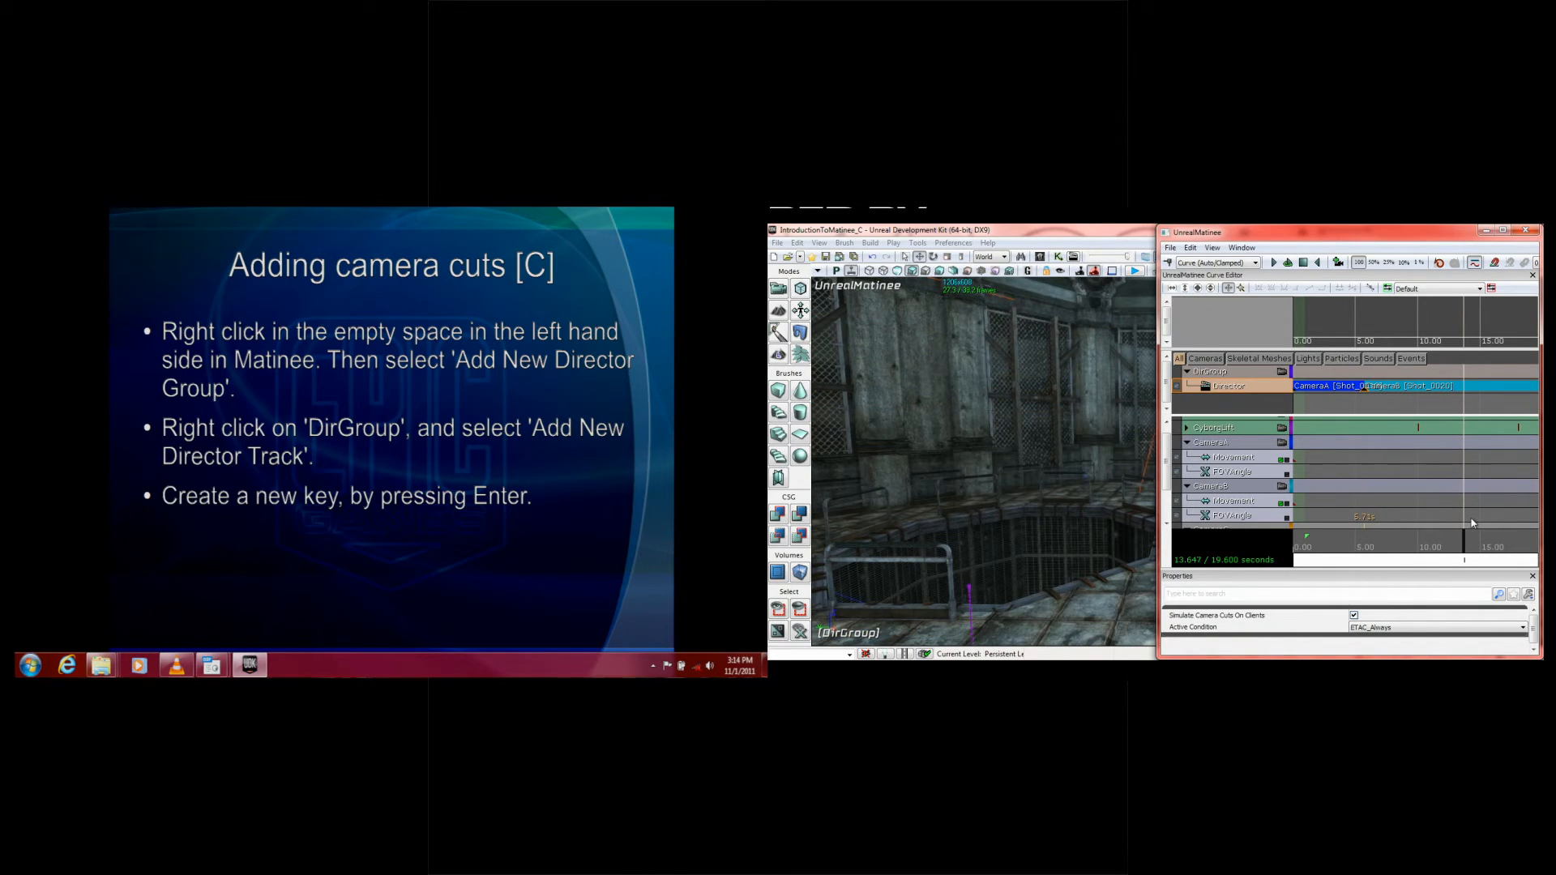
key("Return")
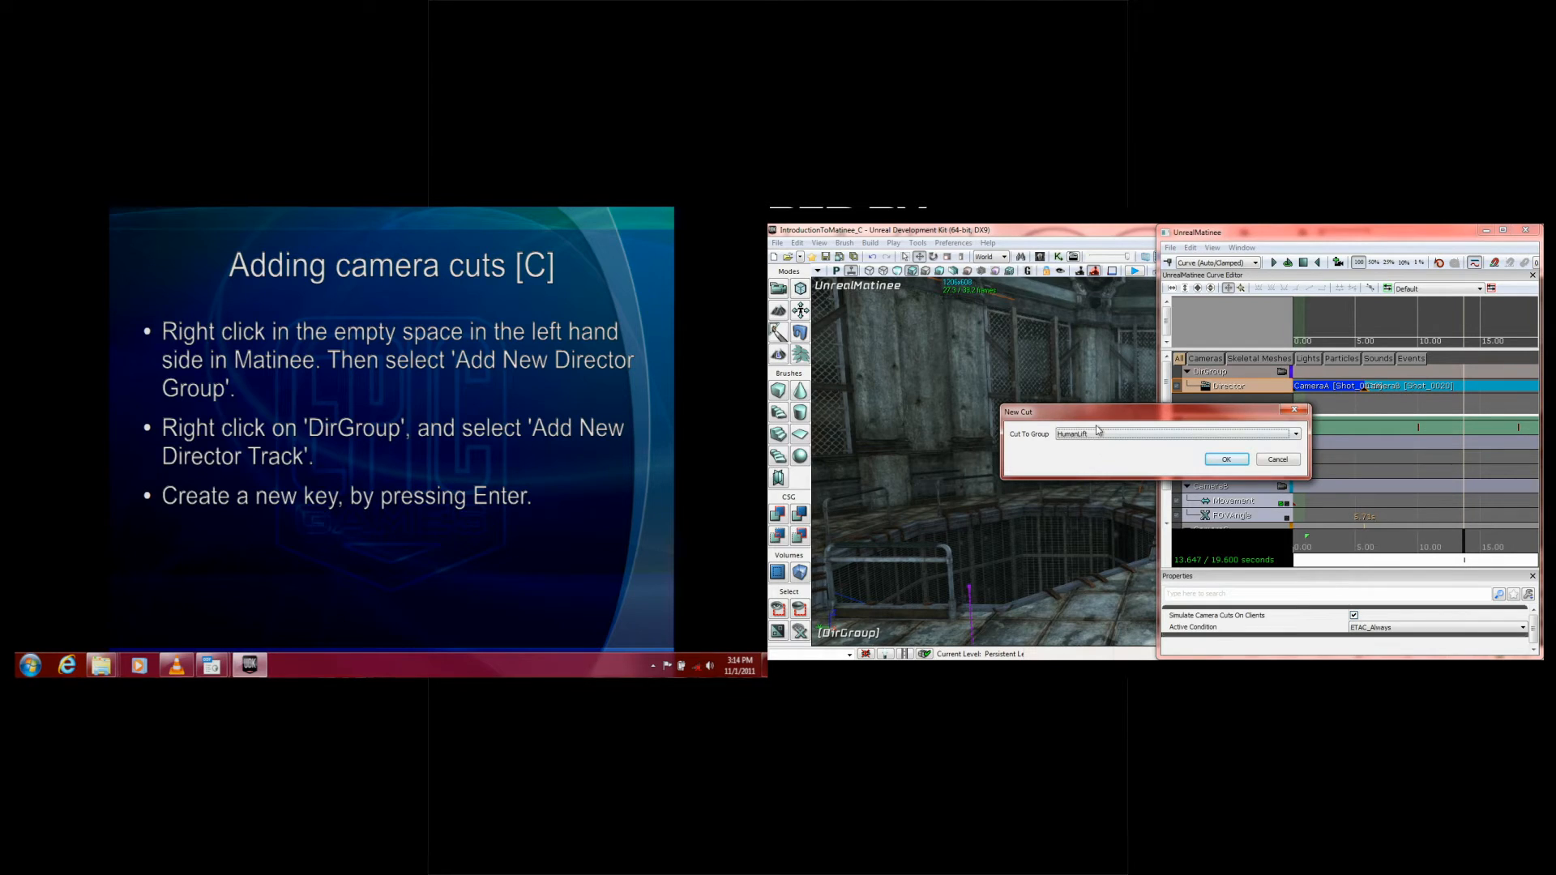
left_click(1097, 432)
left_click(1092, 455)
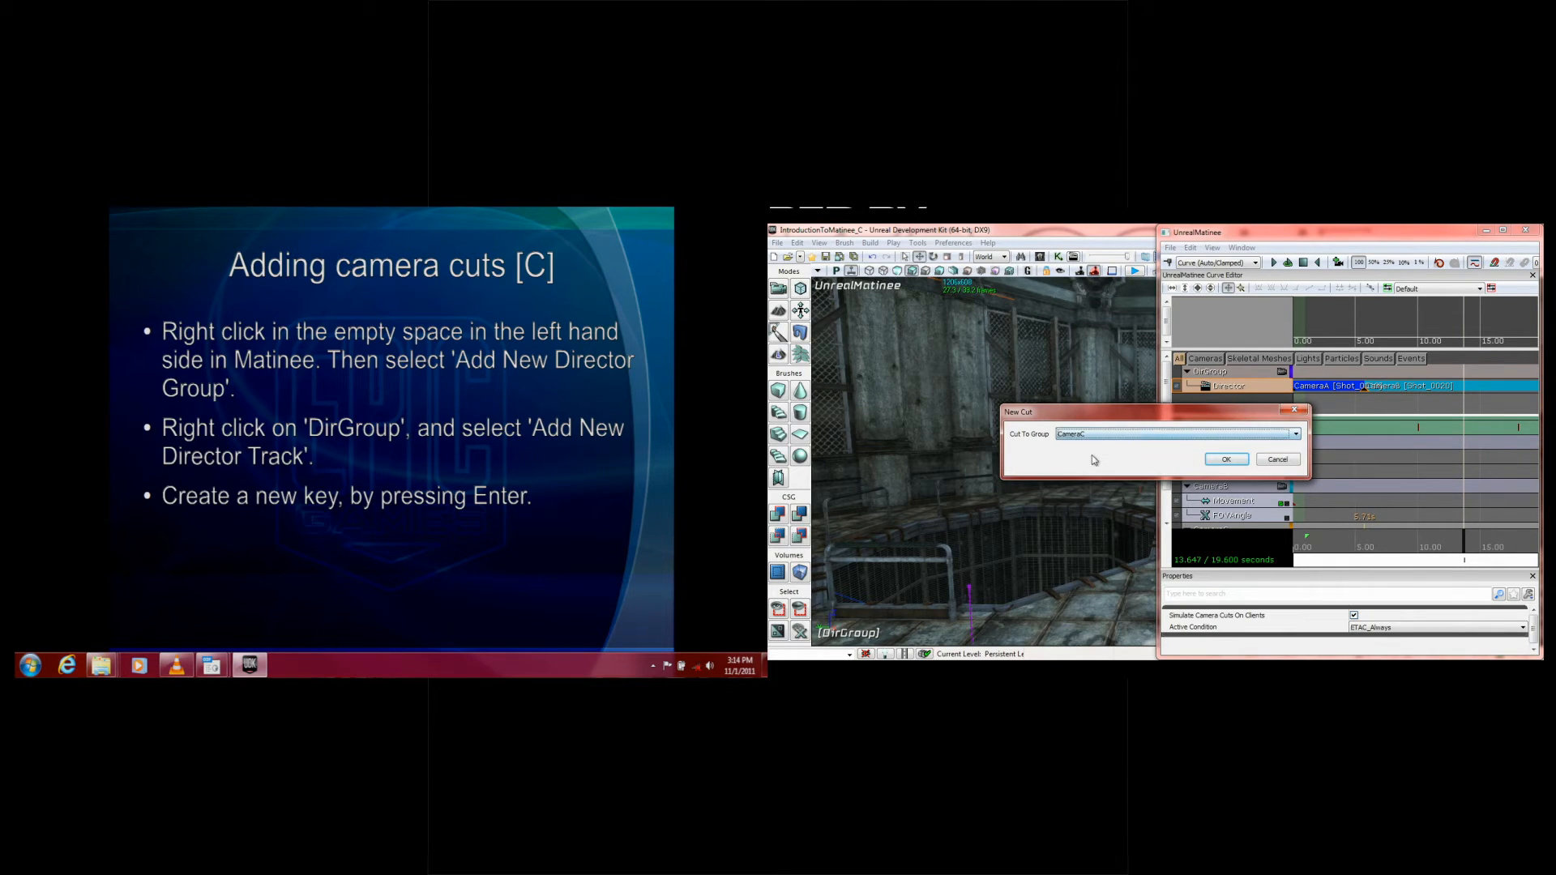
left_click(1207, 464)
Step: Play the sequence from 0 seconds through DirGroup's camera view in the full viewport and show the remaining camera-cut instructions on the slide
left_click_drag(1463, 538, 1285, 547)
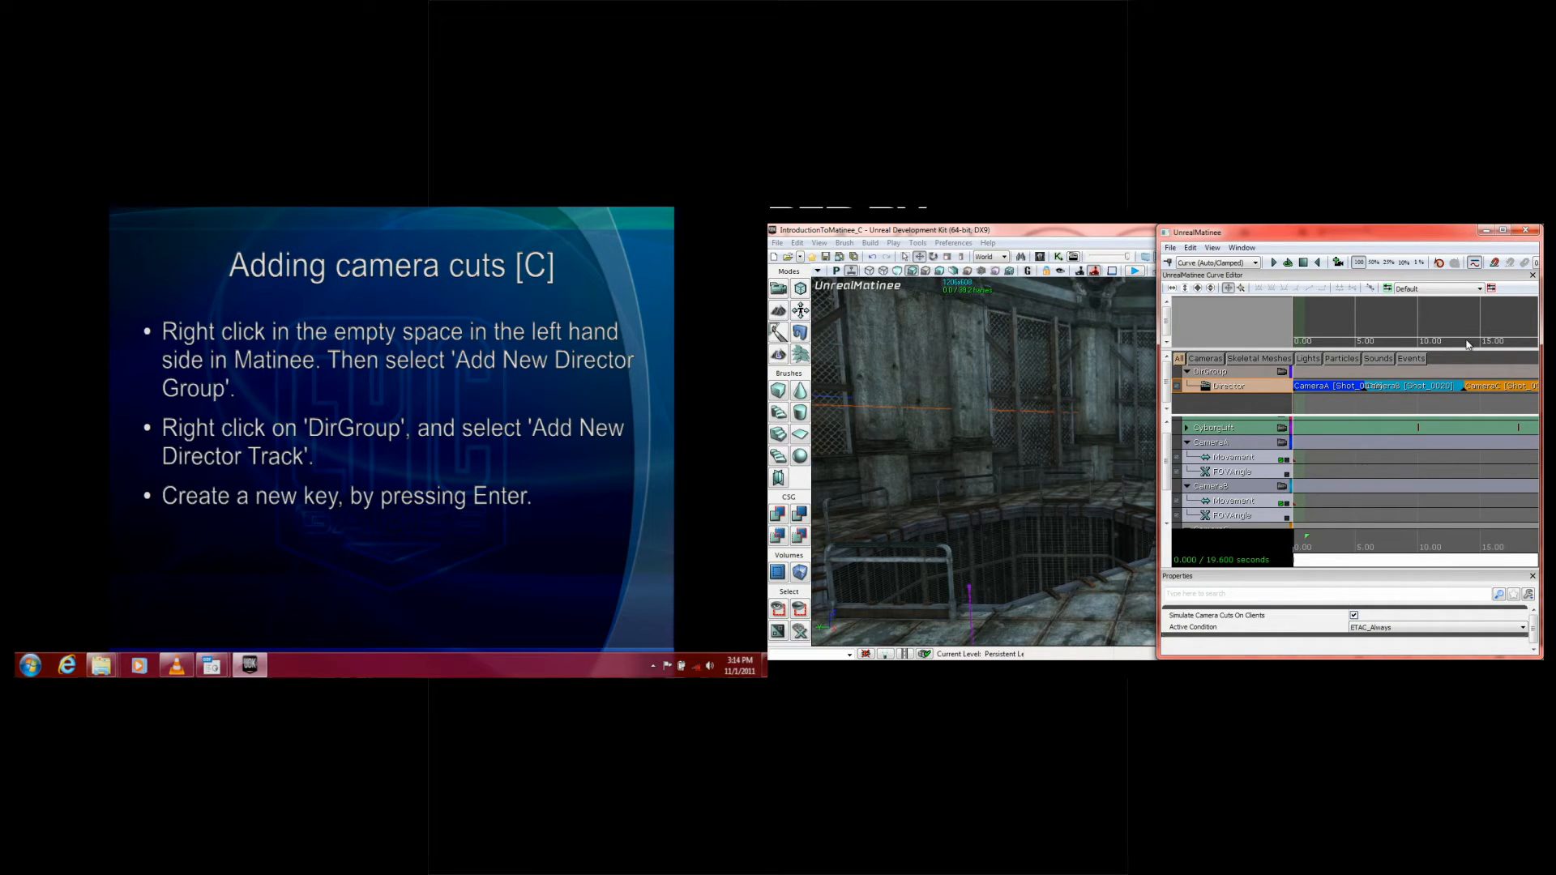
left_click(1282, 372)
left_click(1273, 264)
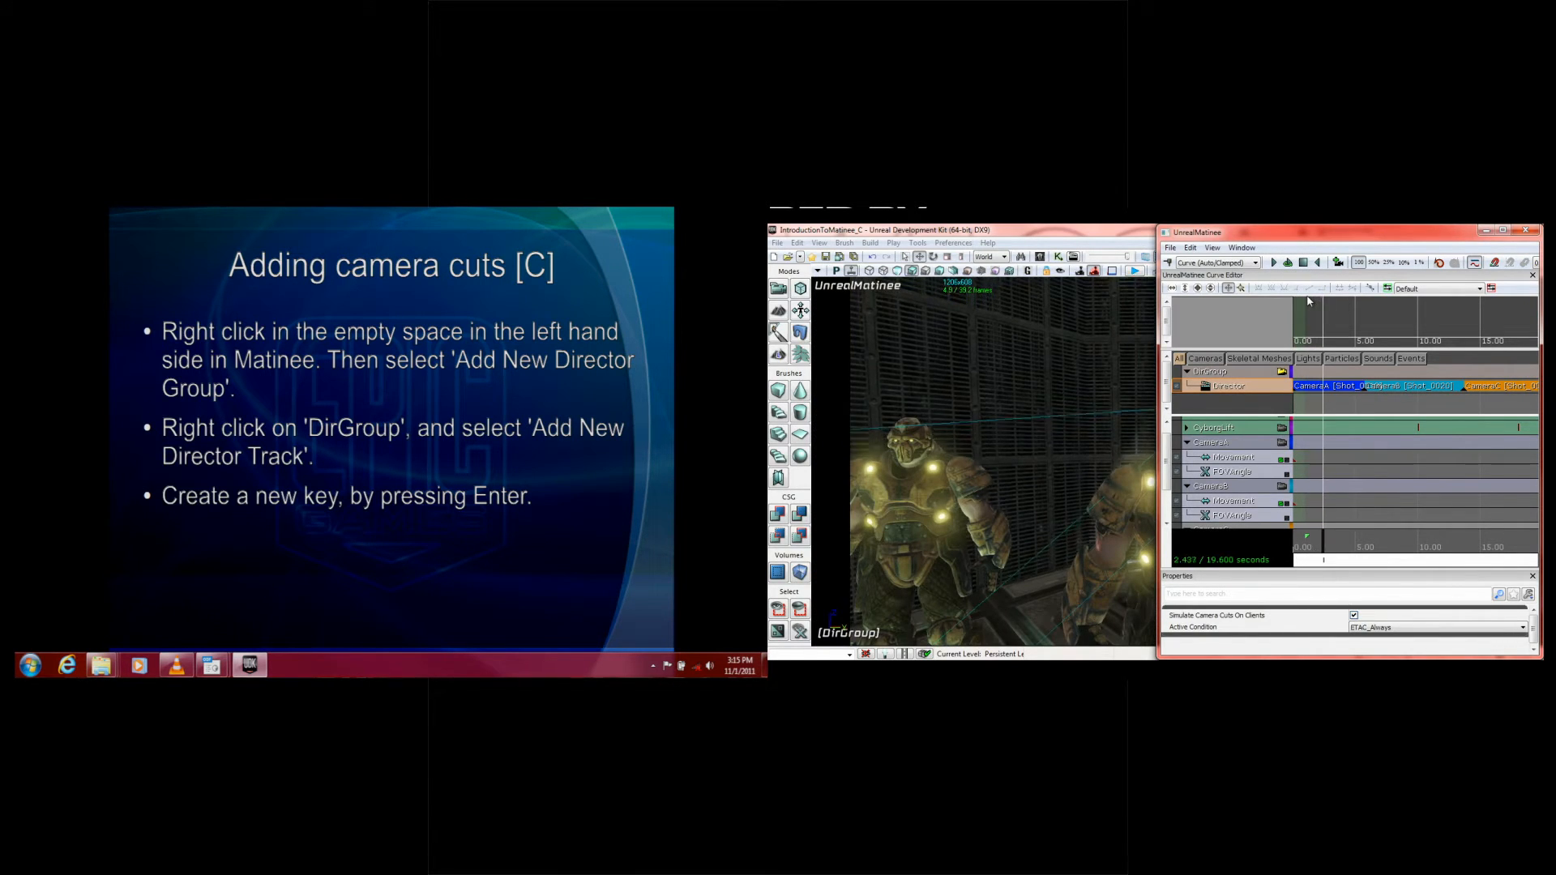
left_click(1485, 231)
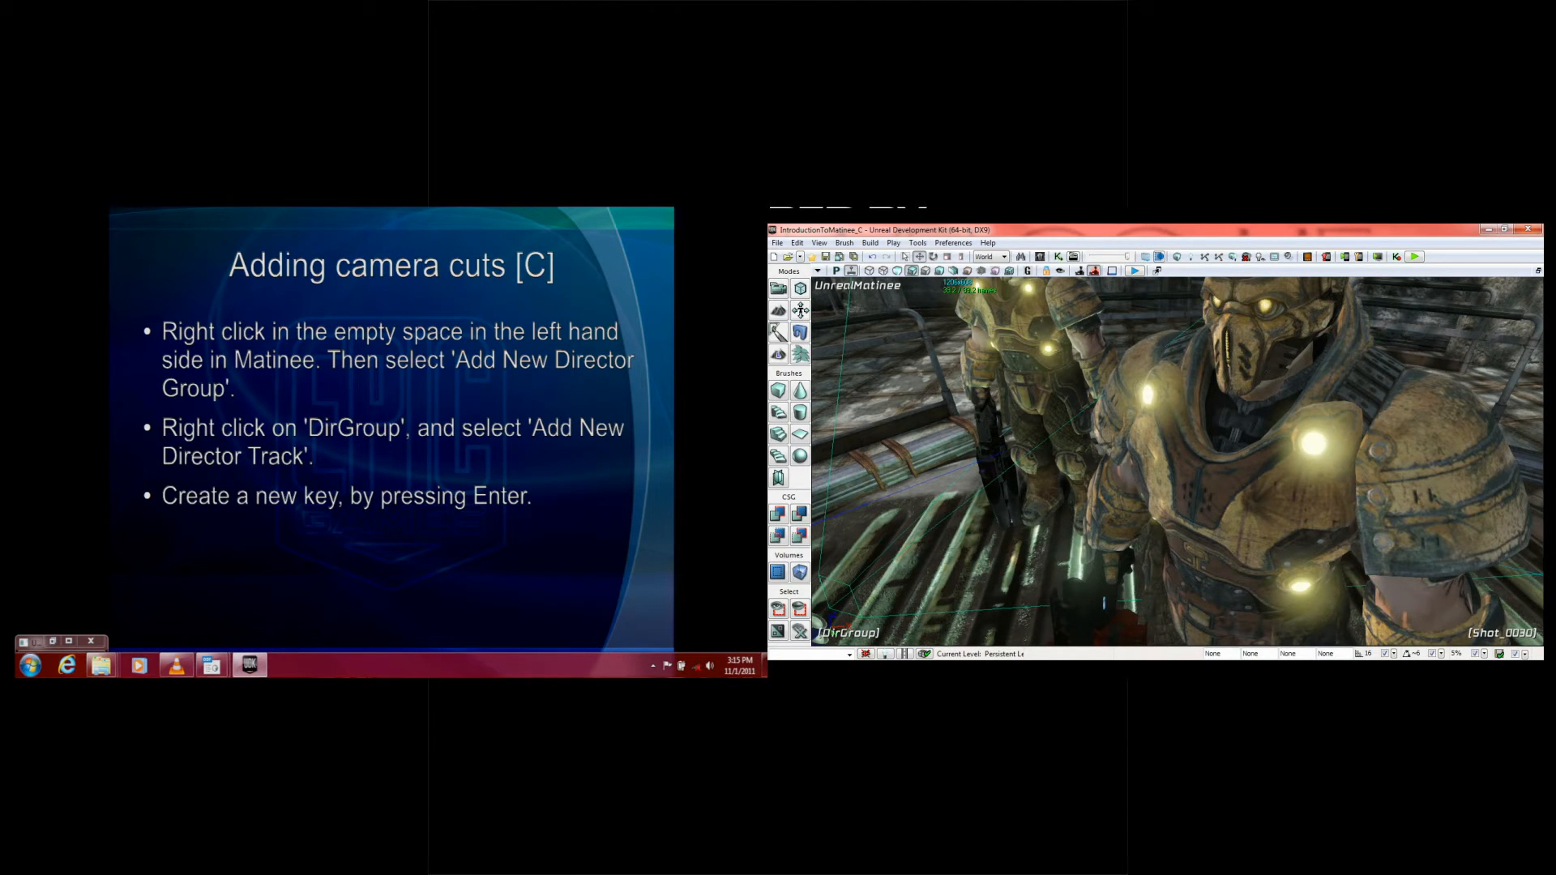
double_click(35, 642)
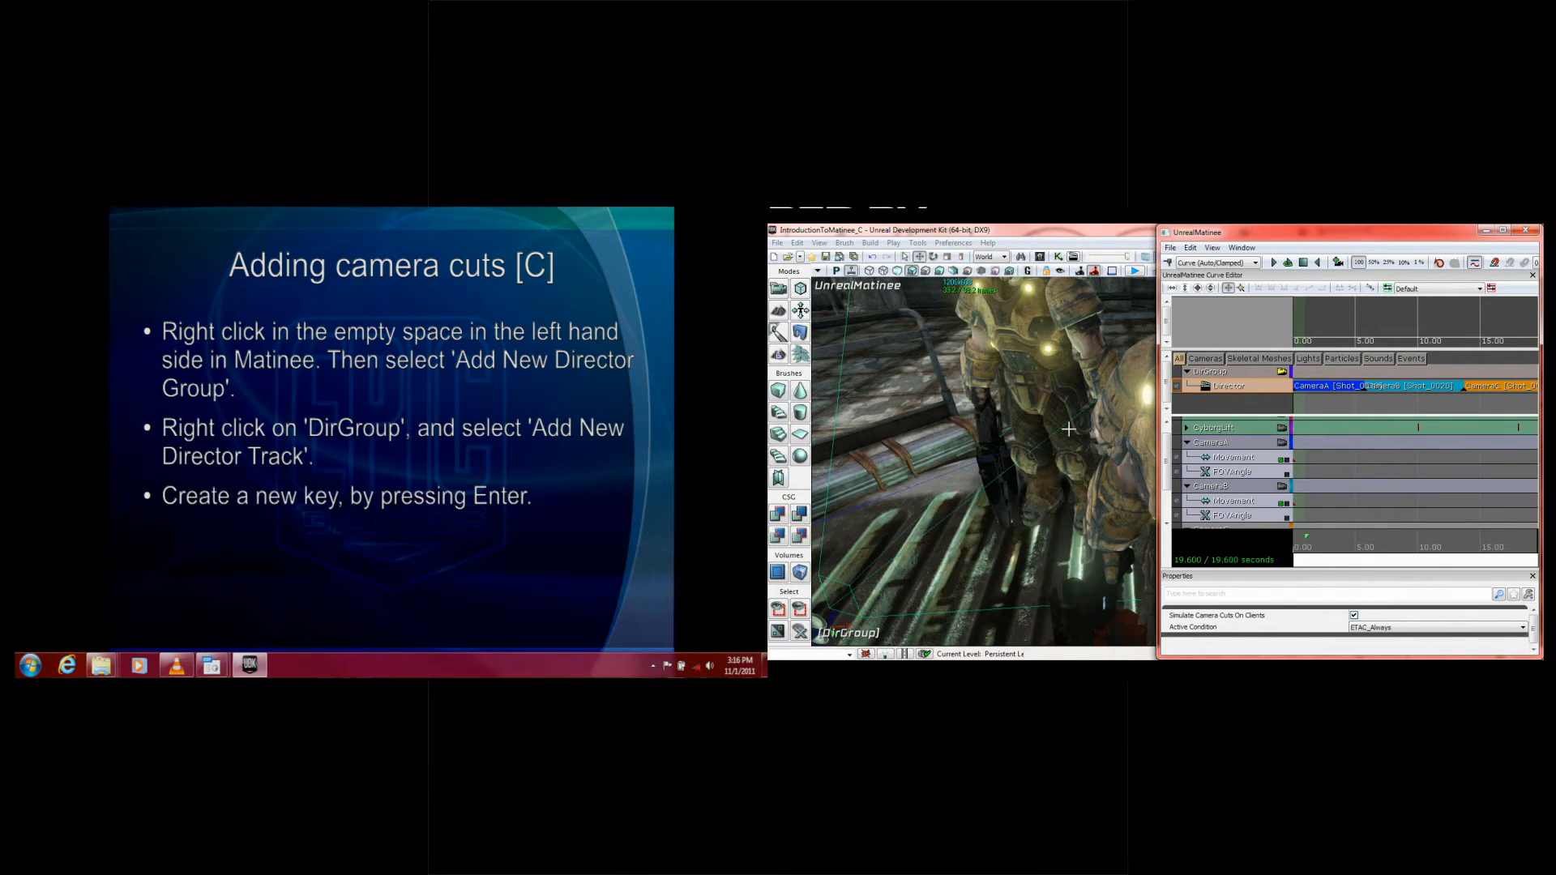
left_click(366, 355)
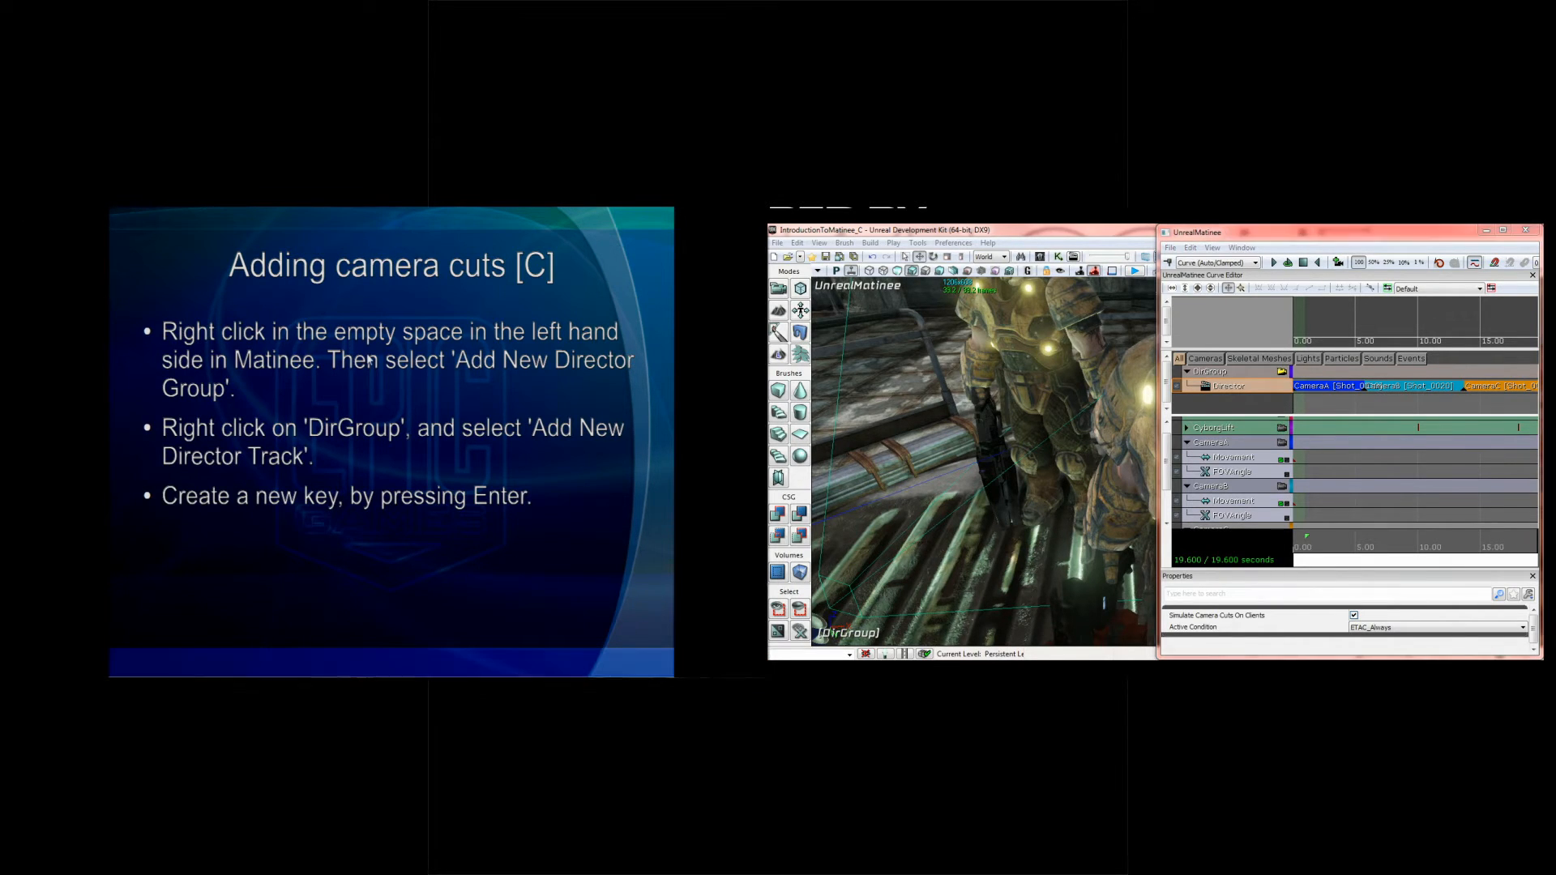
left_click(417, 360)
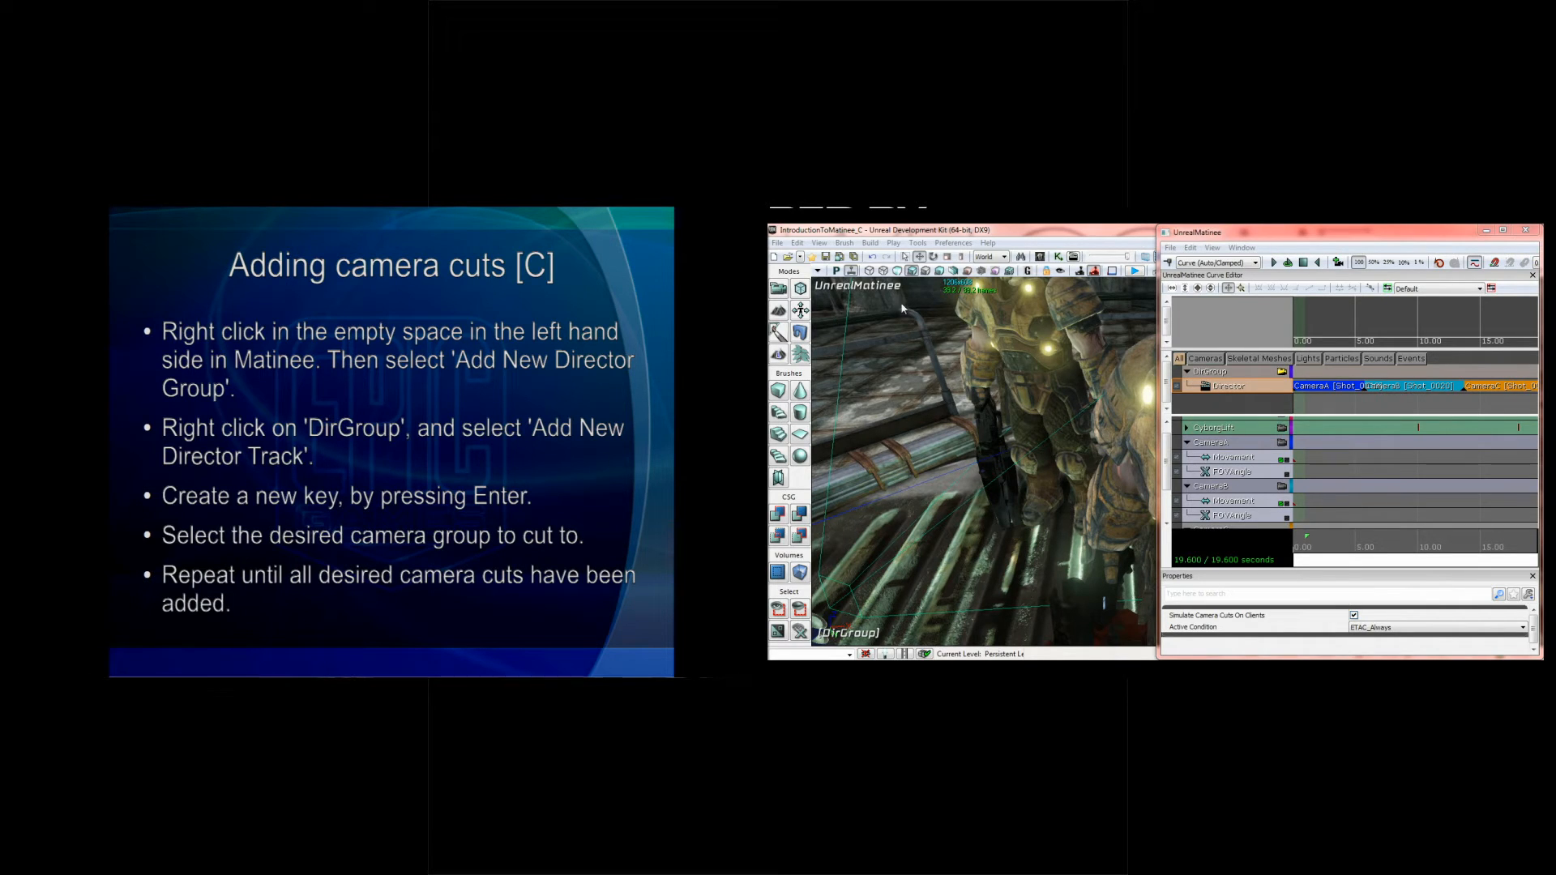
Step: Select the CameraB cut key on the Director track, compare the views around the cut, and delete that key
left_click(1366, 400)
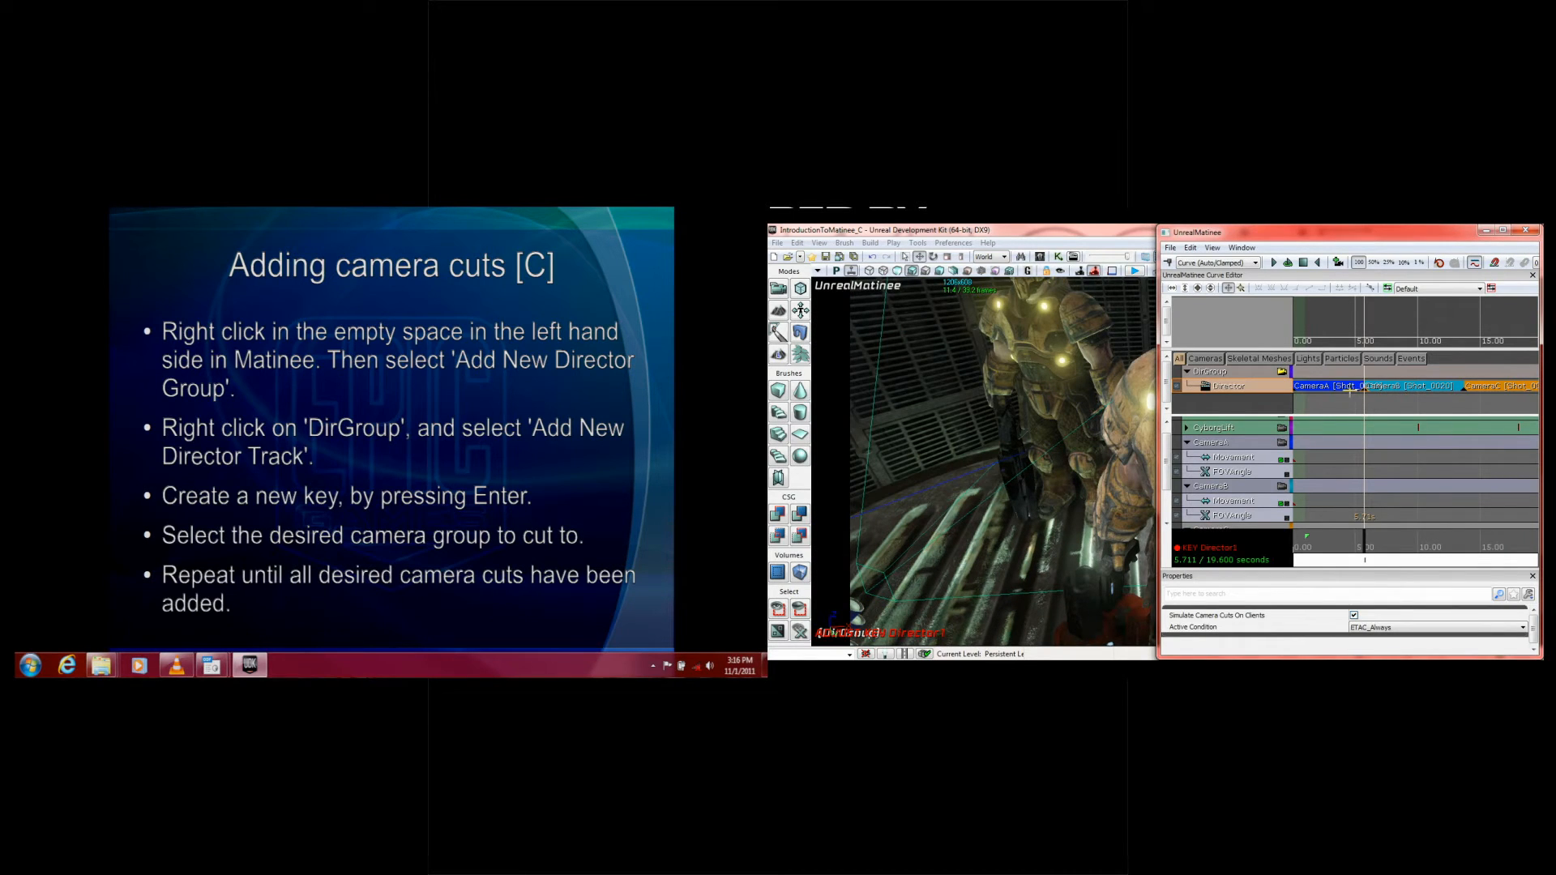
key("Left")
key("Right")
key("Left")
key("Right")
key("Left")
key("Right")
key("Left")
key("Delete")
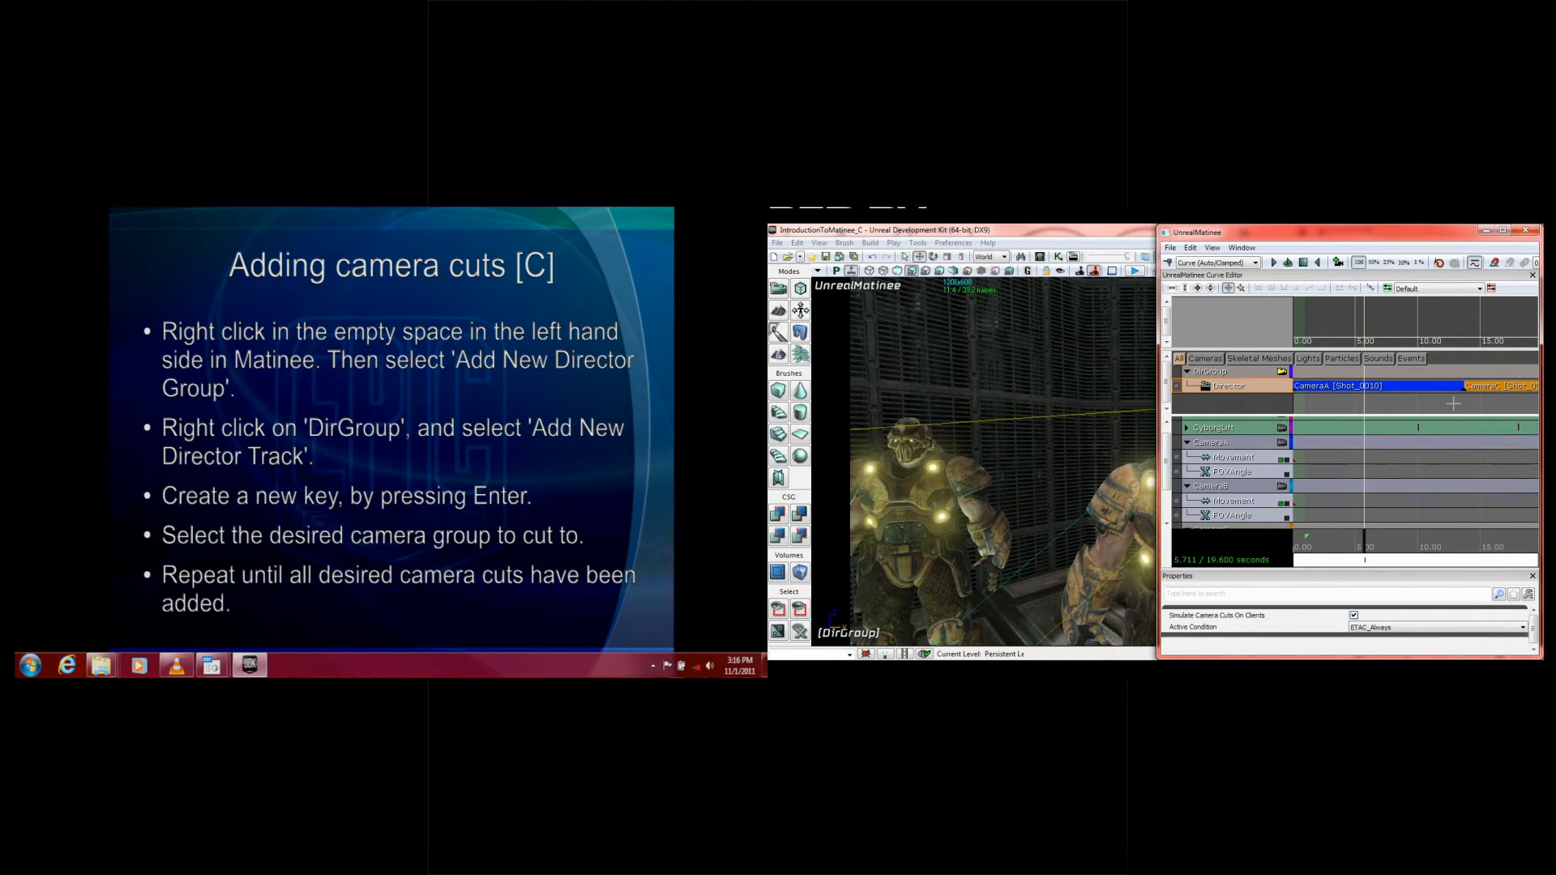
mouse_move(1365, 541)
left_mouse_down()
mouse_move(1488, 535)
mouse_move(1346, 536)
mouse_move(1392, 537)
left_mouse_up()
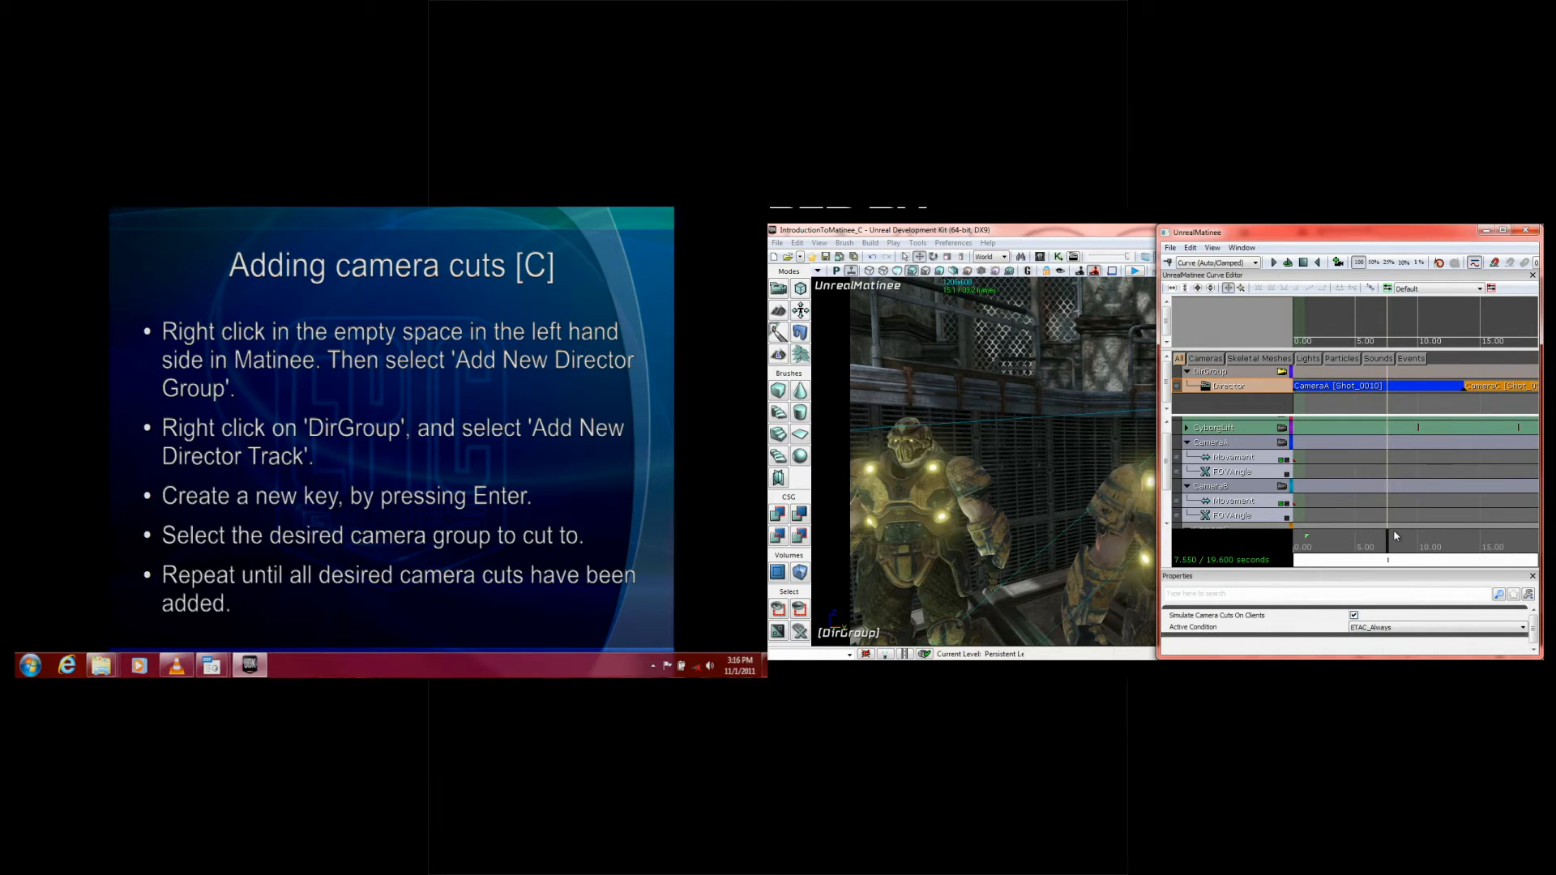
key("Return")
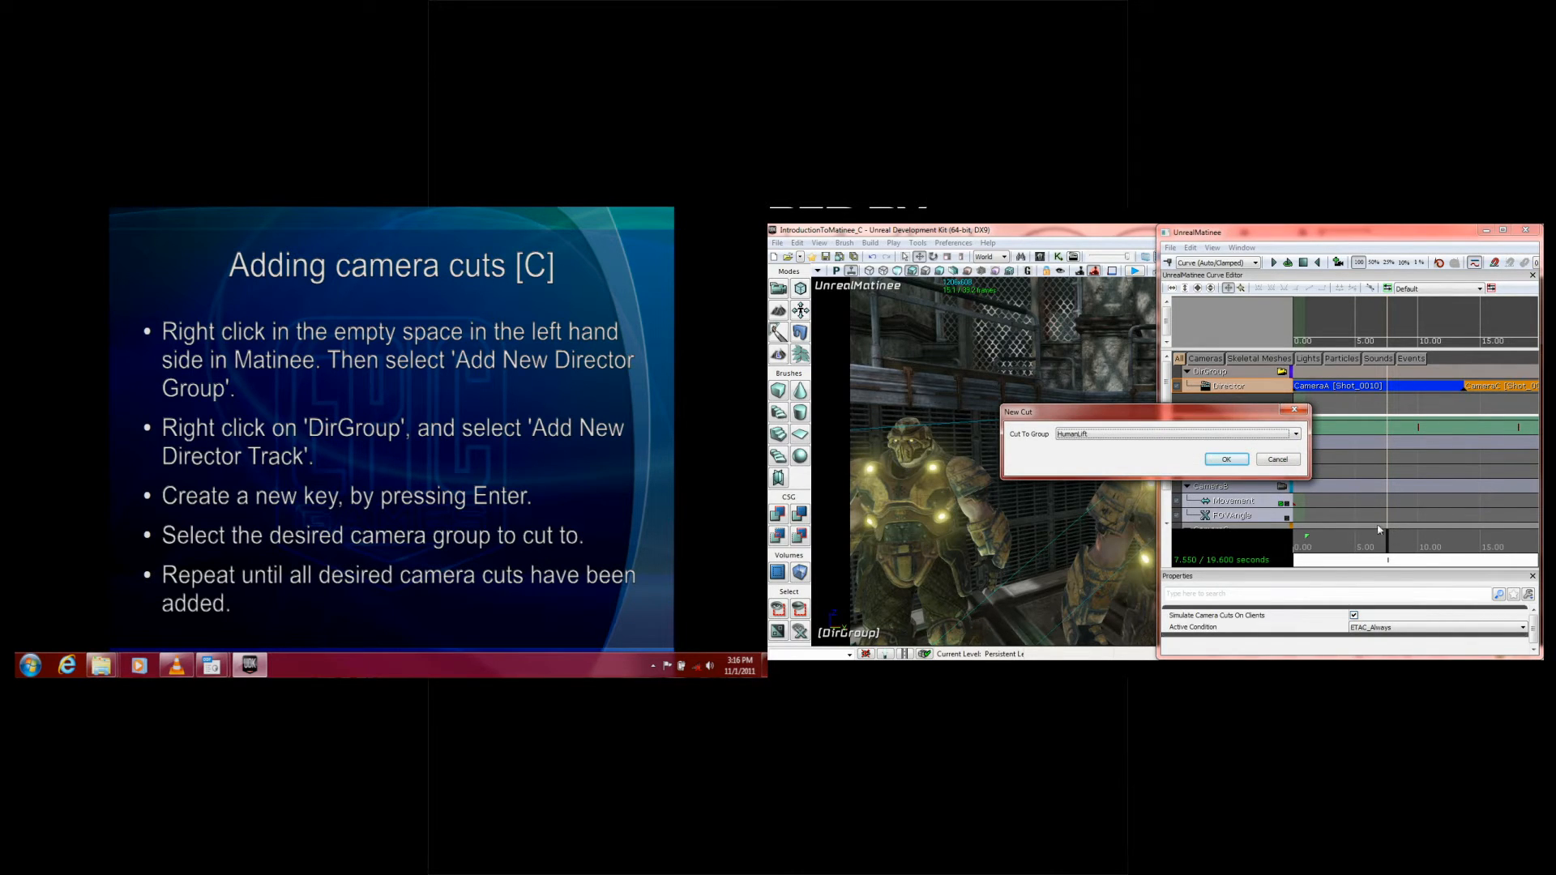
left_click(1278, 459)
left_click(1248, 472)
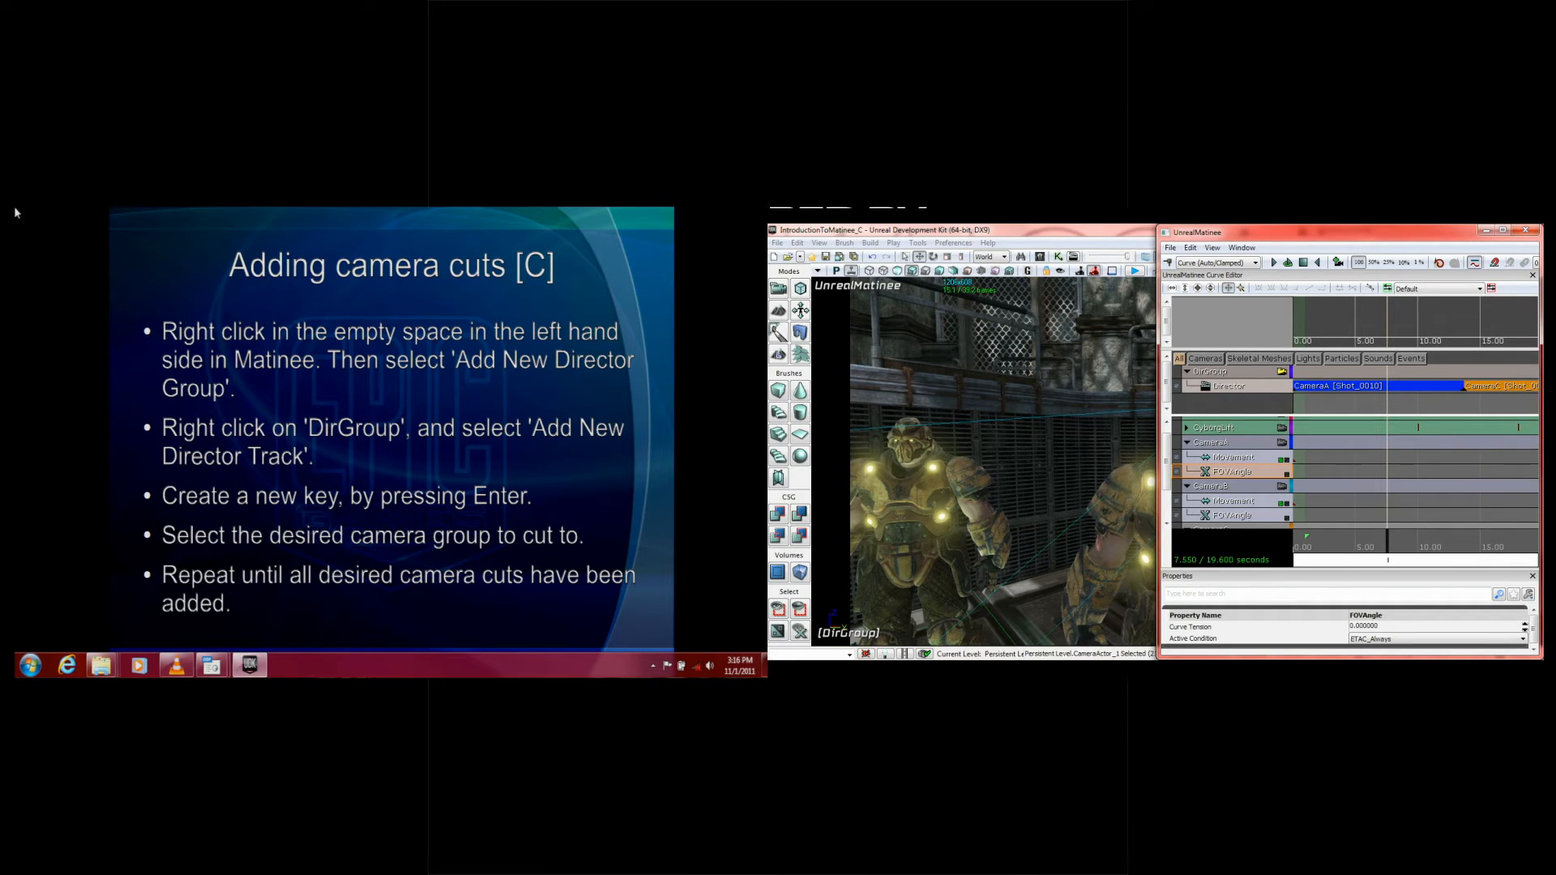
Step: Show the slide on fading between camera cuts, close Matinee, and open IntroductionToMatinee_D.udk without saving IntroductionToMatinee_C
left_click(201, 280)
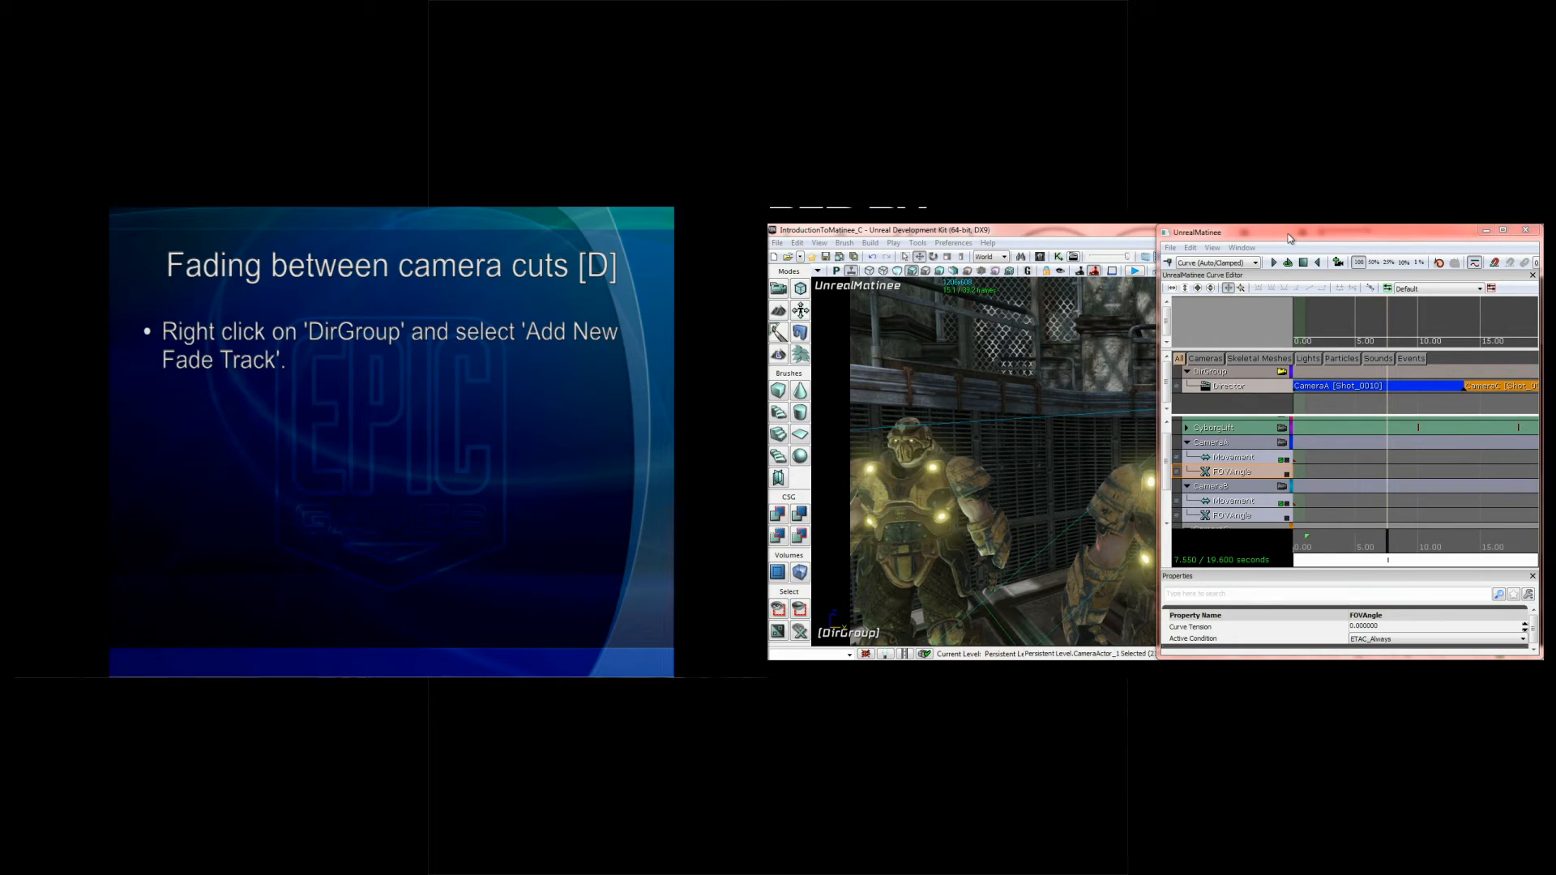
left_click(1517, 237)
left_click(1524, 232)
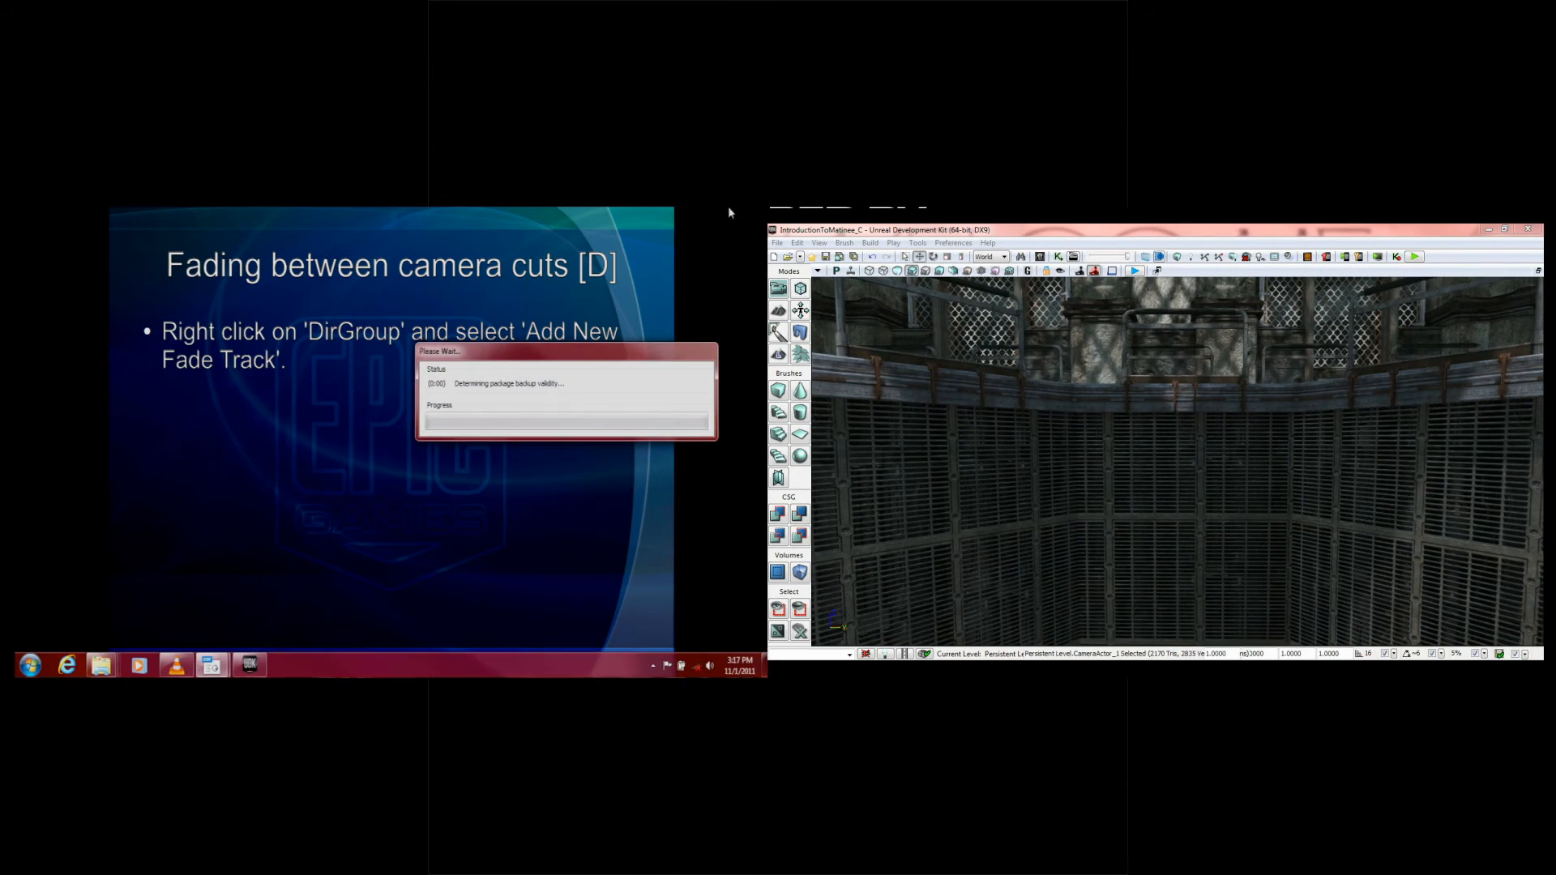
left_click(787, 256)
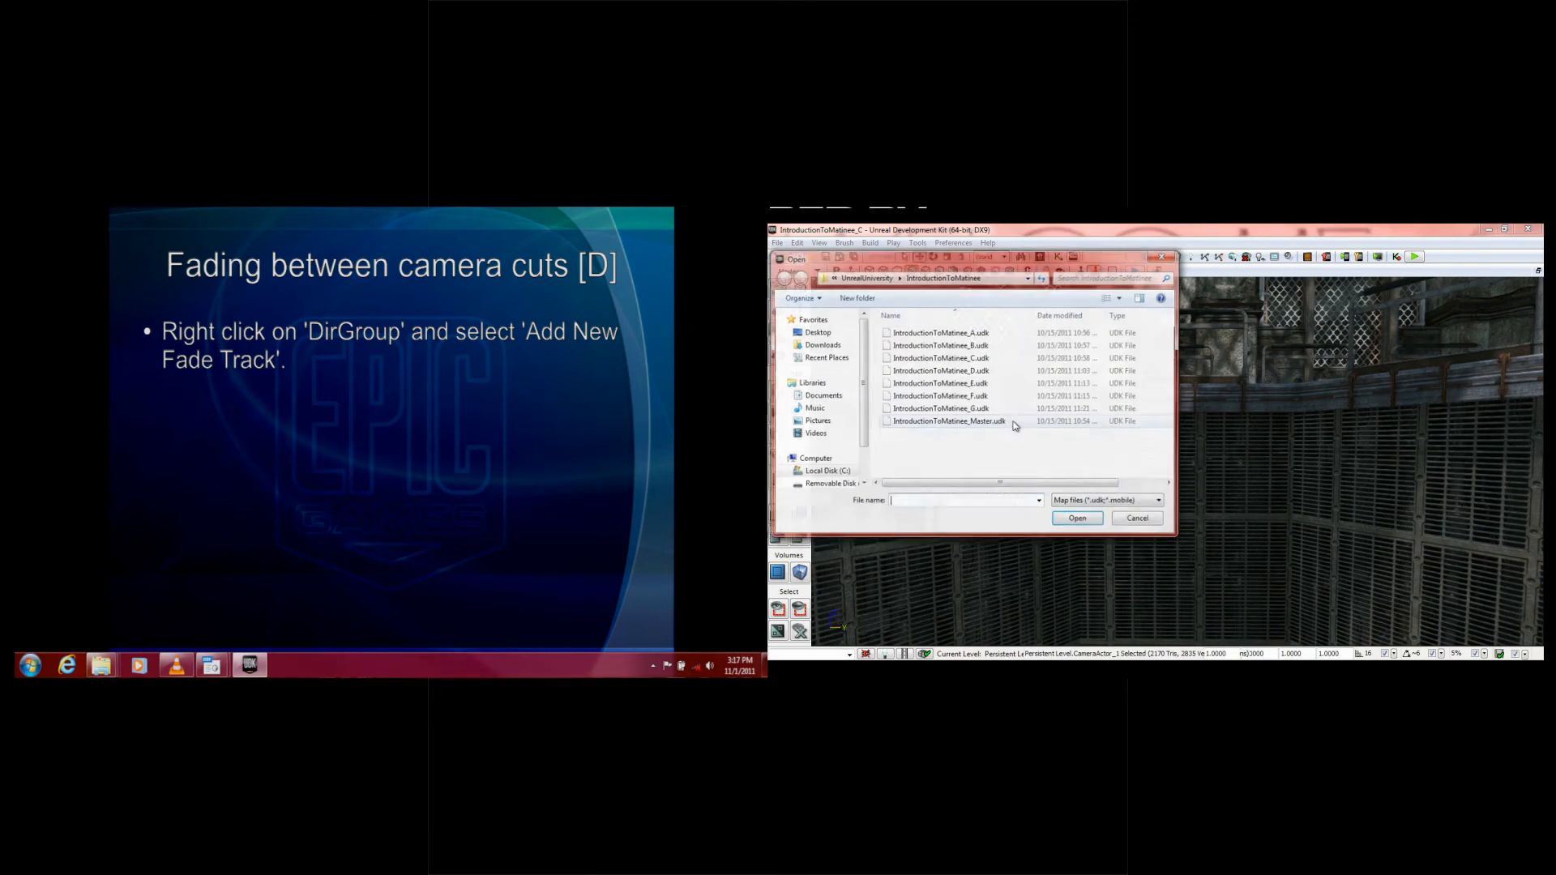
double_click(977, 372)
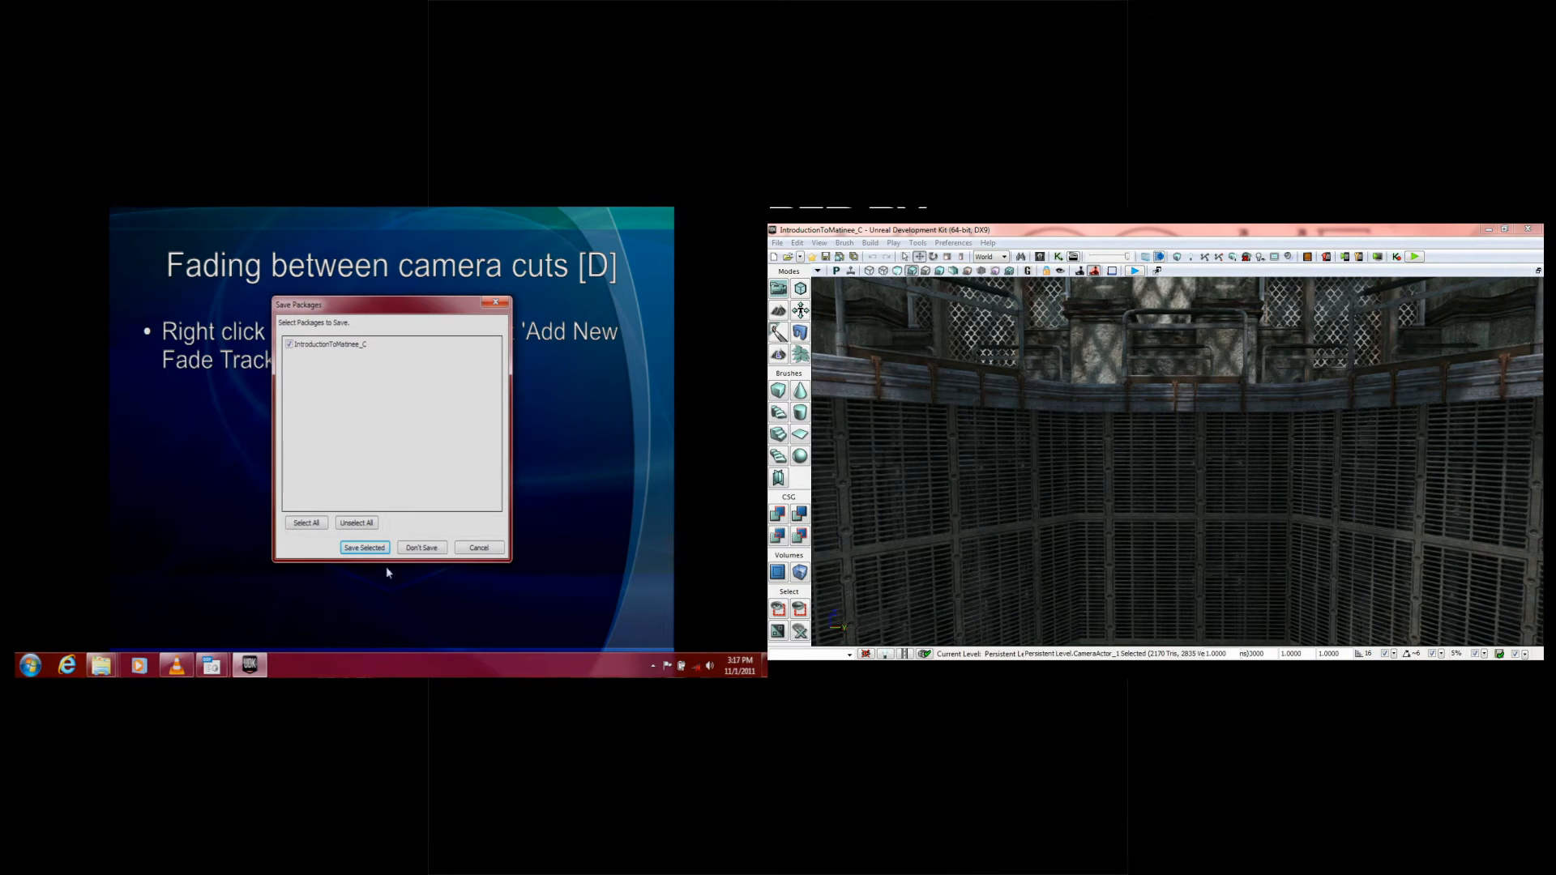
left_click(433, 550)
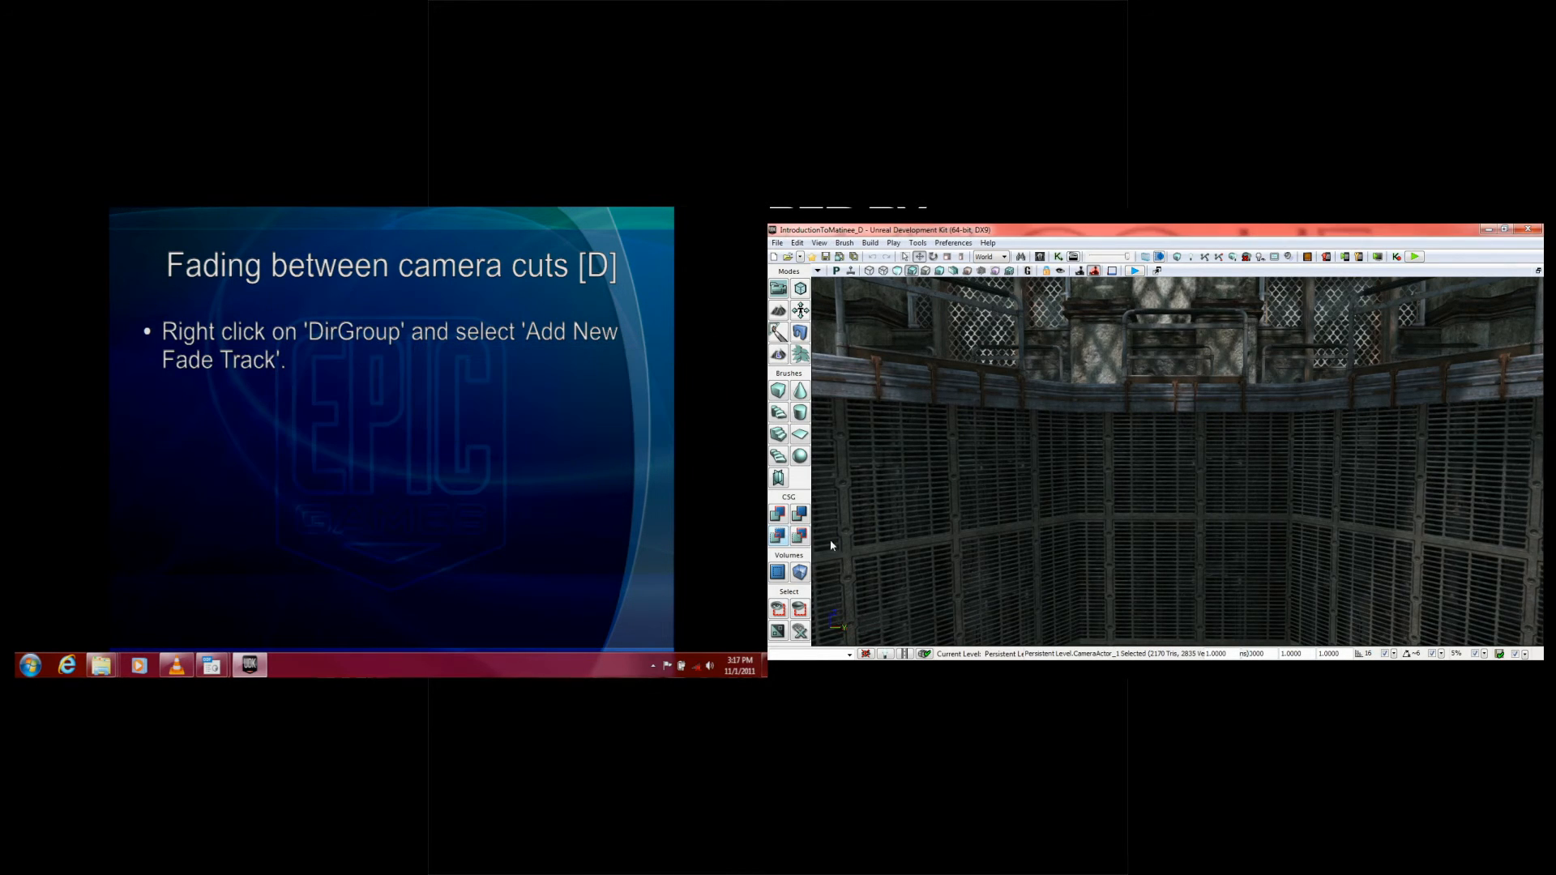
Step: Open the level's Matinee sequence and play its camera cuts with the whole viewport uncovered
left_click_drag(1113, 527, 1111, 577)
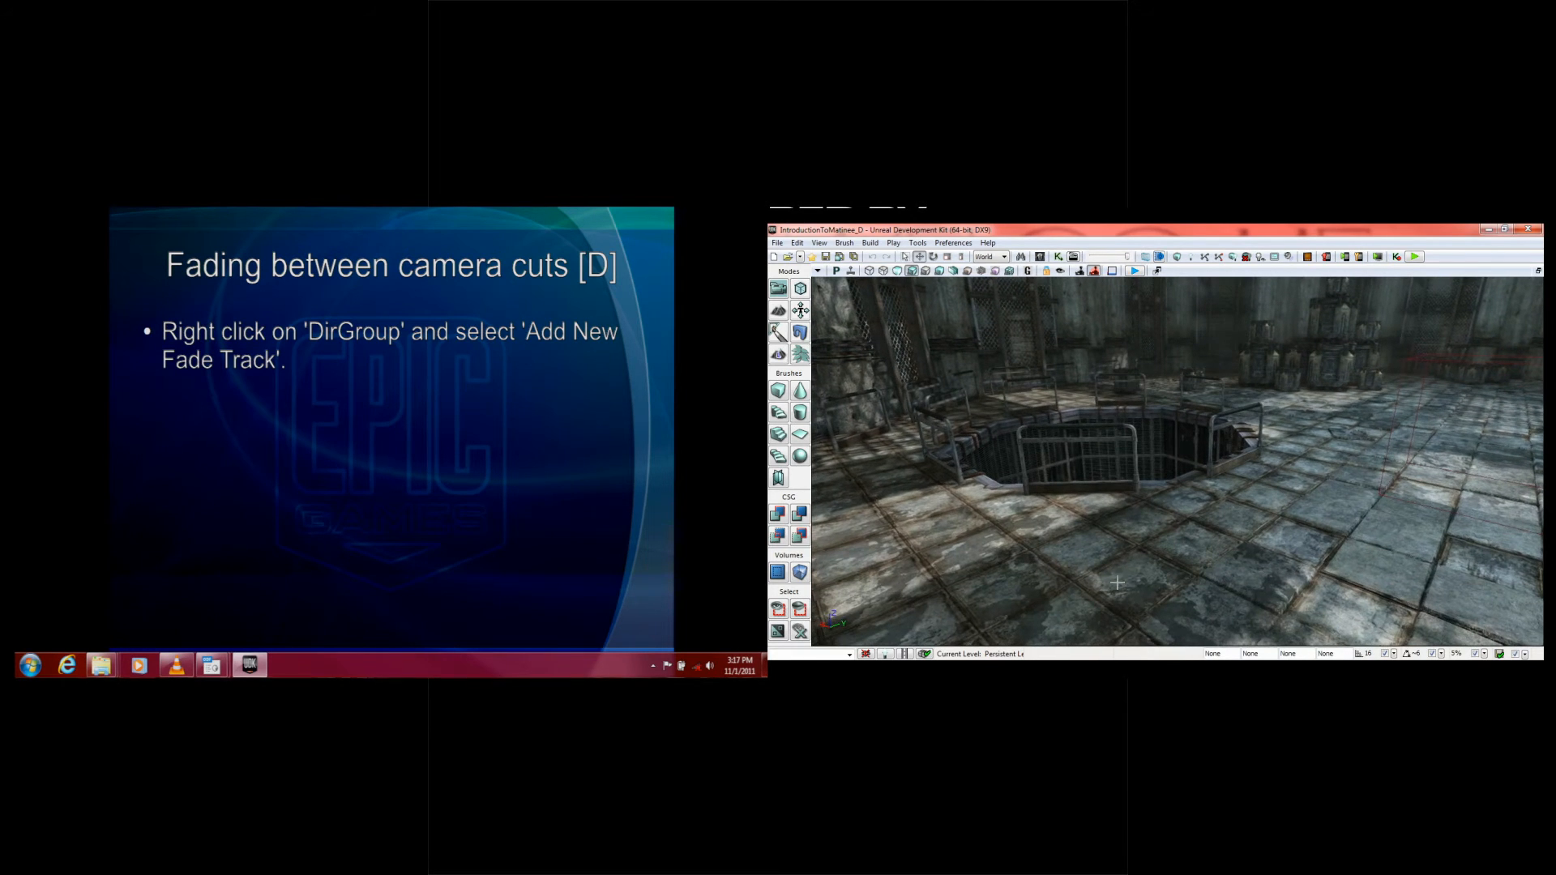
left_click(1073, 257)
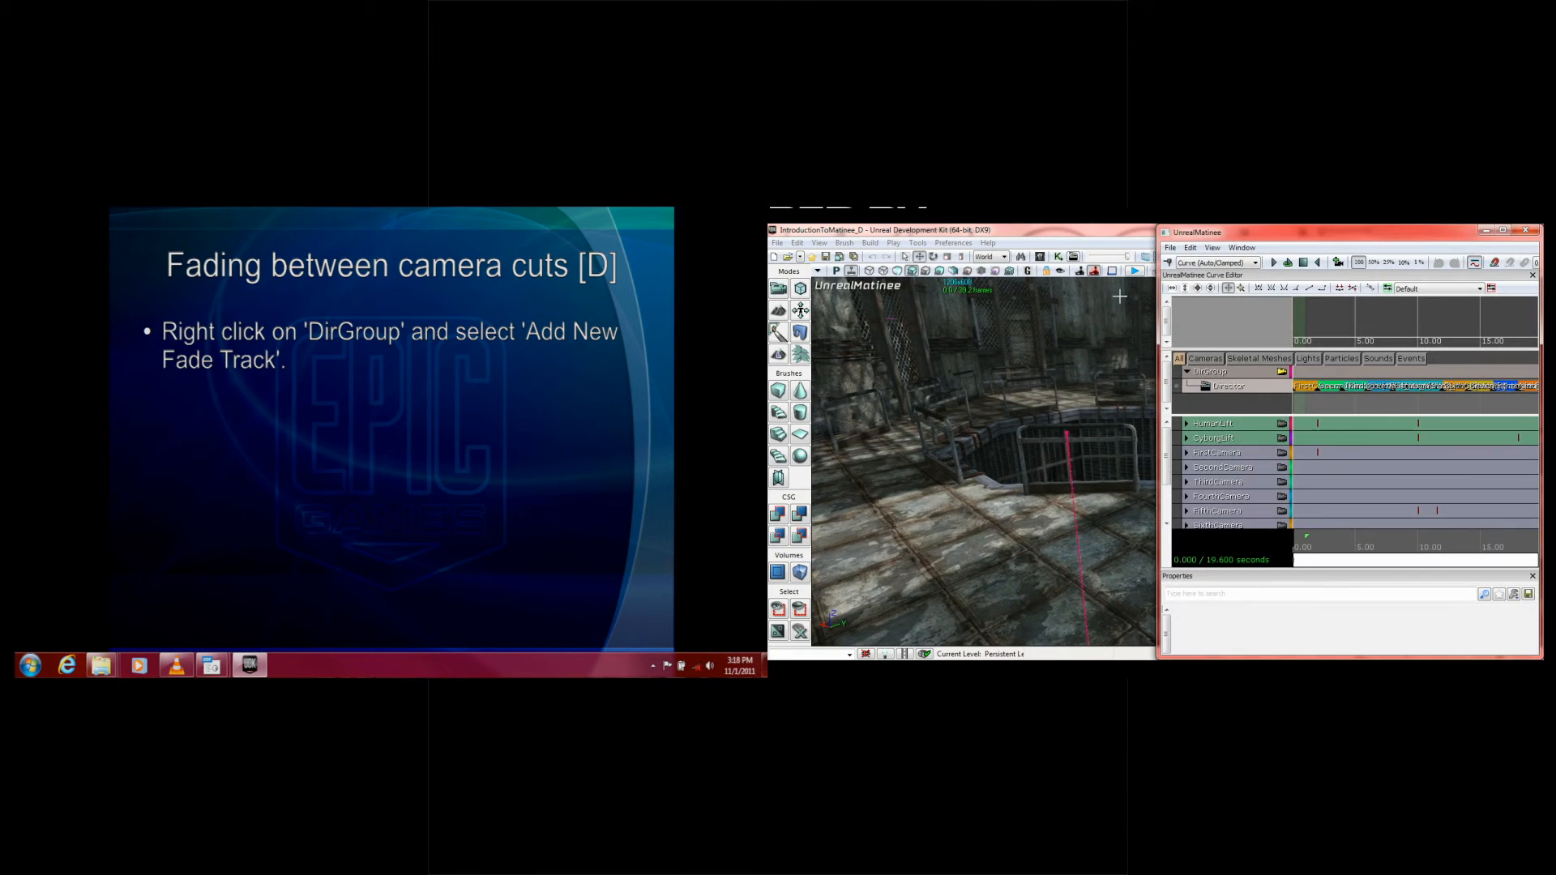
left_click(1274, 262)
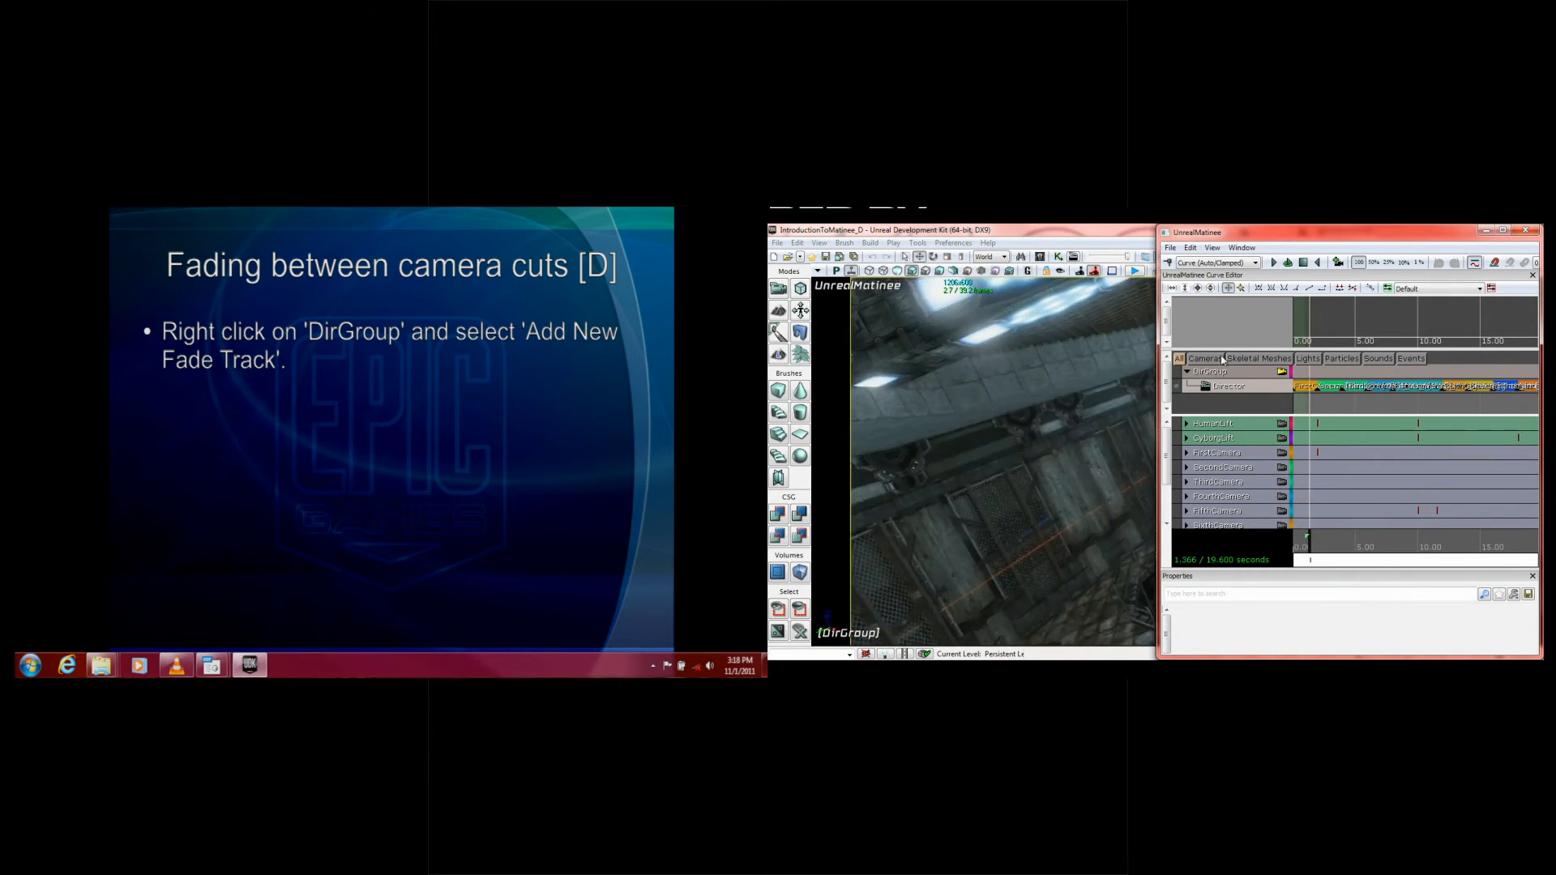
left_click(1485, 231)
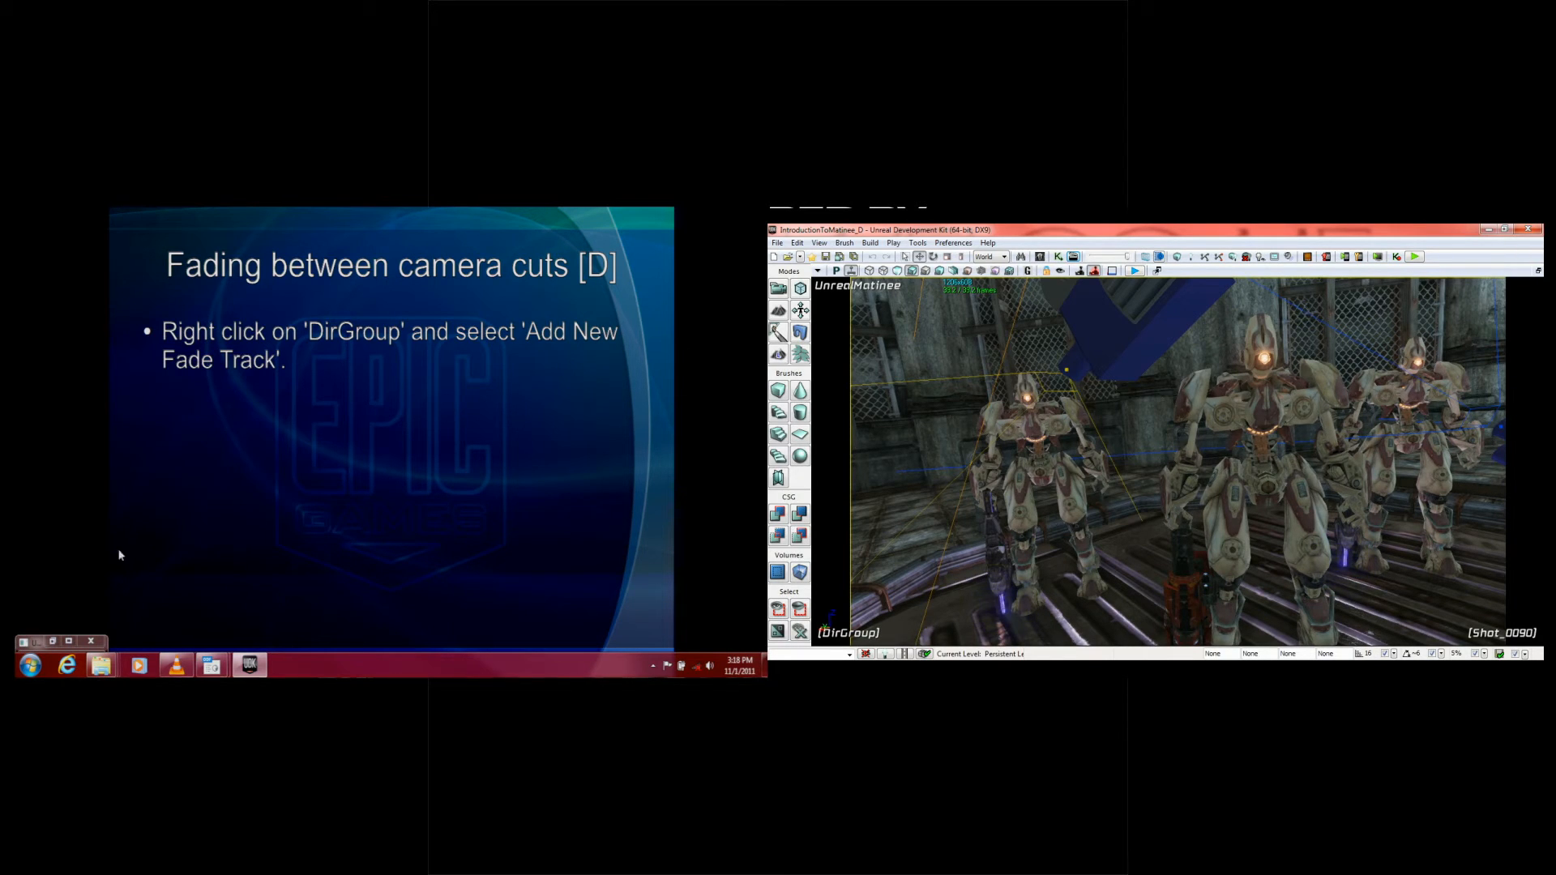
Step: Bring the Matinee window back beside the viewport and stop playback at 0 seconds
left_click(71, 641)
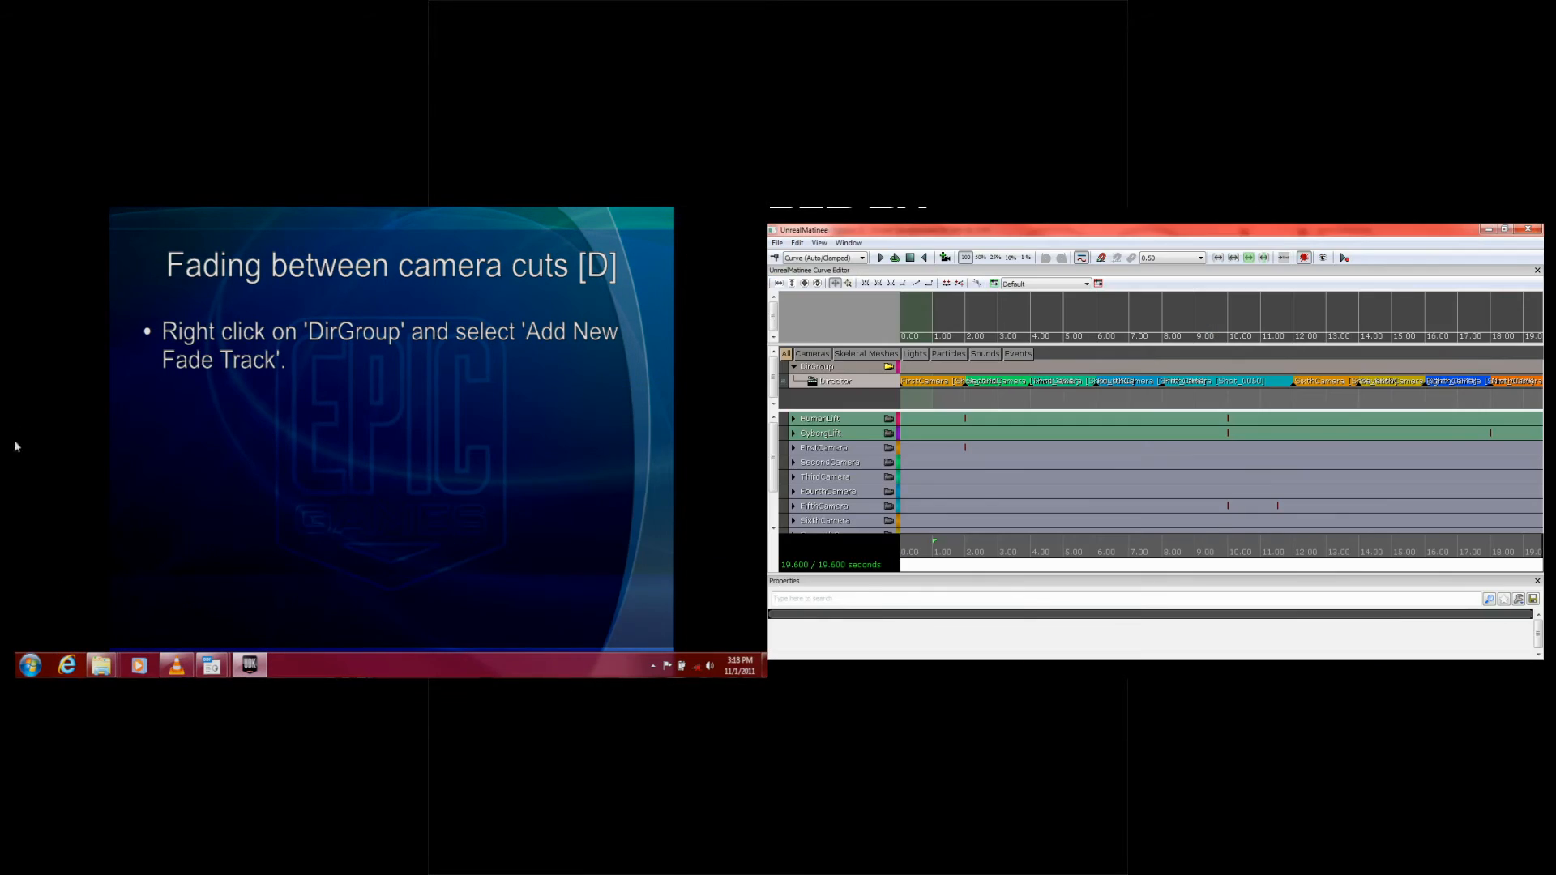
double_click(916, 229)
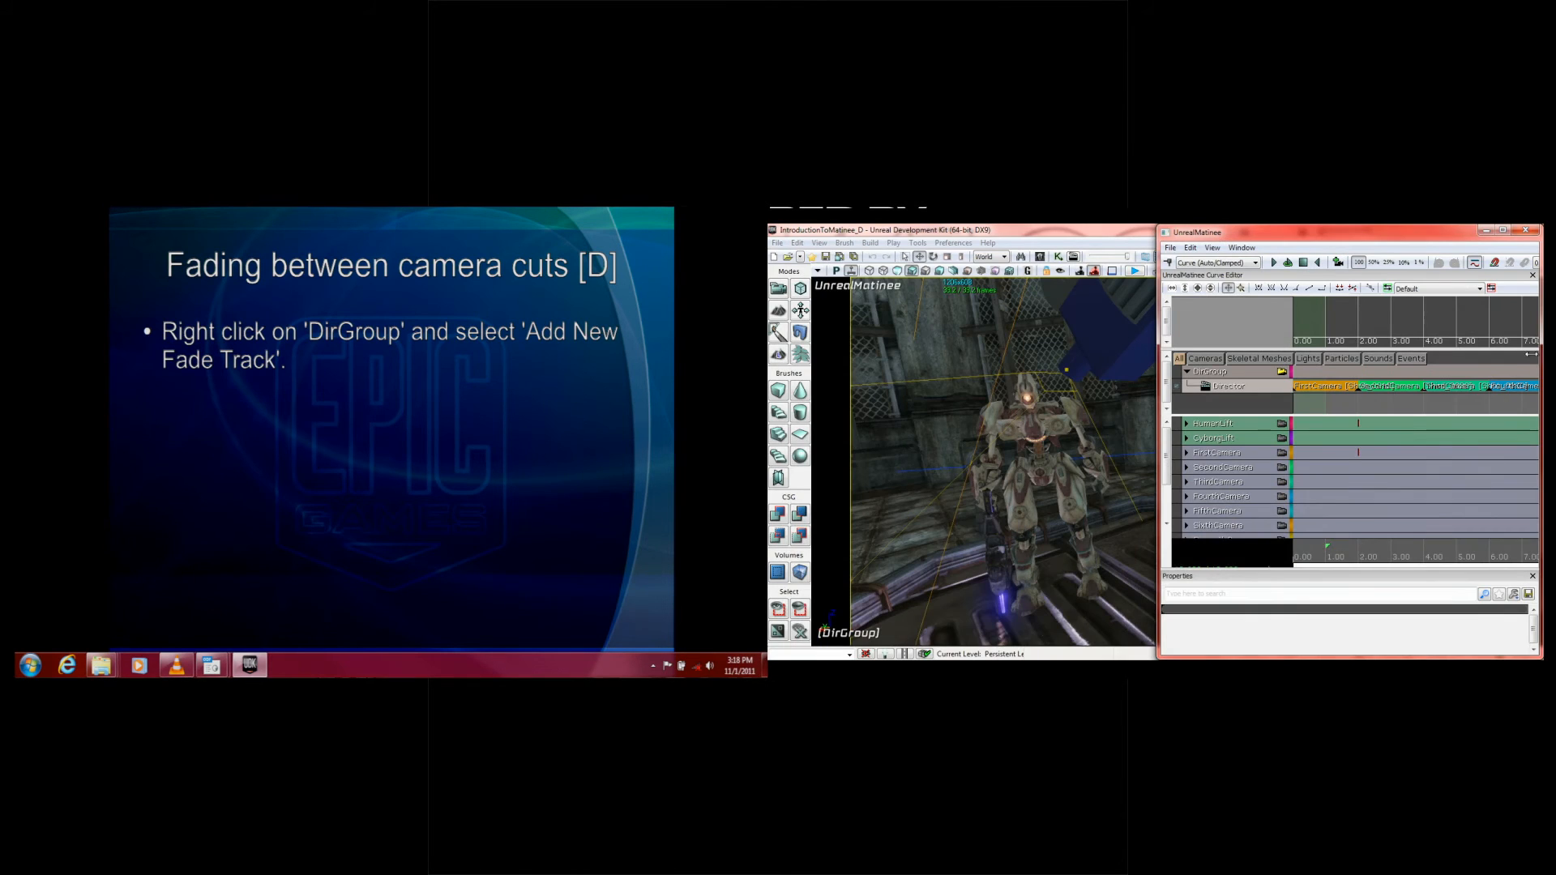
left_click(1303, 263)
right_click_drag(1045, 399, 987, 452)
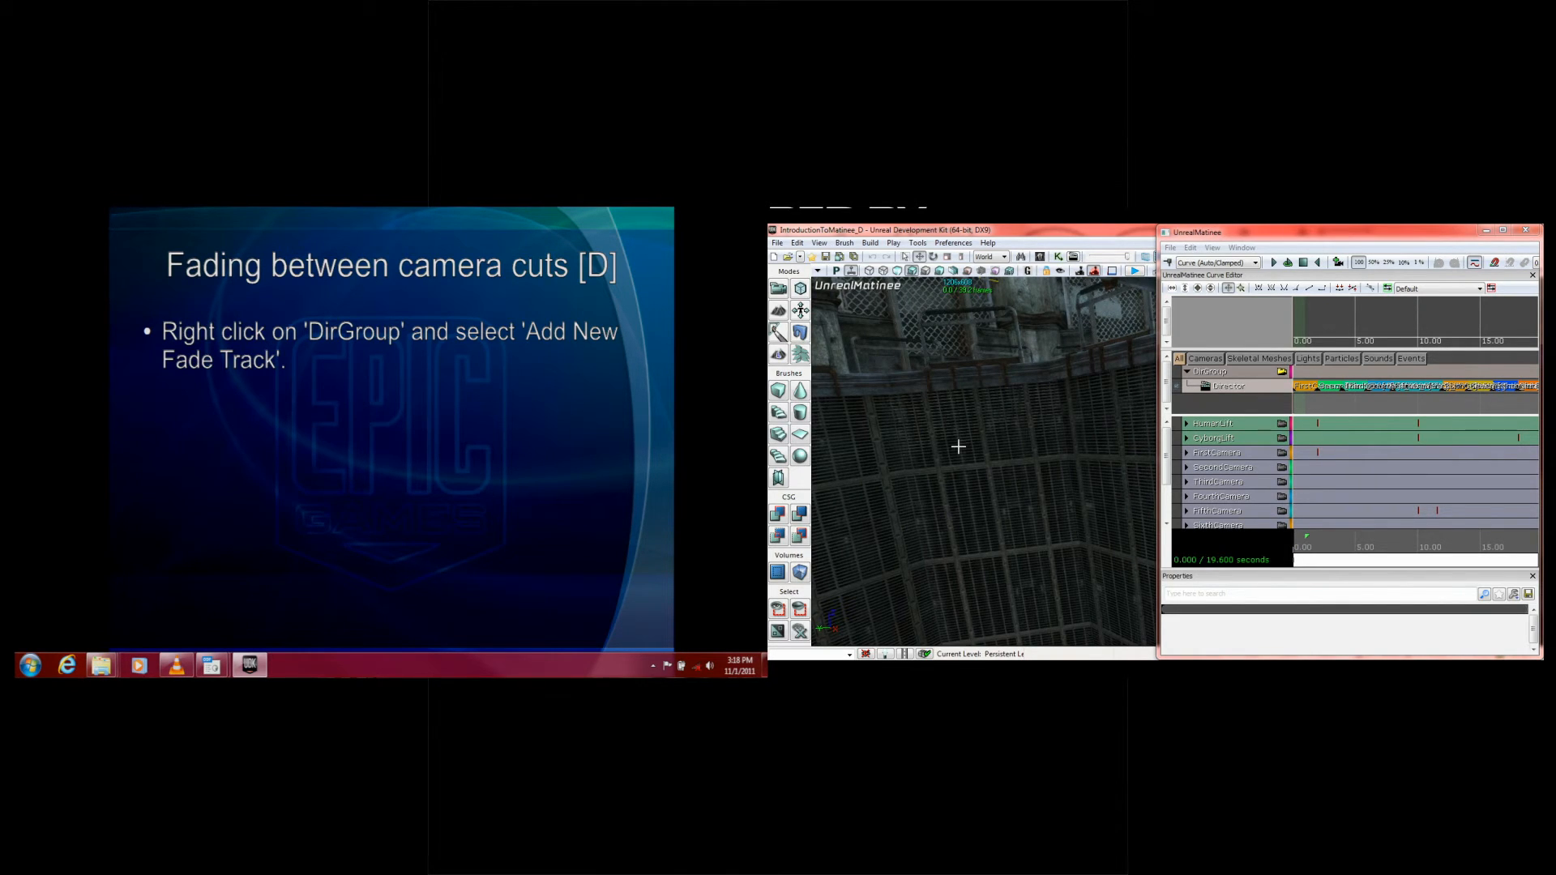
Step: Add a new Fade track to DirGroup and show the slide's instruction on inserting fade keys
right_click(1218, 372)
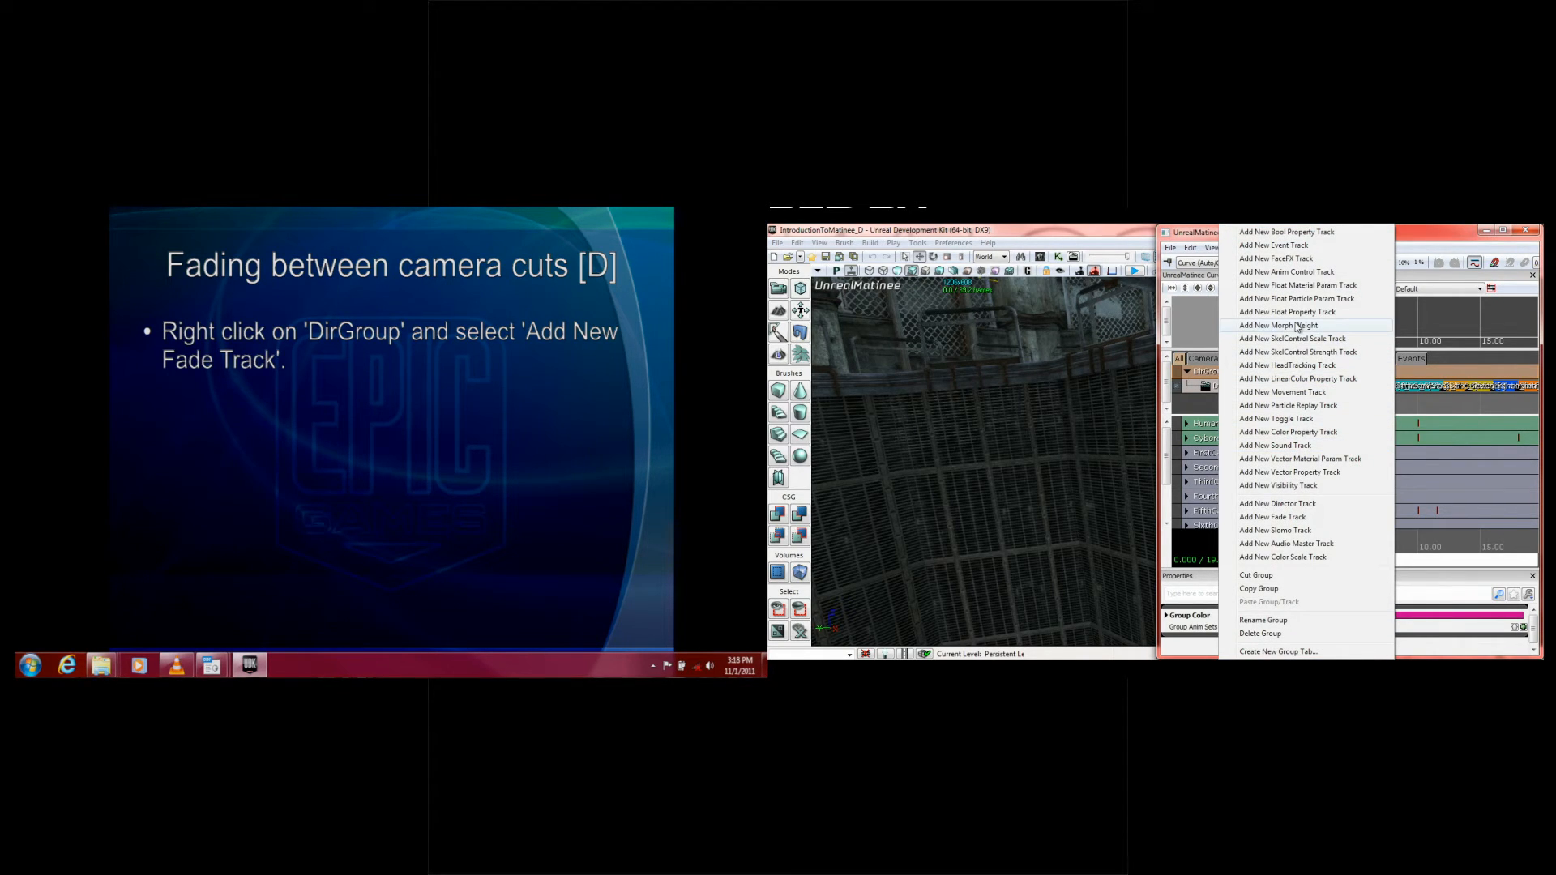
left_click(1325, 517)
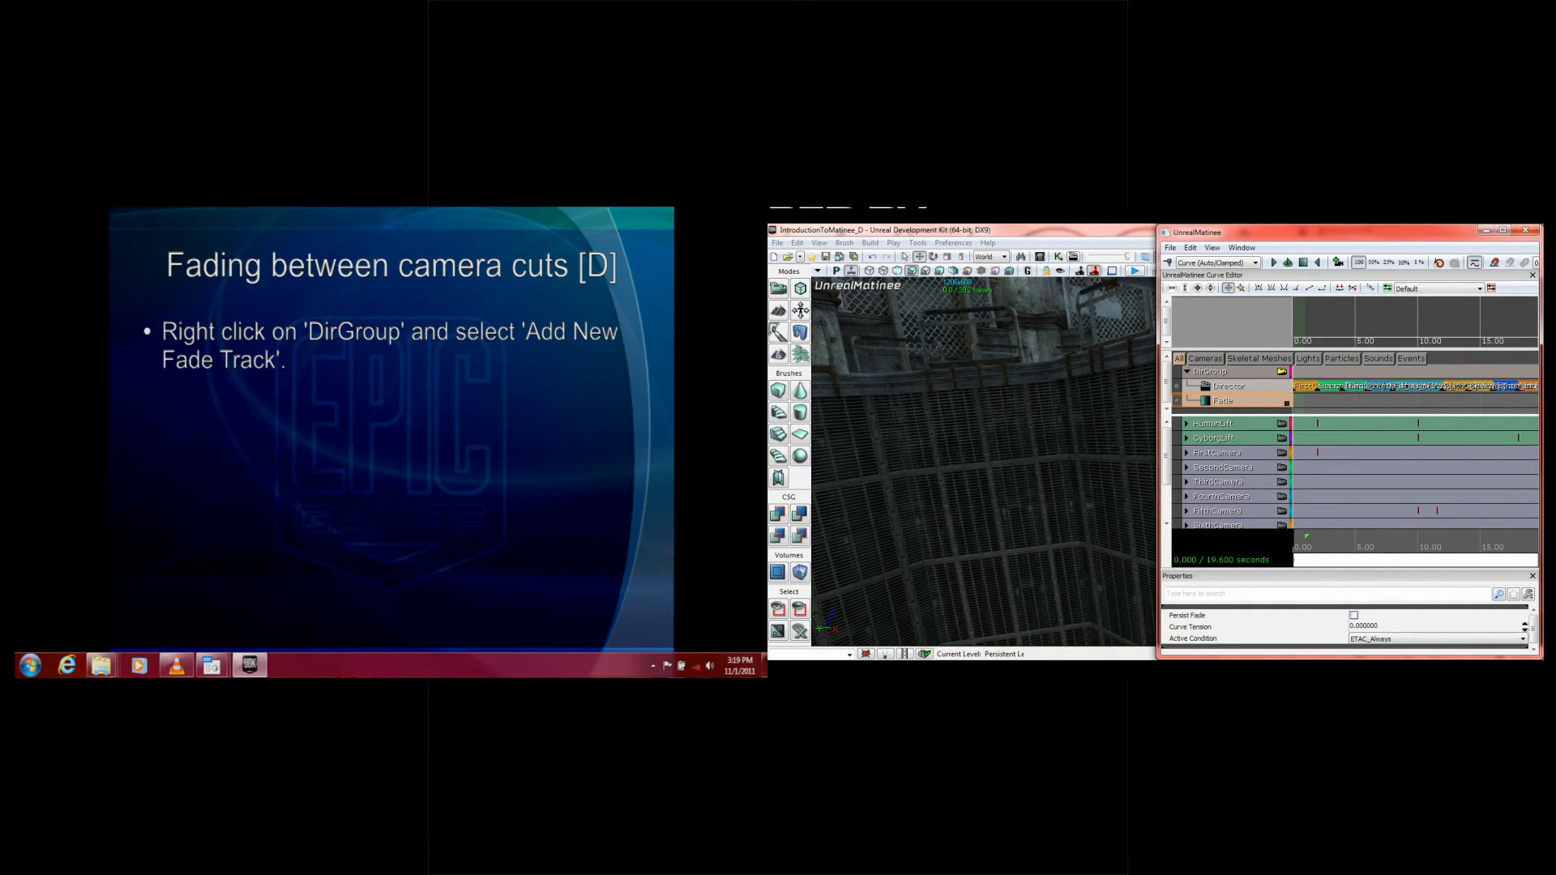
left_click(520, 370)
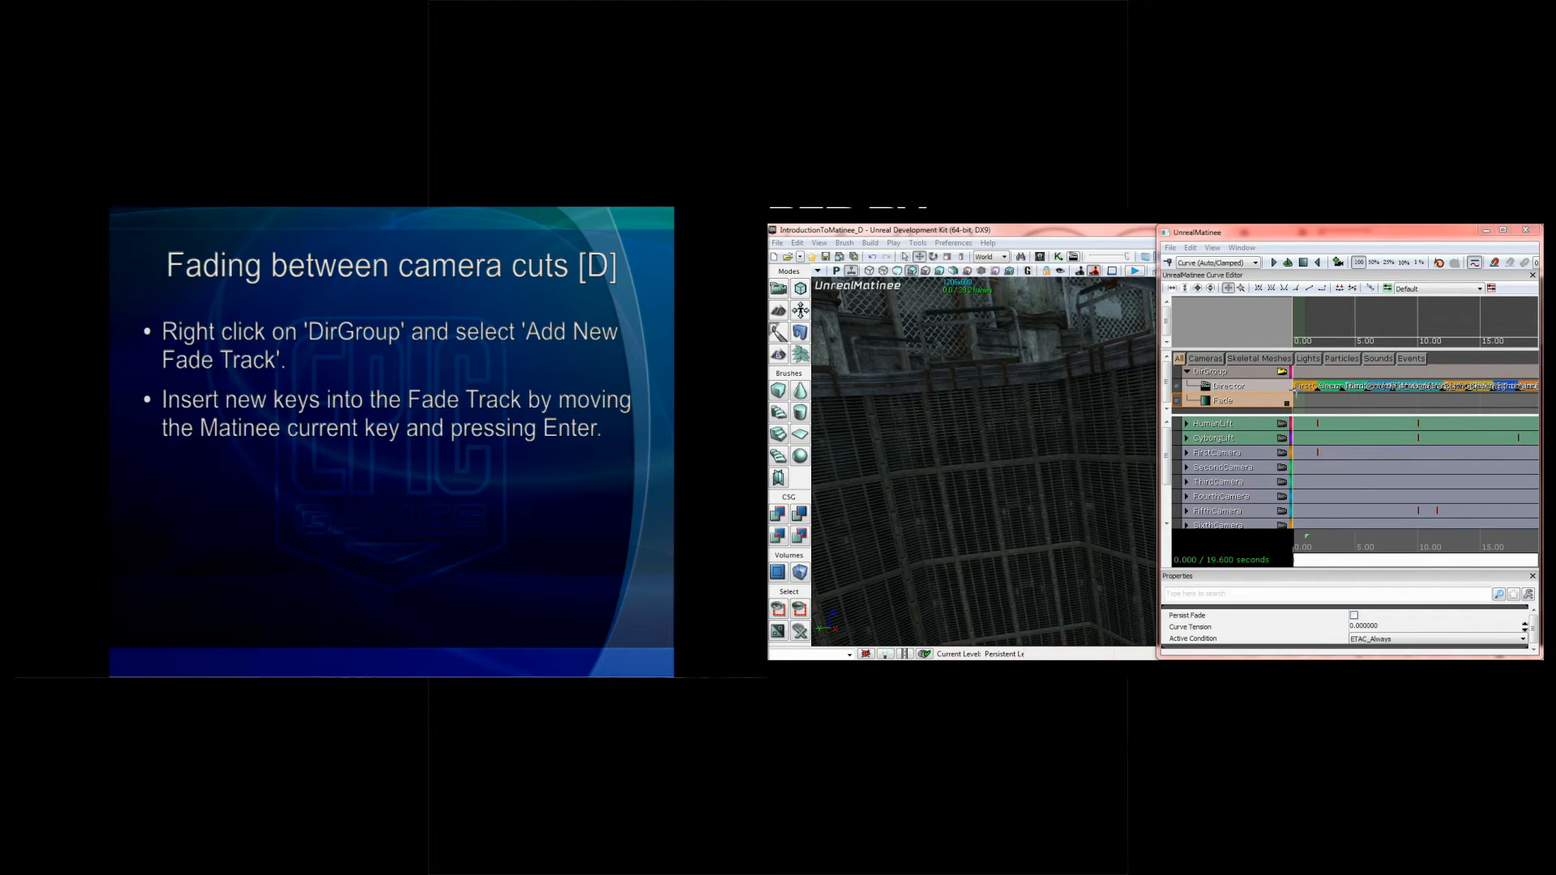
Step: Add Fade track keys at 0, 2 and 4 seconds, aligned with the first camera cuts on the Director track
left_click(1295, 386)
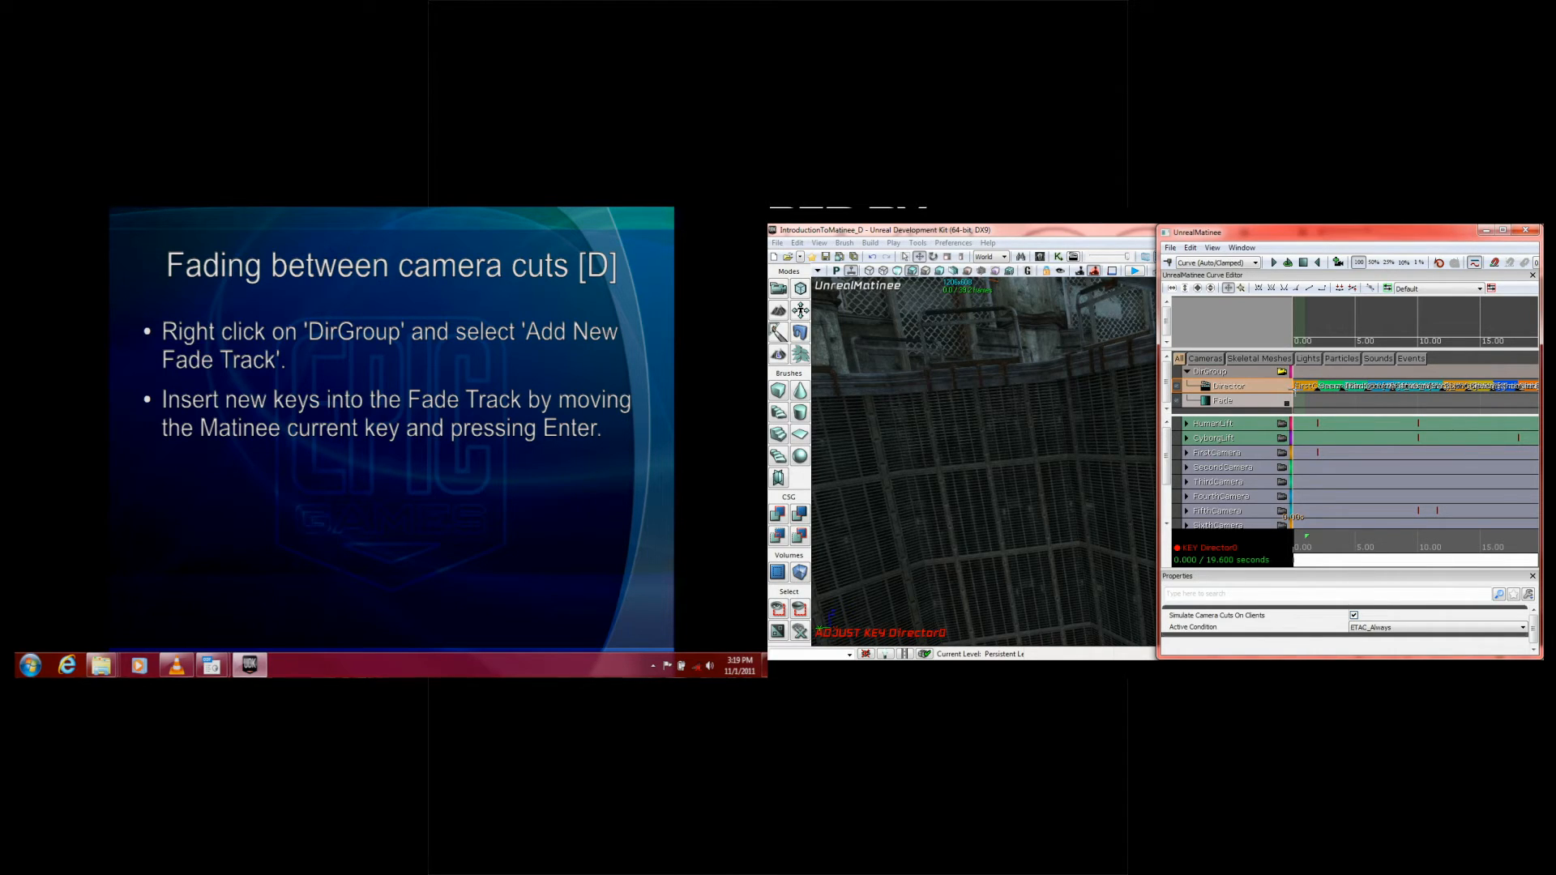
left_click(1226, 401)
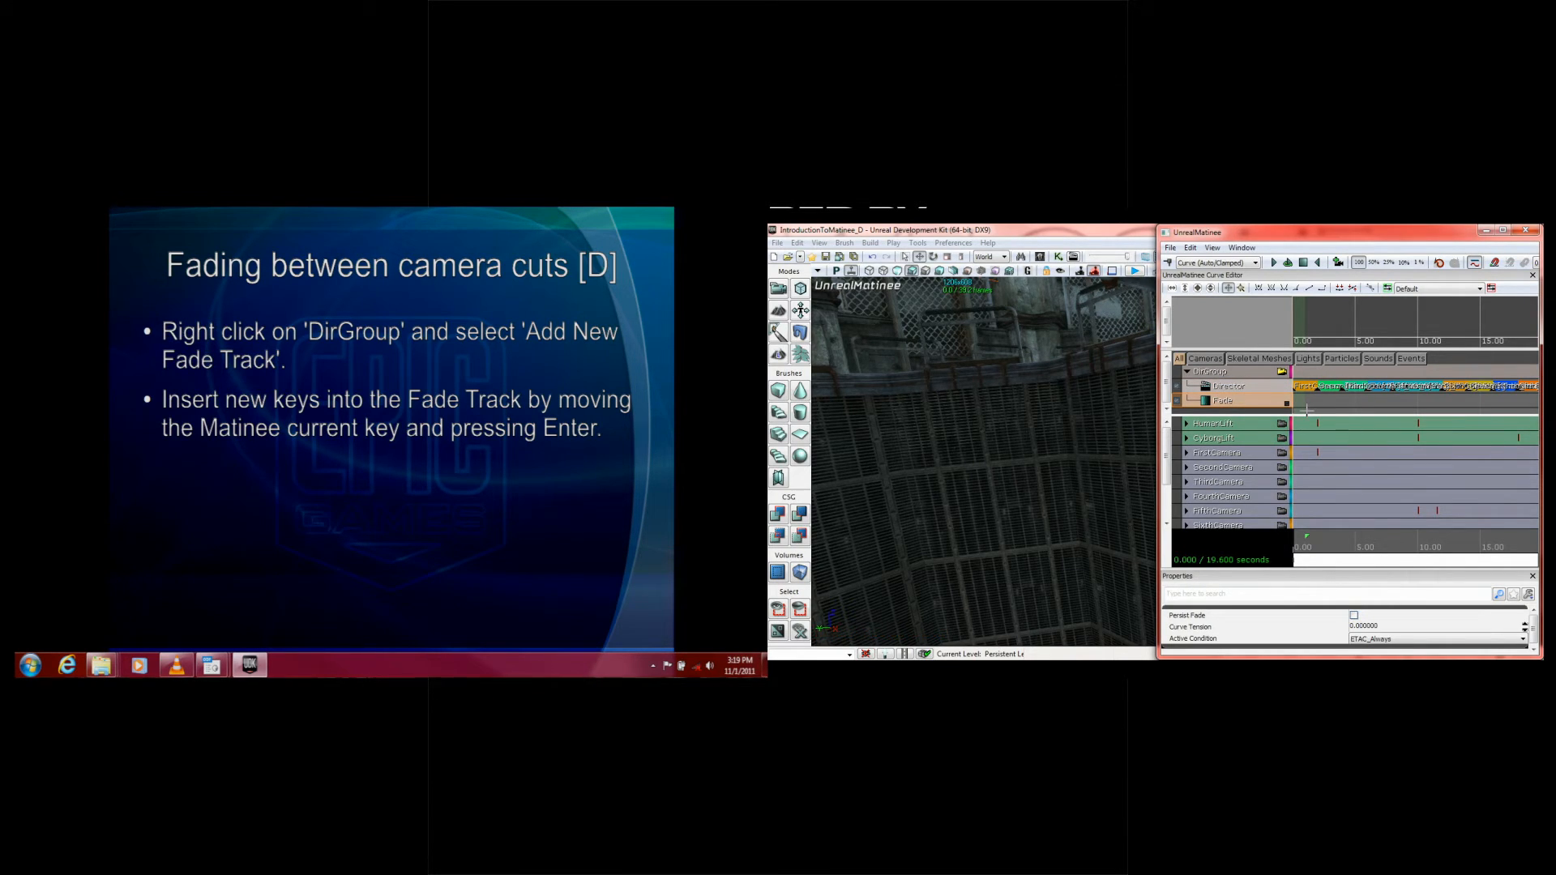
key("Return")
left_click(1318, 390)
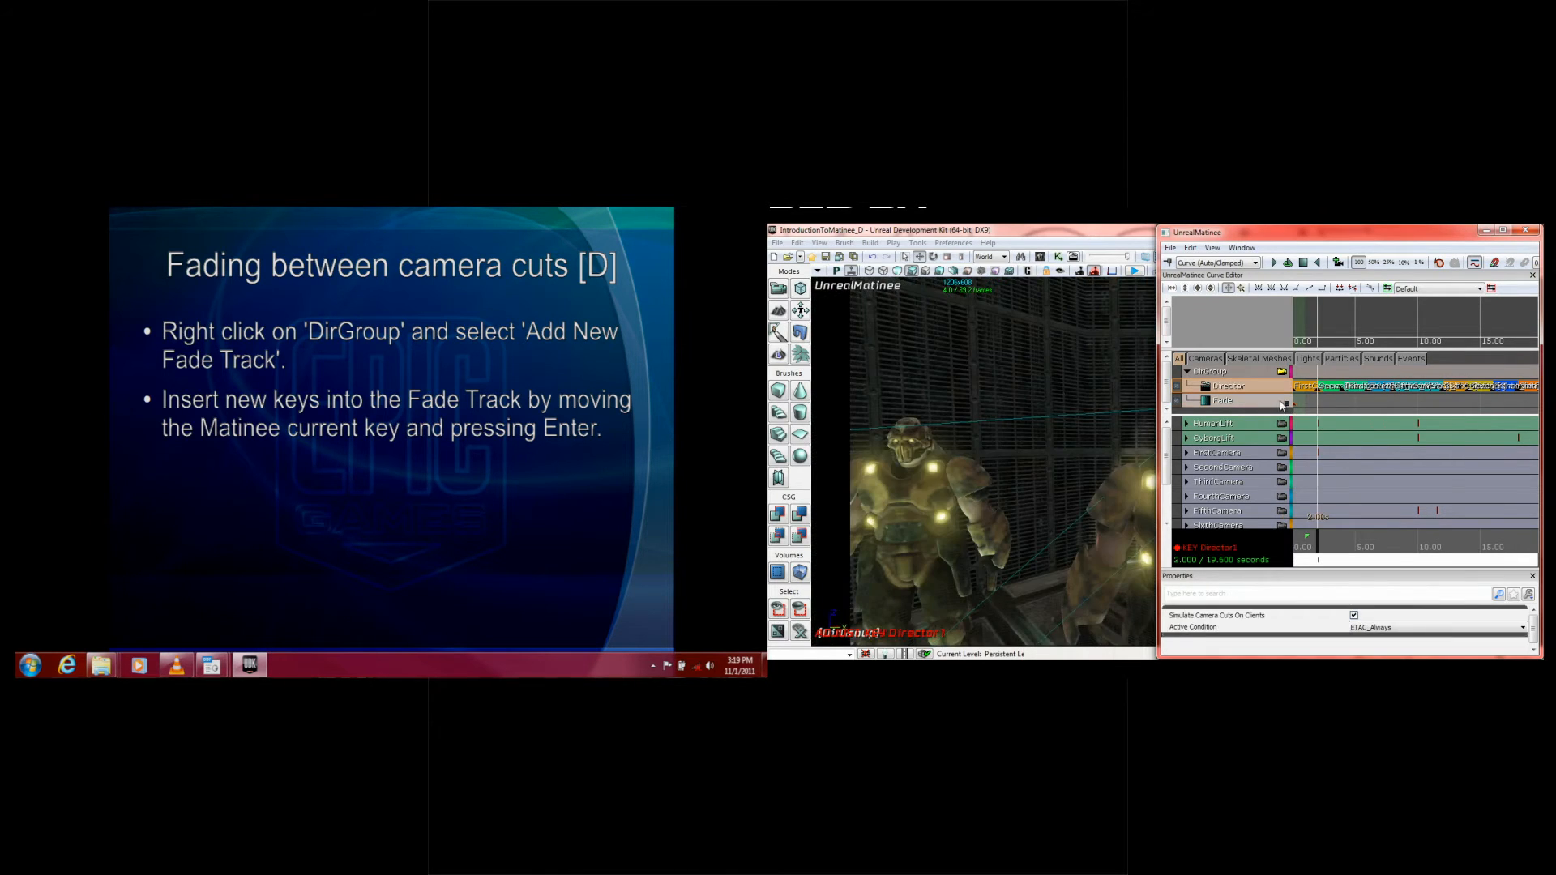
left_click(1276, 403)
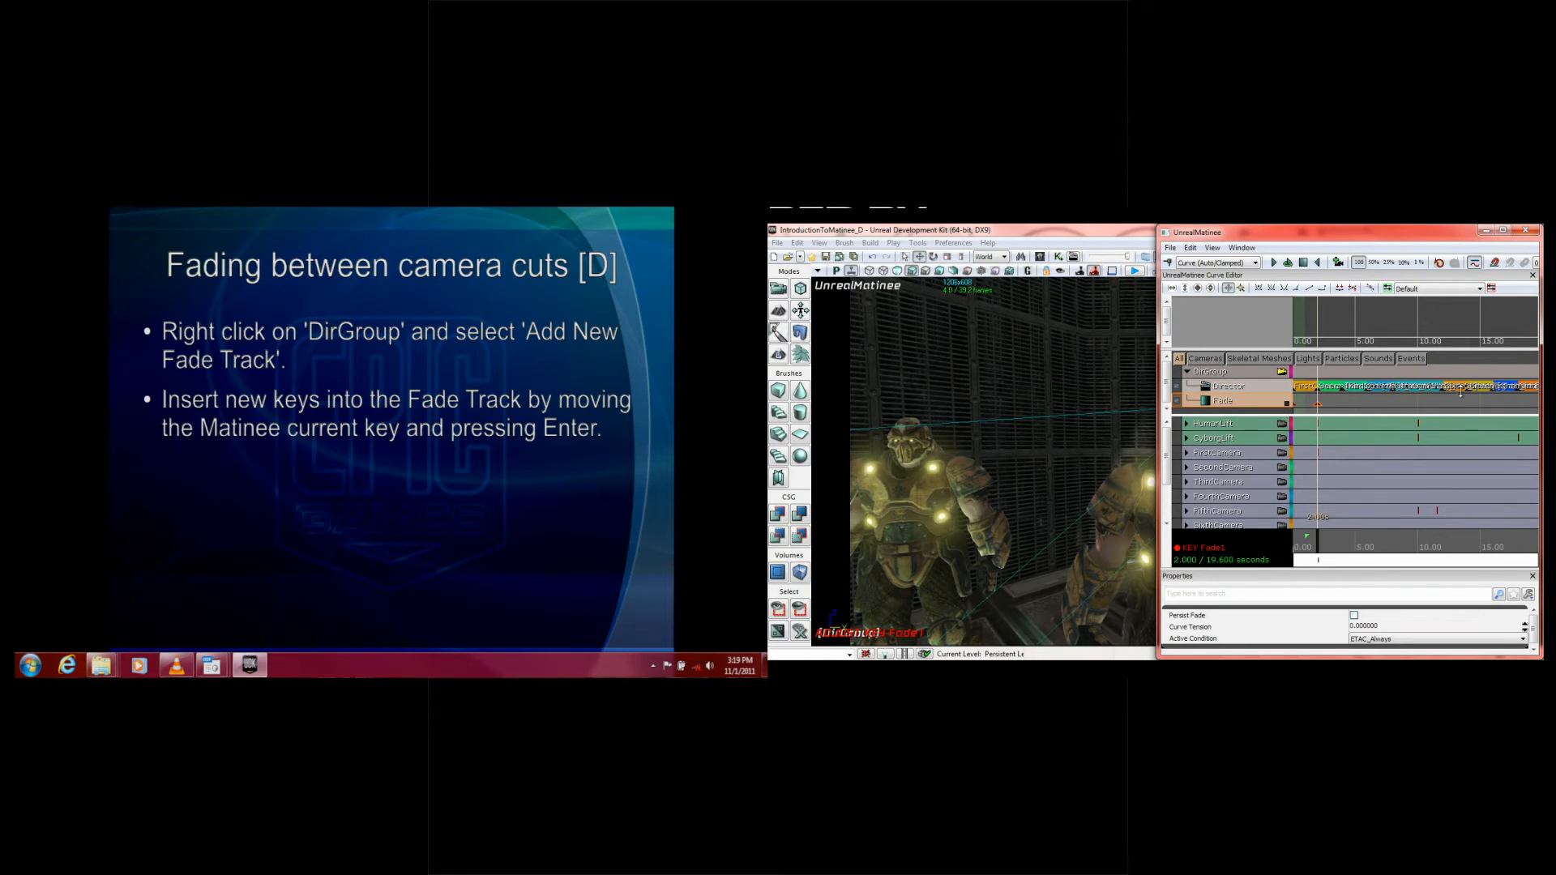
left_click(1343, 387)
left_click(1265, 403)
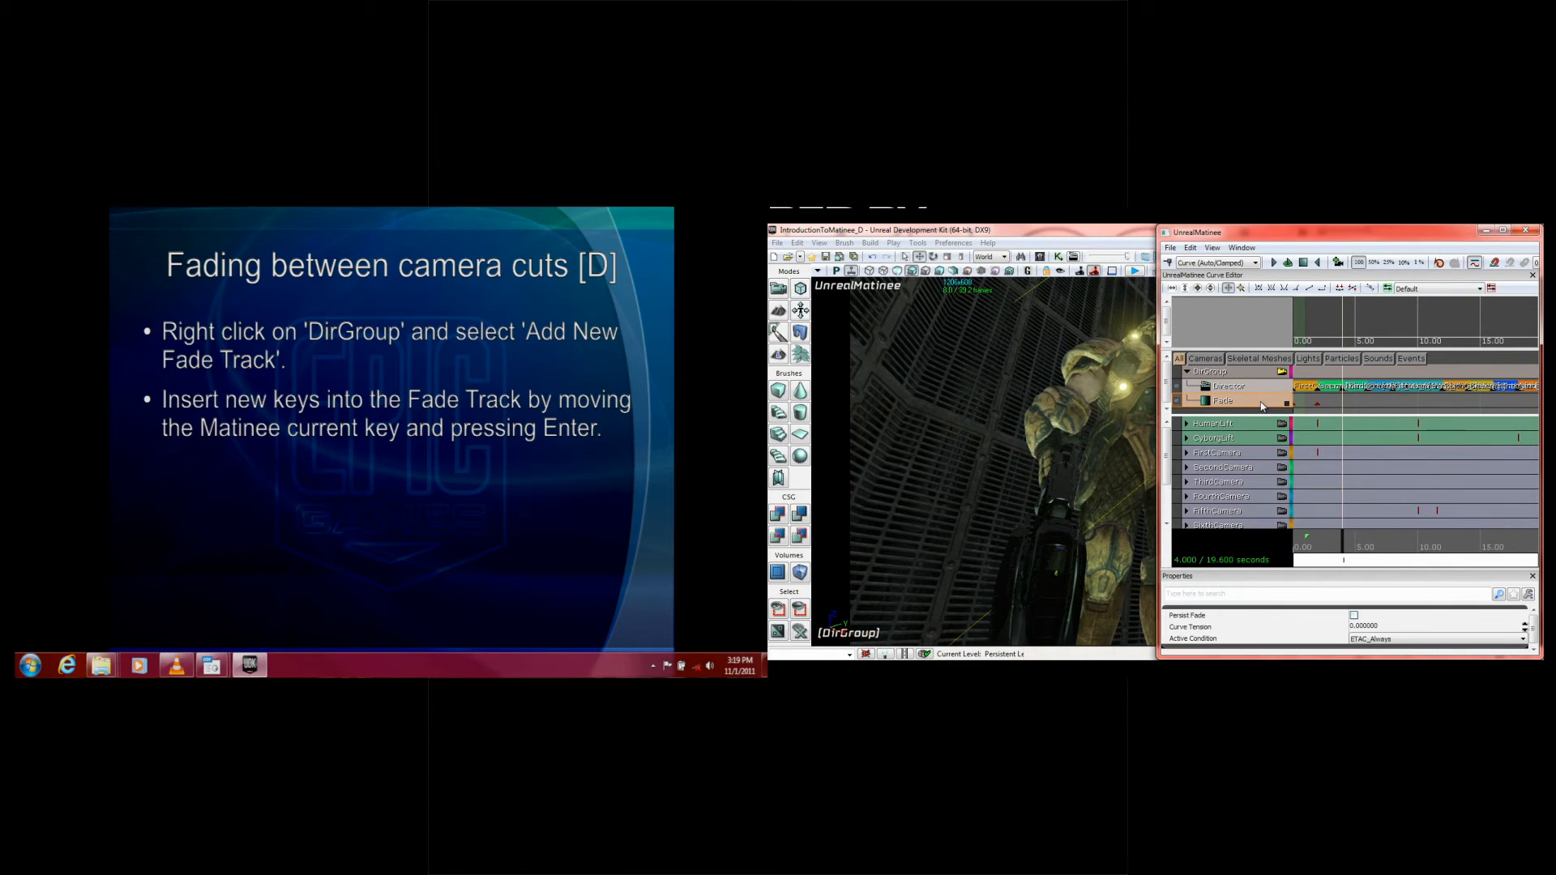
key("Return")
left_click(1374, 401)
Step: Move and widen the Matinee window to expose the snap settings, and set the snap size to 0.10
left_click(1319, 404)
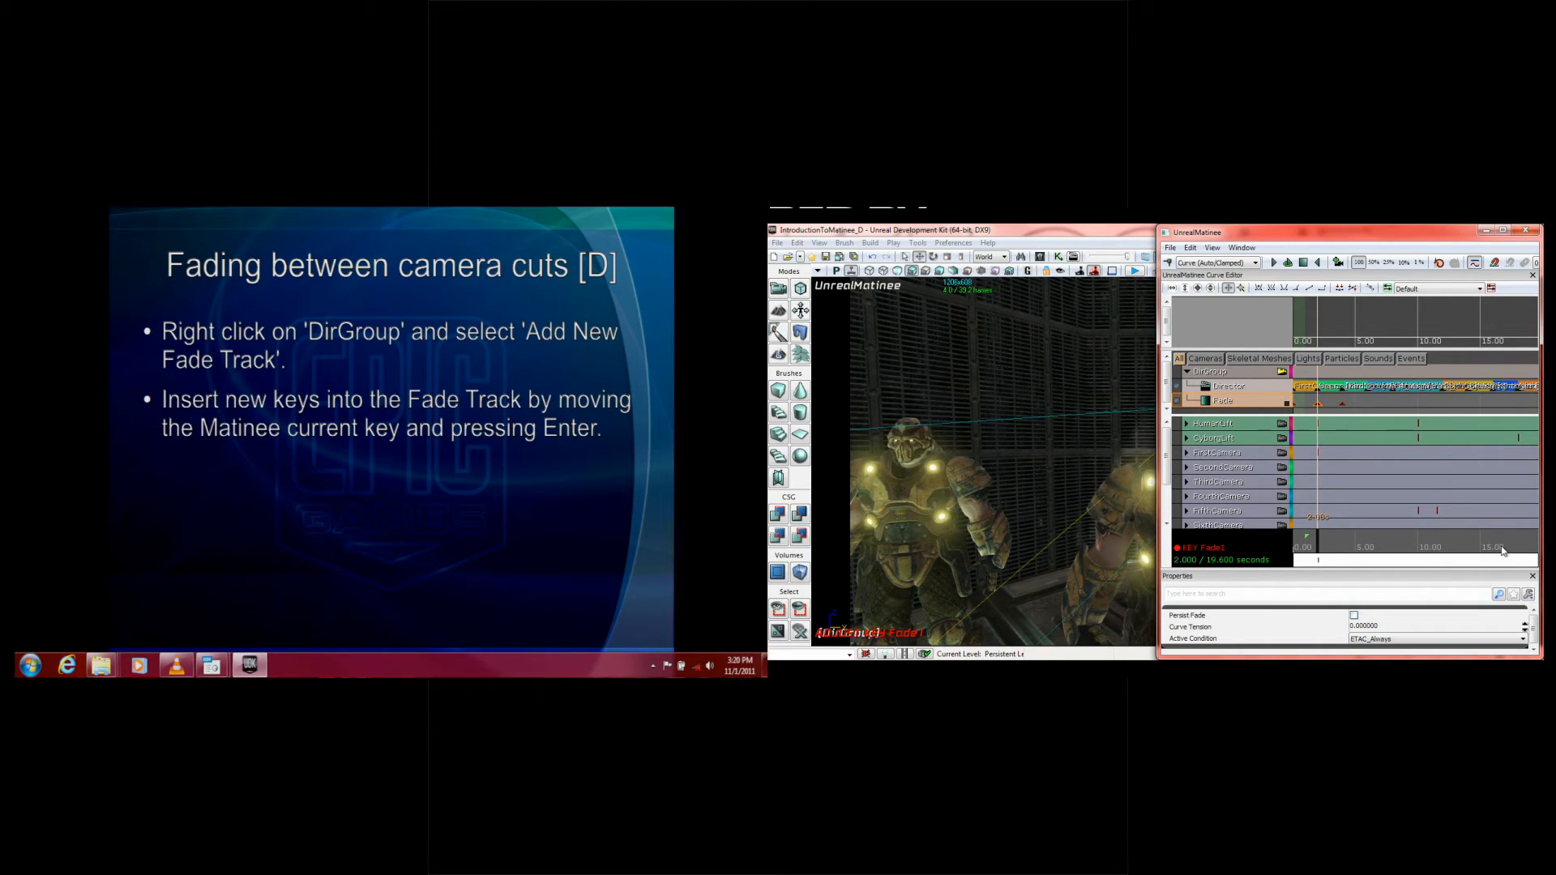
left_click(1326, 403)
key("Left")
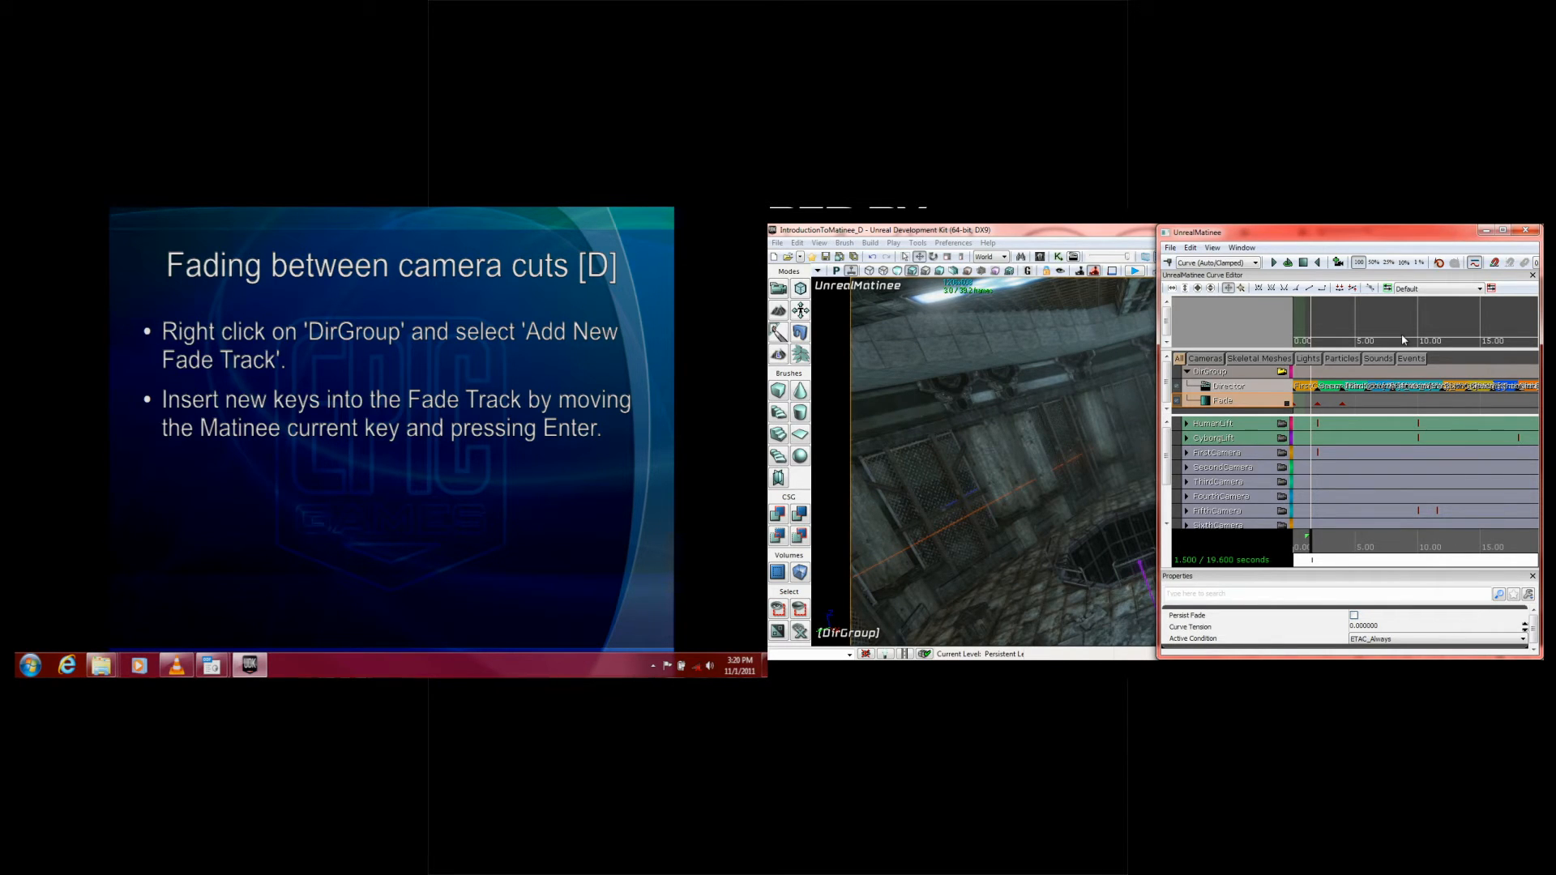
left_click_drag(1333, 235, 1175, 234)
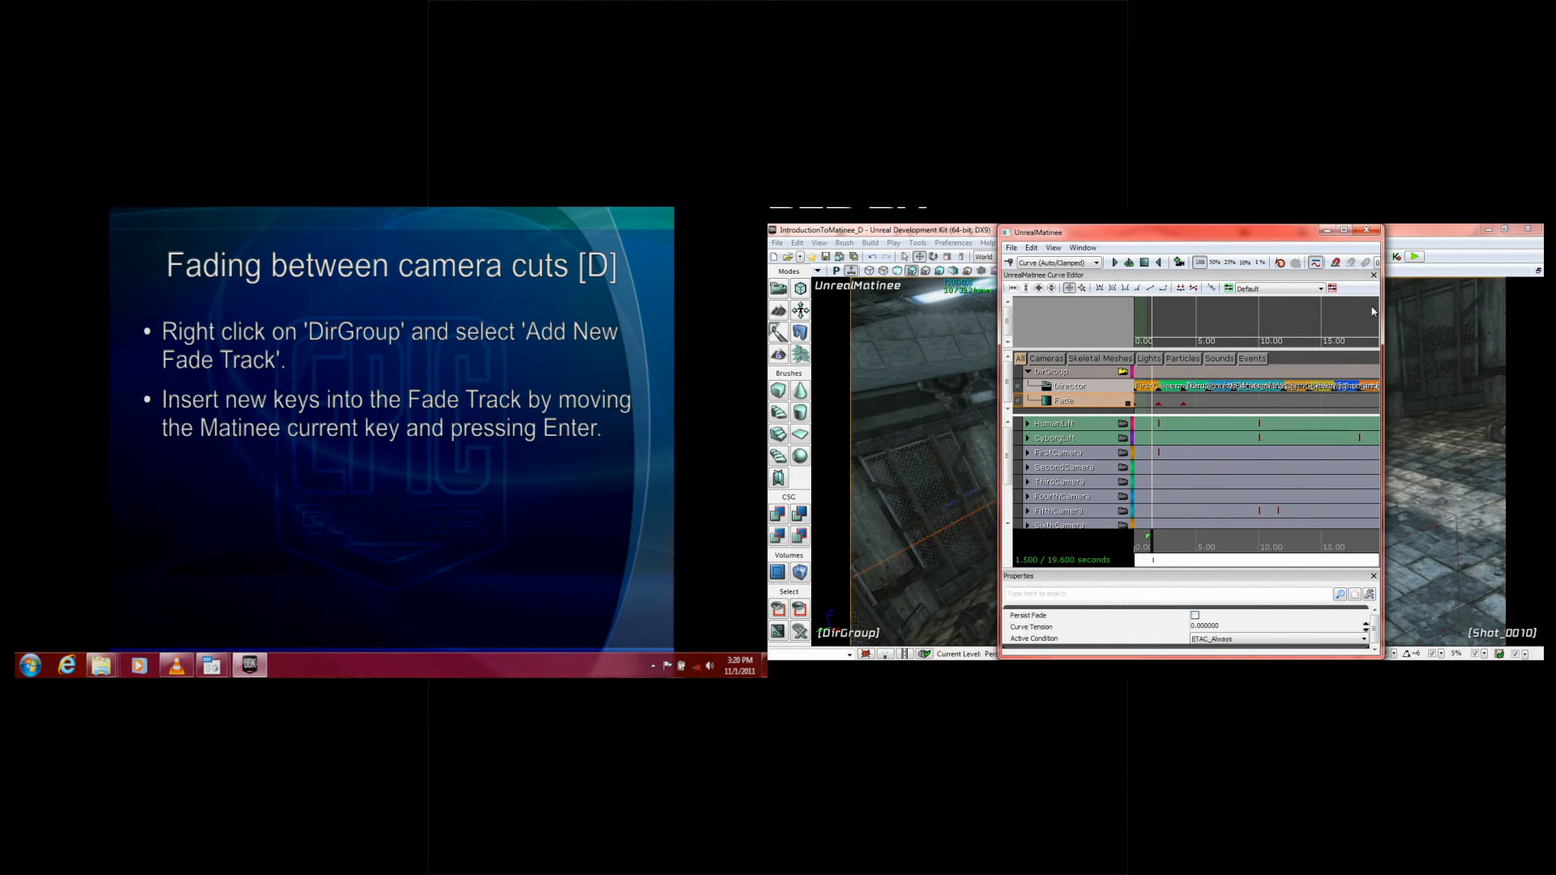
left_click_drag(1383, 312, 1471, 310)
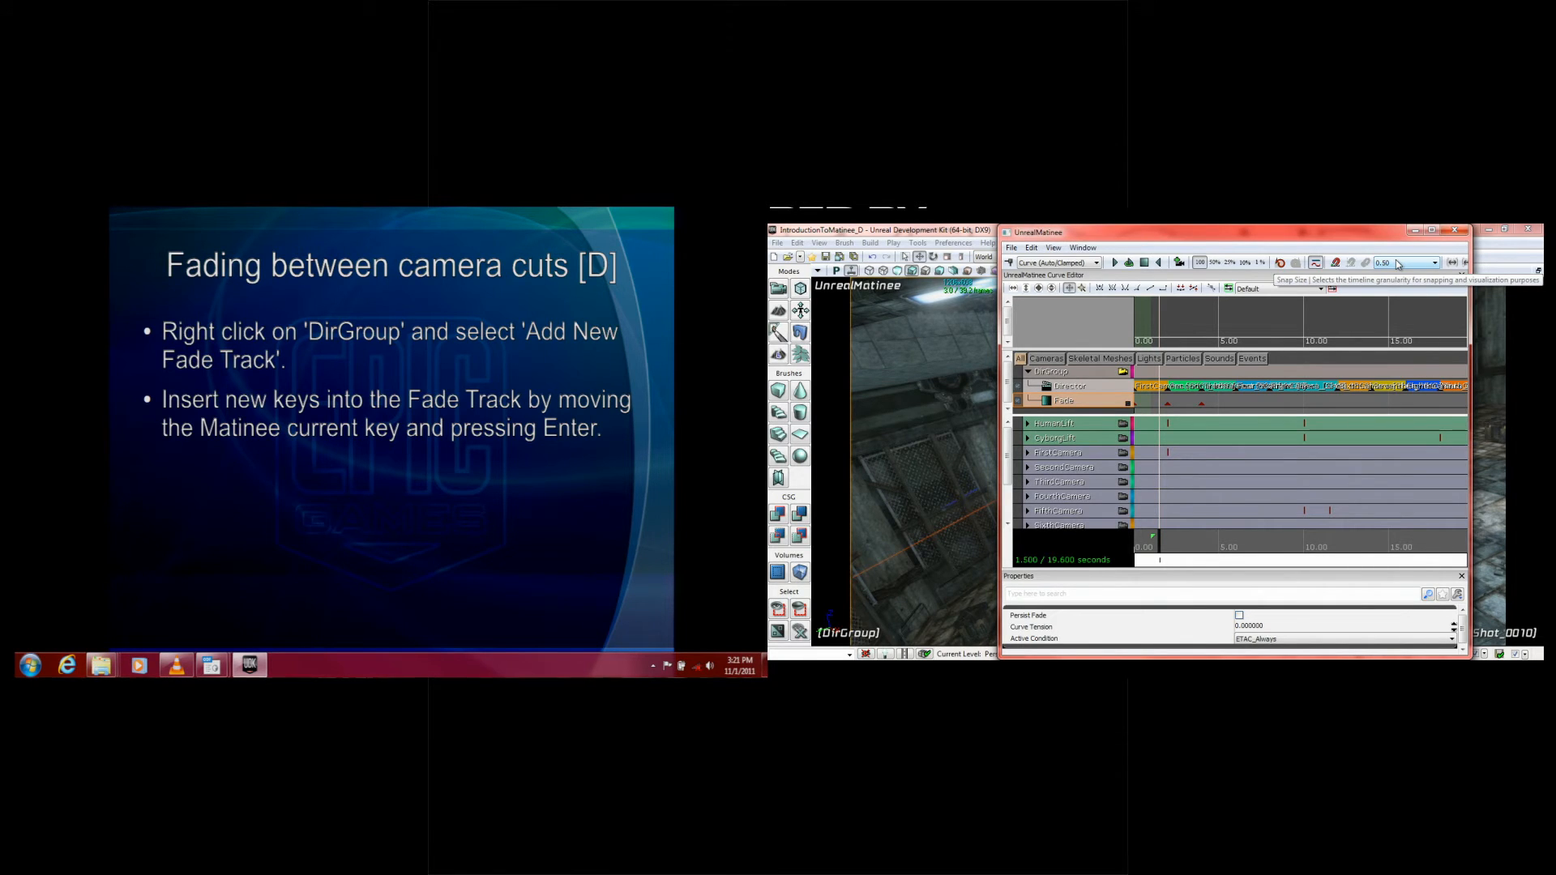
left_click(1405, 263)
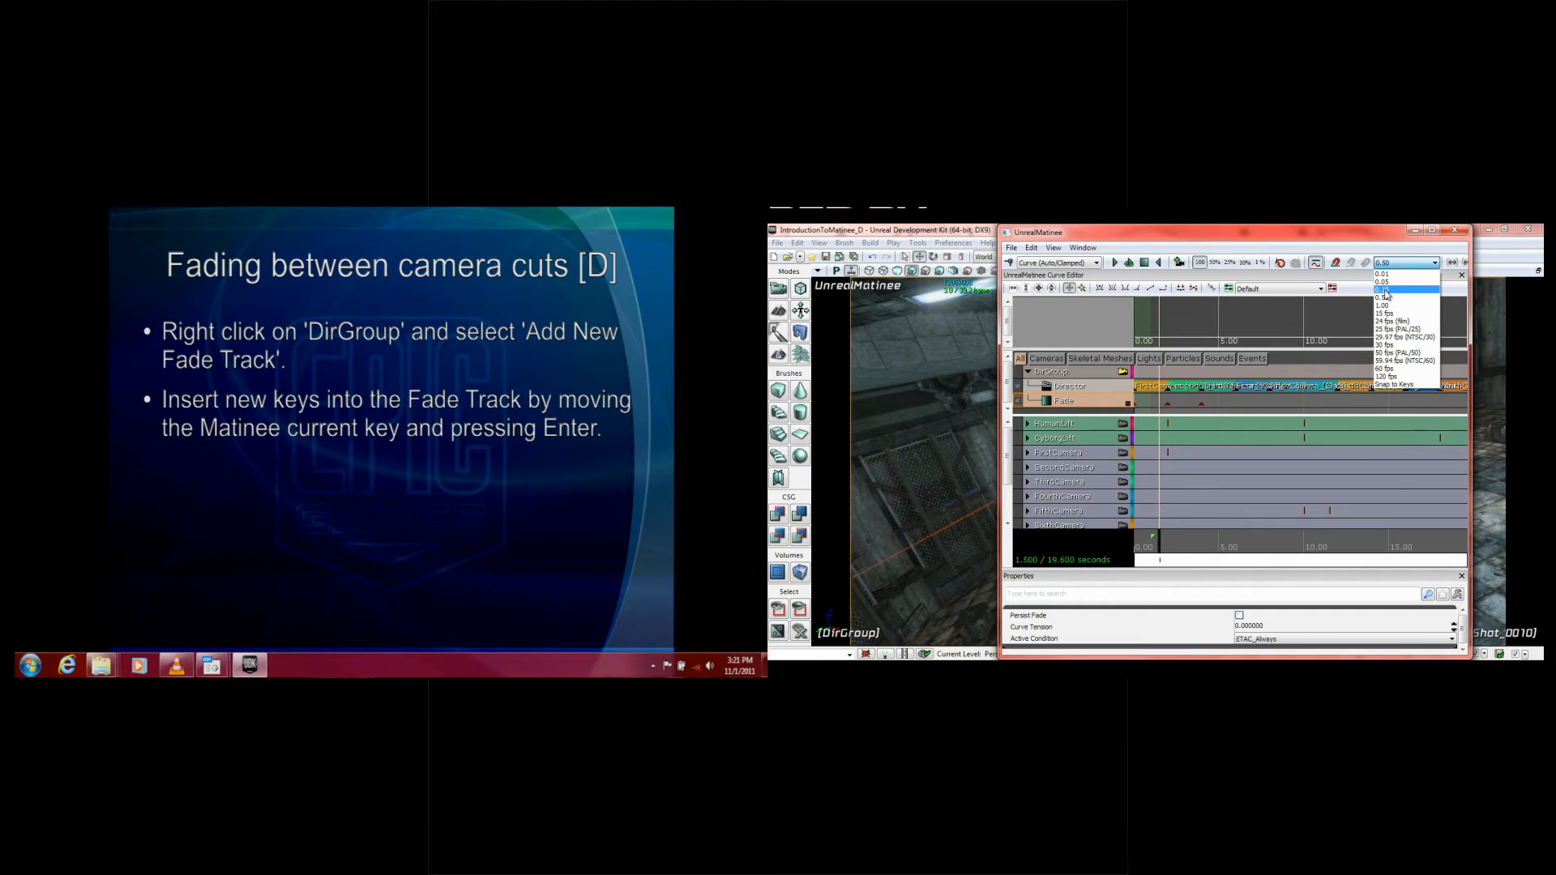
left_click(1386, 292)
Step: Add a Fade track key at 0.1 seconds, one snap interval after the key at 0 seconds
left_click(1168, 403)
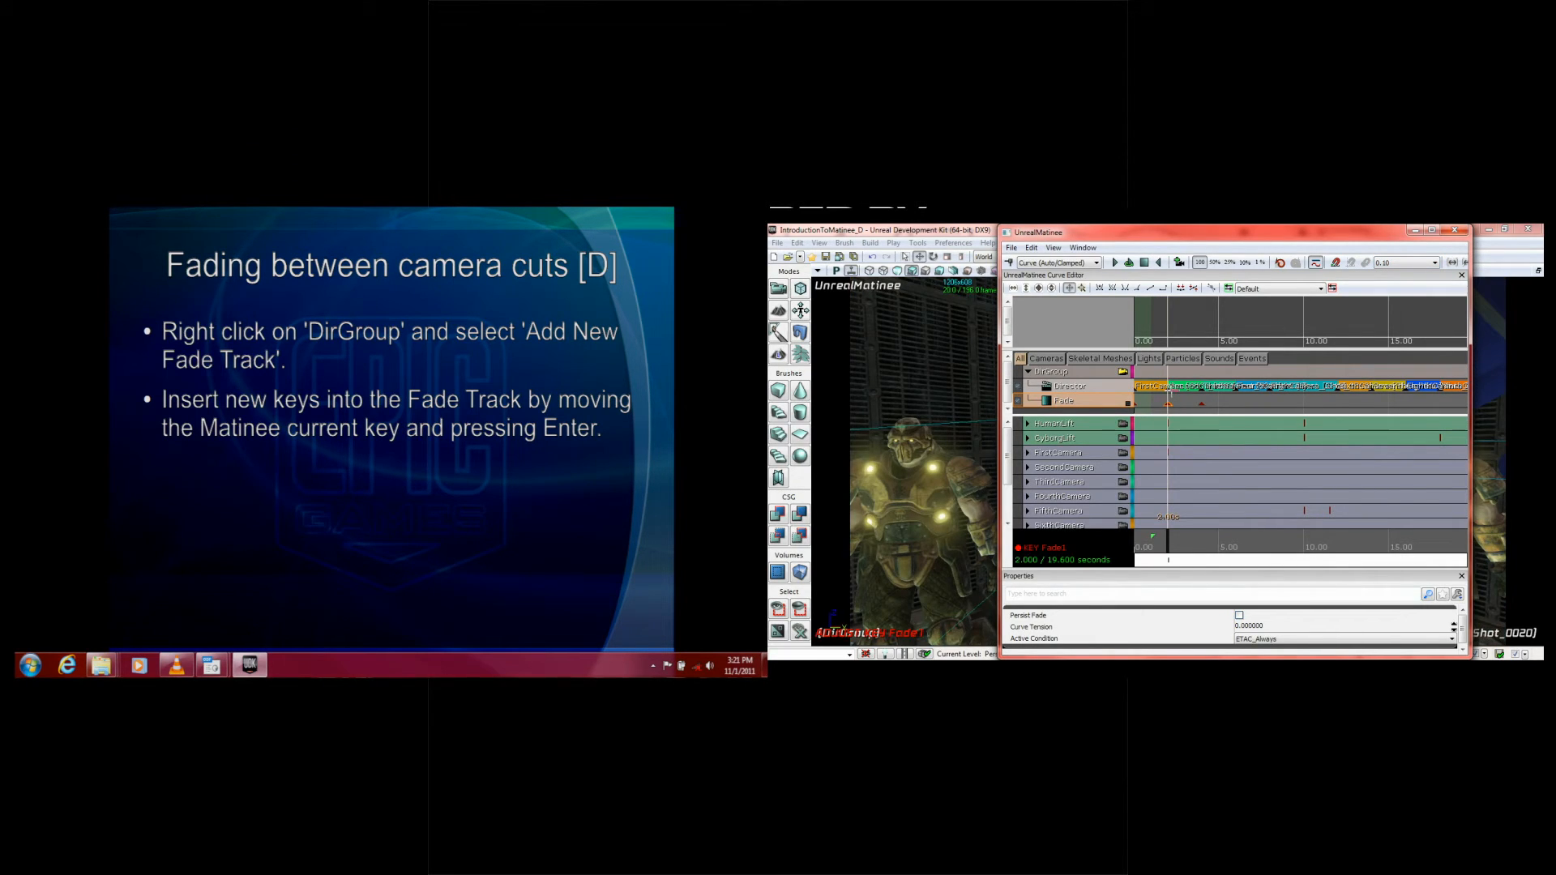
left_click(1195, 409)
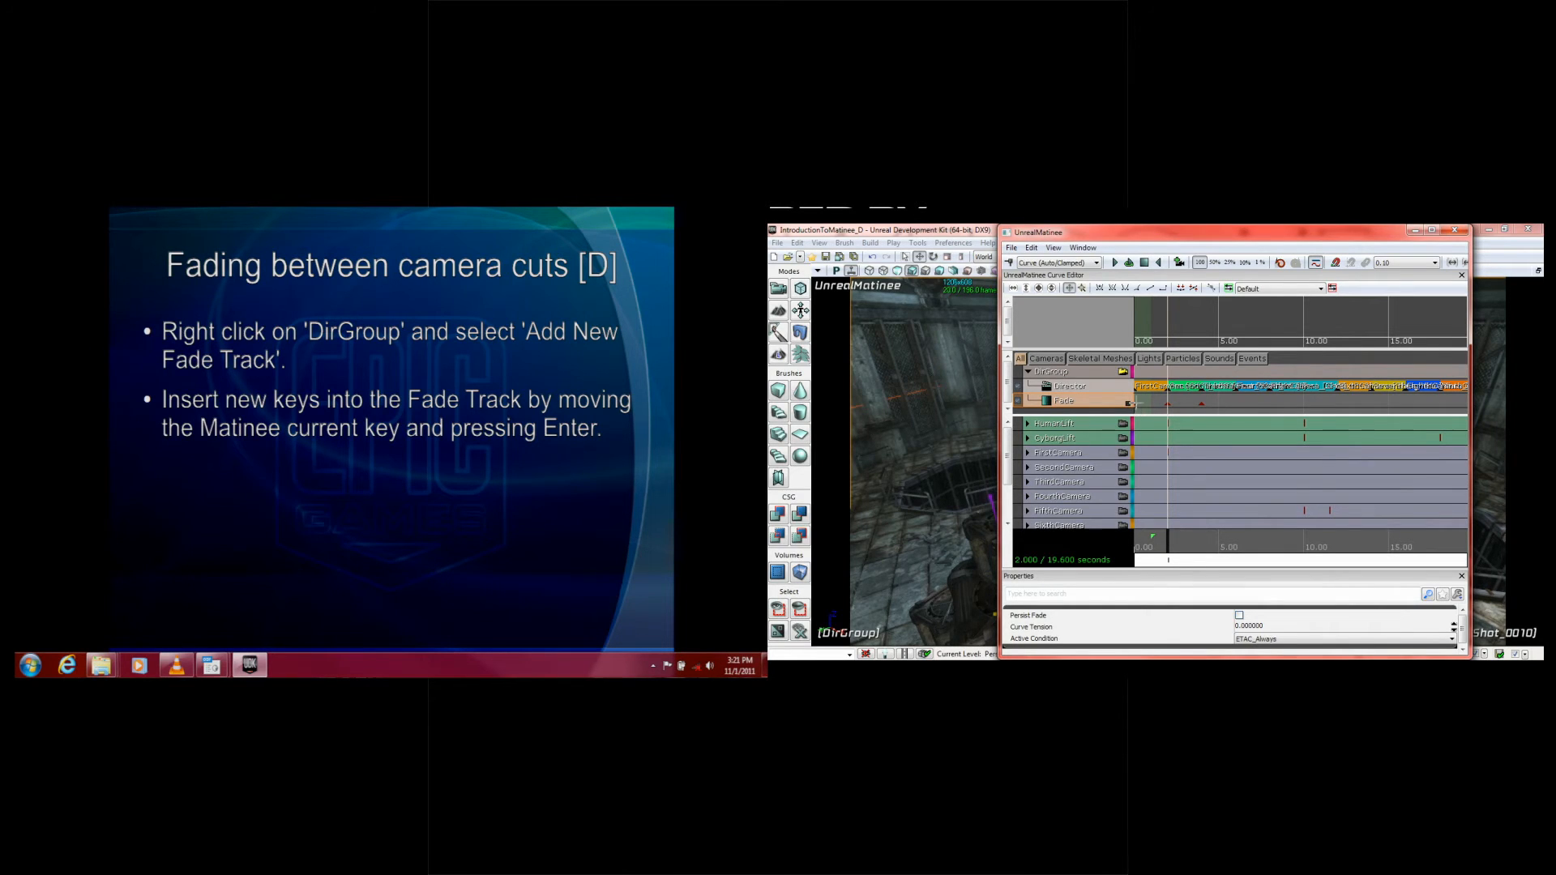
left_click(1133, 403)
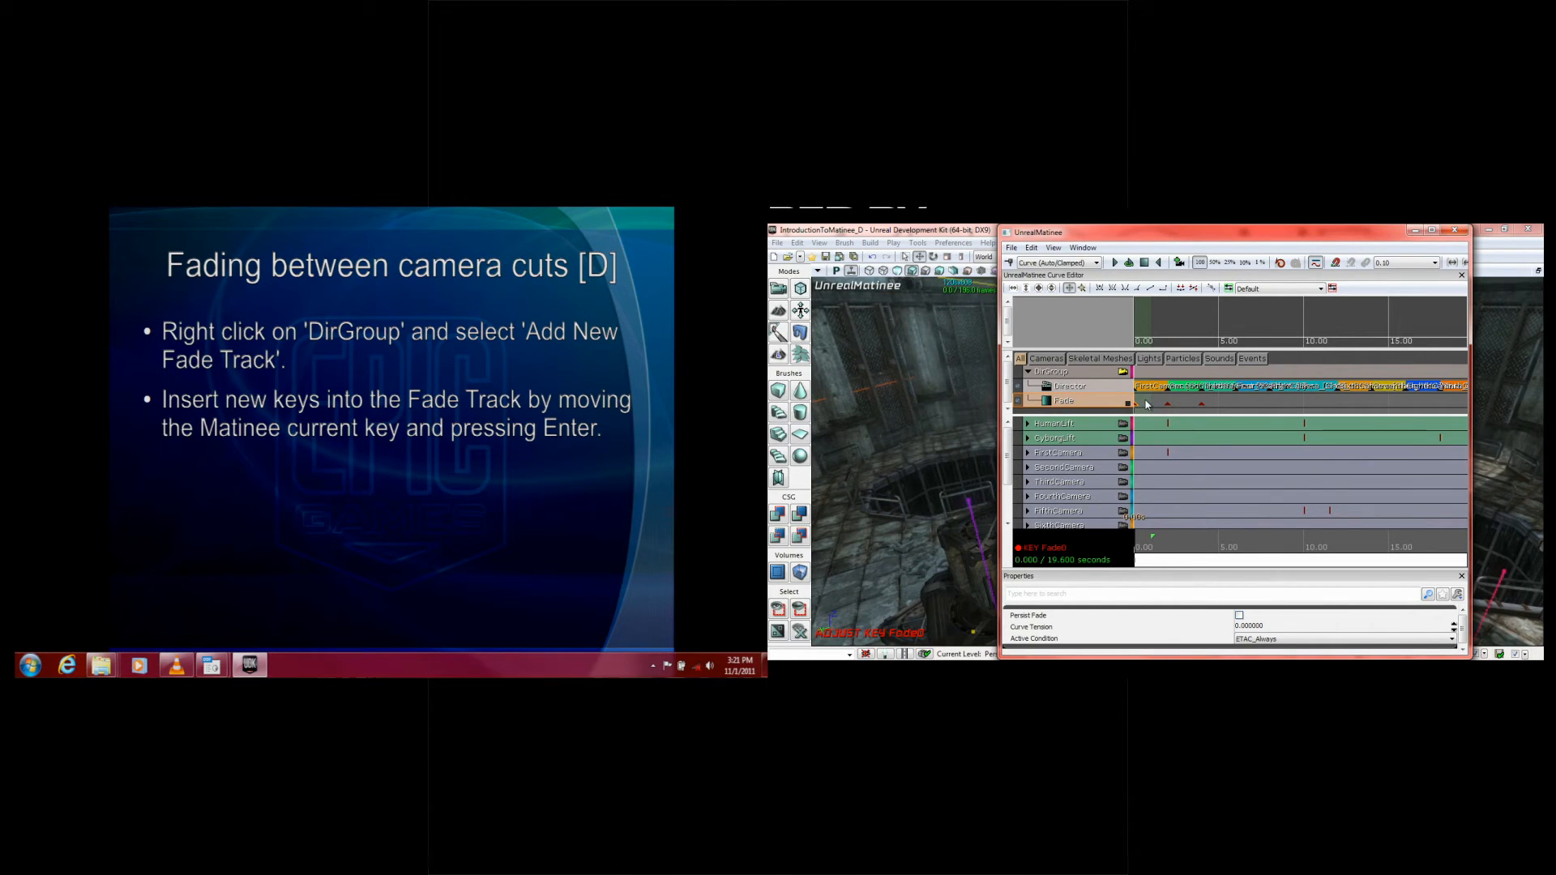
left_click(1145, 404)
key("Right")
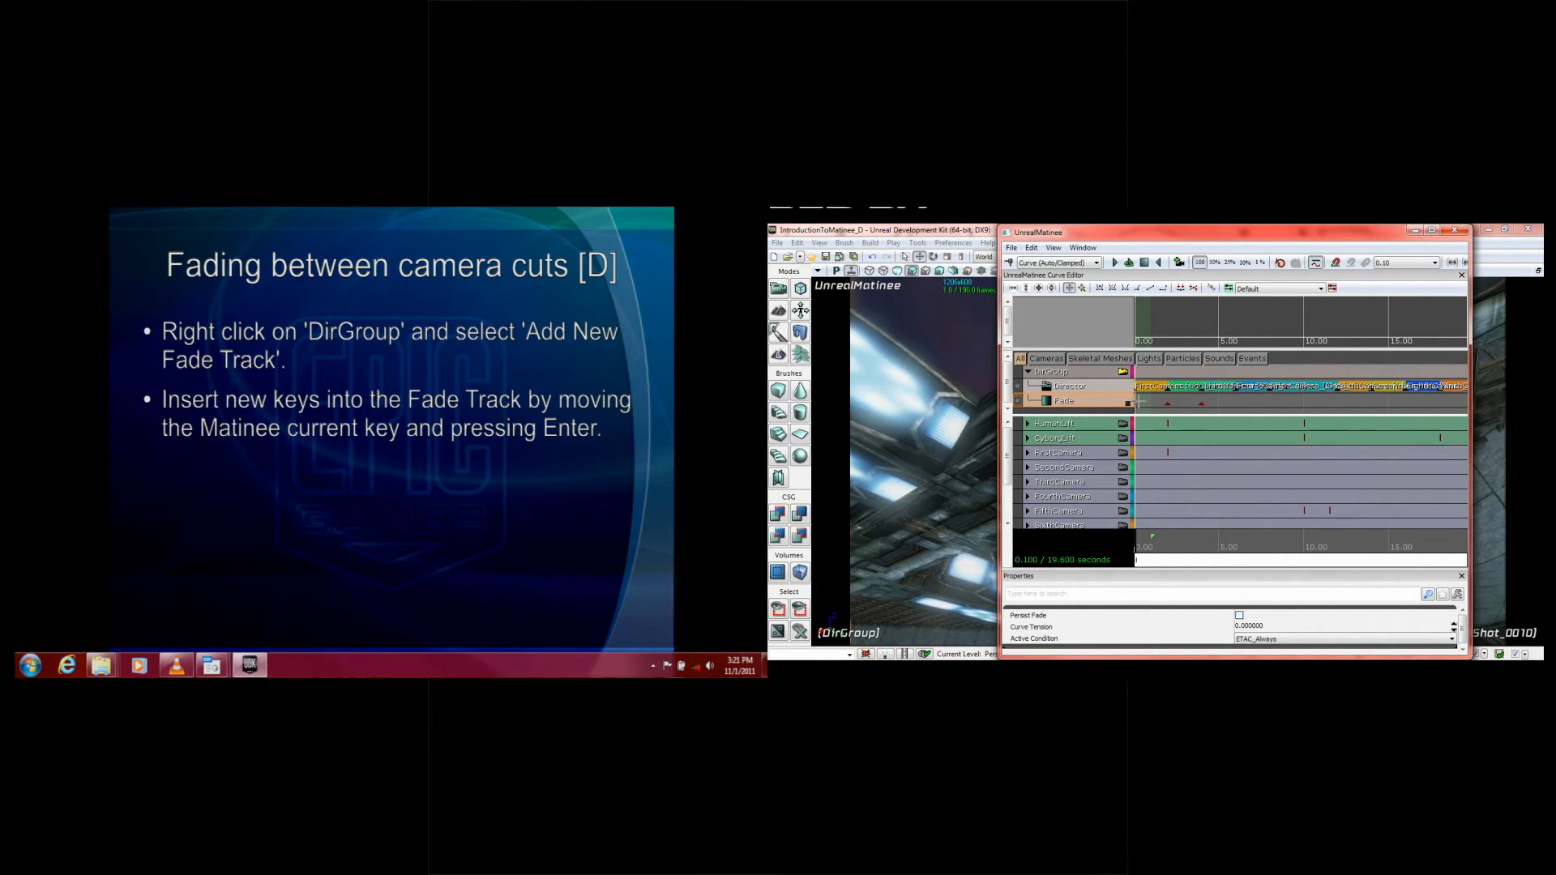
key("Return")
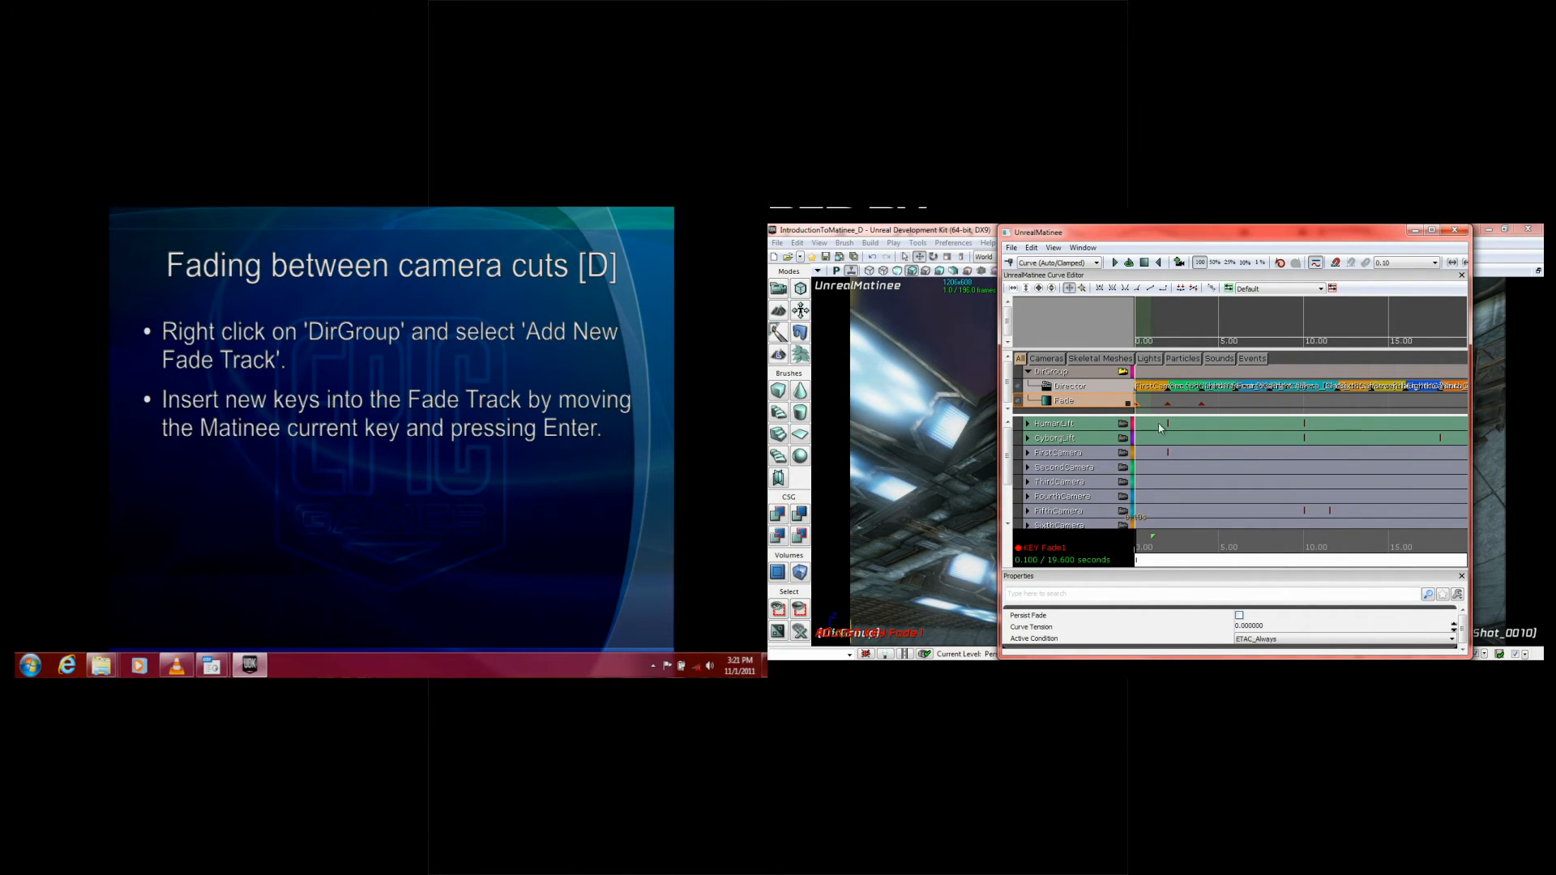
Step: Add Fade track keys at 1.9 and 2.1 seconds, on either side of the key at 2 seconds
left_click(1168, 404)
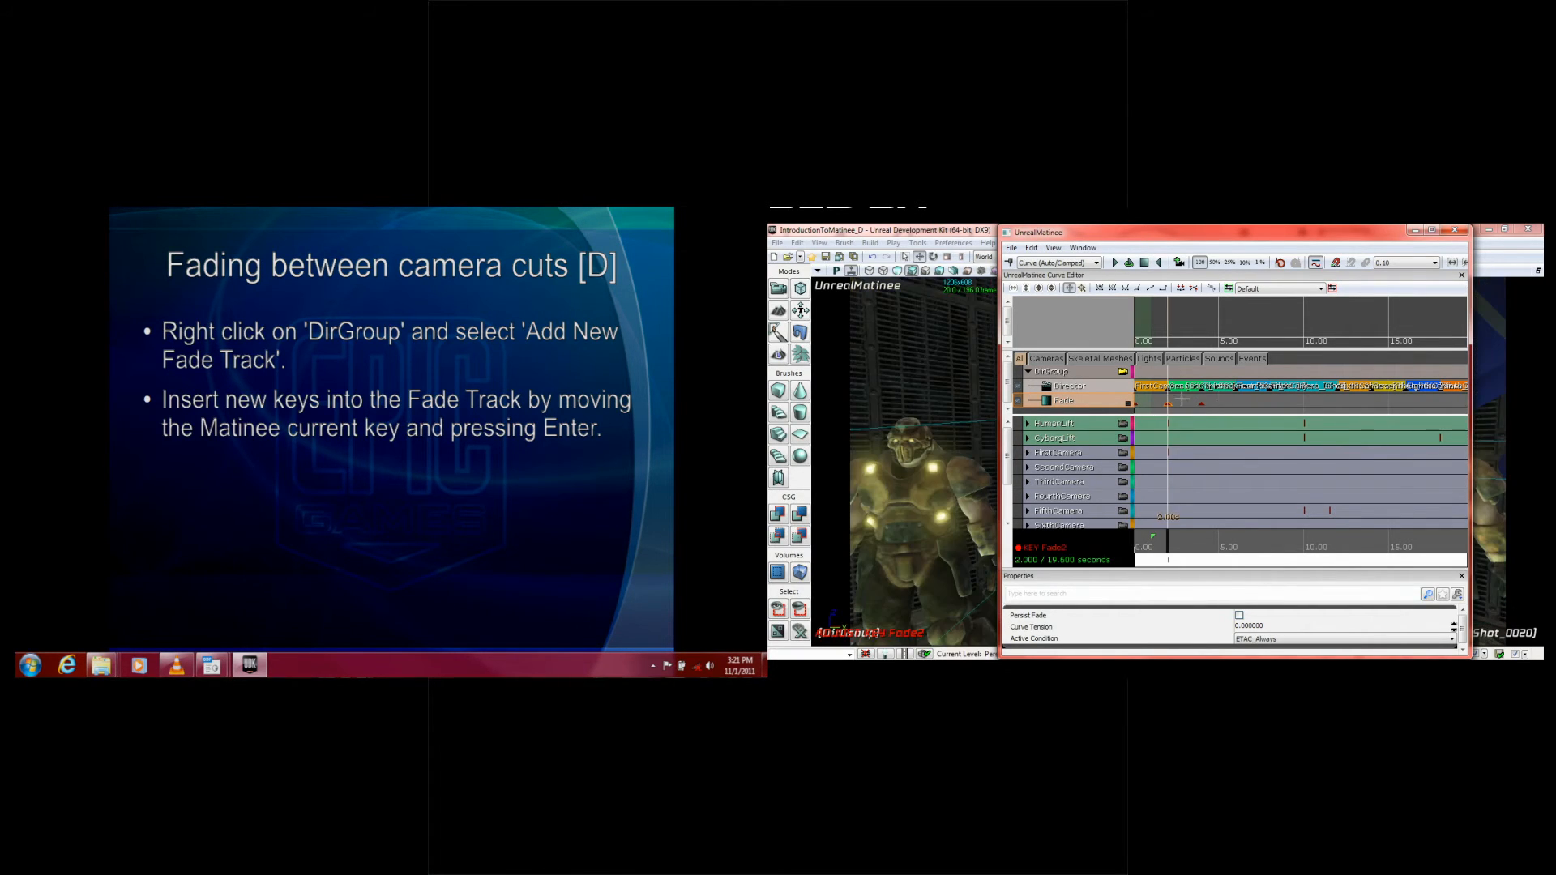
left_click(1210, 403)
key("Left")
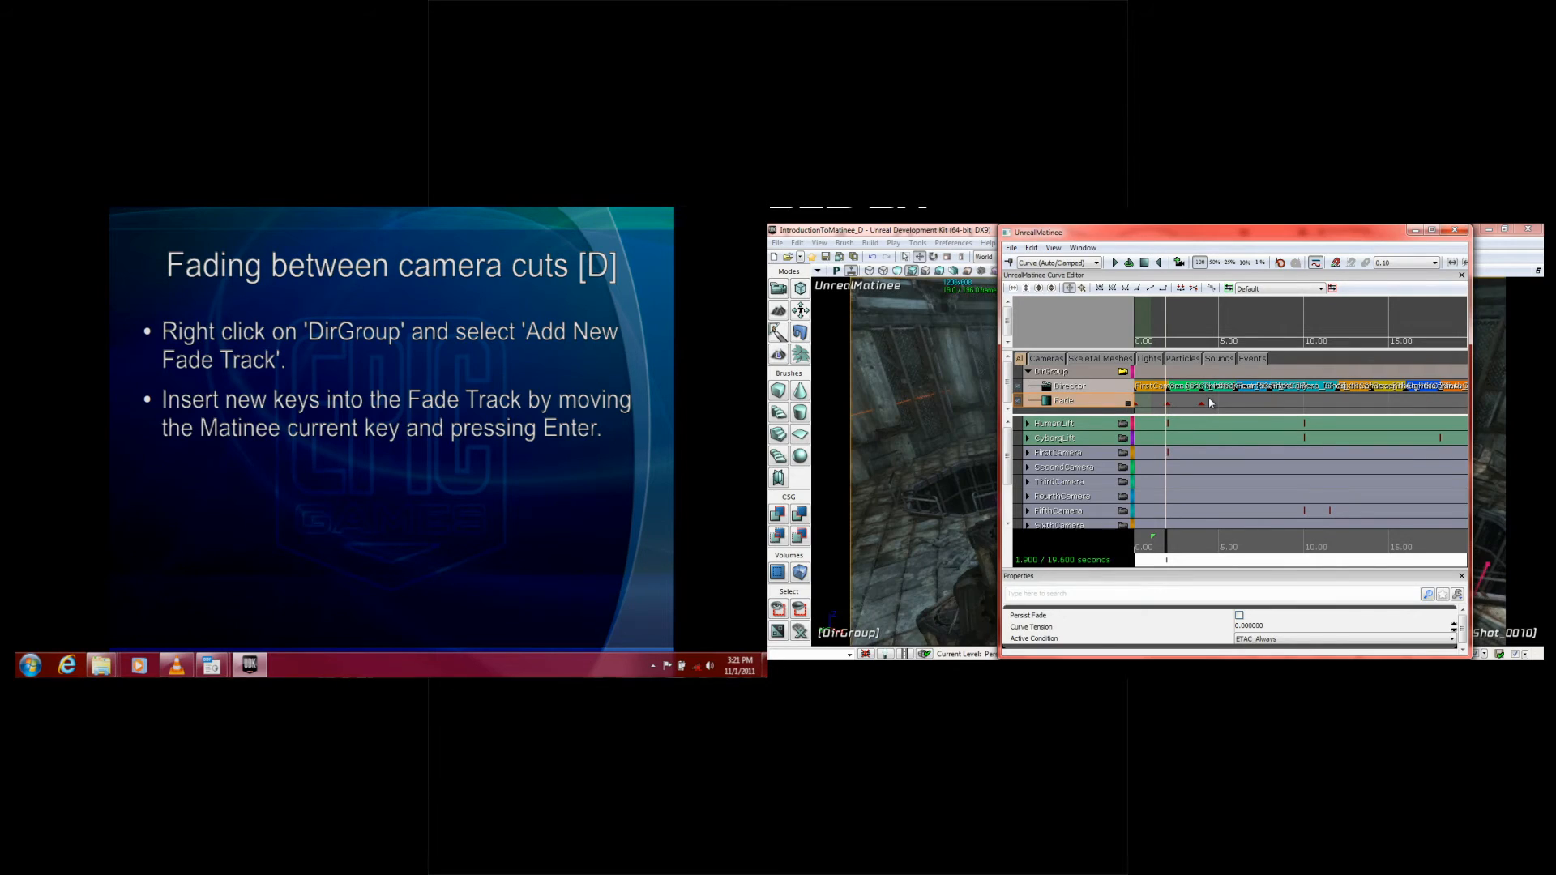
key("Return")
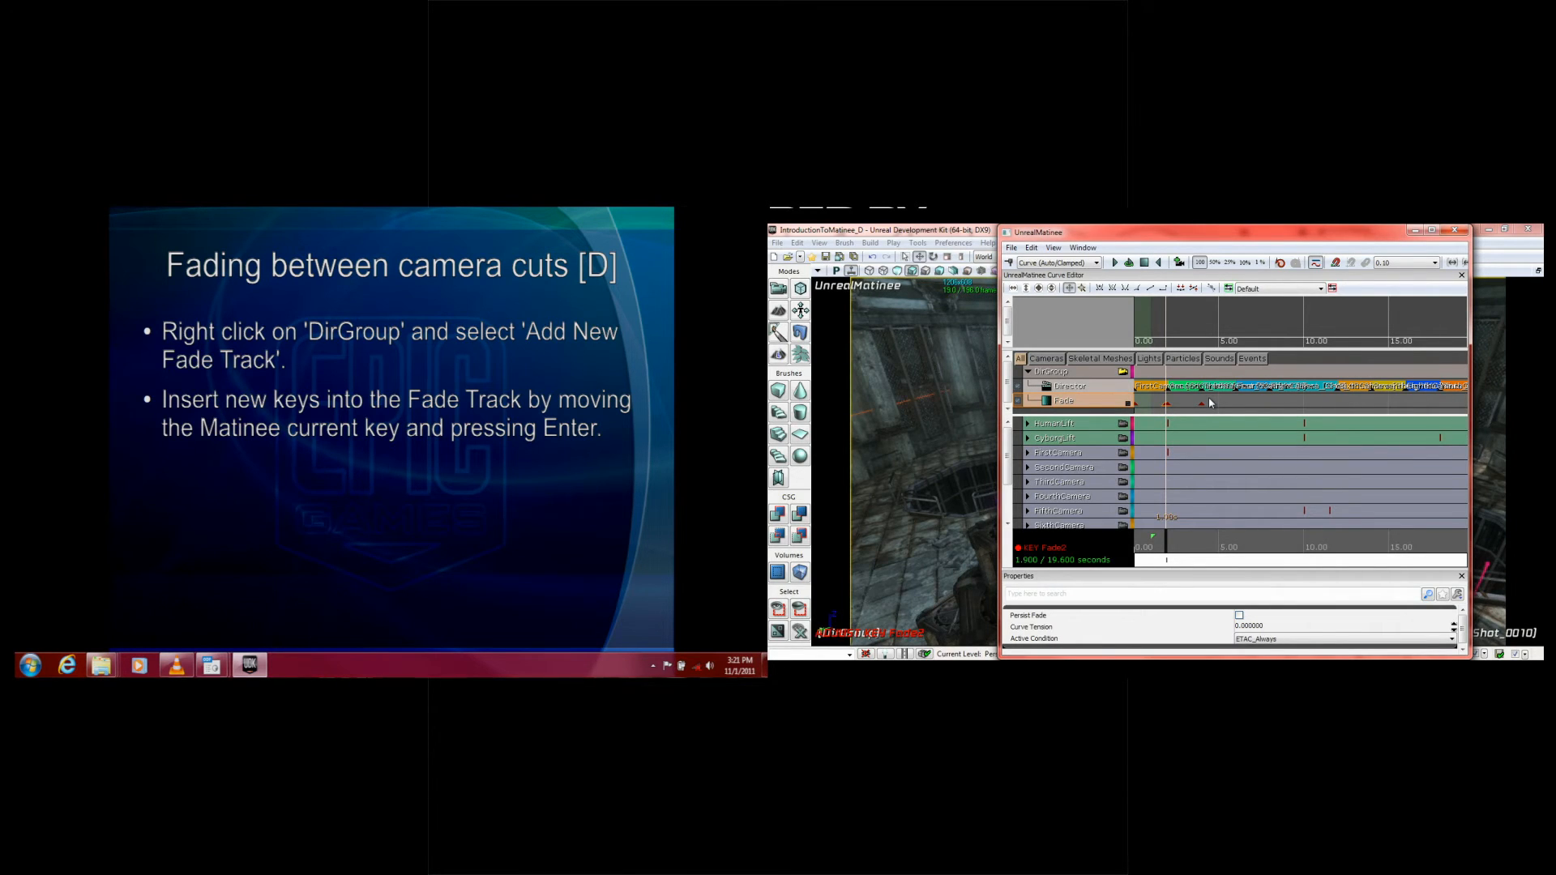
left_click(1193, 404)
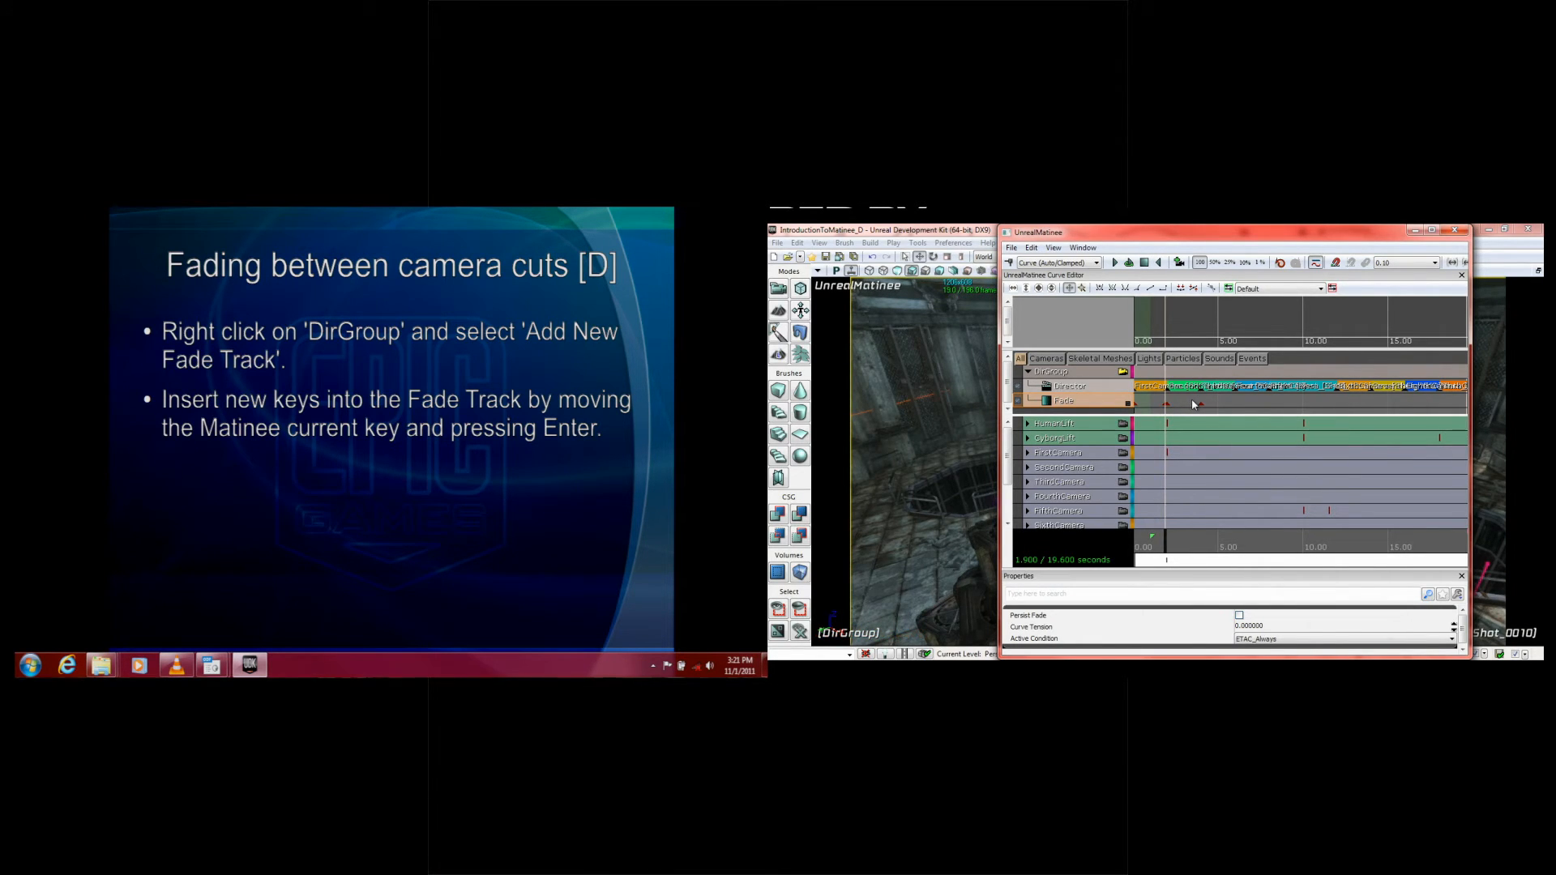
key("Right")
key("Right")
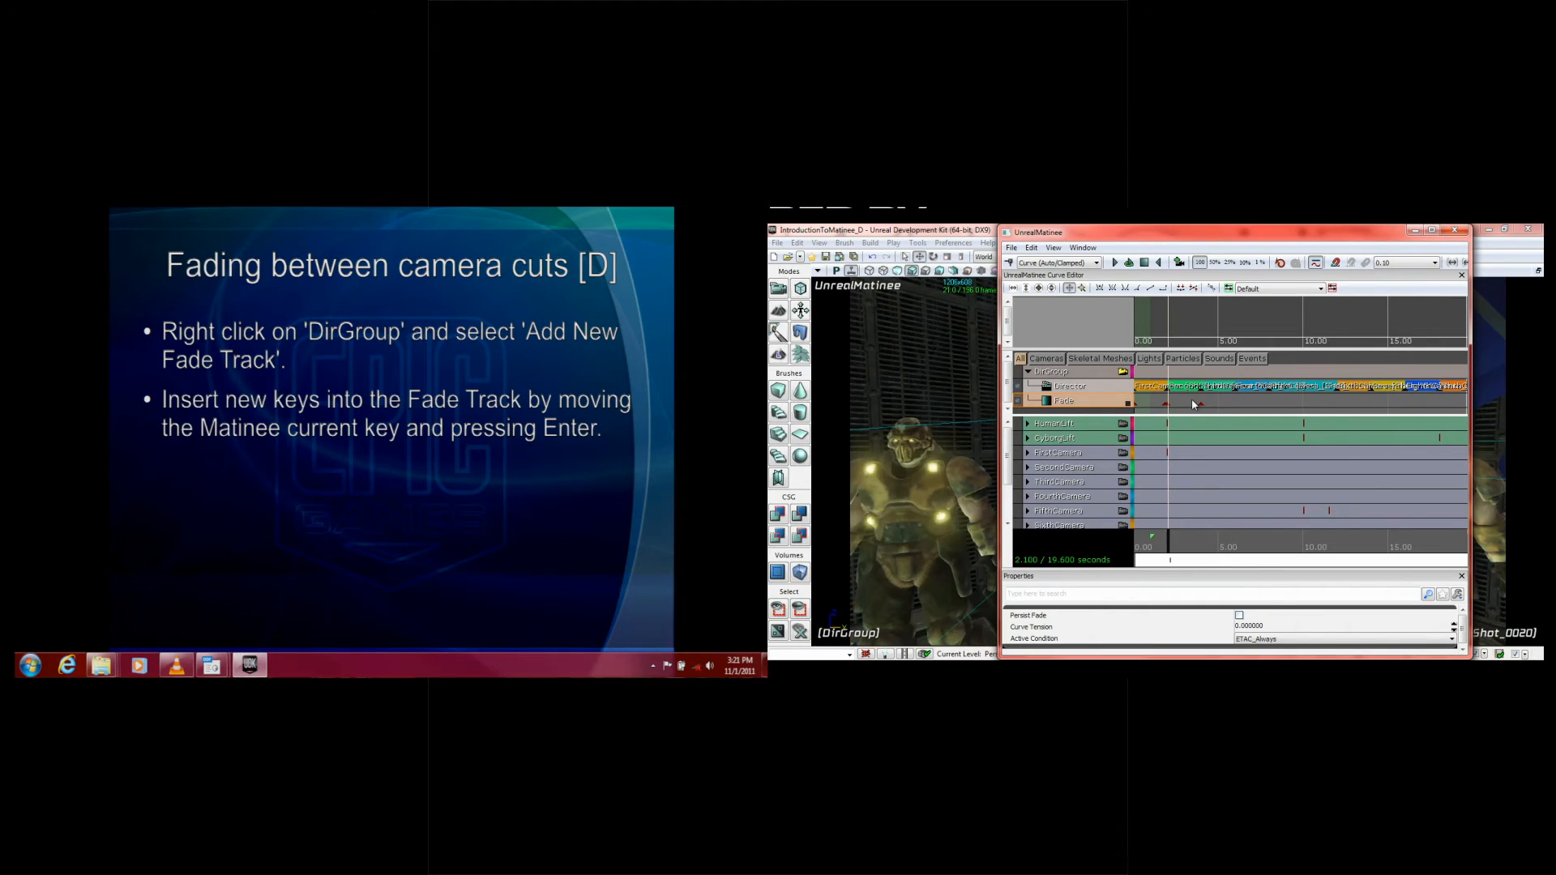
key("Return")
Step: Set the Matinee snap size to 0.05, with the playhead at the Fade track key at 4 seconds
left_click(1204, 401)
left_click(1200, 403)
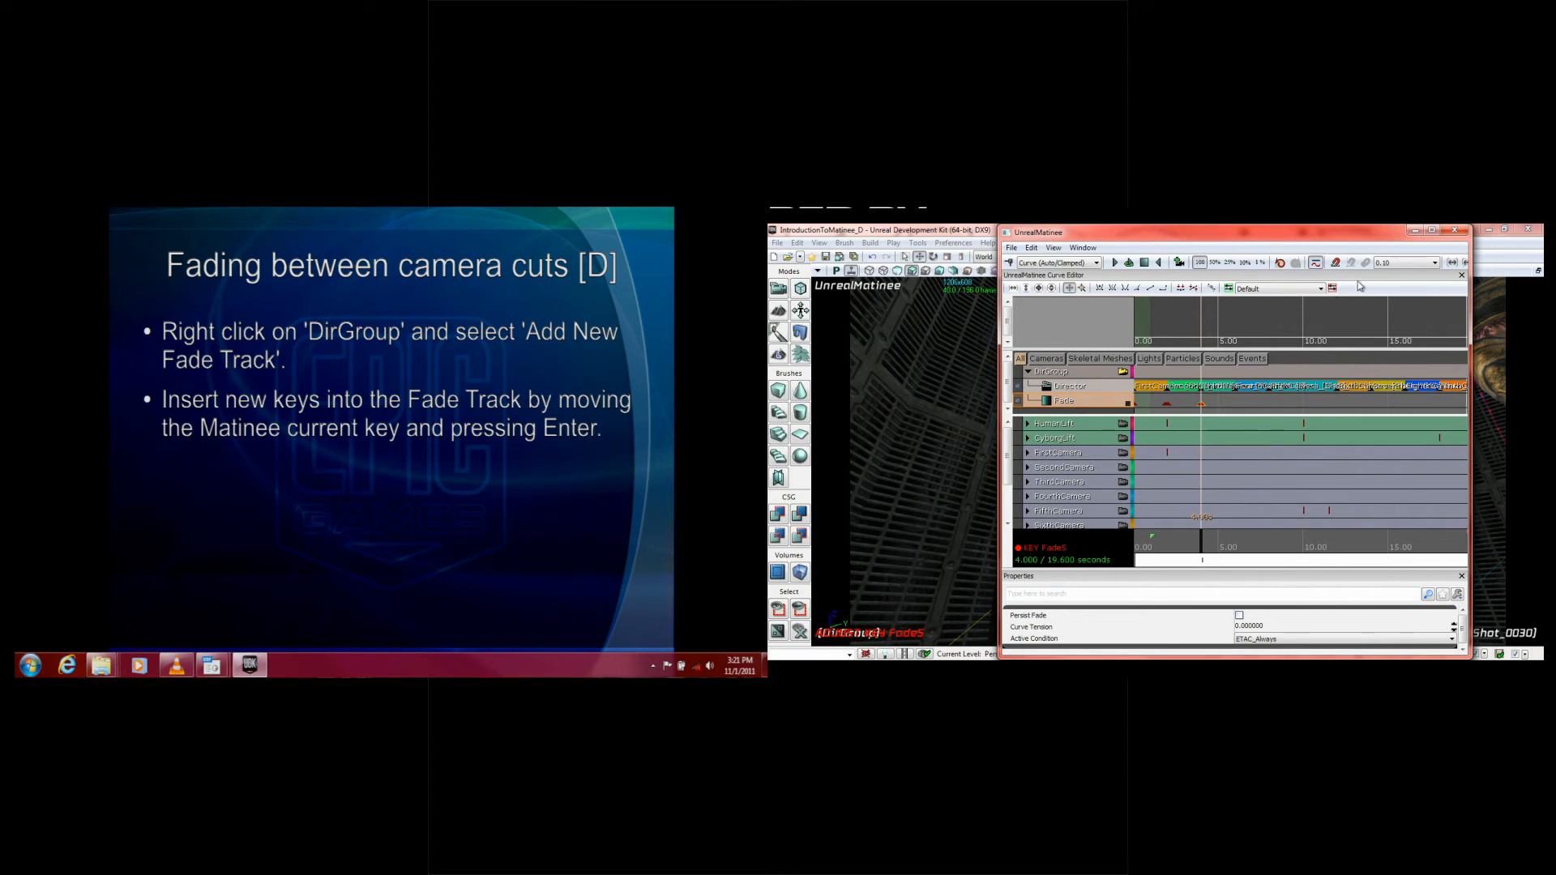
left_click(1223, 401)
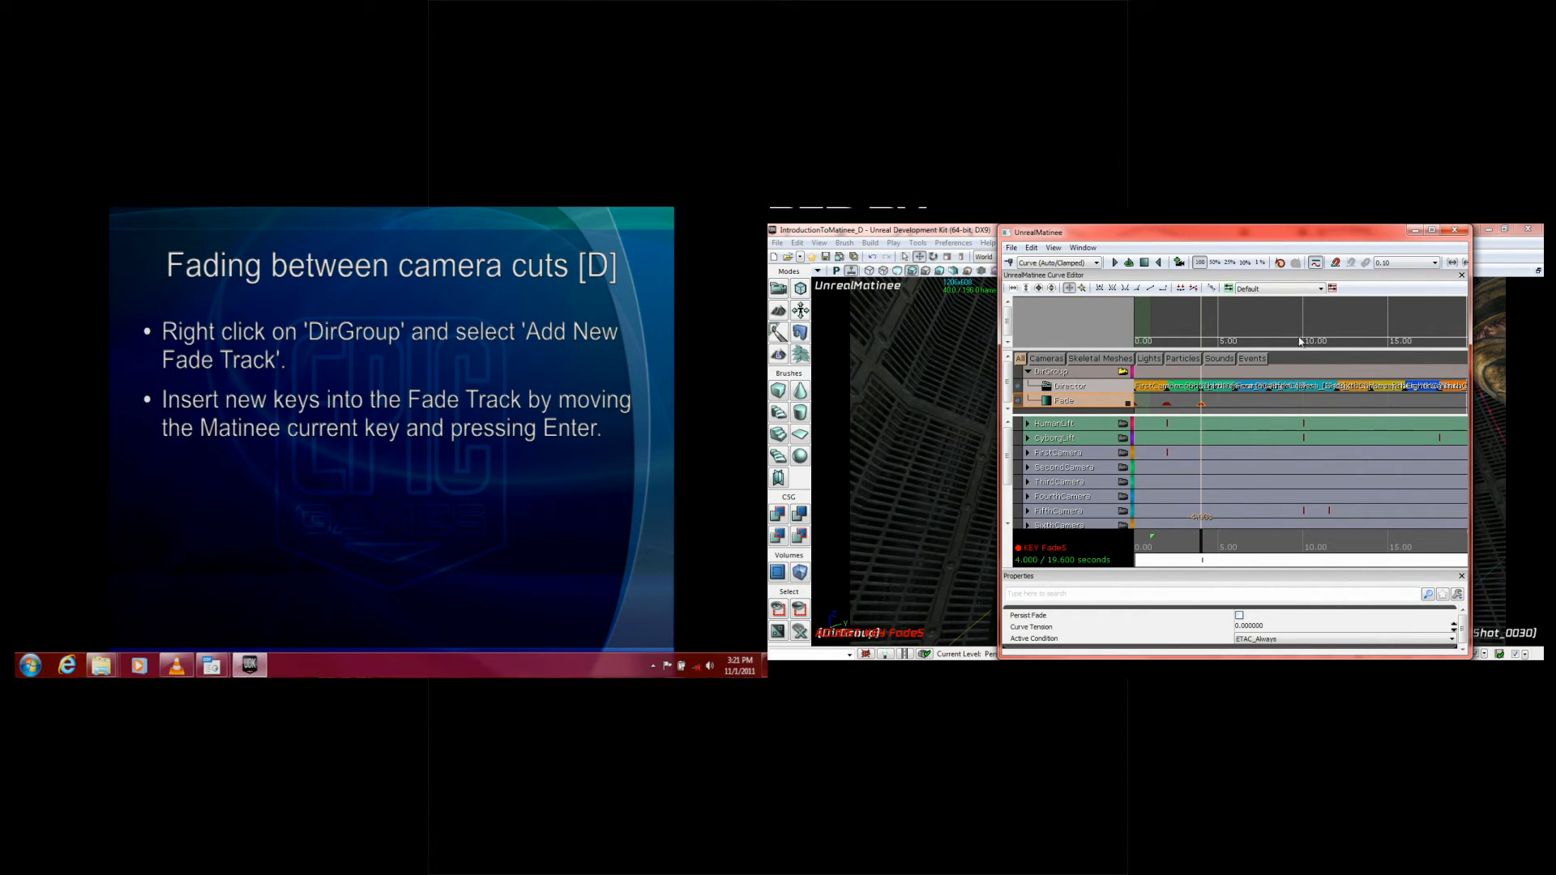
left_click(1408, 264)
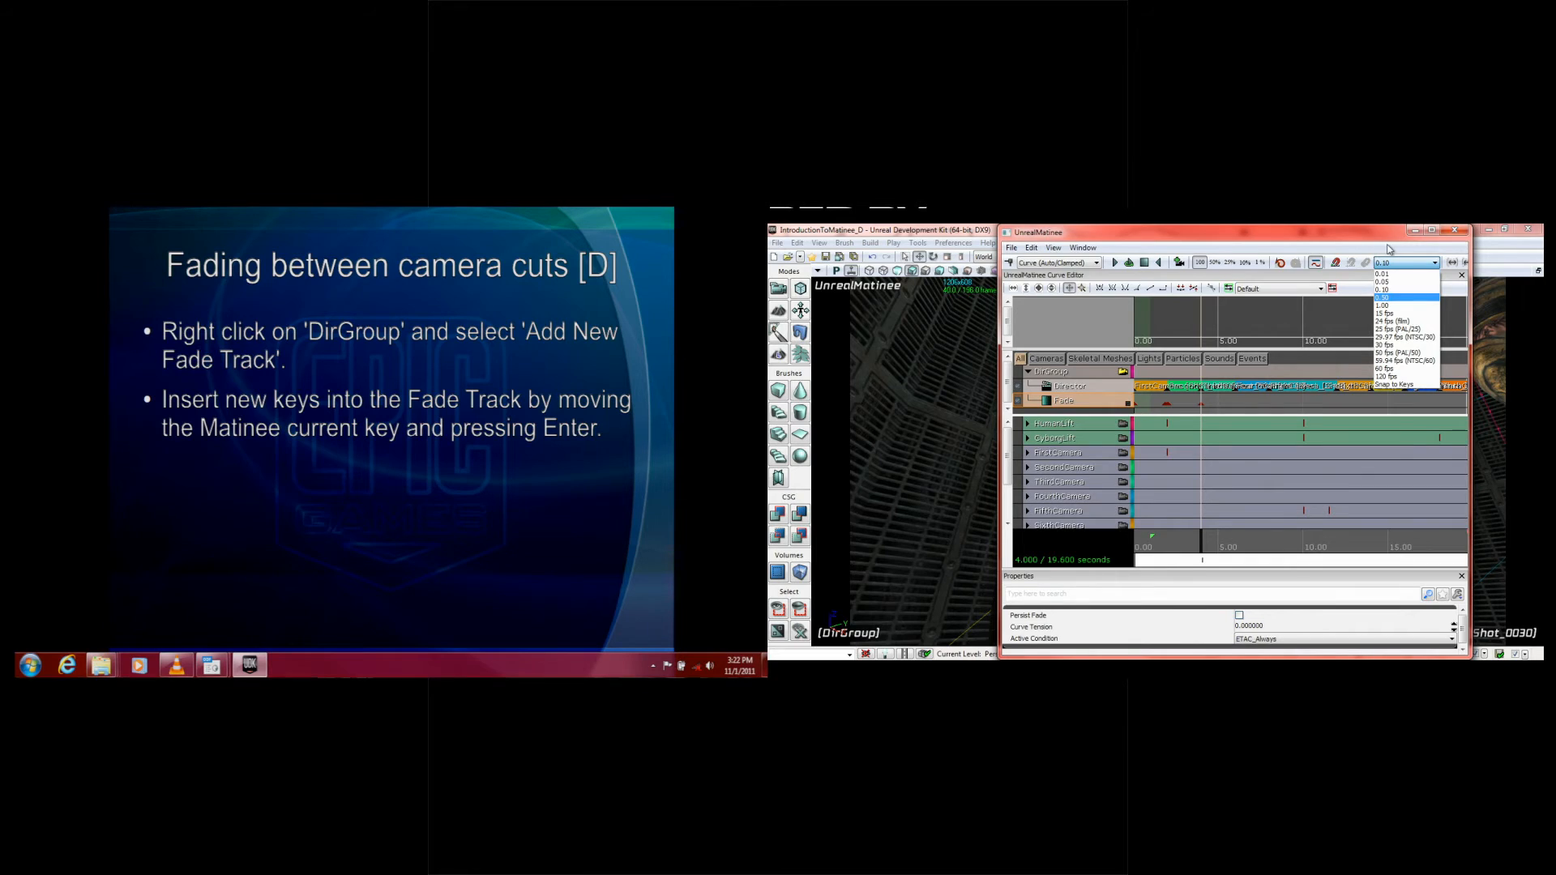
left_click(1392, 290)
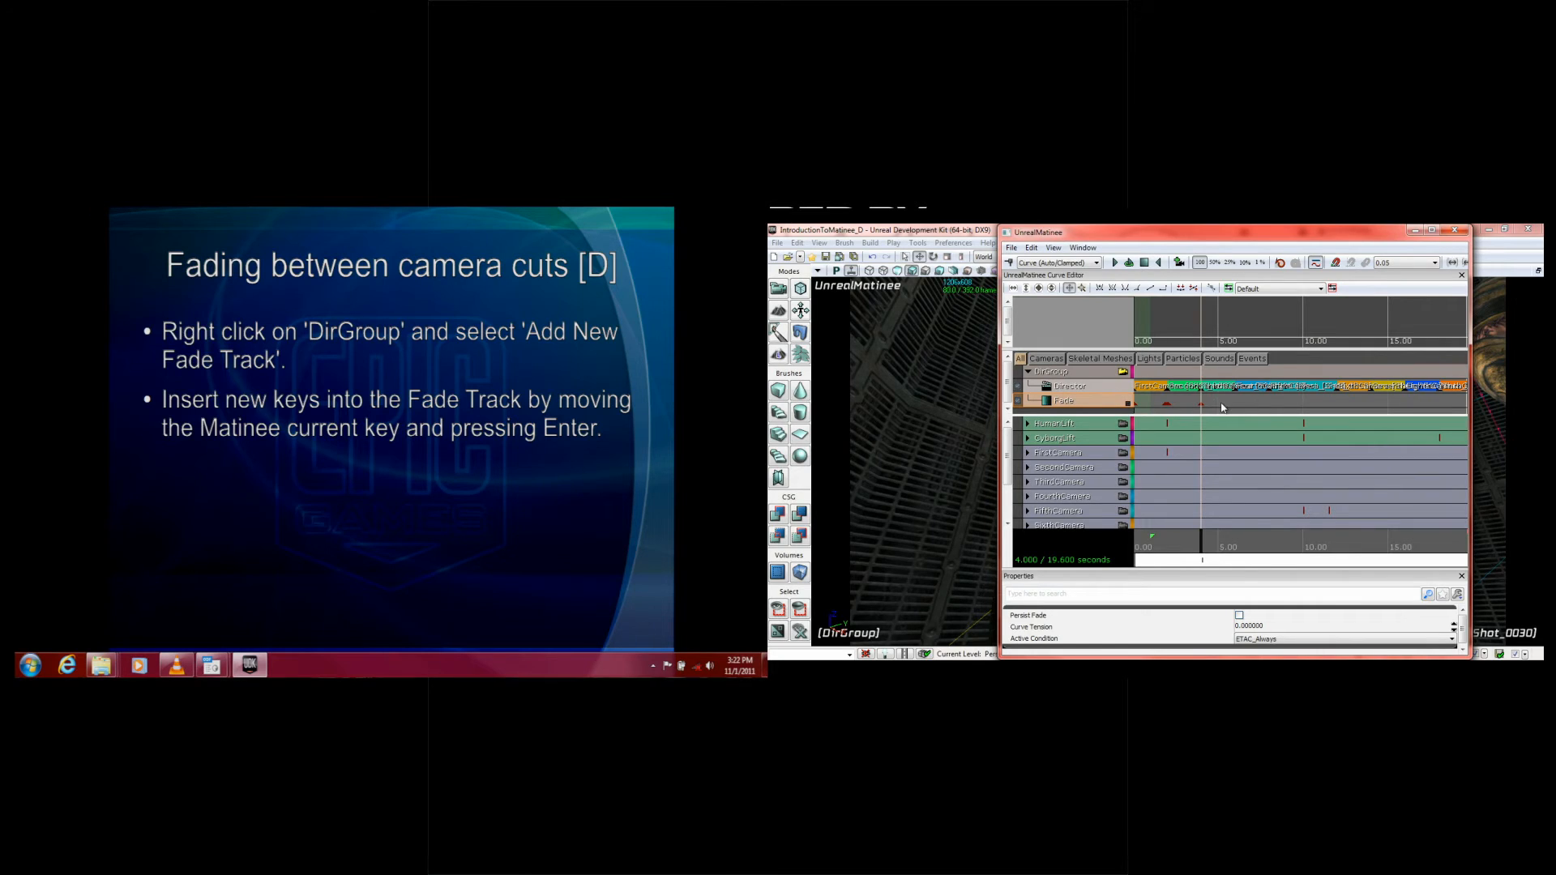
Step: Add Fade track keys one 0.05-second snap interval before and after the key at 4 seconds
key("Left")
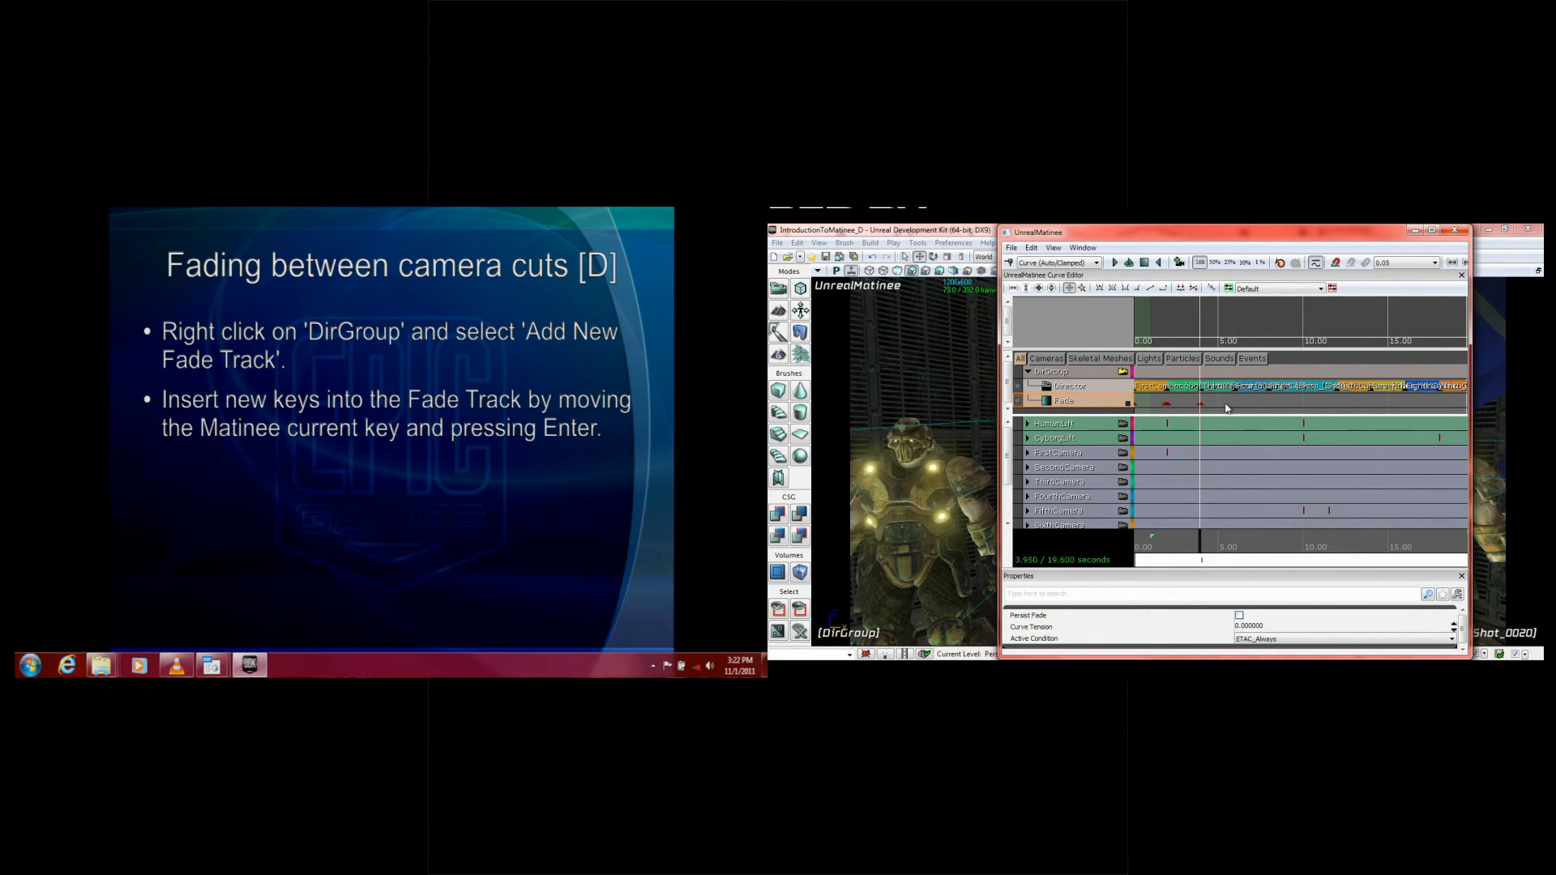
key("Right")
key("Right")
key("Return")
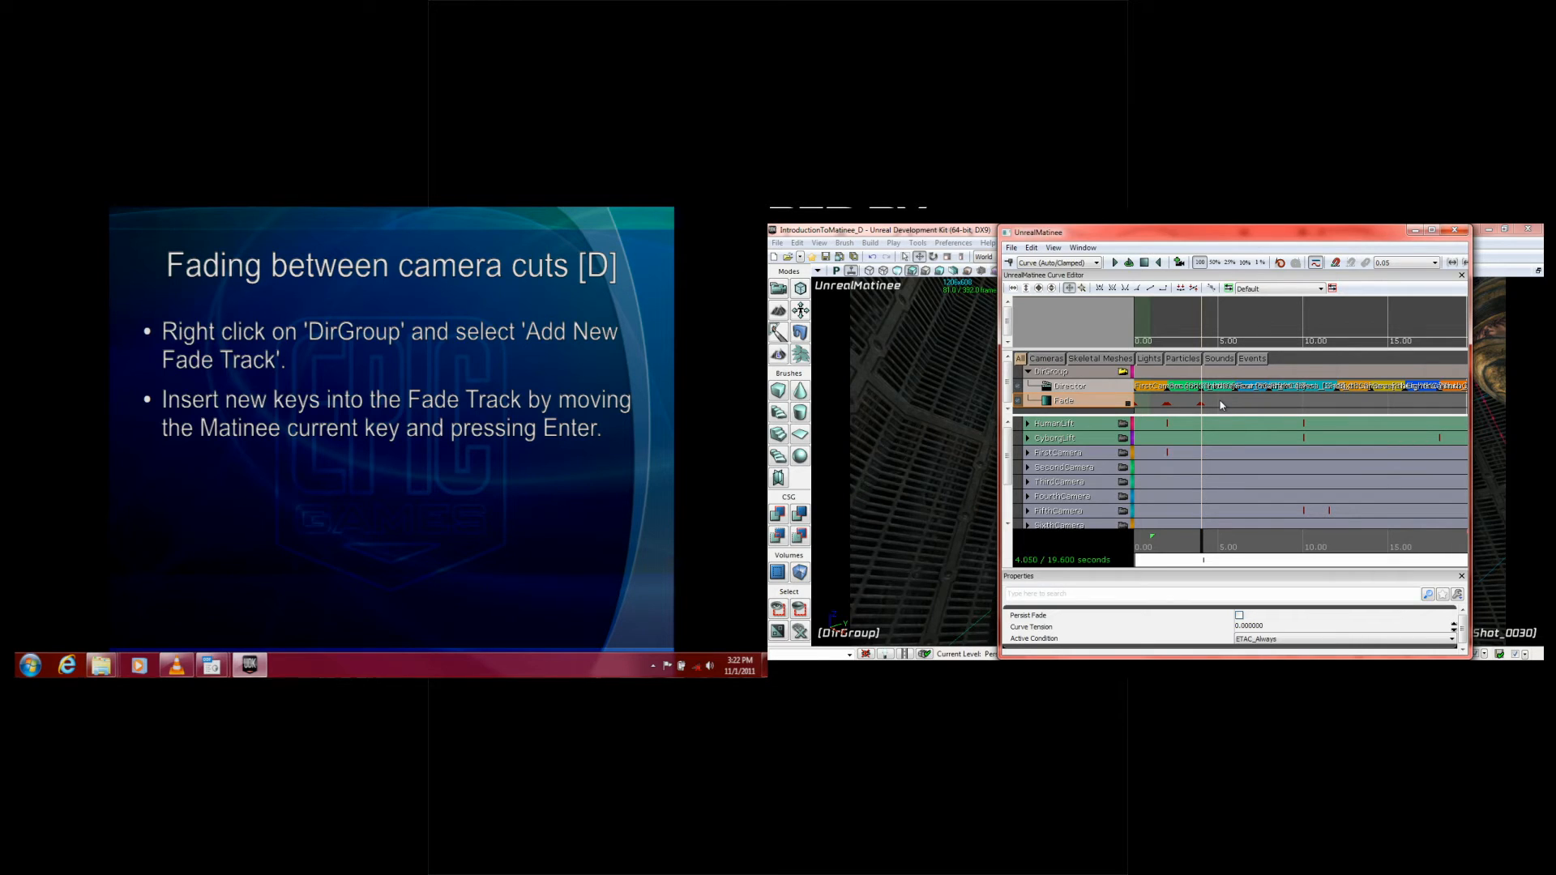
Step: Advance the lesson slide and add DirGroup's Fade track to the Curve Editor
scroll(1218, 414, "up", 5)
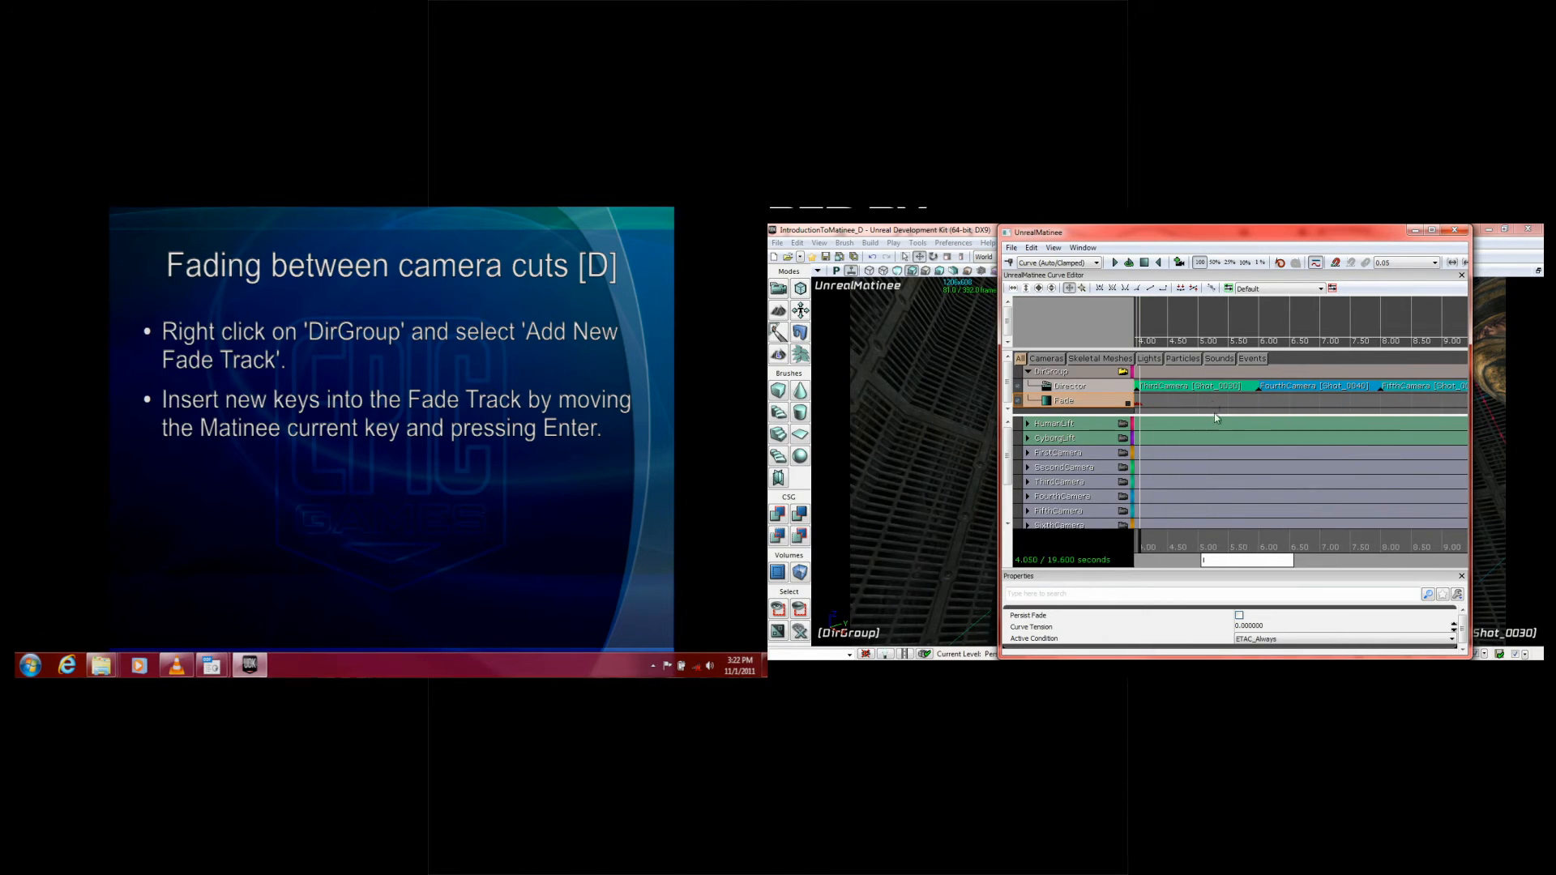
left_click_drag(1248, 561, 1199, 570)
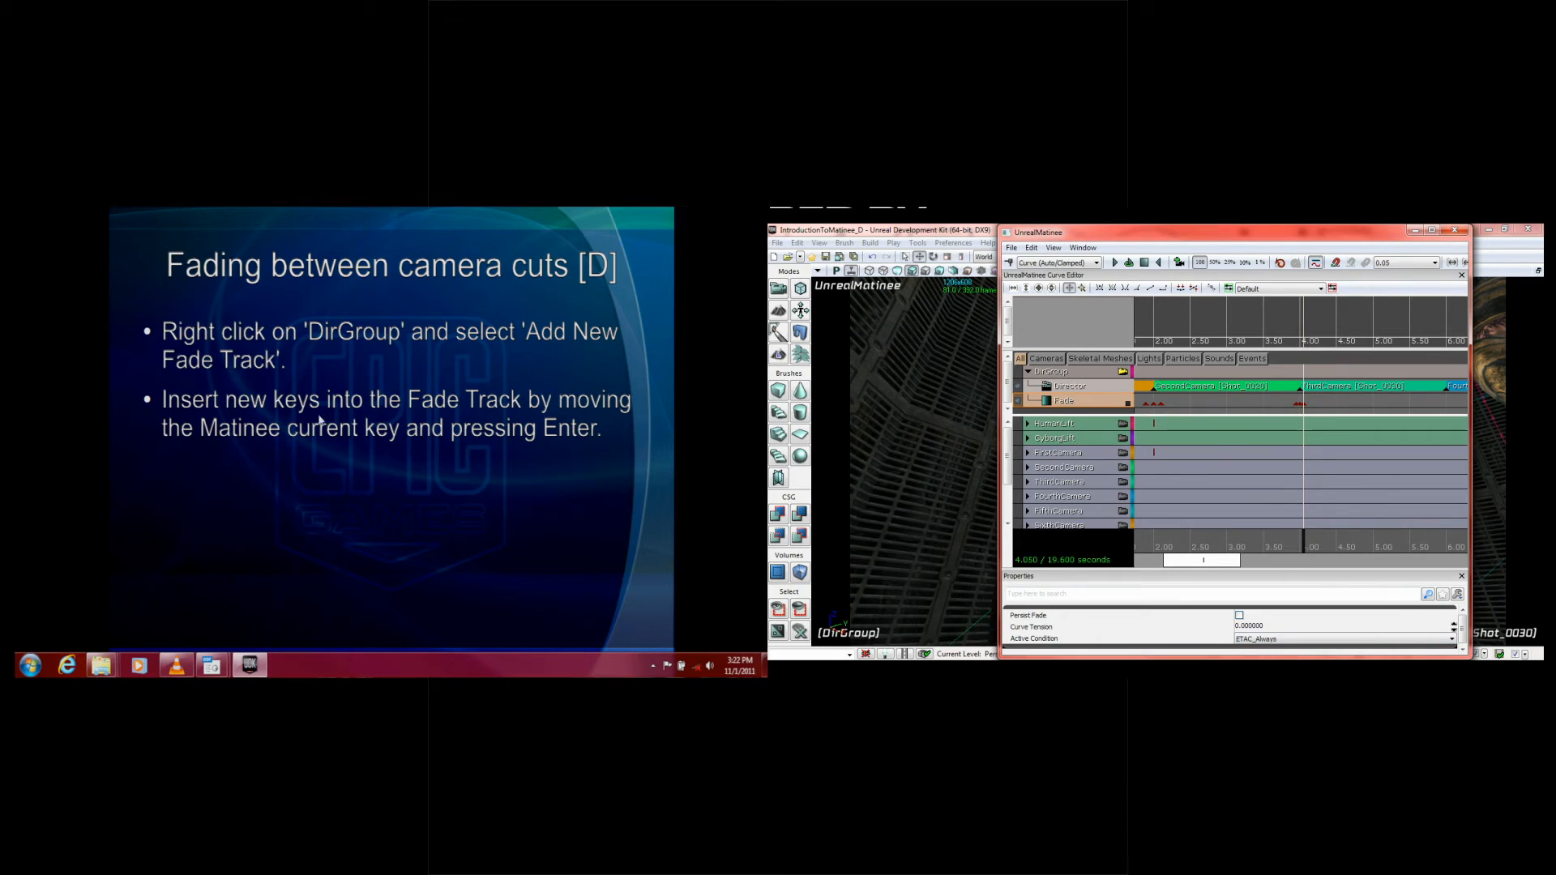
left_click(429, 436)
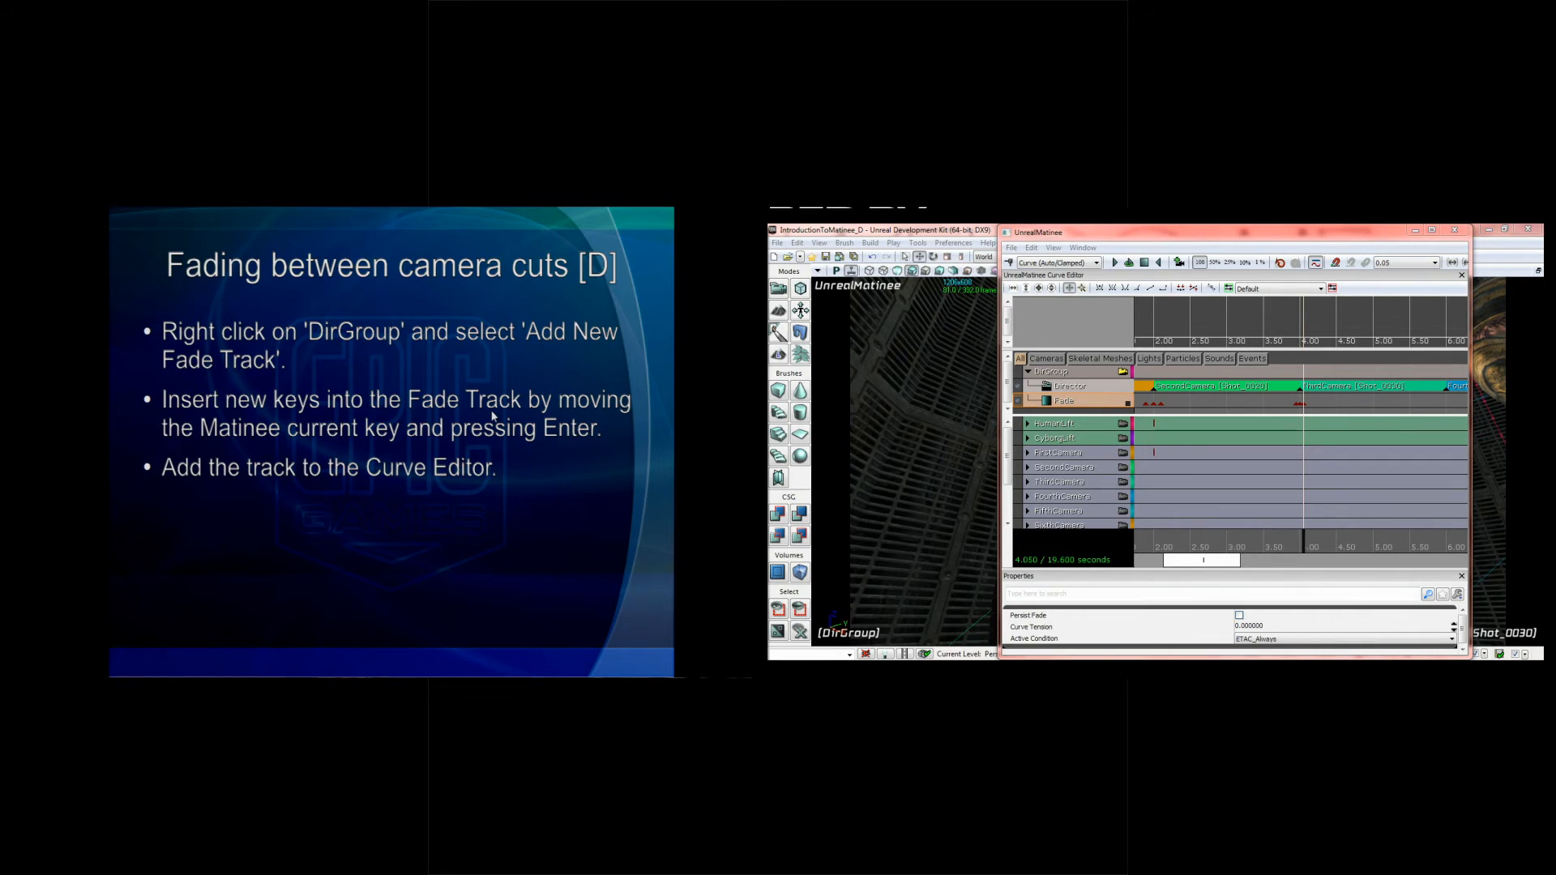
left_click(1127, 403)
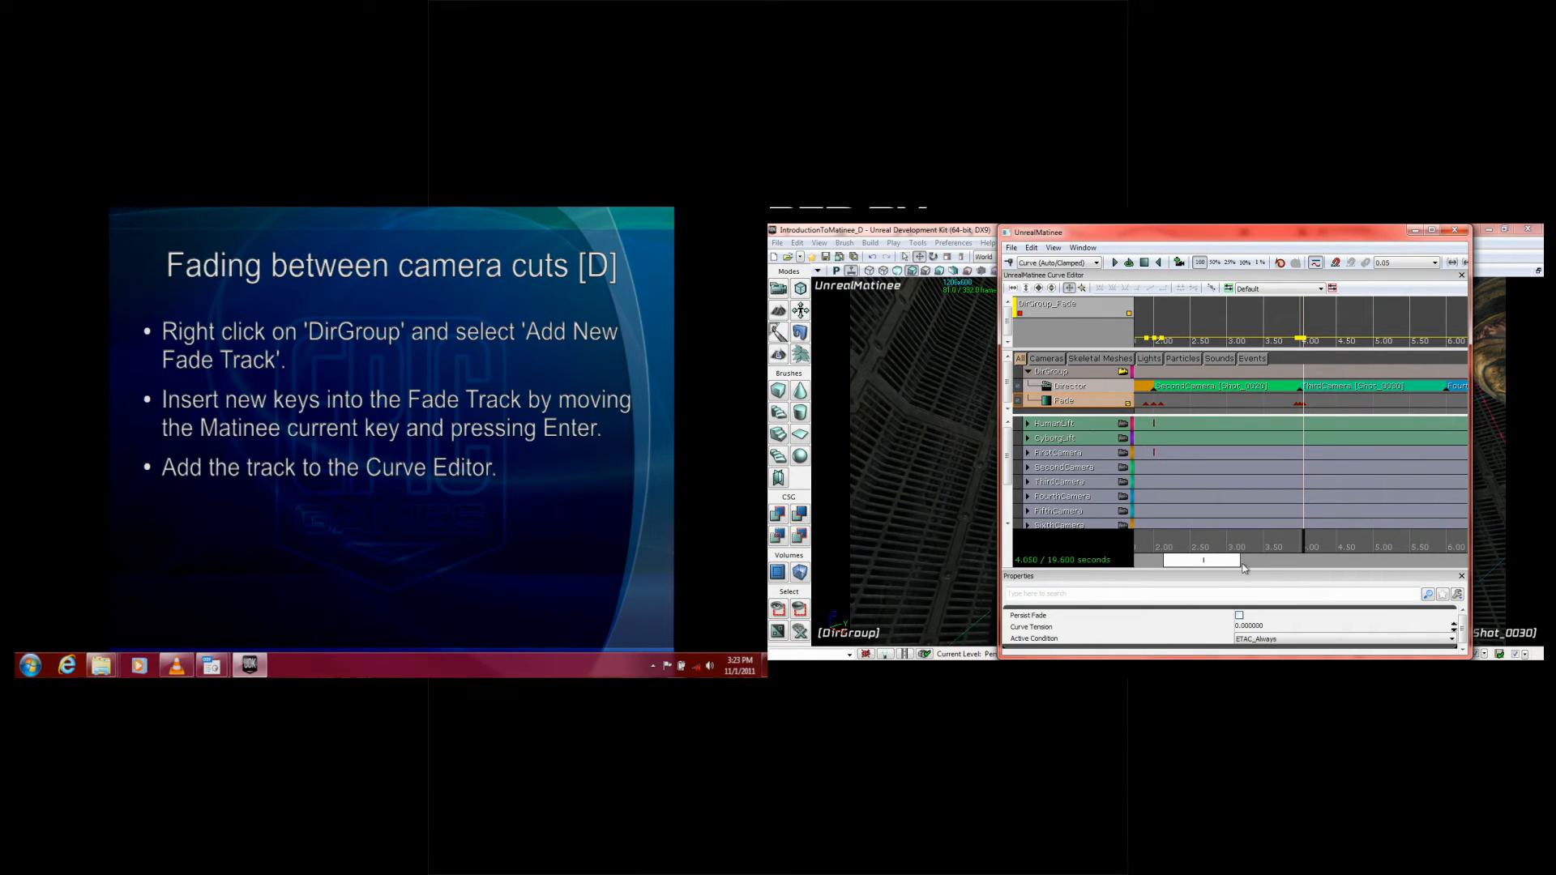
Step: Set the value of the Fade curve key at 0.1 seconds to 1
left_click_drag(1222, 563, 1192, 510)
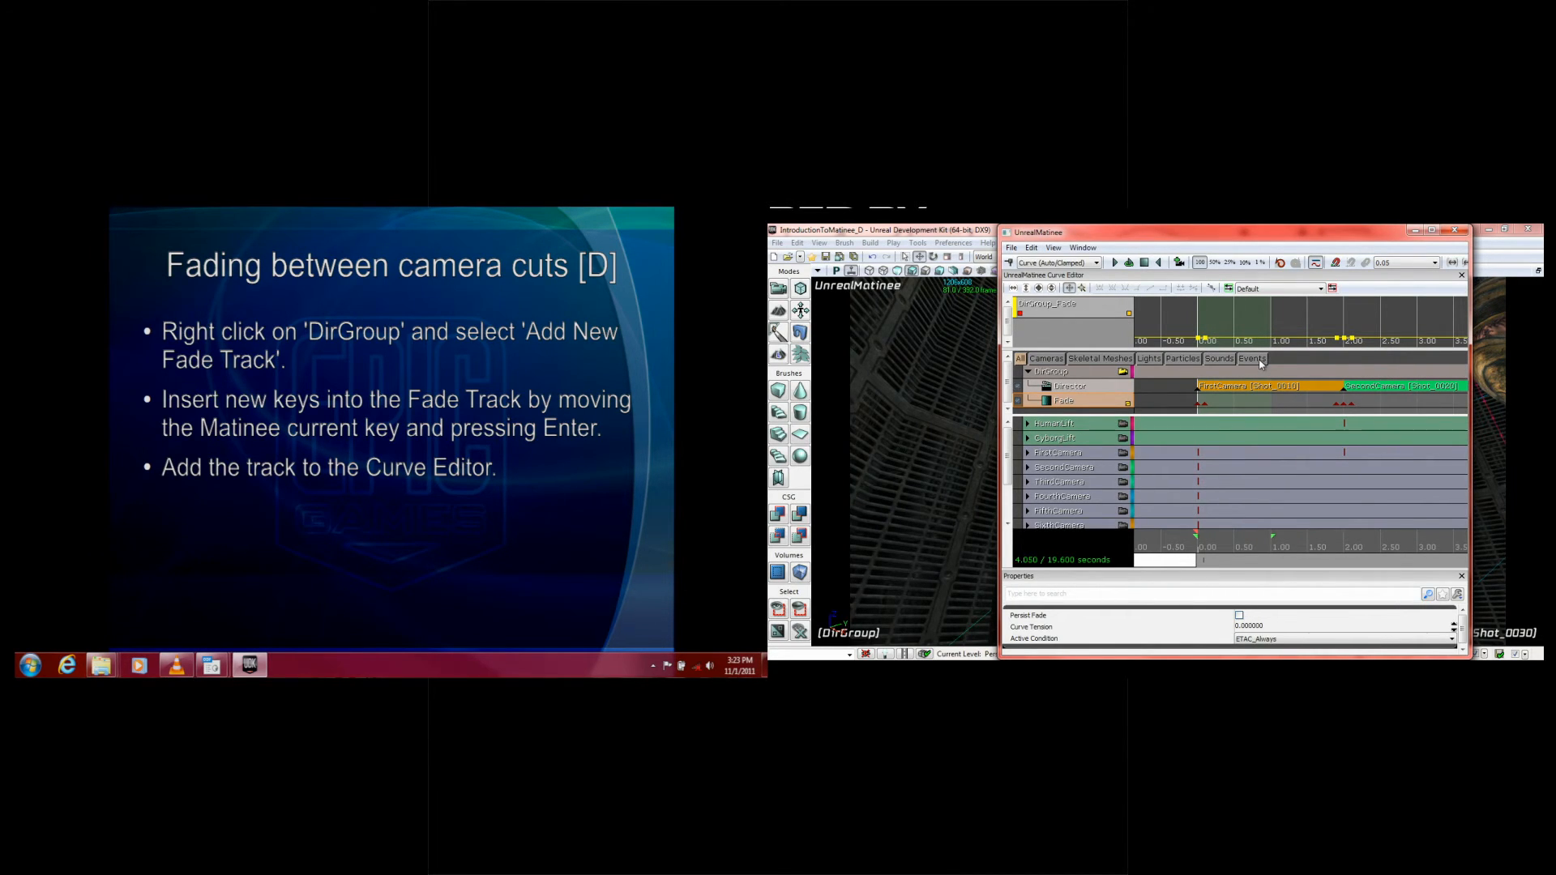
mouse_move(1206, 341)
right_click(1206, 340)
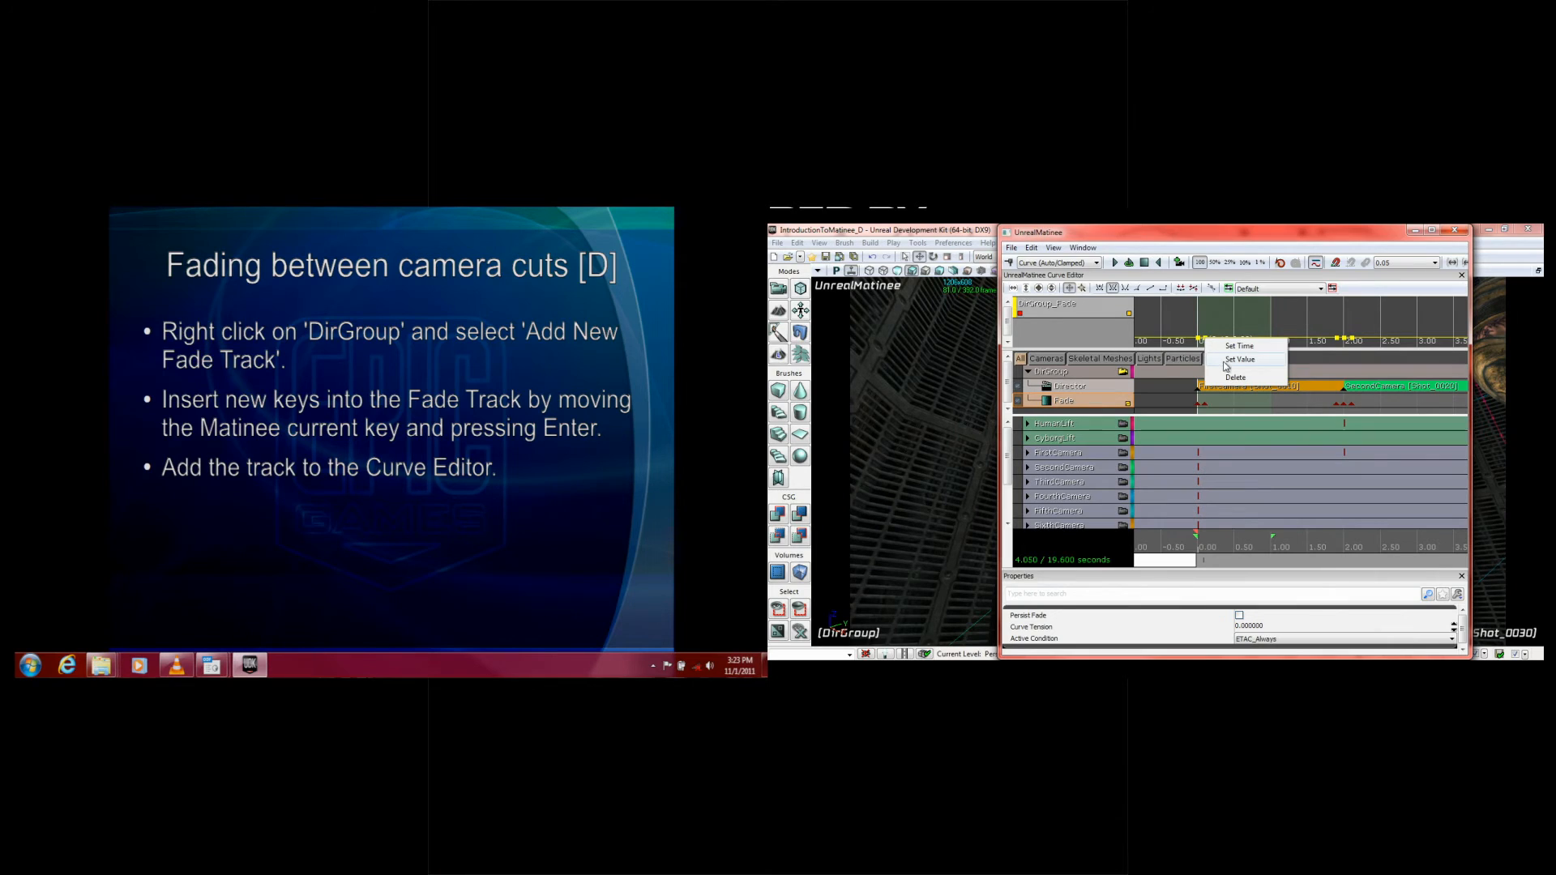
left_click(1218, 333)
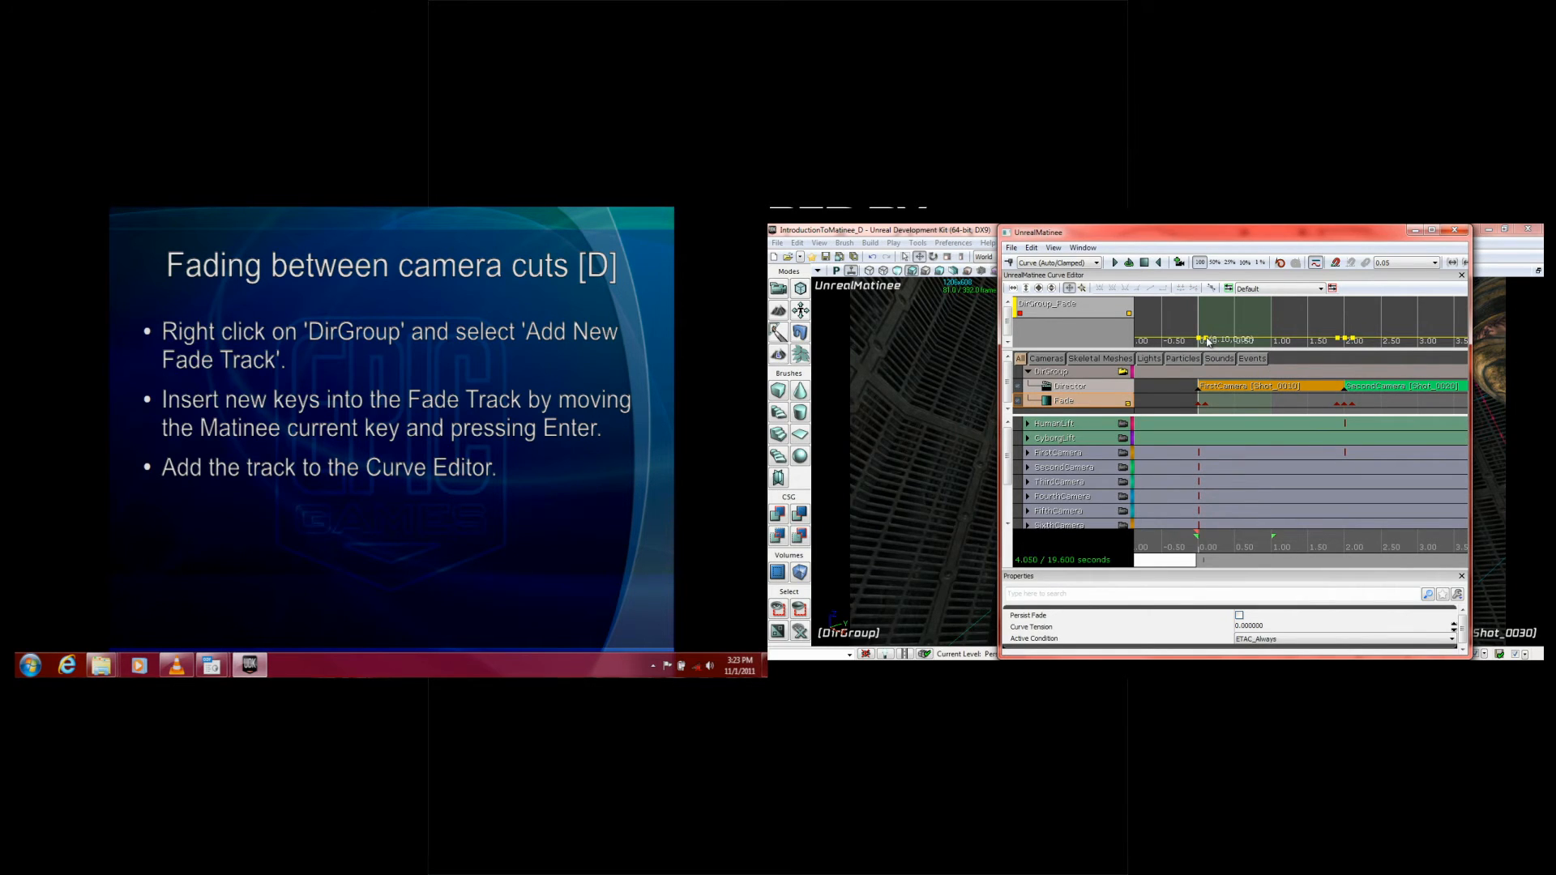
right_click(1207, 340)
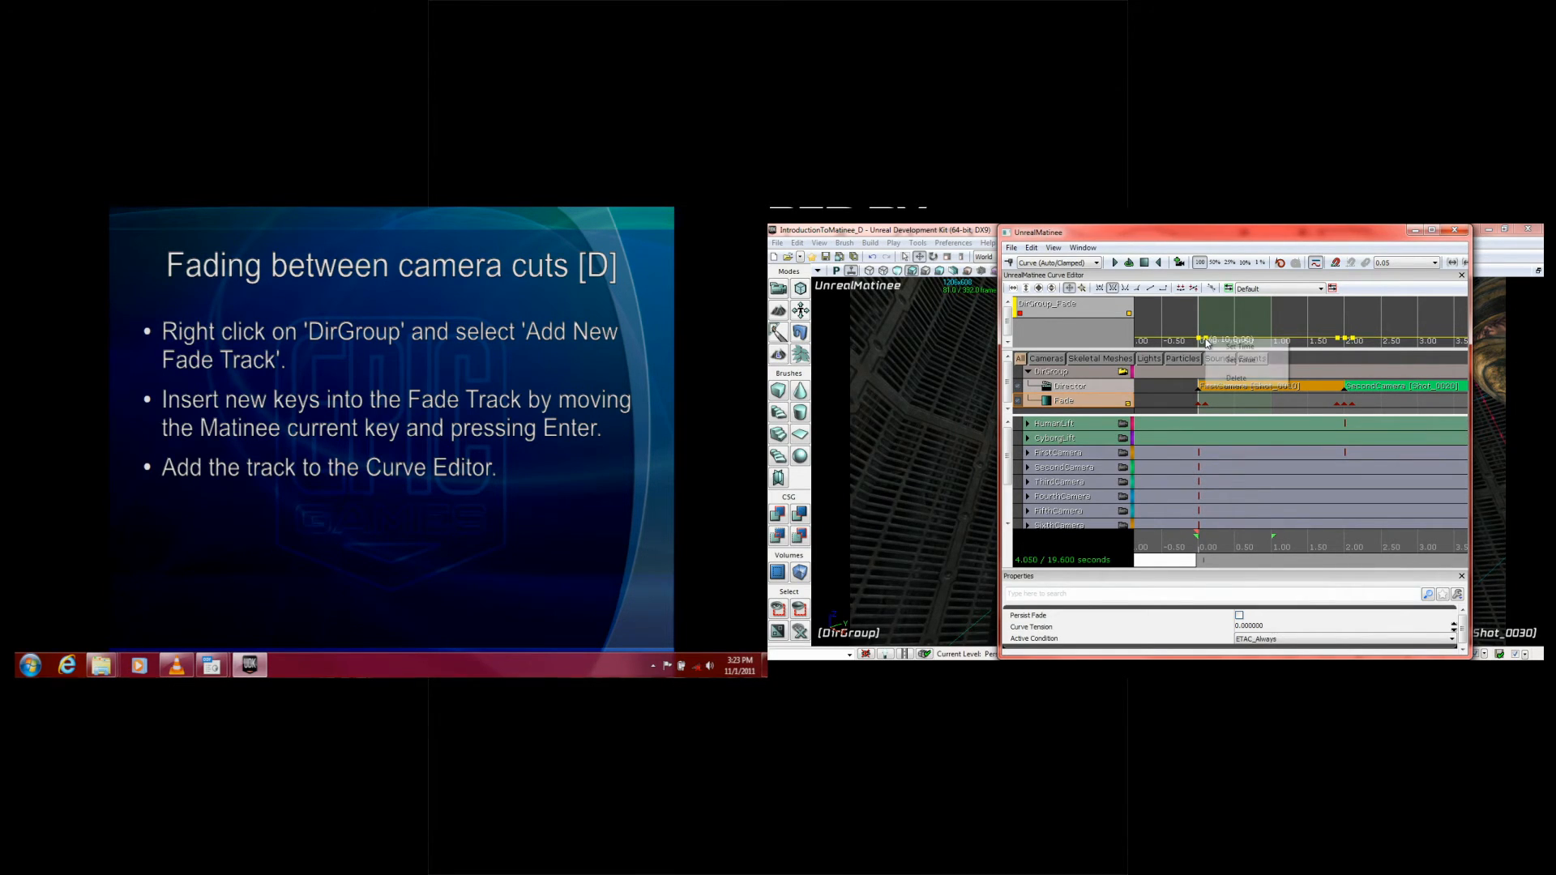
left_click(1240, 360)
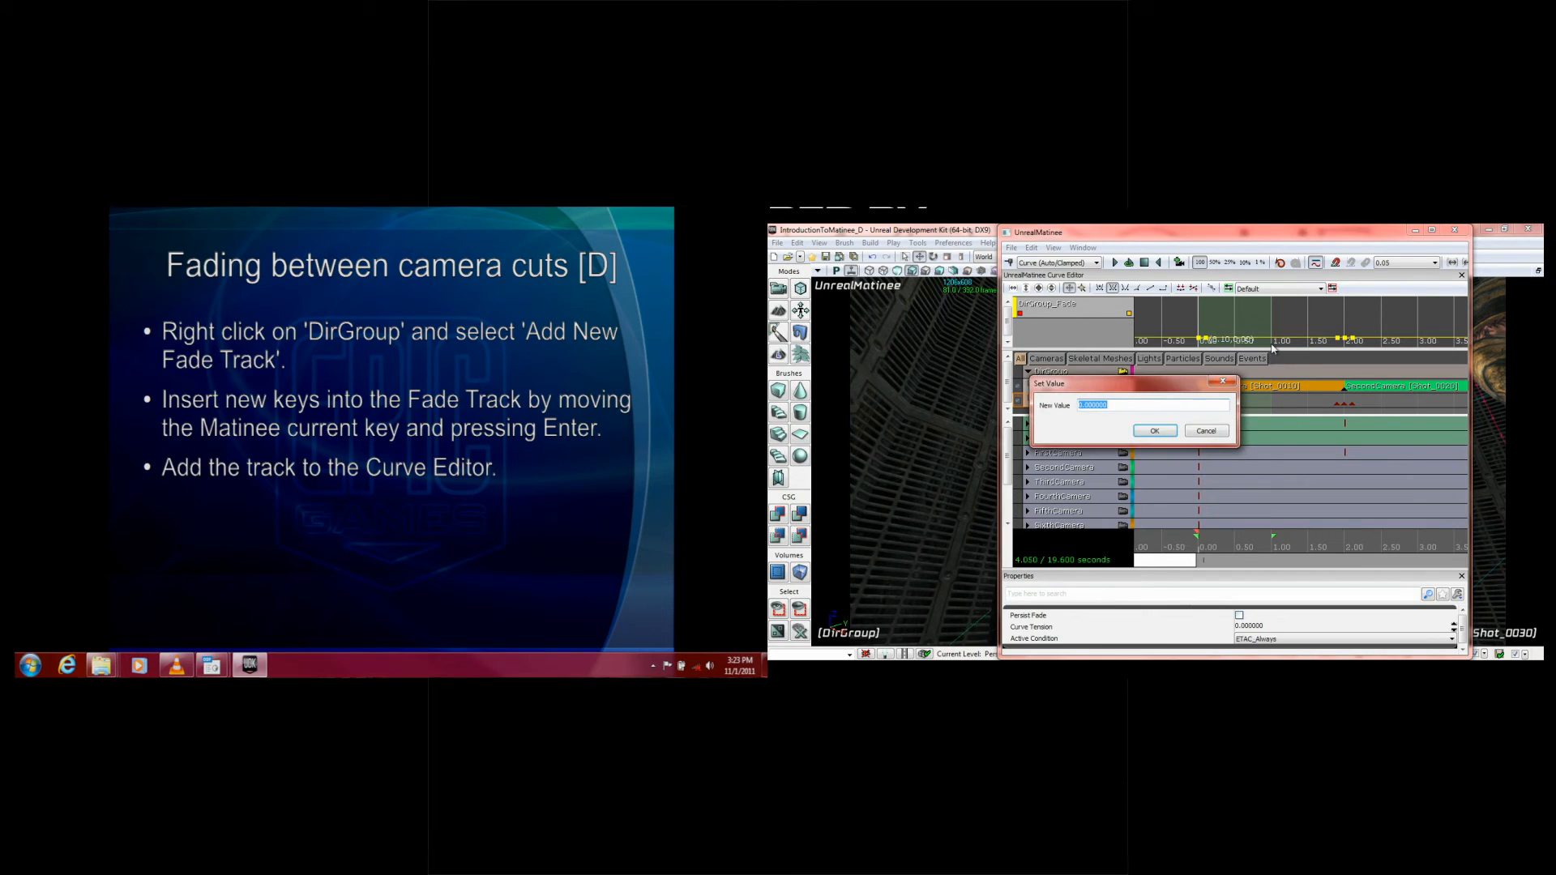
type("1")
key("Return")
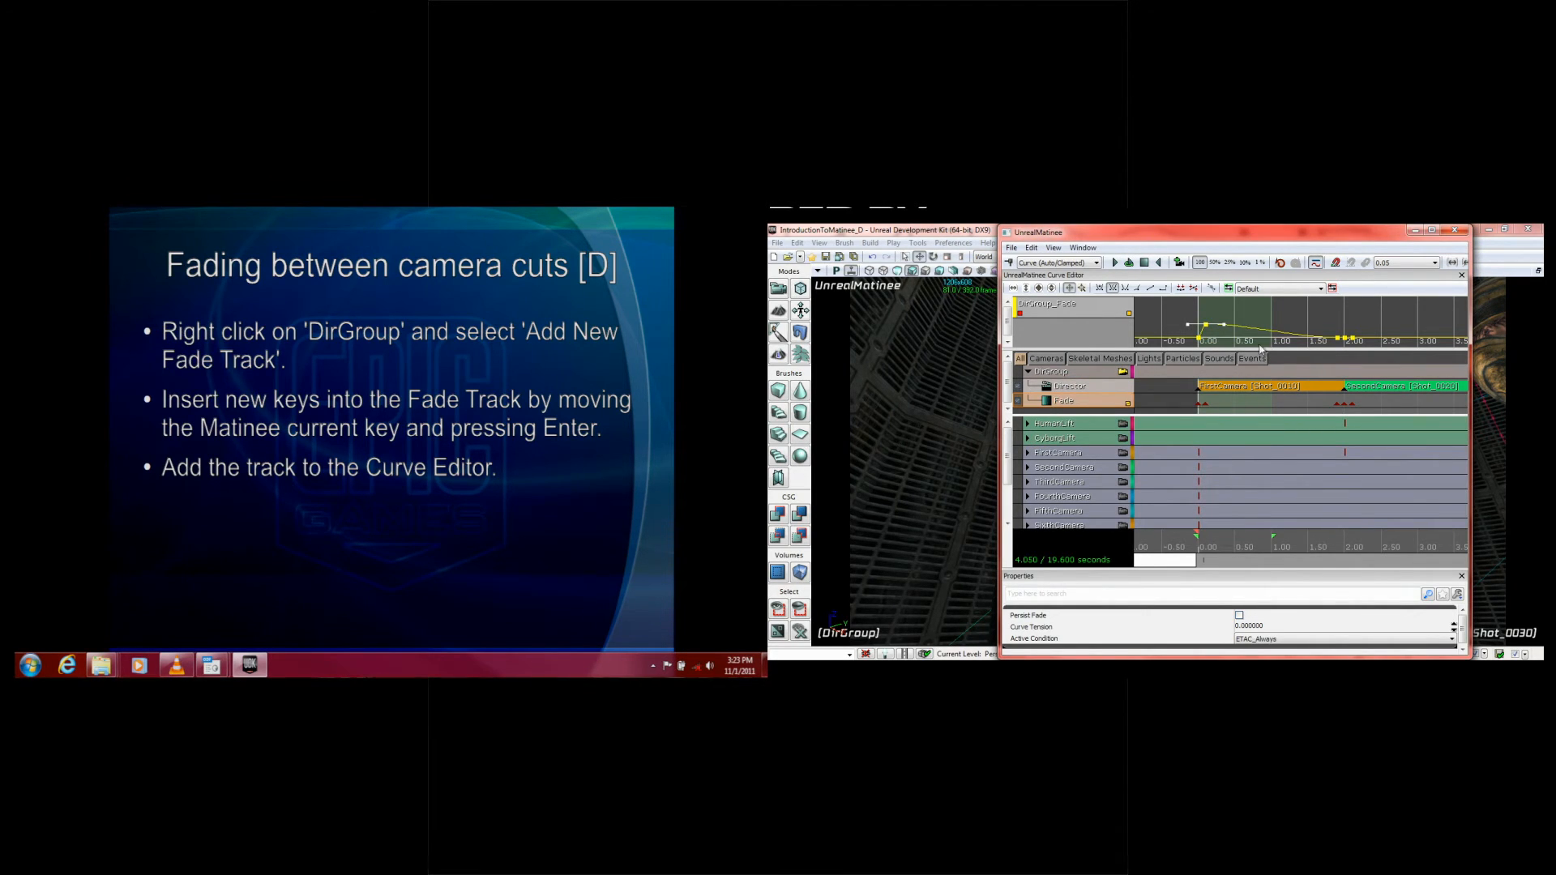
Step: Set the Fade curve key at 1.9 seconds to 1 and scrub back into the first shot to check the fade
left_click(1337, 331)
left_click_drag(1173, 564, 1209, 563)
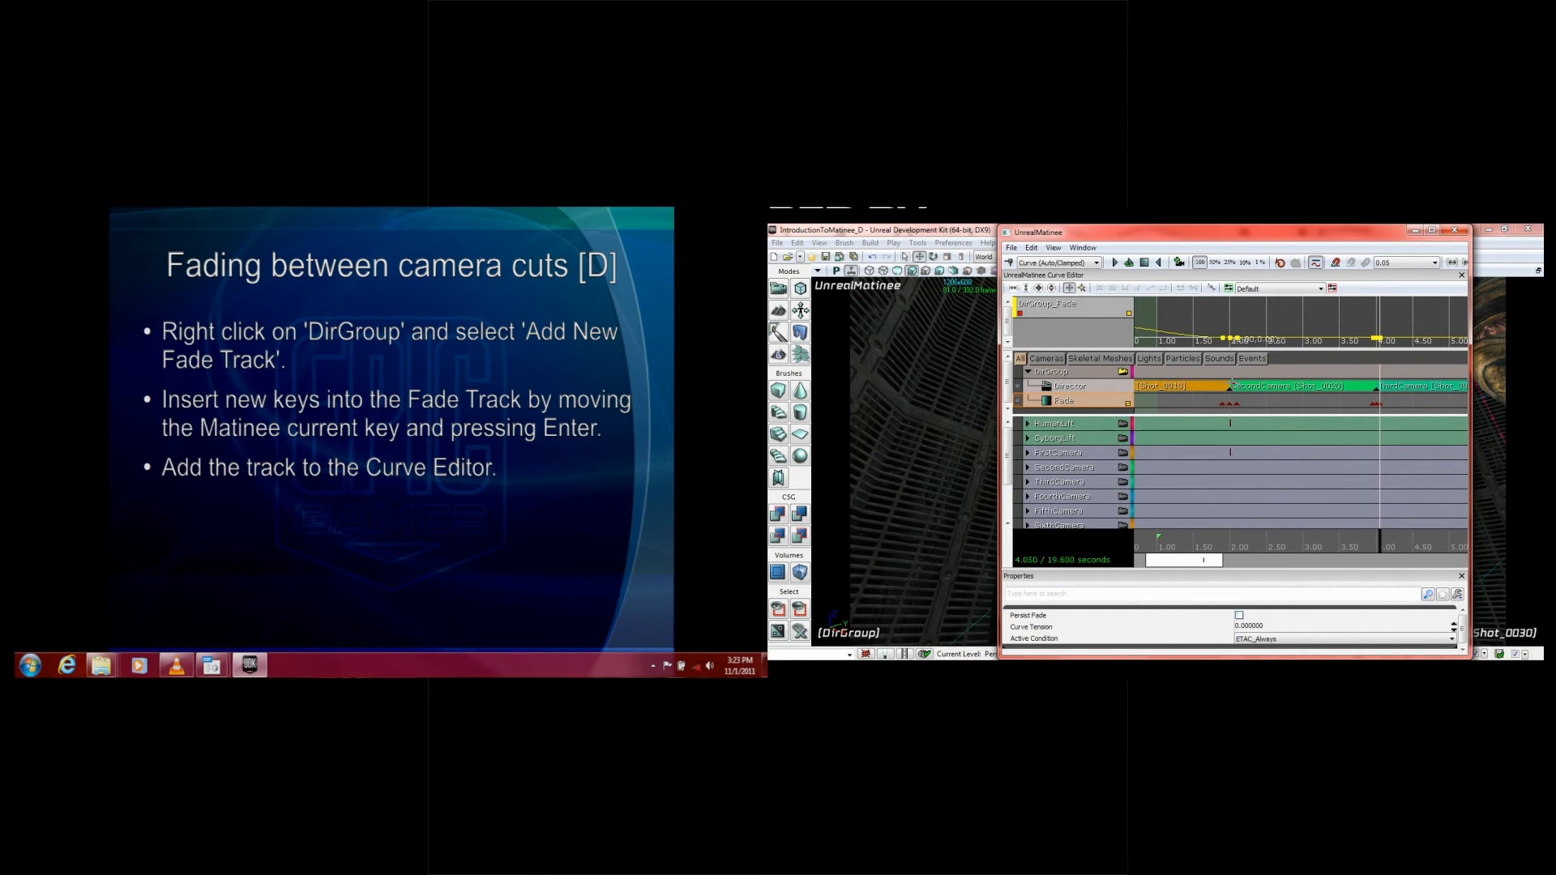
right_click(1227, 341)
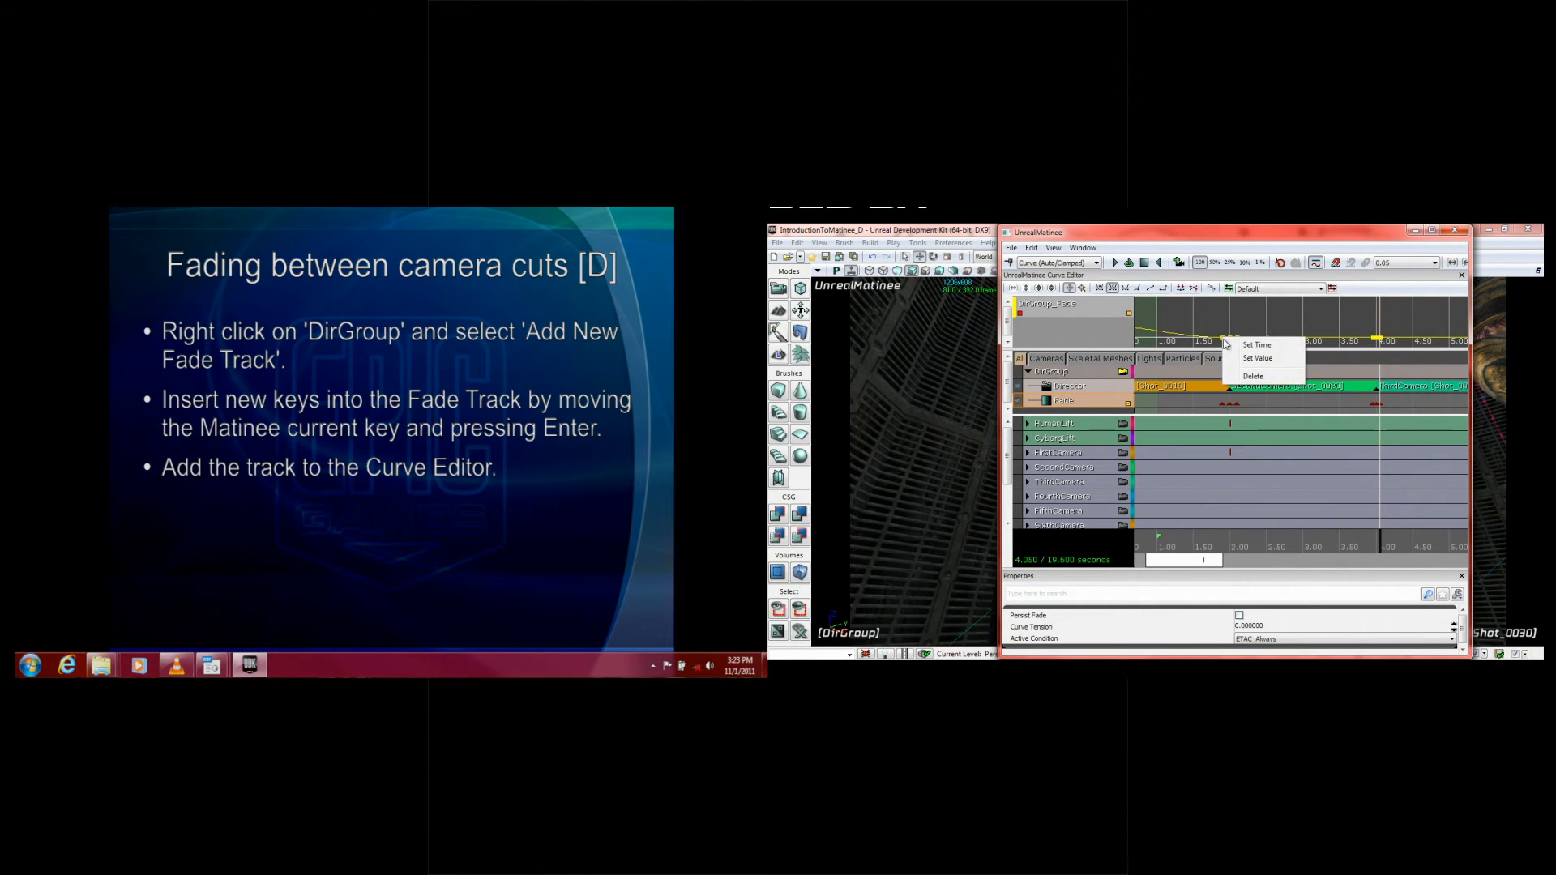
left_click(1290, 357)
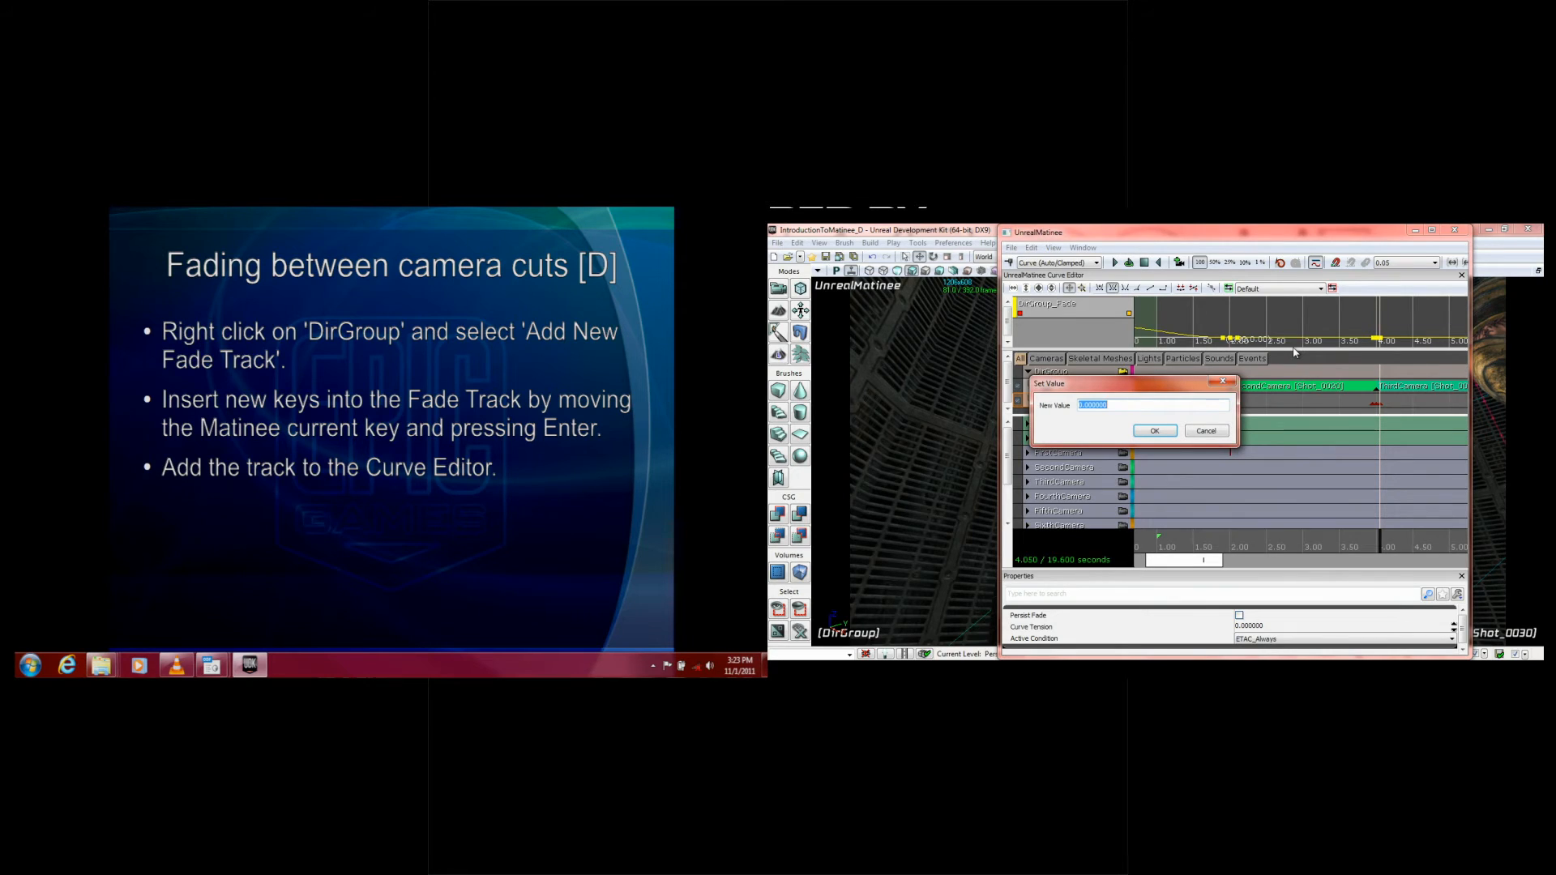
type("1")
key("Return")
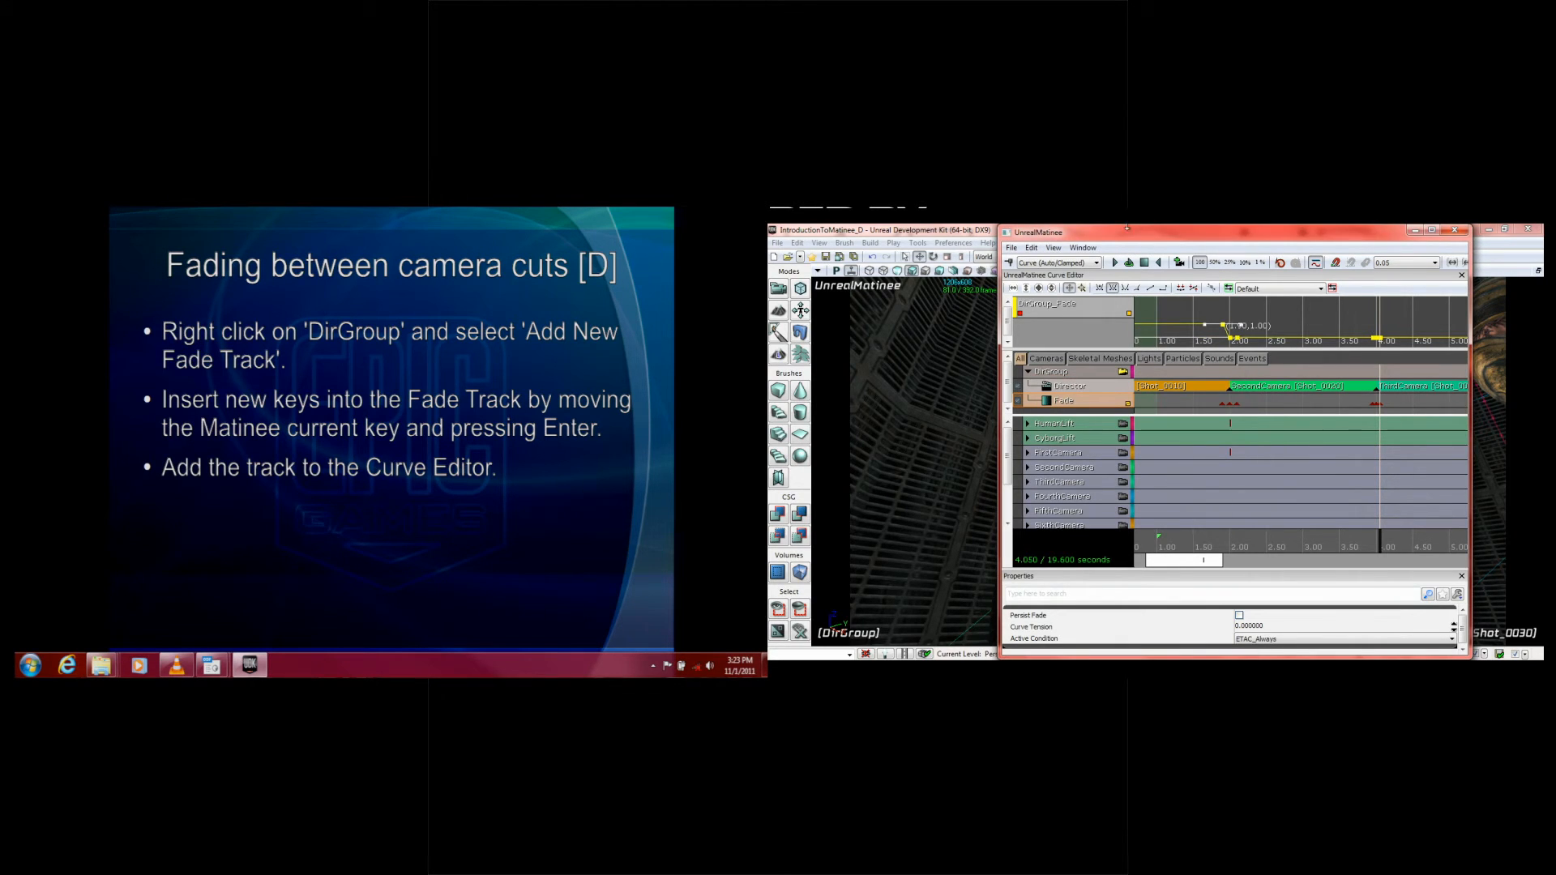
left_click(1226, 315)
left_click(1233, 341)
left_click_drag(1370, 532, 1197, 563)
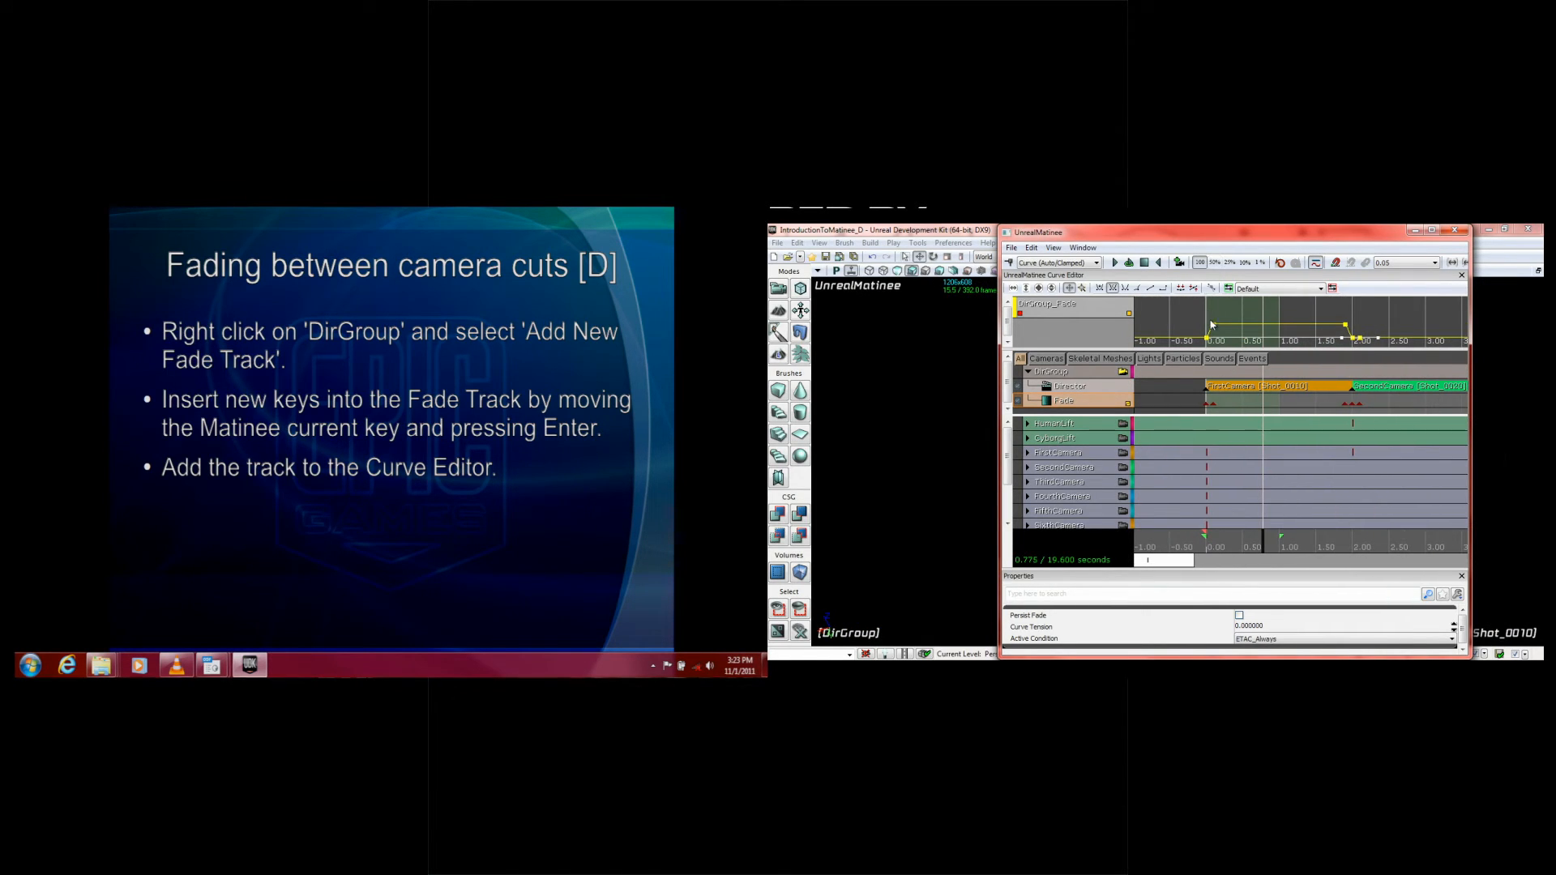
Step: Set the Fade curve key at 0 seconds to 1 and the key at 0.1 seconds to 0
mouse_move(1215, 327)
right_click(1207, 338)
left_click(1228, 362)
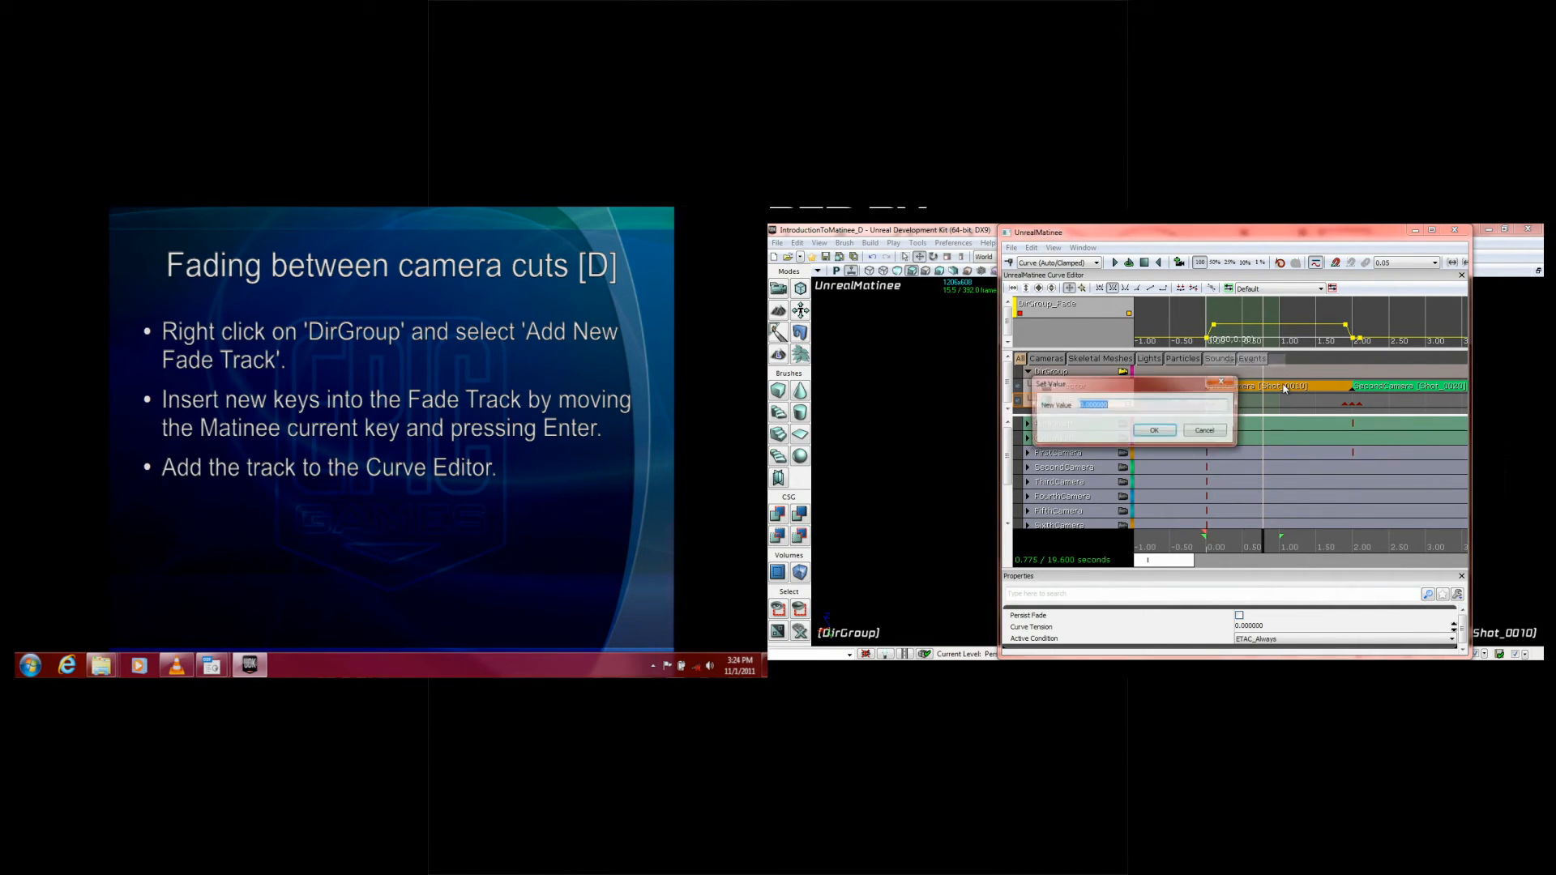
type("1")
key("Return")
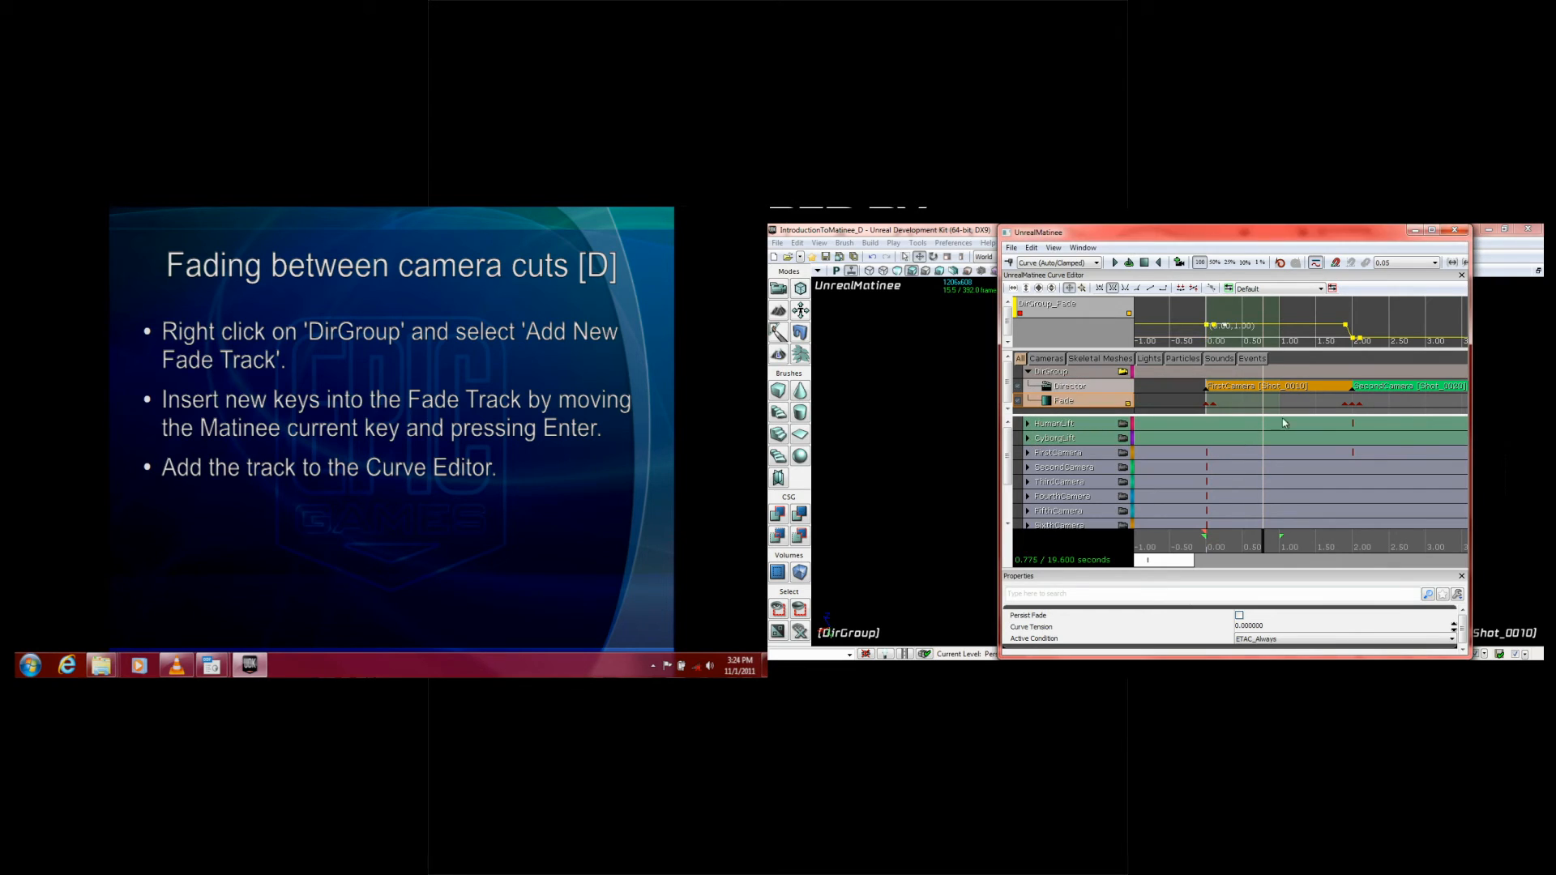
right_click(1212, 325)
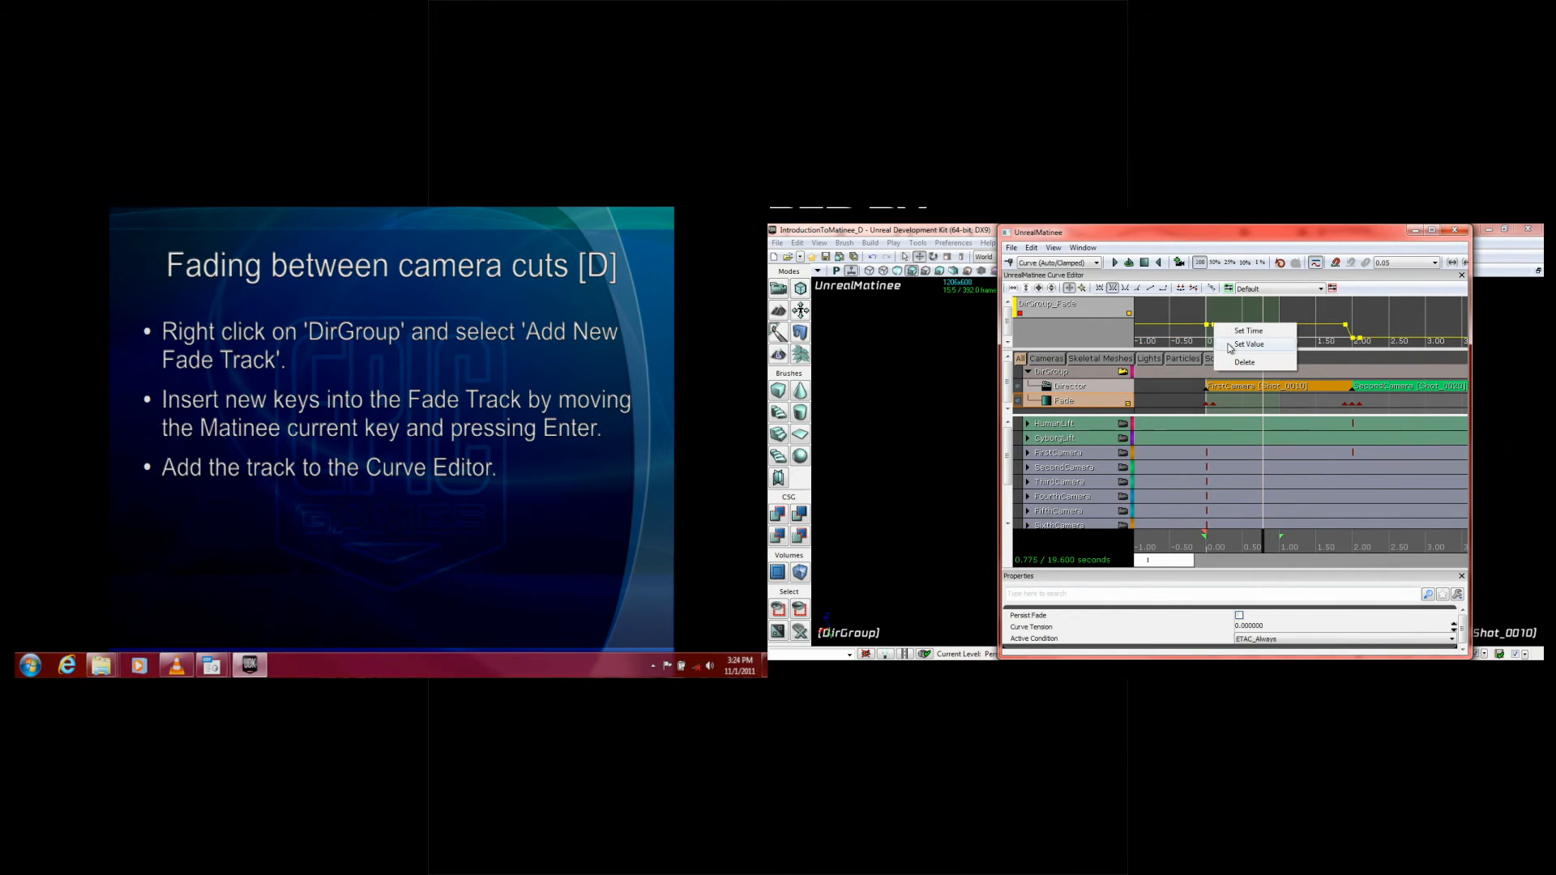
left_click(1230, 348)
type("0")
key("Return")
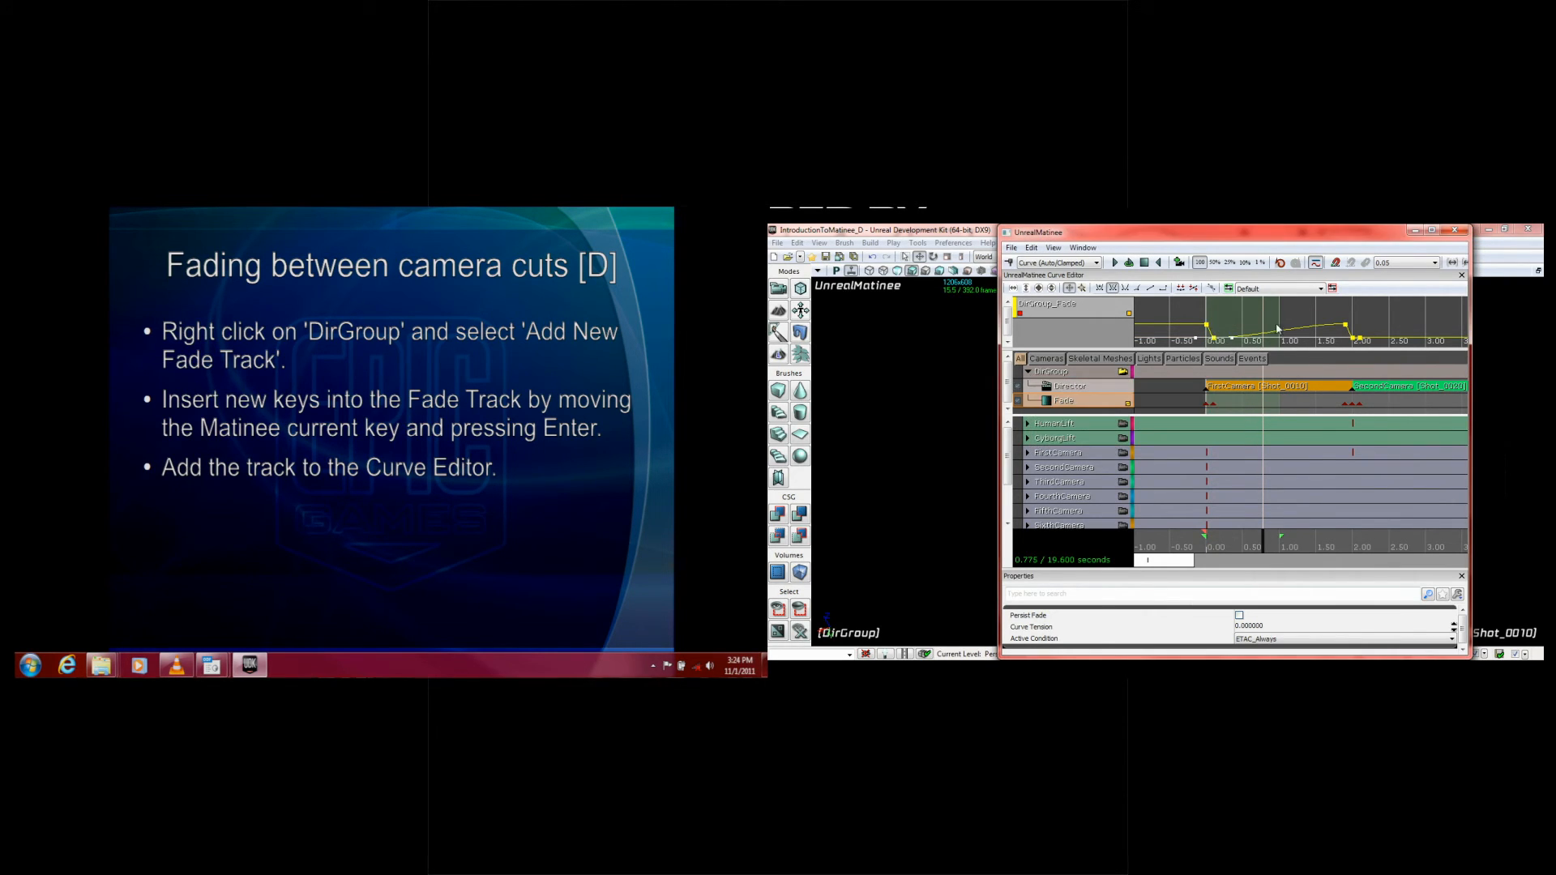
Step: Set the Fade curve key at 1.9 seconds to 0 and the key at 2 seconds to 1
right_click(1347, 325)
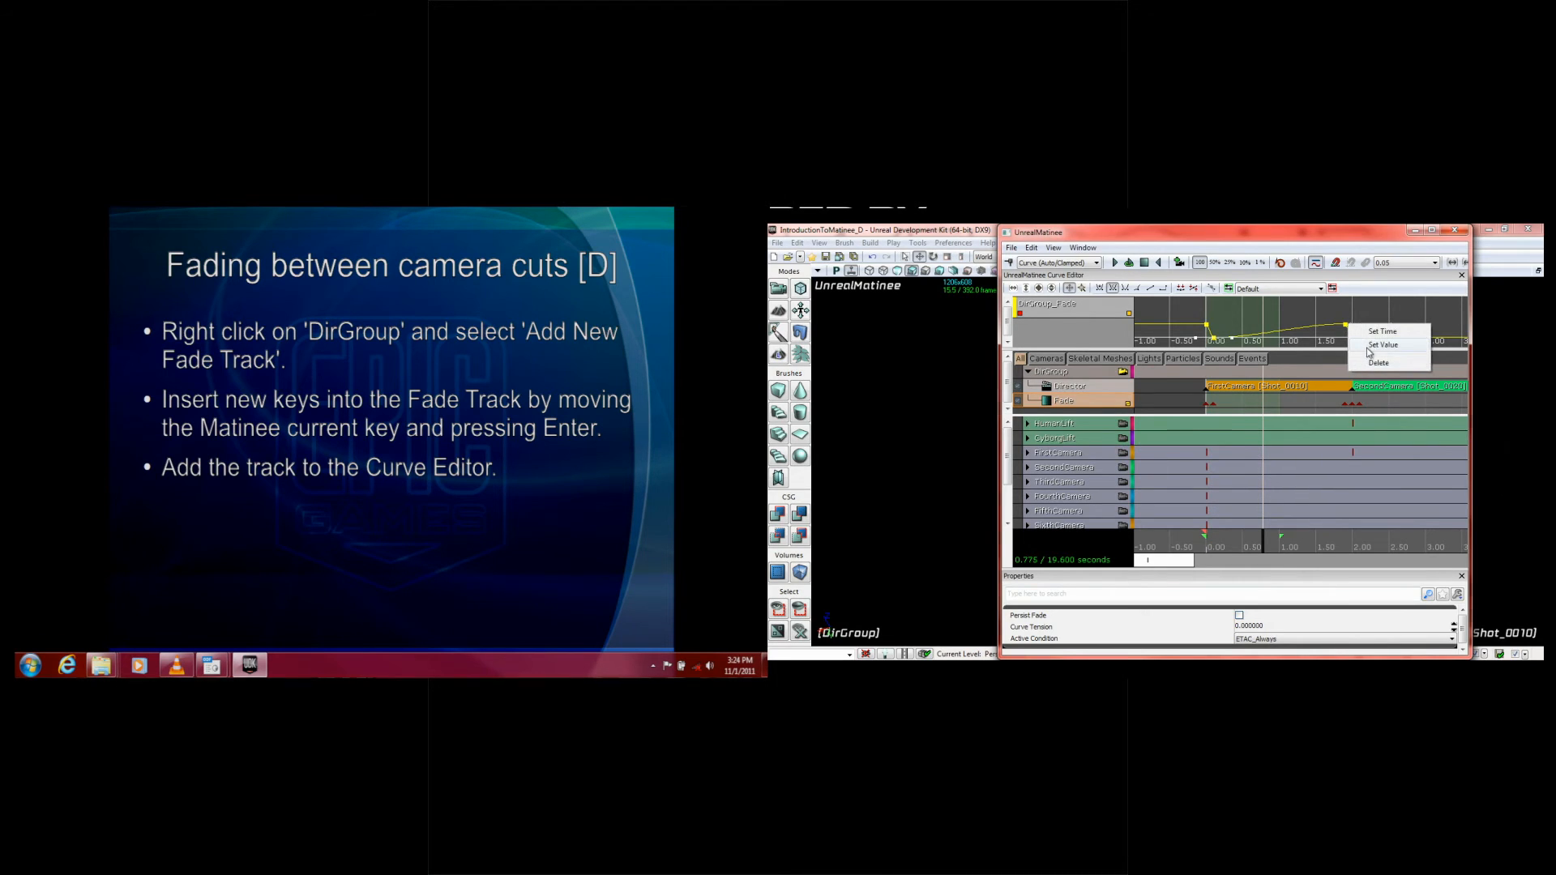
left_click(1369, 349)
type("0")
key("Return")
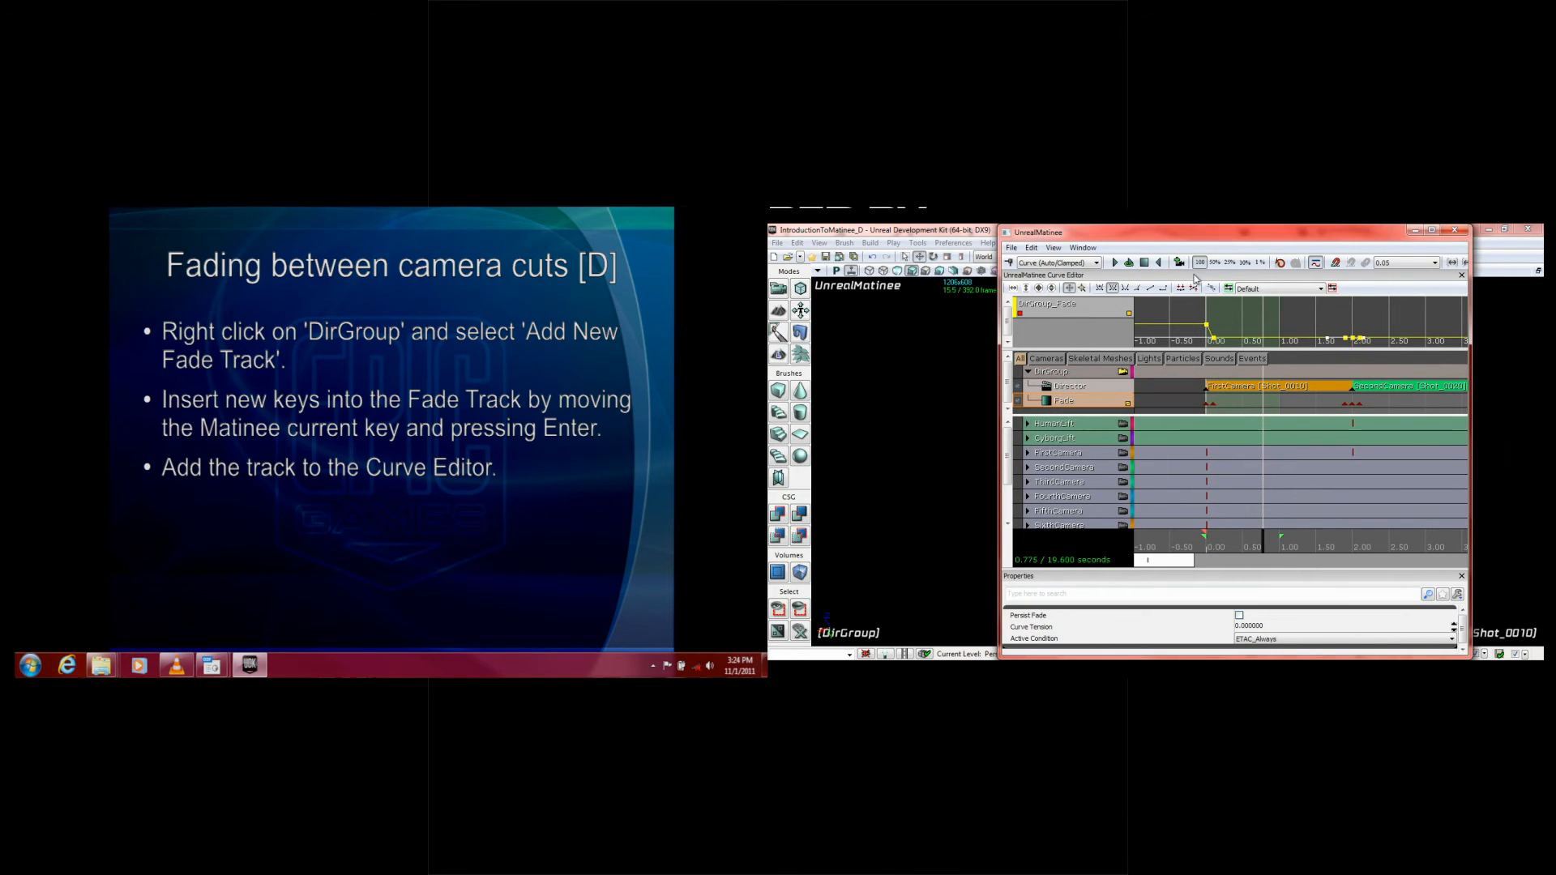
left_click_drag(1175, 561, 1207, 563)
right_click(1220, 339)
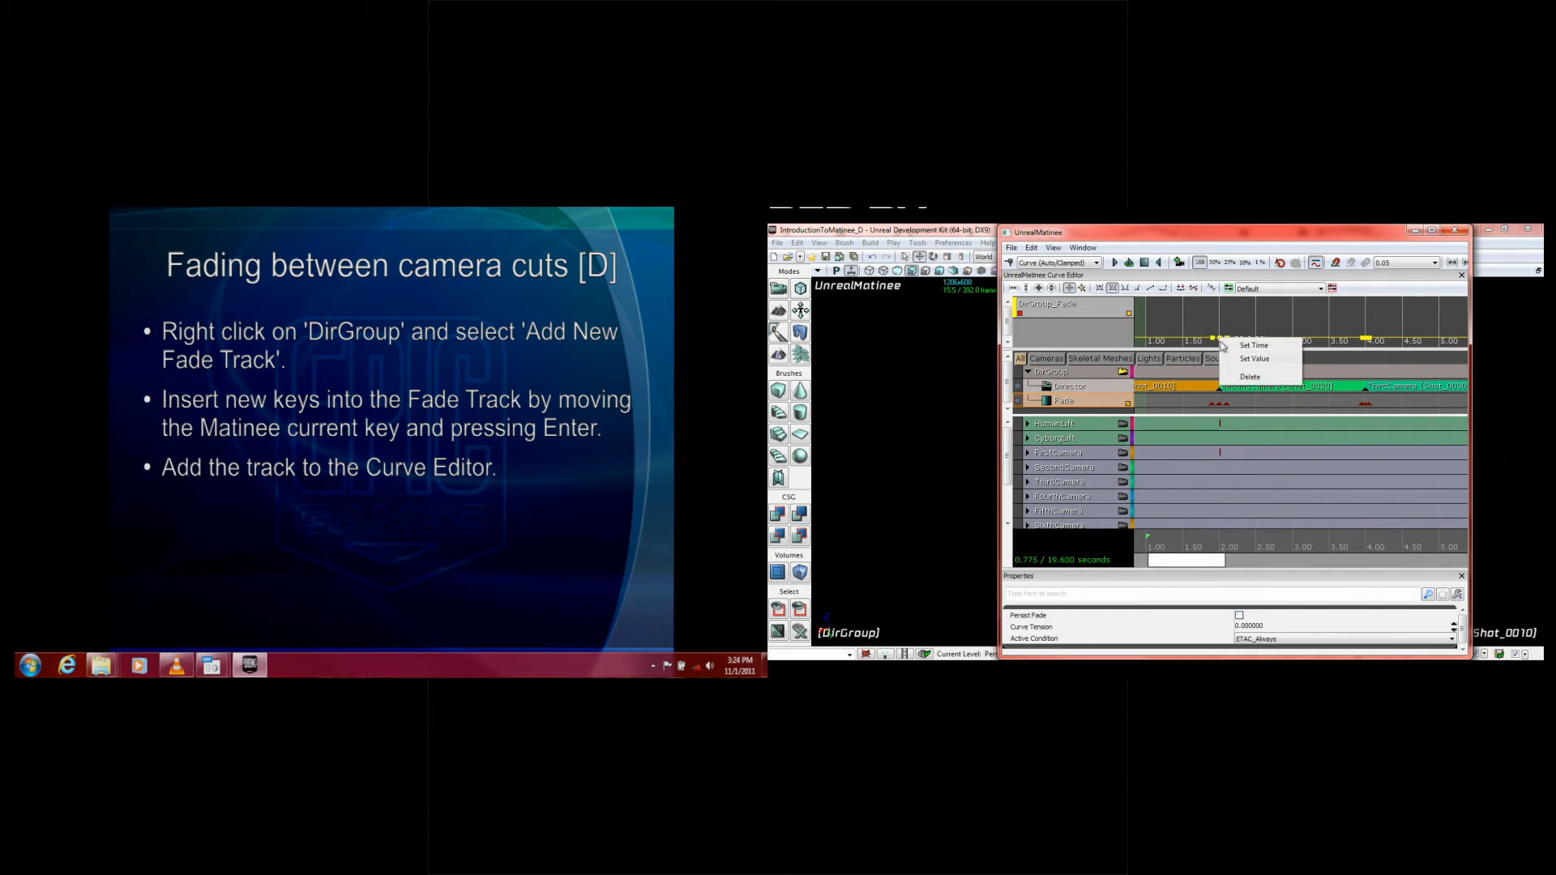
left_click(1236, 361)
type("1")
key("Return")
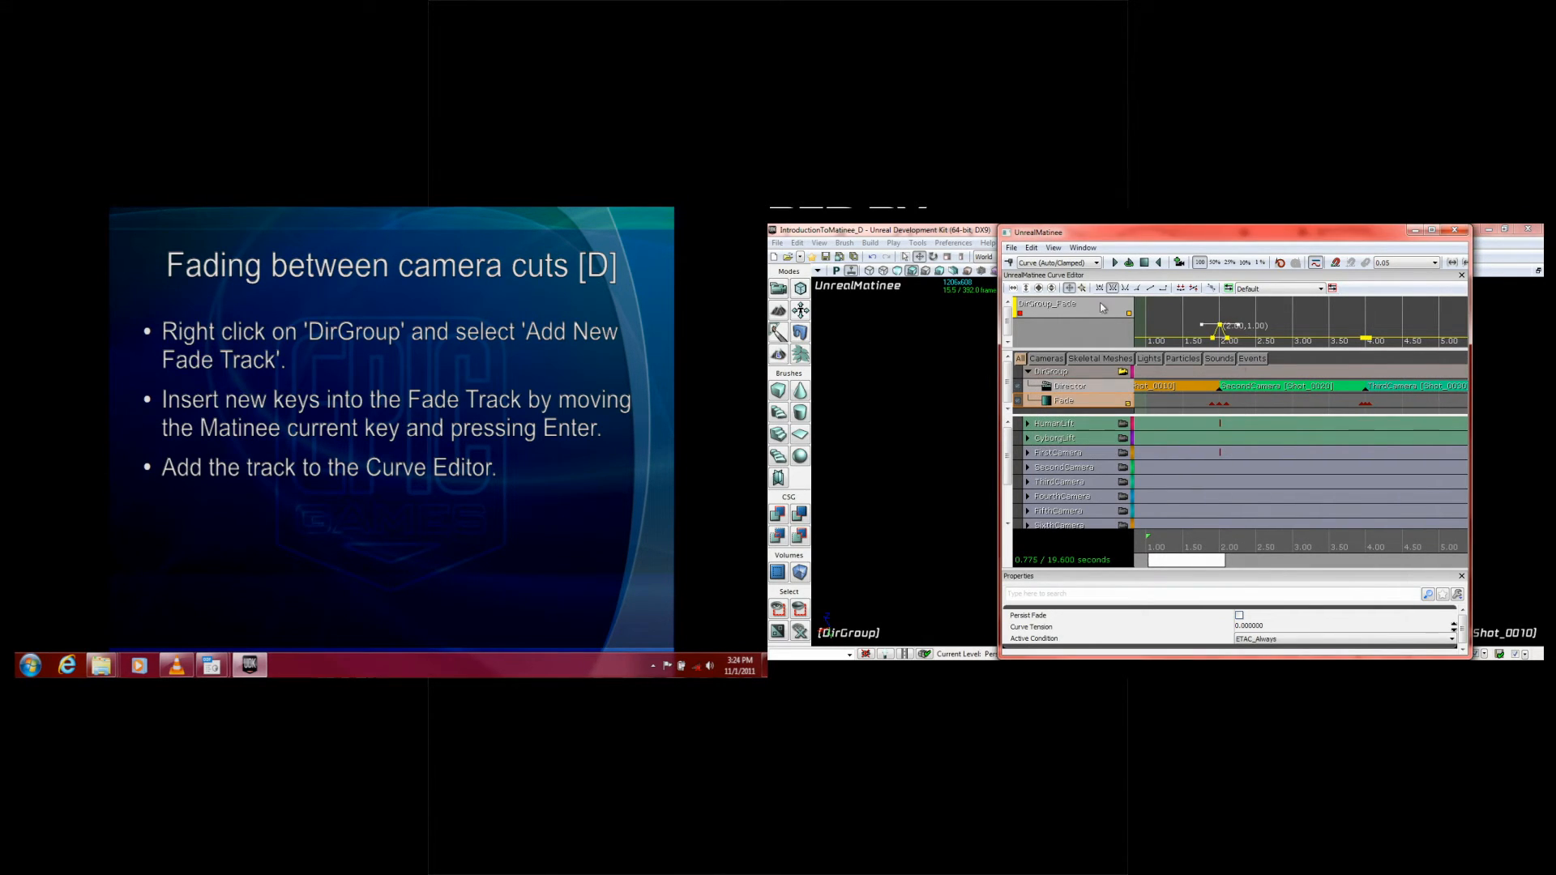
Step: Set the value of the Fade curve key at 4 seconds to 1
left_click_drag(1200, 562, 1223, 564)
left_click(1266, 339)
right_click(1269, 340)
left_click(1288, 361)
type("1")
key("Return")
left_click(1324, 325)
Step: Scrub the timeline back to the start of the first camera shot
scroll(1240, 396, "down", 2)
scroll(1239, 395, "down", 2)
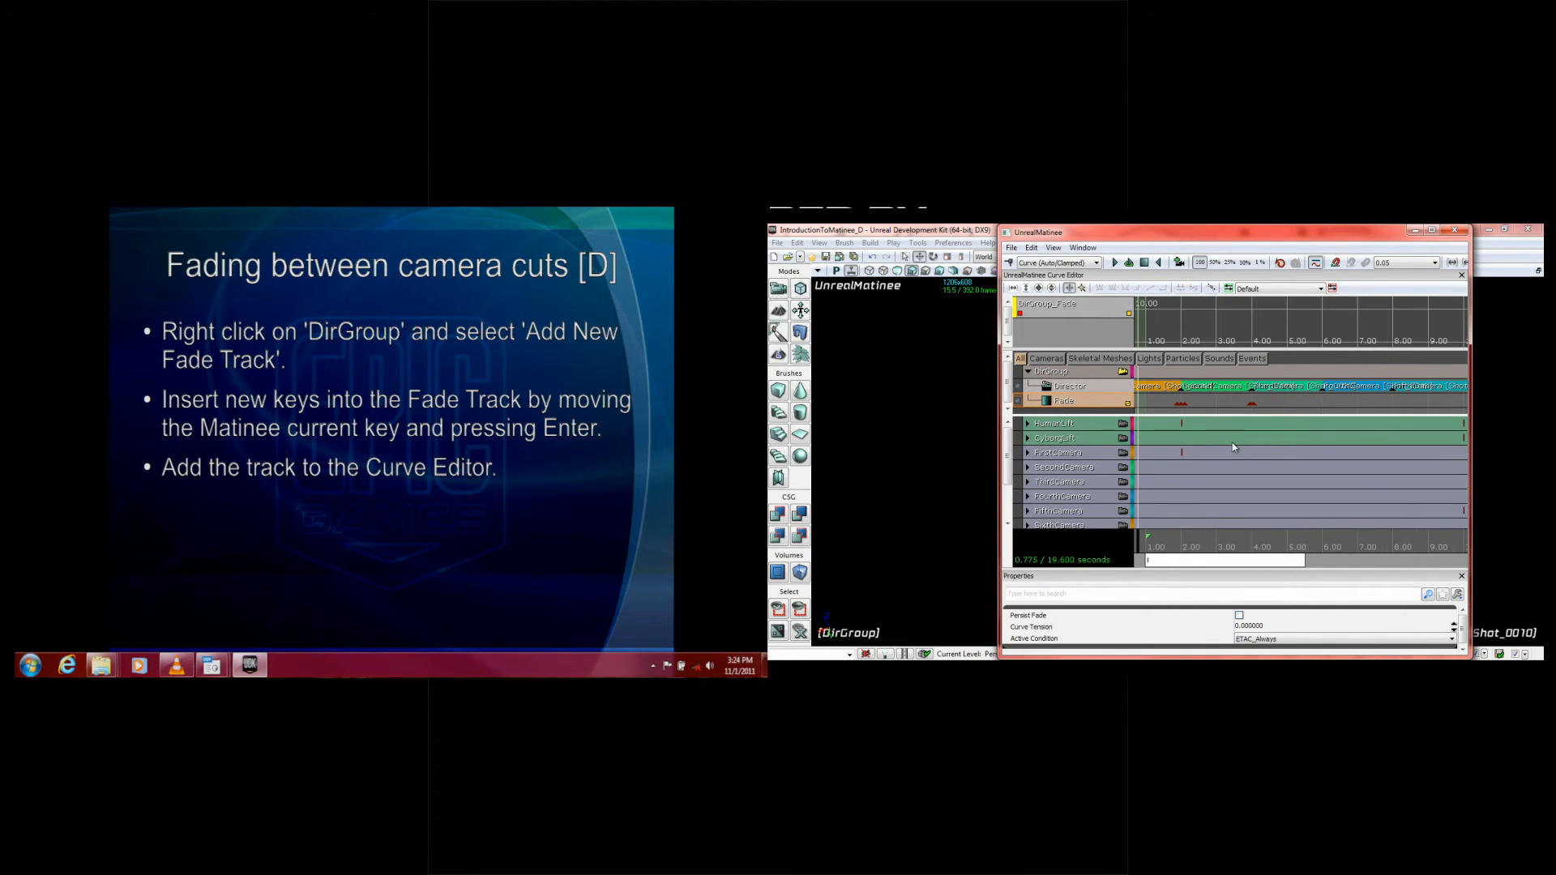
scroll(1234, 446, "up", 2)
left_click_drag(1222, 559, 1154, 563)
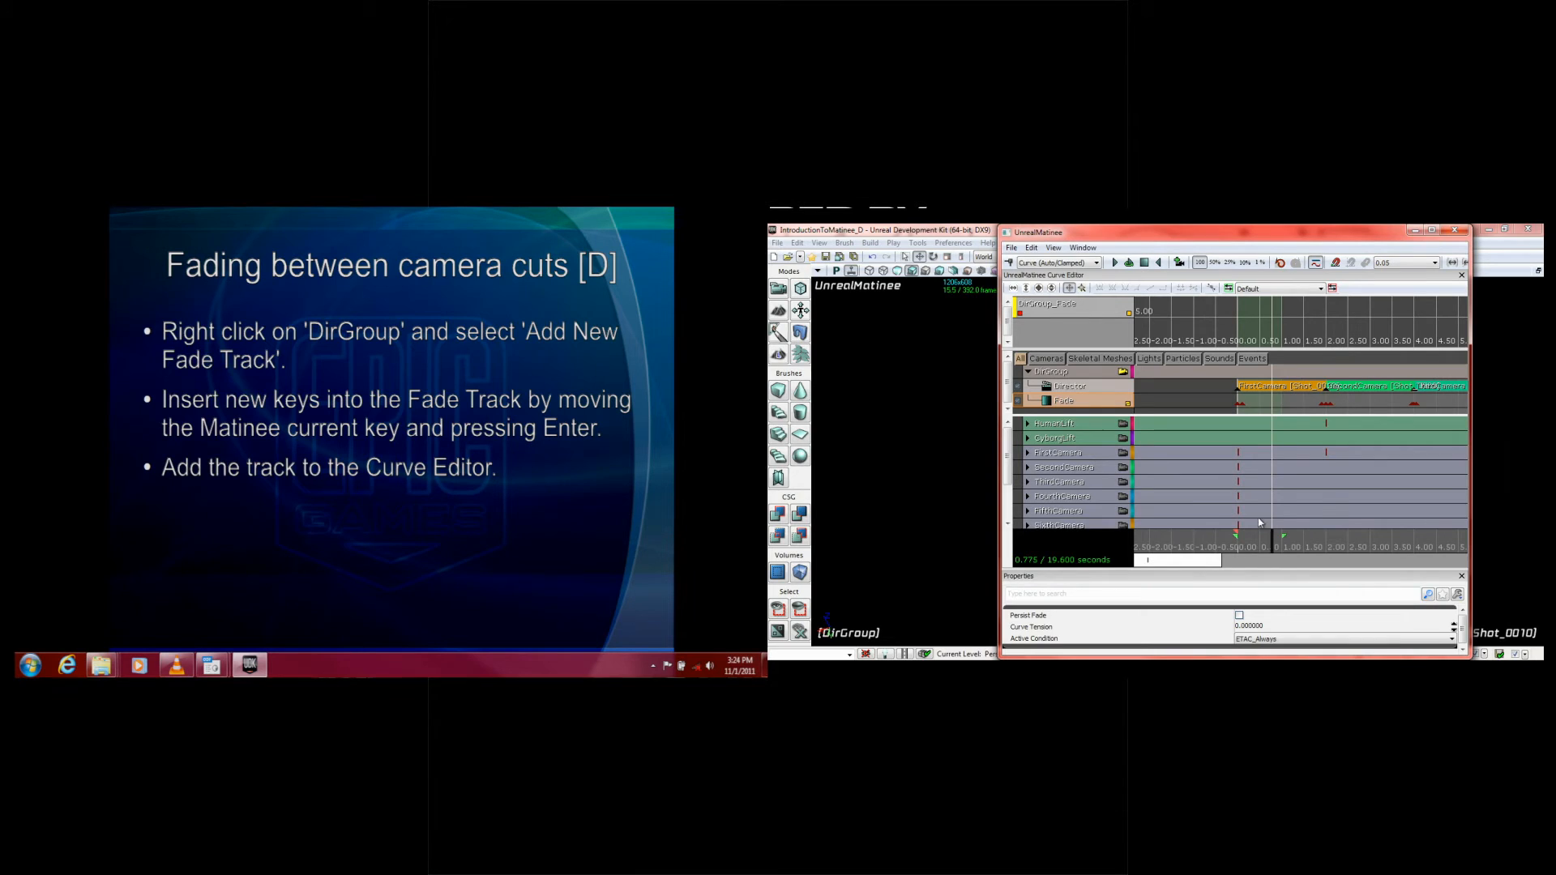
left_click_drag(1278, 546, 1240, 549)
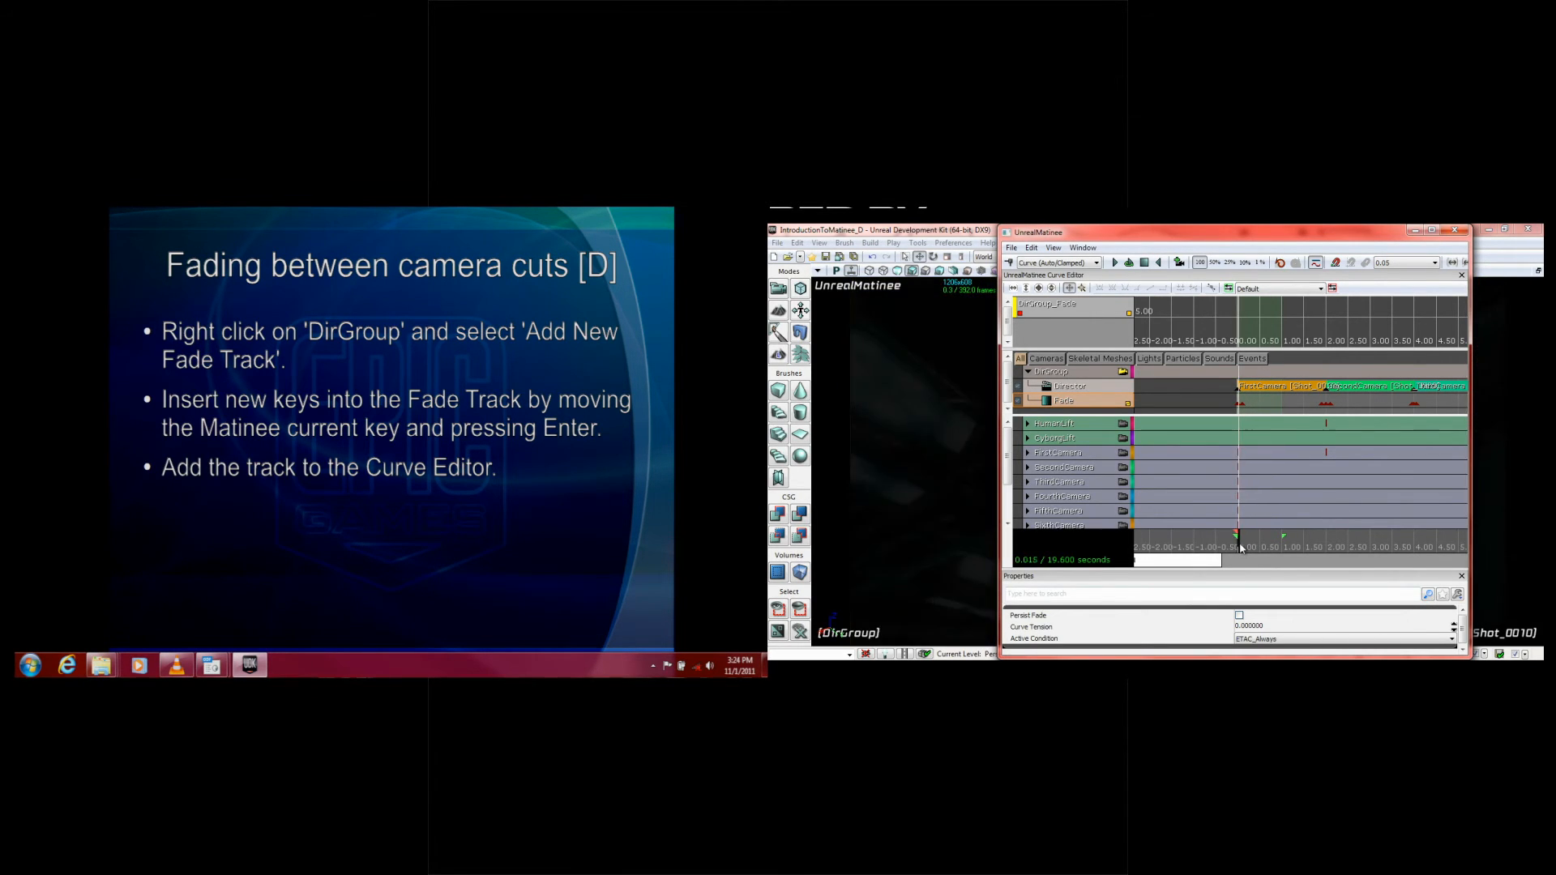
Step: Move the Matinee window clear of the viewport and play the sequence from 0 seconds to preview the fades
left_click_drag(1302, 237, 1461, 246)
left_click_drag(1372, 547, 1511, 551)
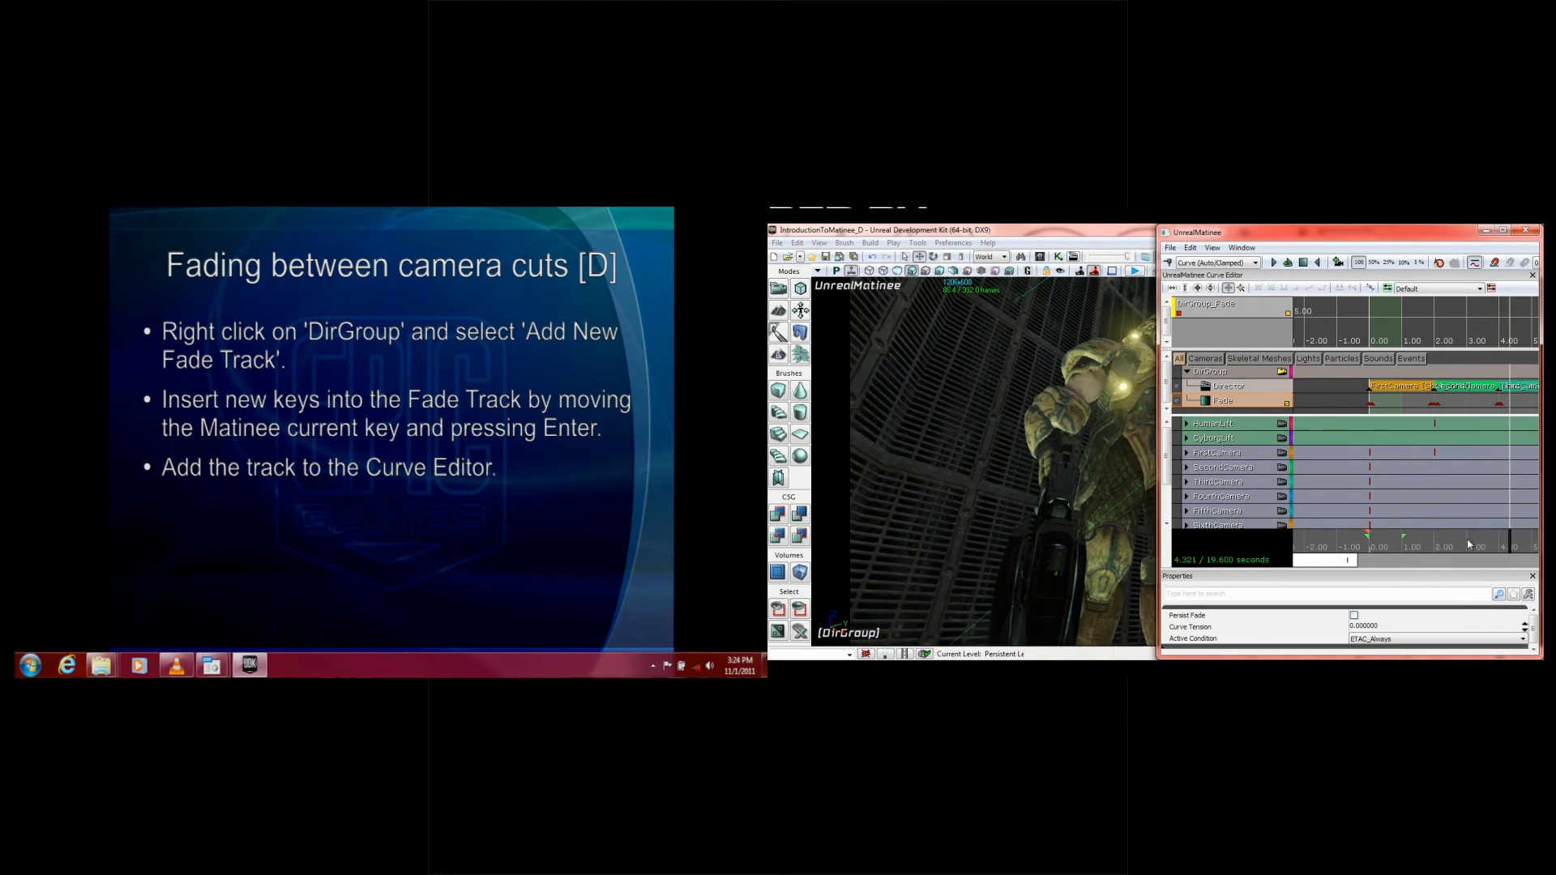
left_click(1345, 533)
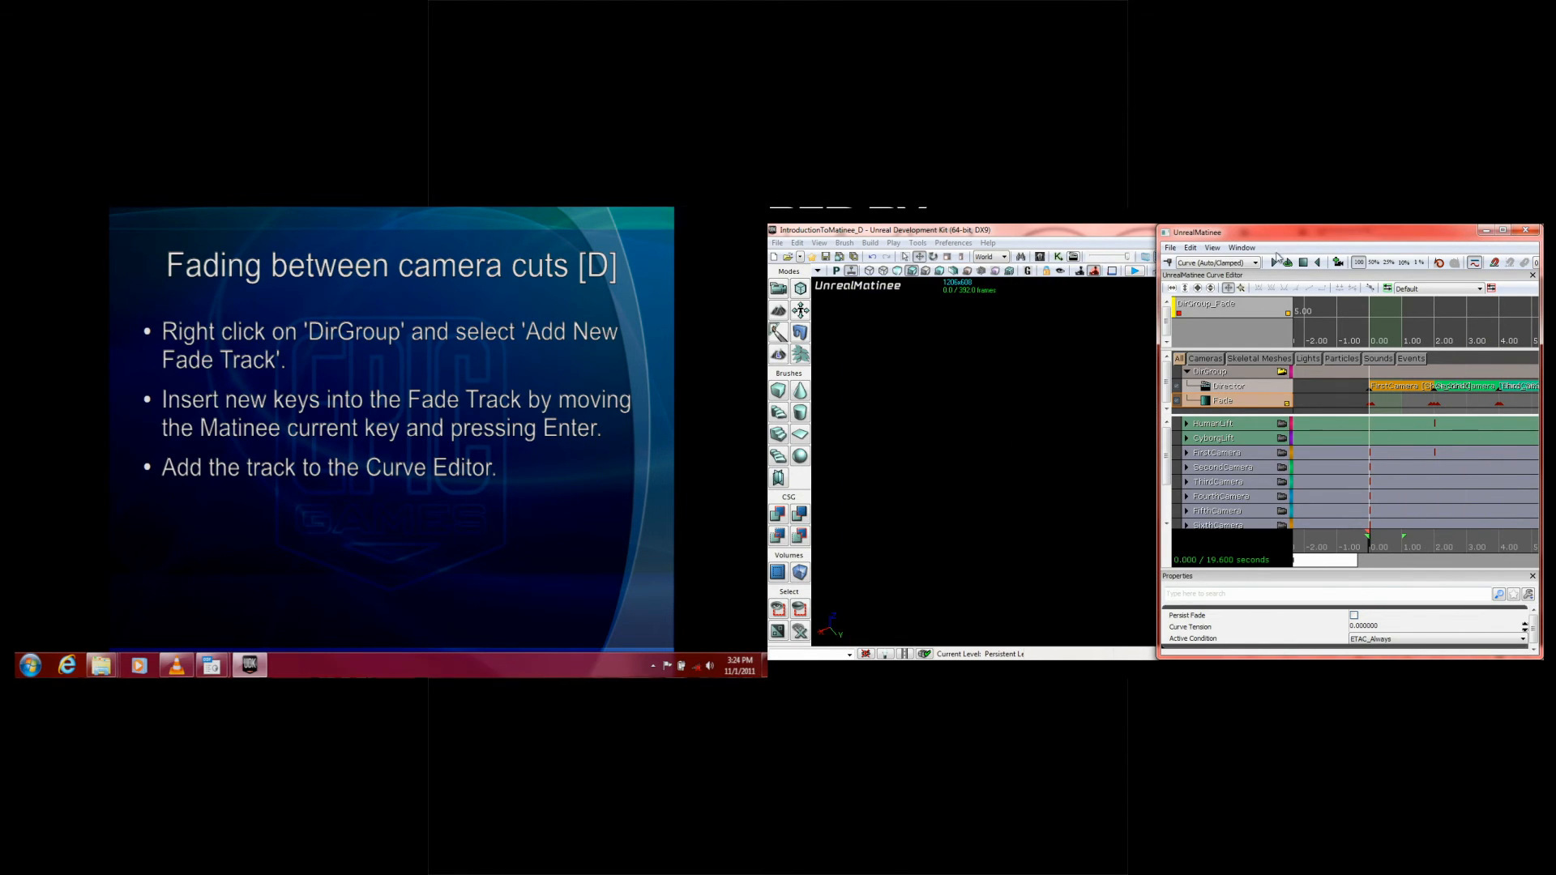
left_click_drag(1371, 236, 1471, 609)
left_click(1286, 636)
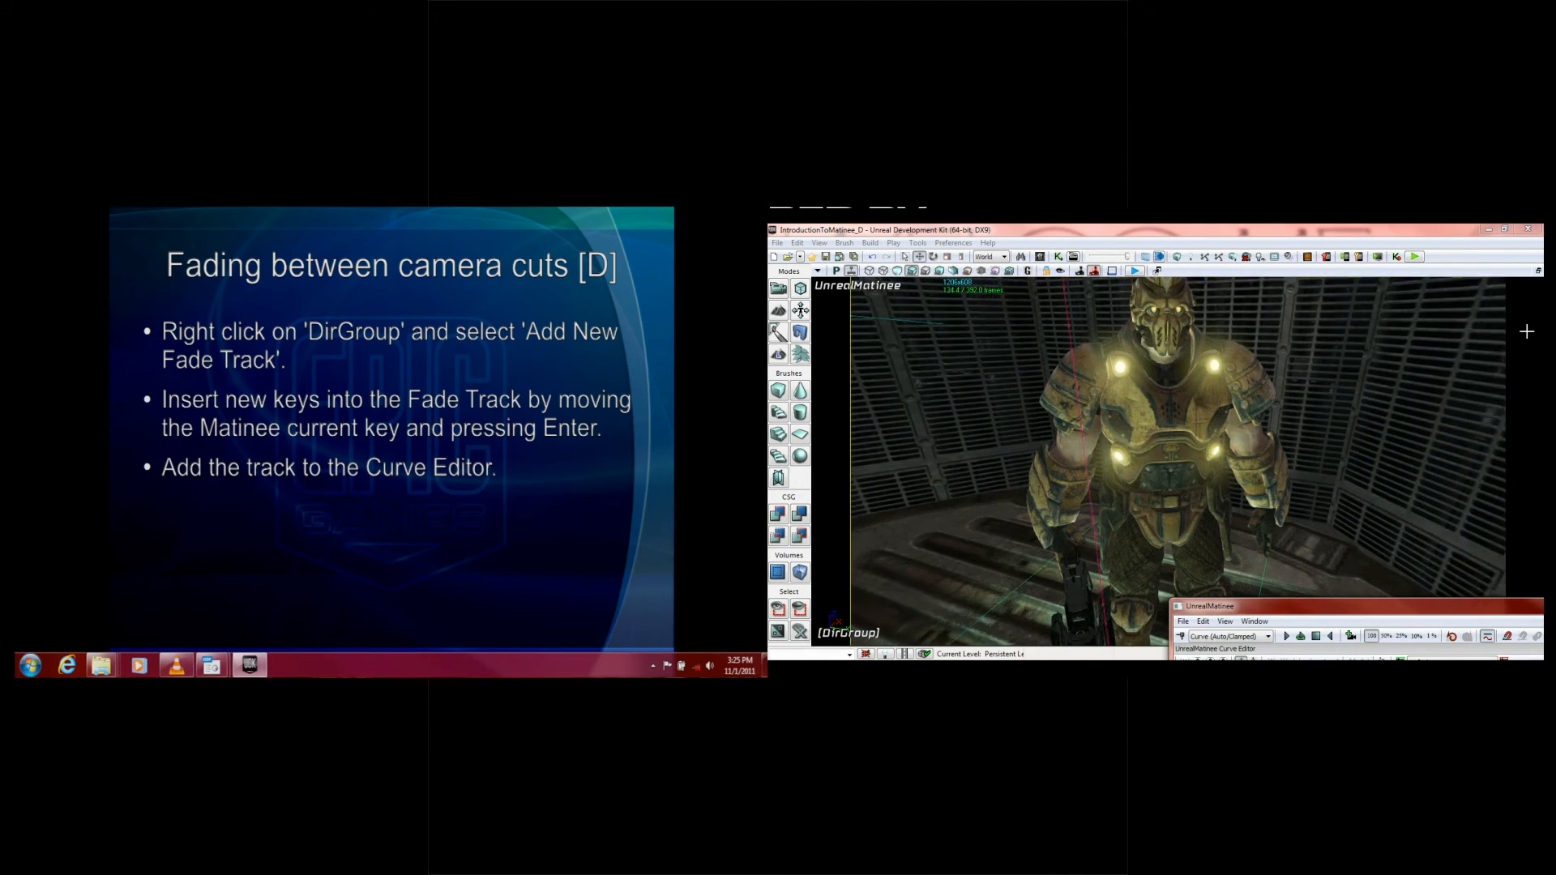
Step: Maximize the Matinee window and enlarge the Curve Editor to show more of the Fade curve area
left_click_drag(1383, 607, 1291, 230)
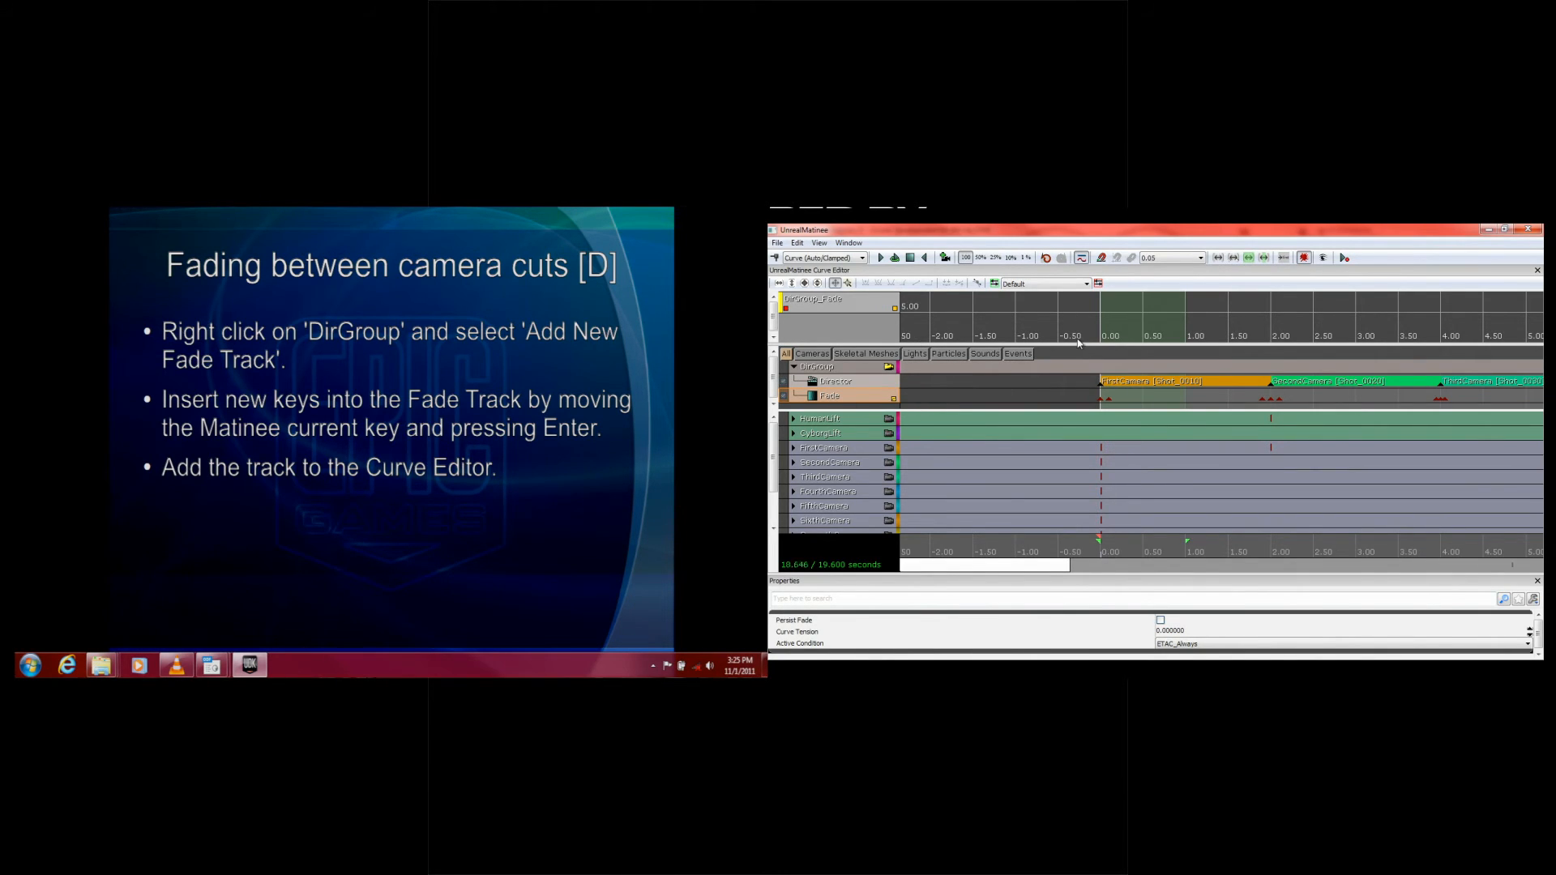
left_click_drag(1080, 346, 1070, 408)
scroll(1022, 374, "down", 5)
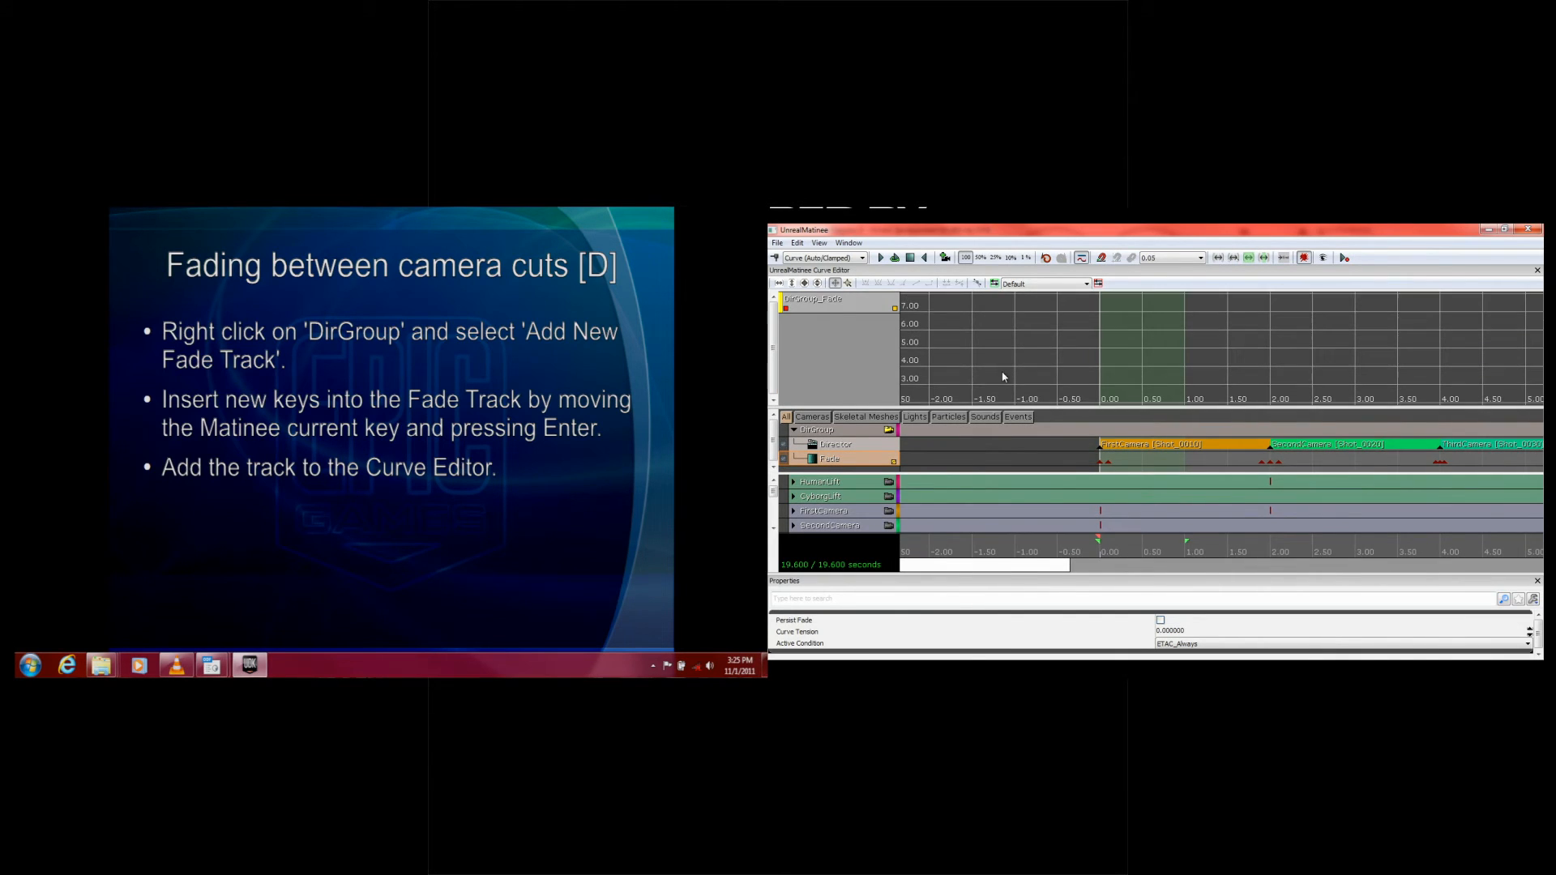
Step: Bring all the Fade curve keys into view and advance the slides to "Animating characters [E]"
left_click_drag(1001, 349, 1003, 346)
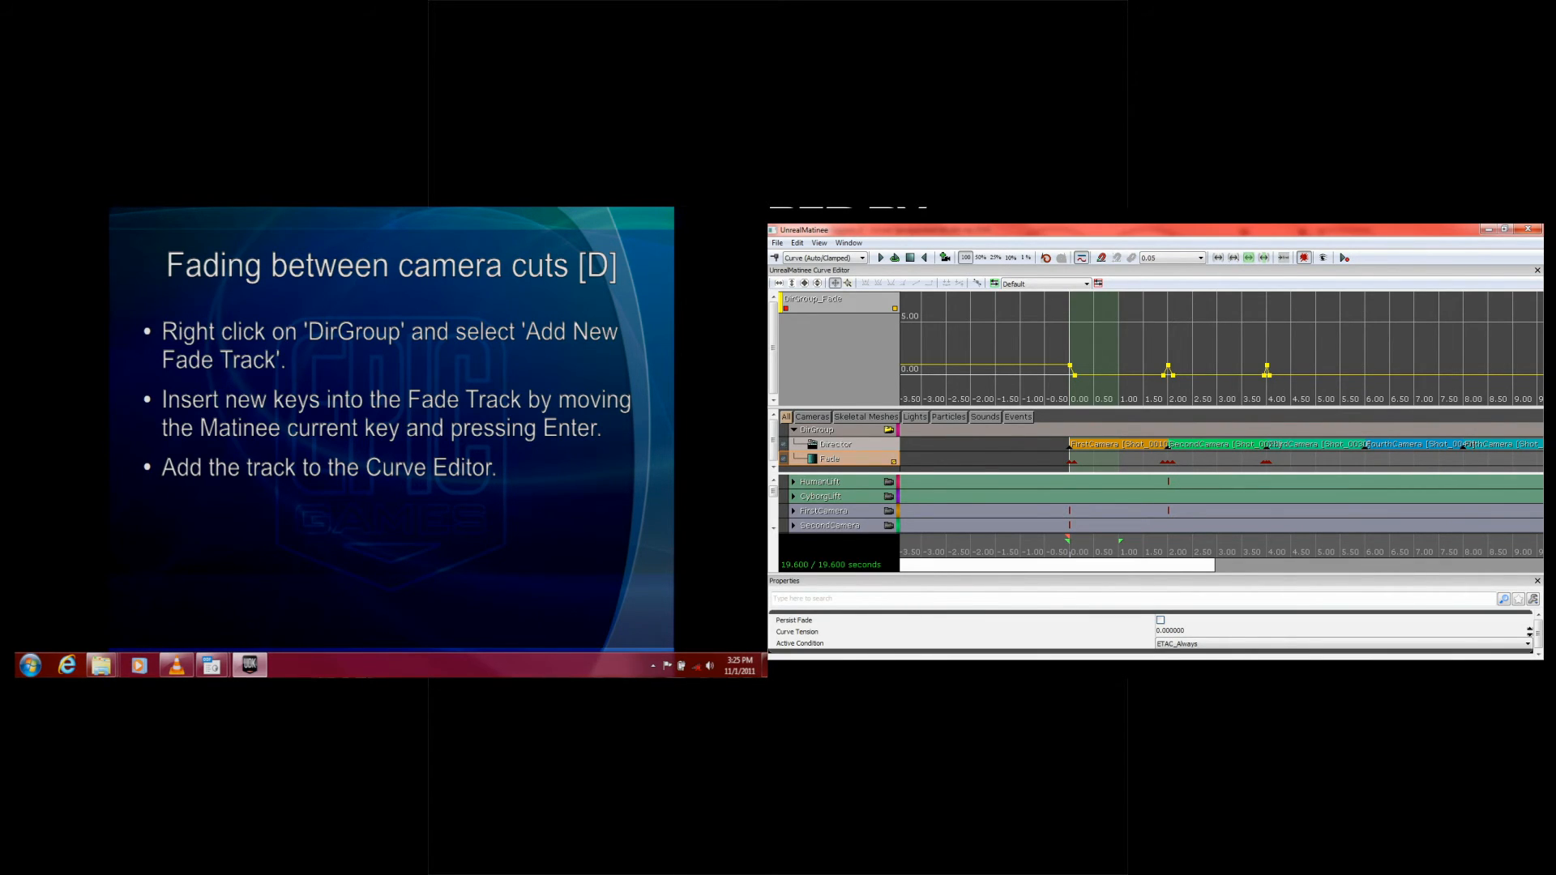
left_click(418, 375)
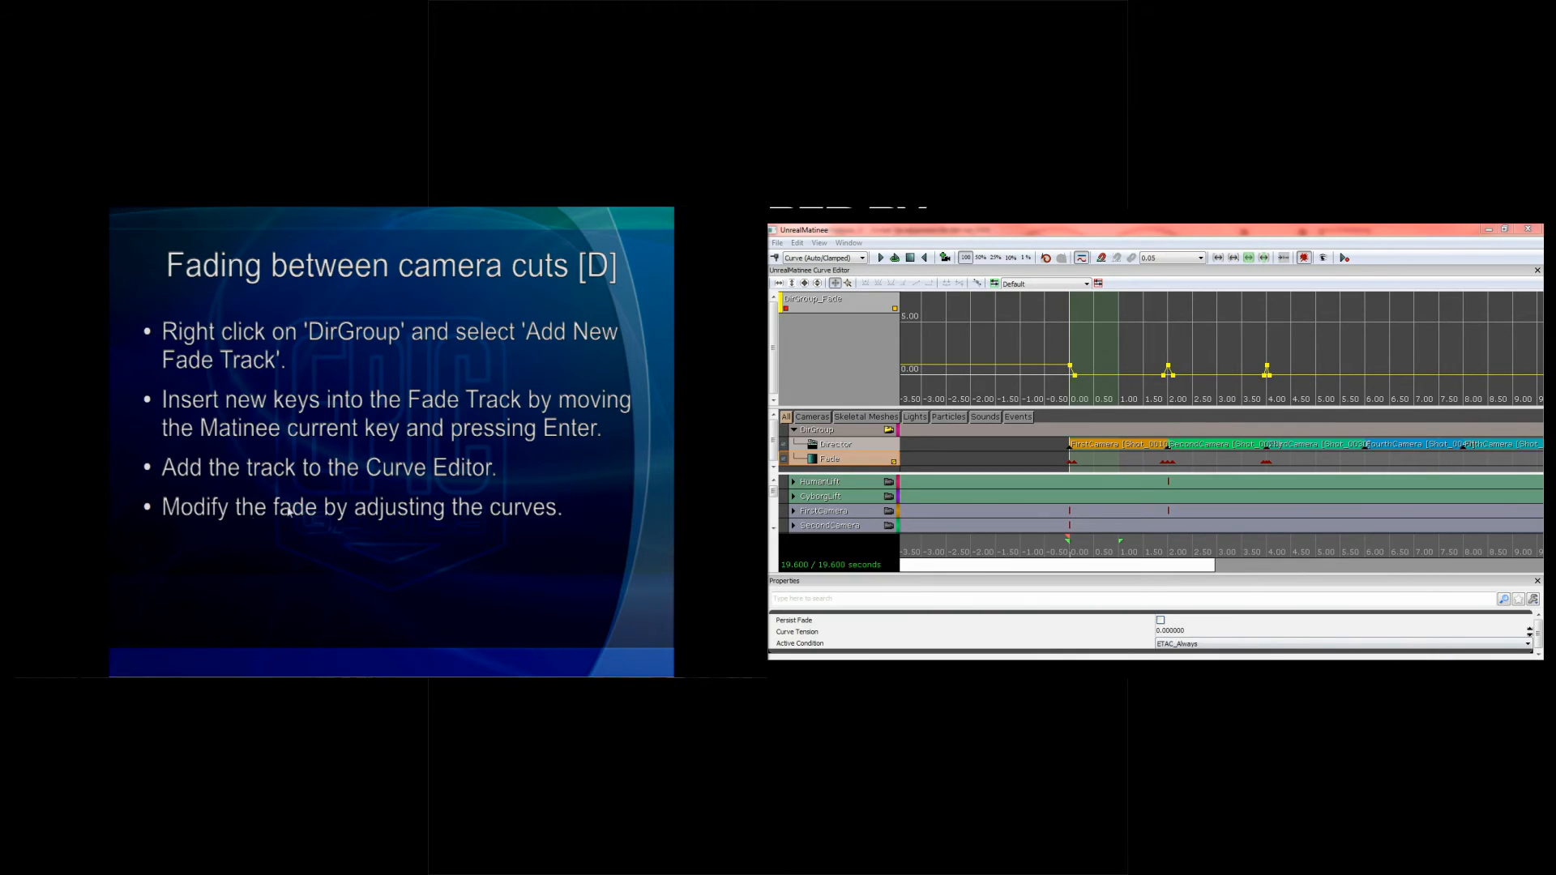
left_click(315, 508)
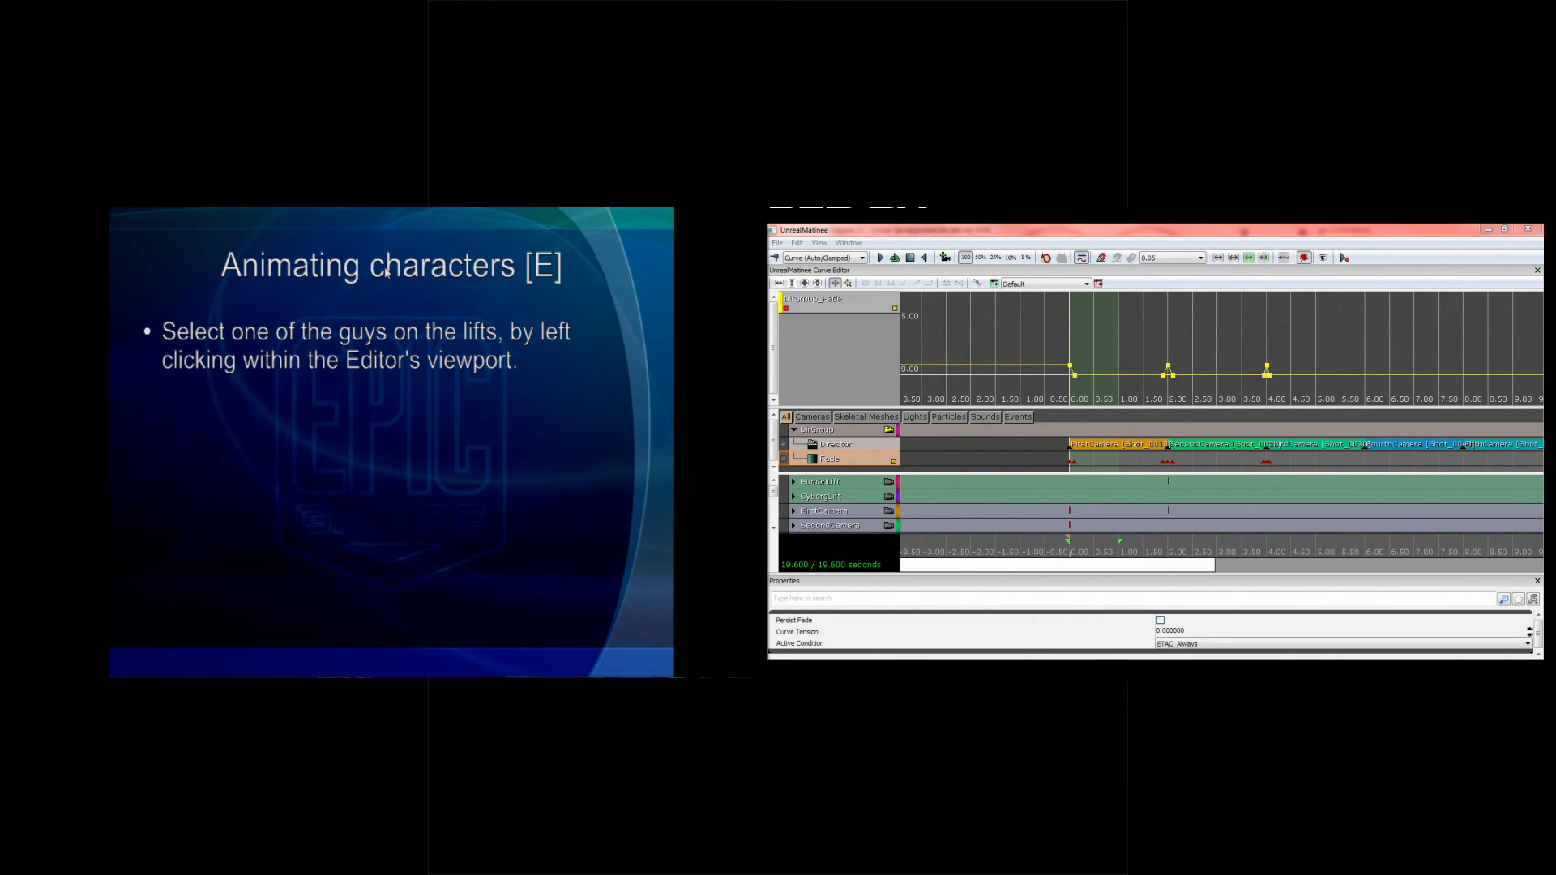
Step: Close Matinee and open the IntroductionToMatinee_E level without saving the changes to IntroductionToMatinee_D
left_click(1527, 229)
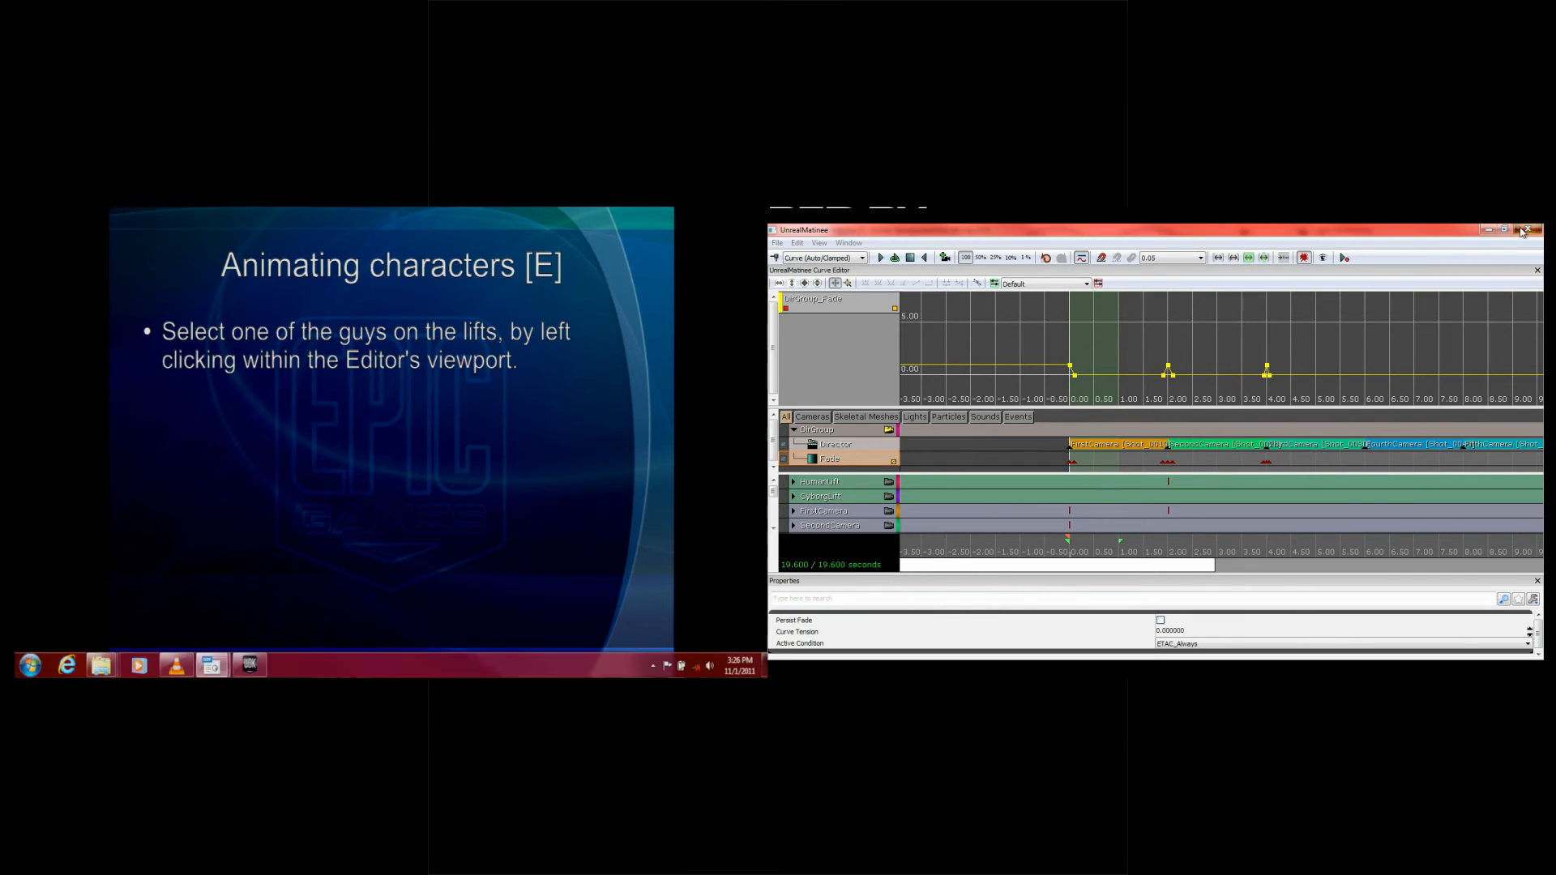
left_click(786, 257)
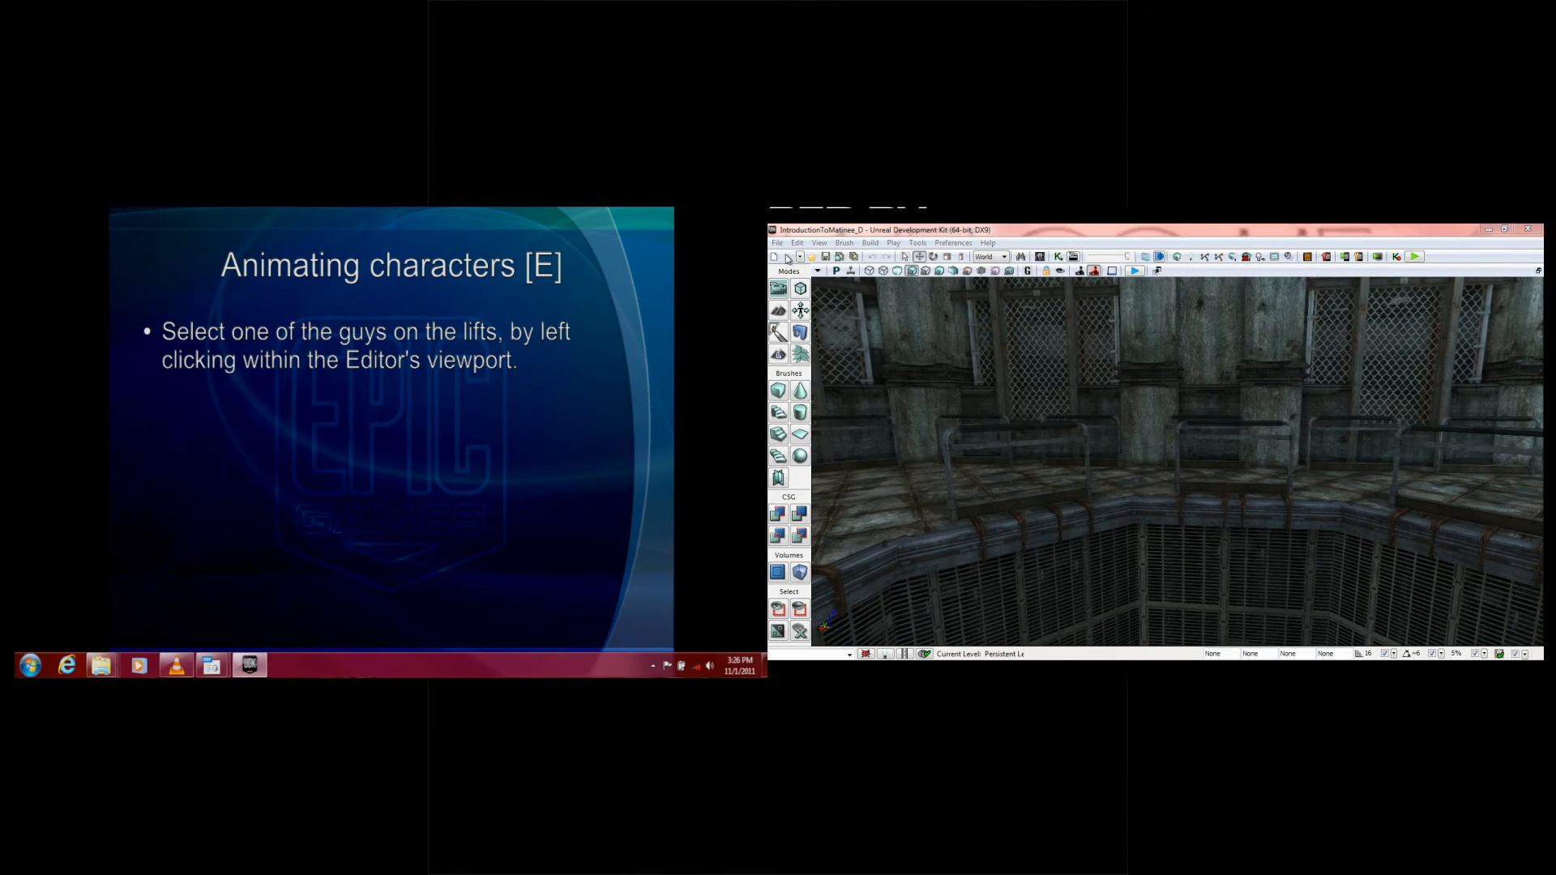
double_click(940, 381)
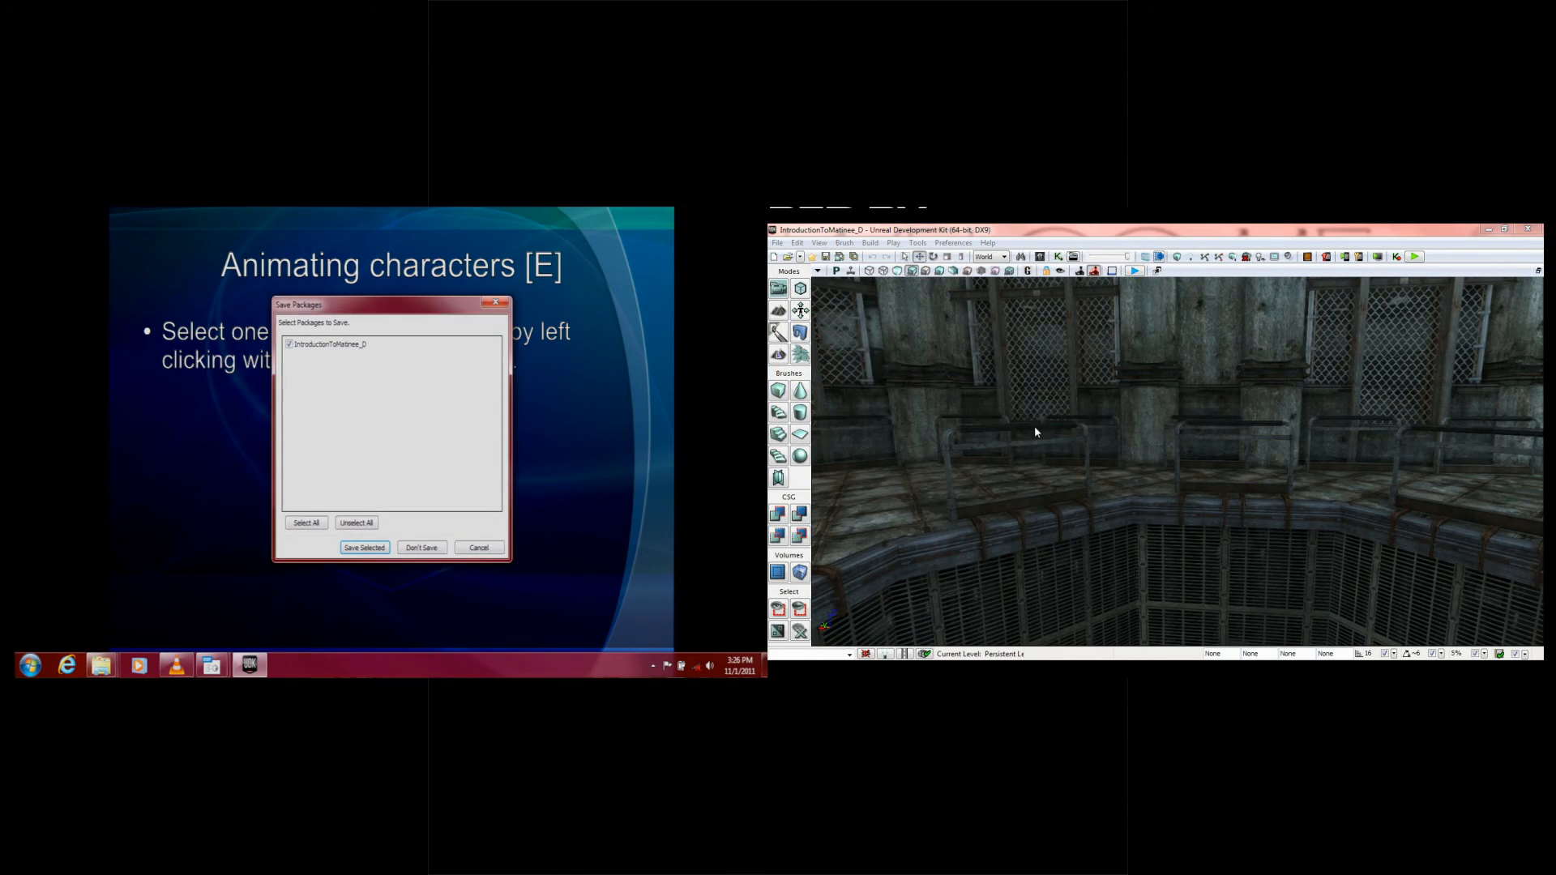
left_click(436, 549)
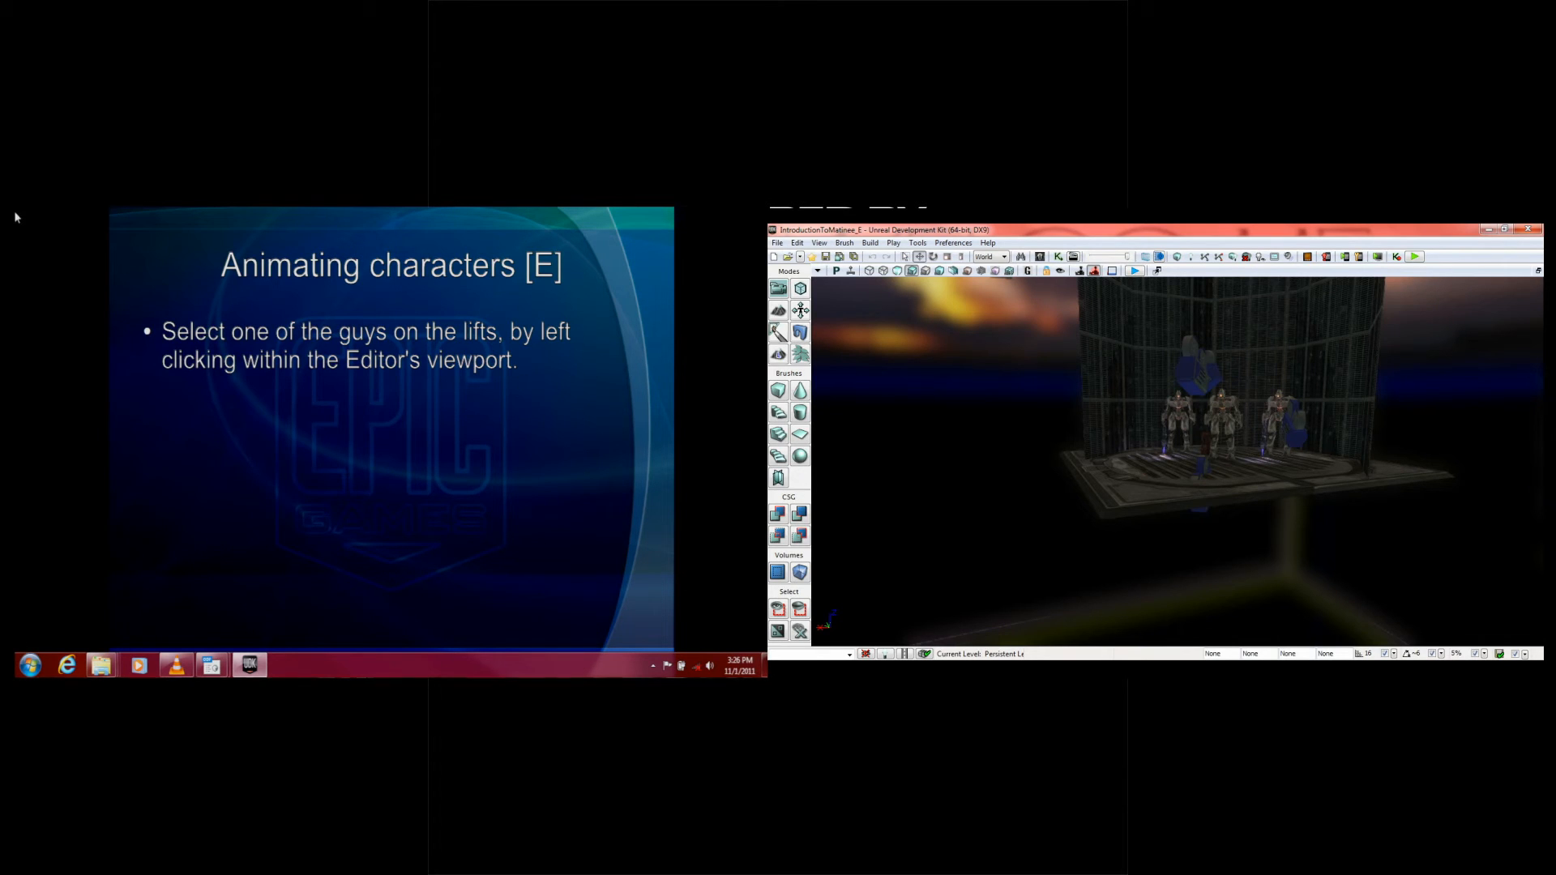
Step: Select the middle armoured character standing on the lift, beside the large camera actor
left_click_drag(1208, 547, 1484, 454)
right_click_drag(1178, 462, 1139, 437)
left_click_drag(1197, 538, 1227, 511)
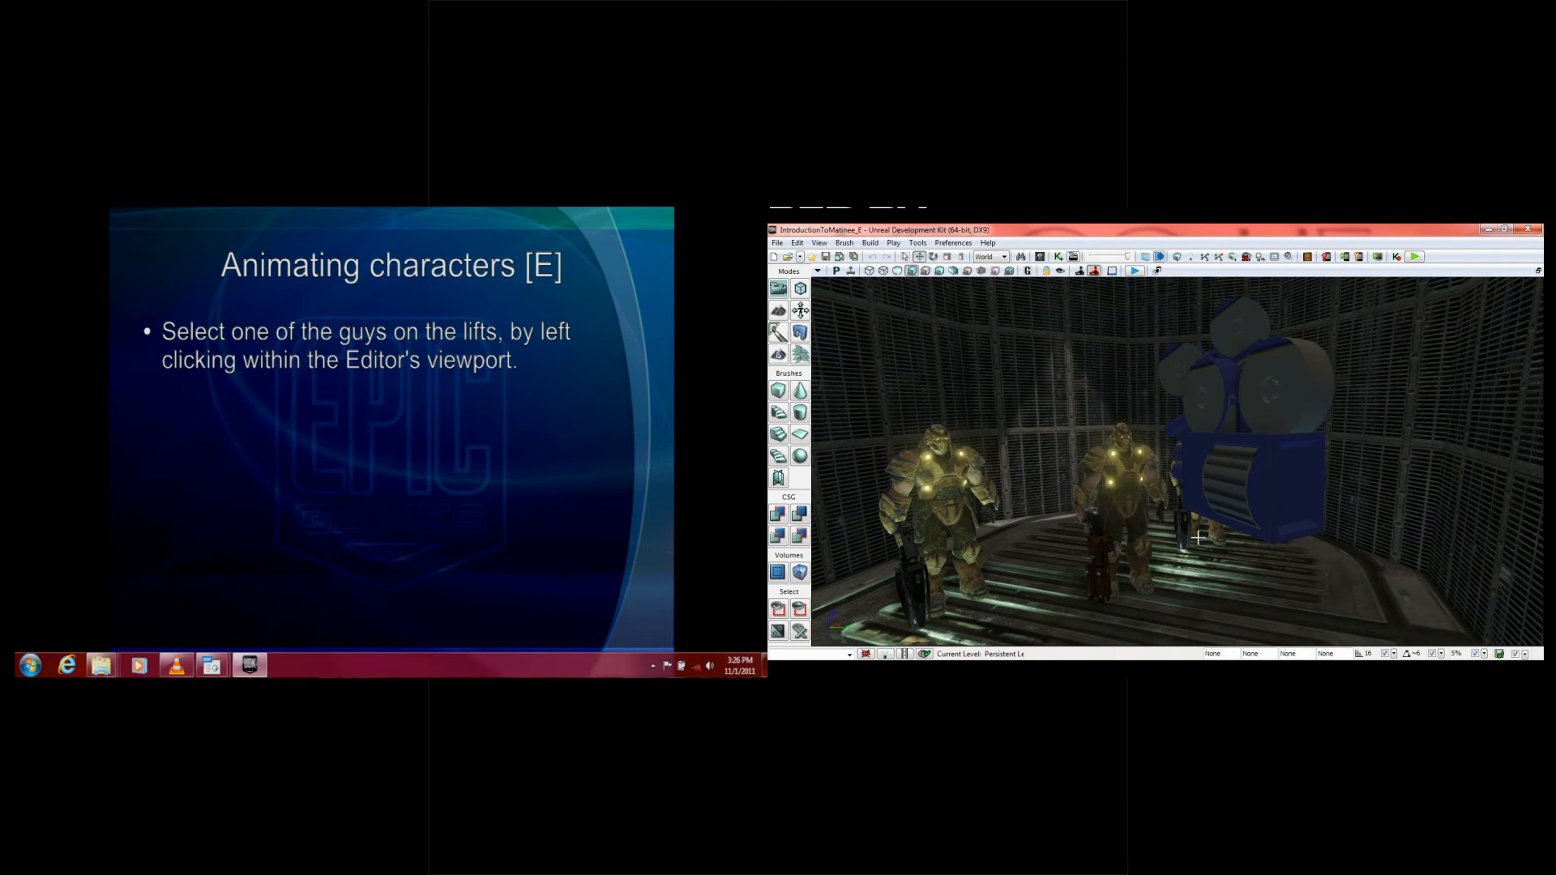
left_click(1125, 438)
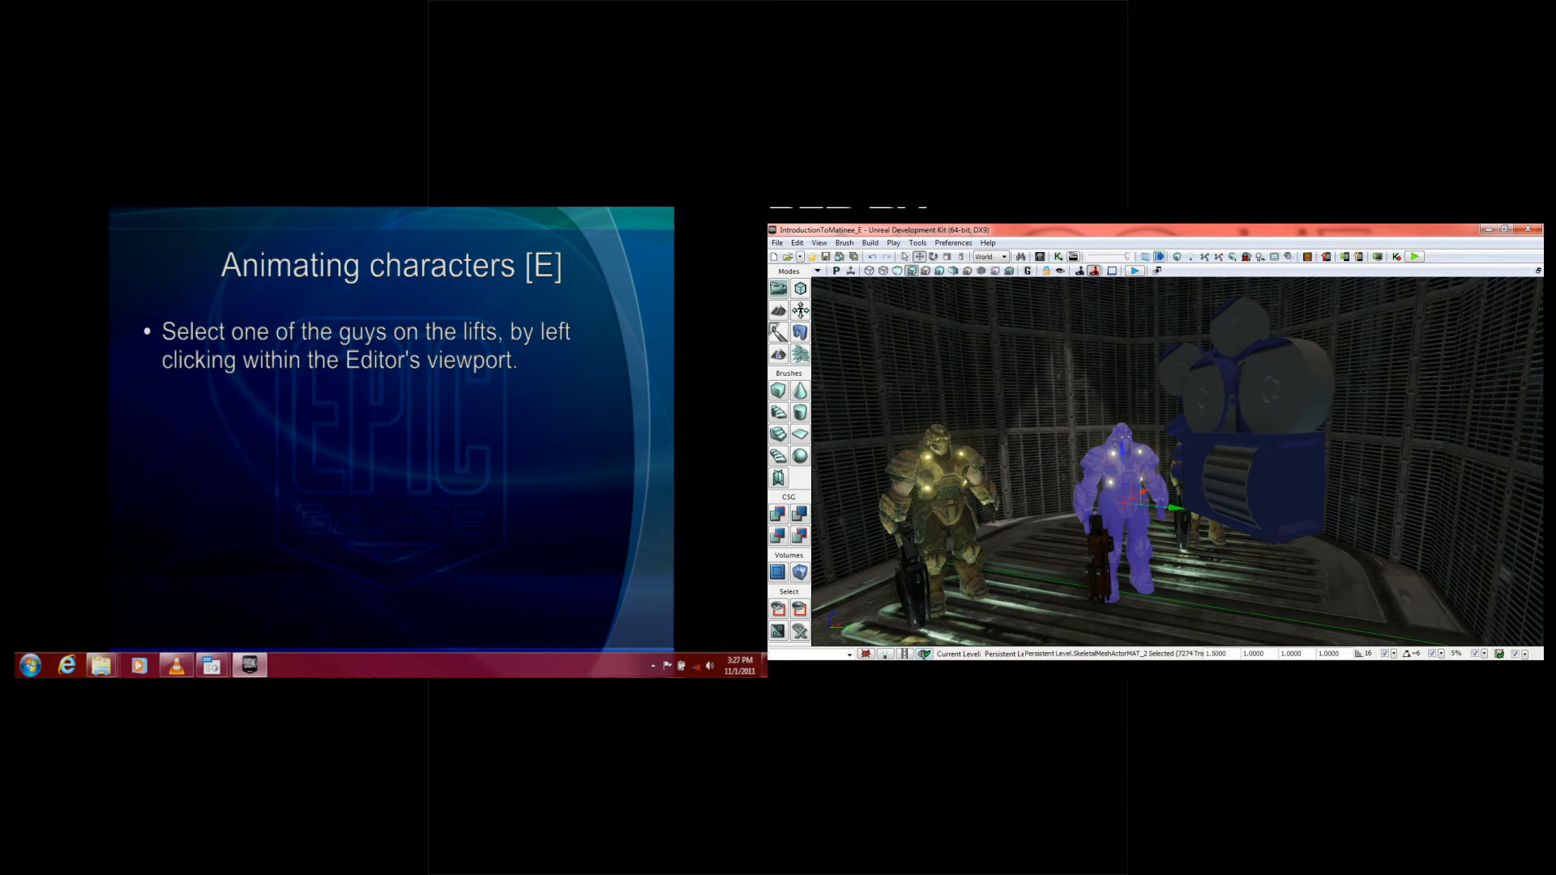
Step: Open the level's Matinee sequence, add a skeletal mesh group named HumanGroup for the selected character, and make room to show its tracks
left_click(1074, 257)
left_click_drag(1165, 229, 1200, 232)
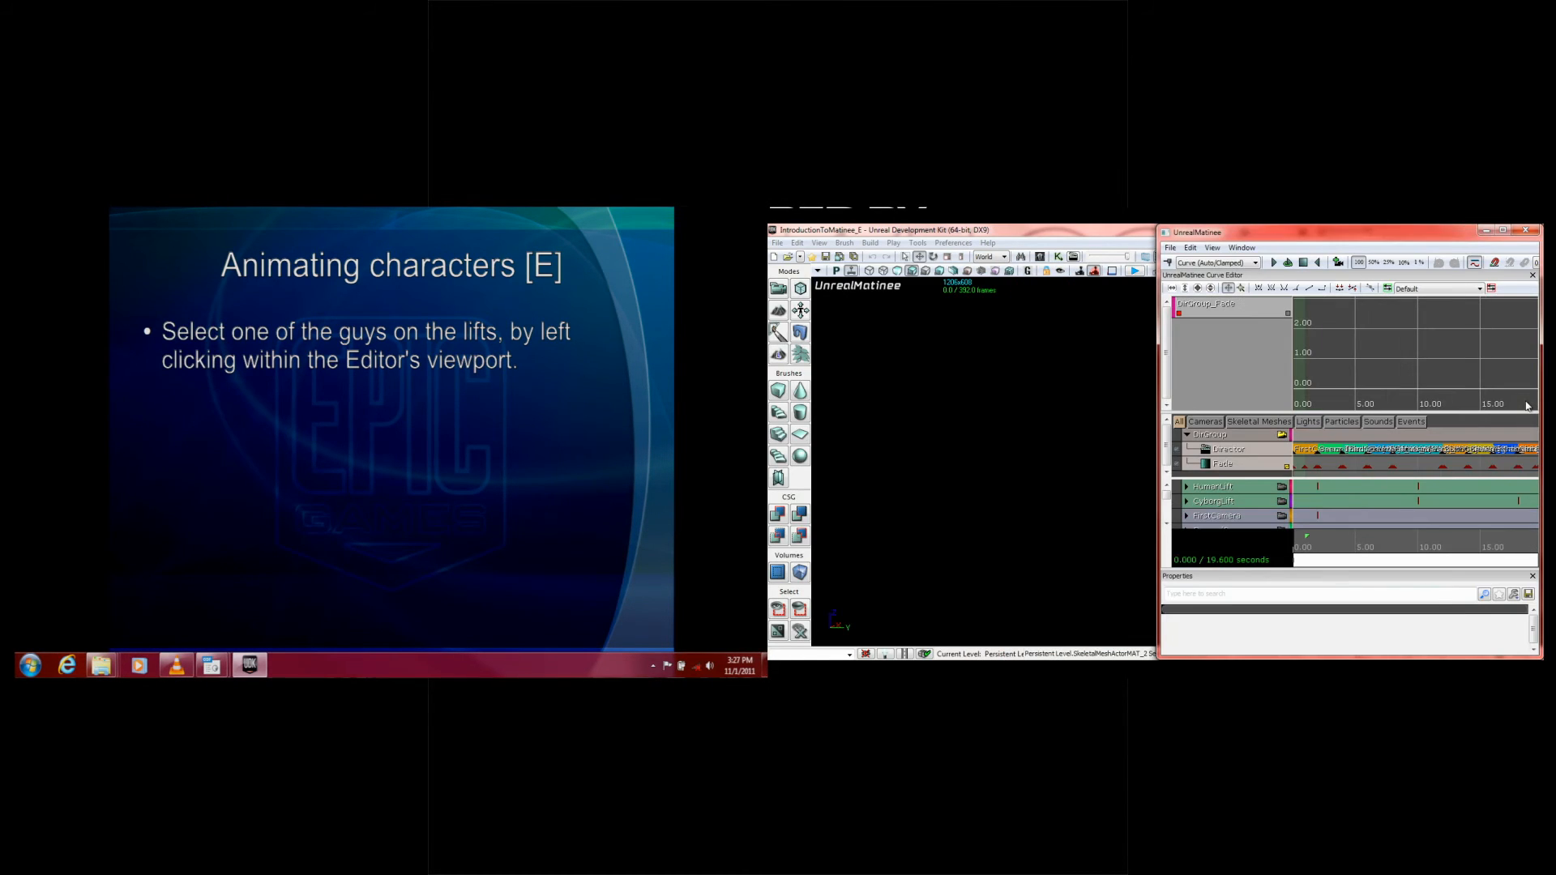
scroll(1182, 525, "down", 5)
right_click(1199, 519)
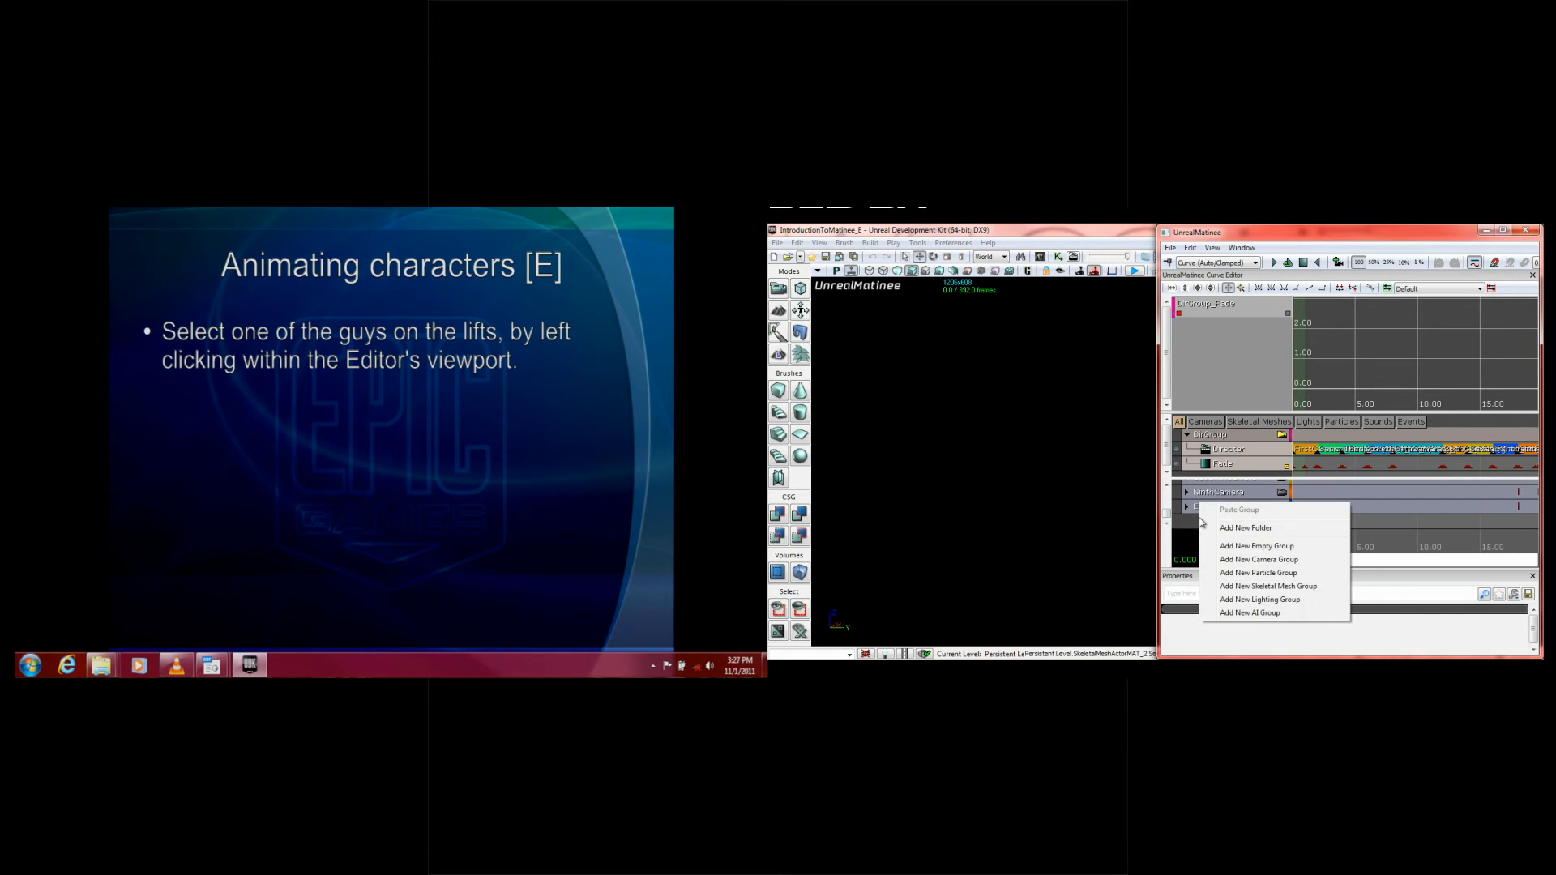
left_click(1255, 587)
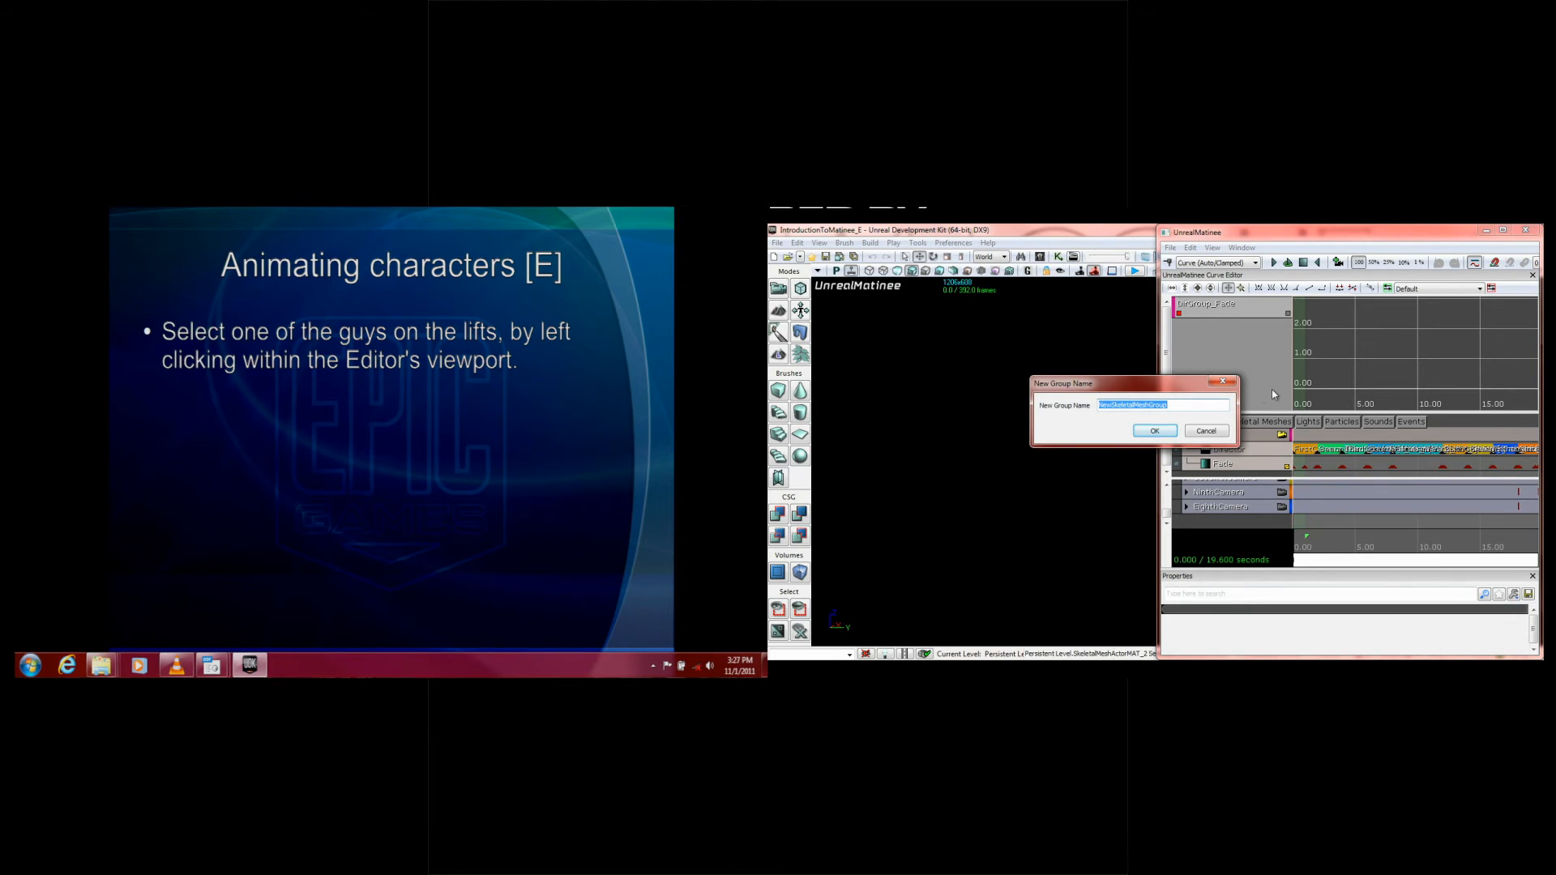
type("HumanGroup")
key("Return")
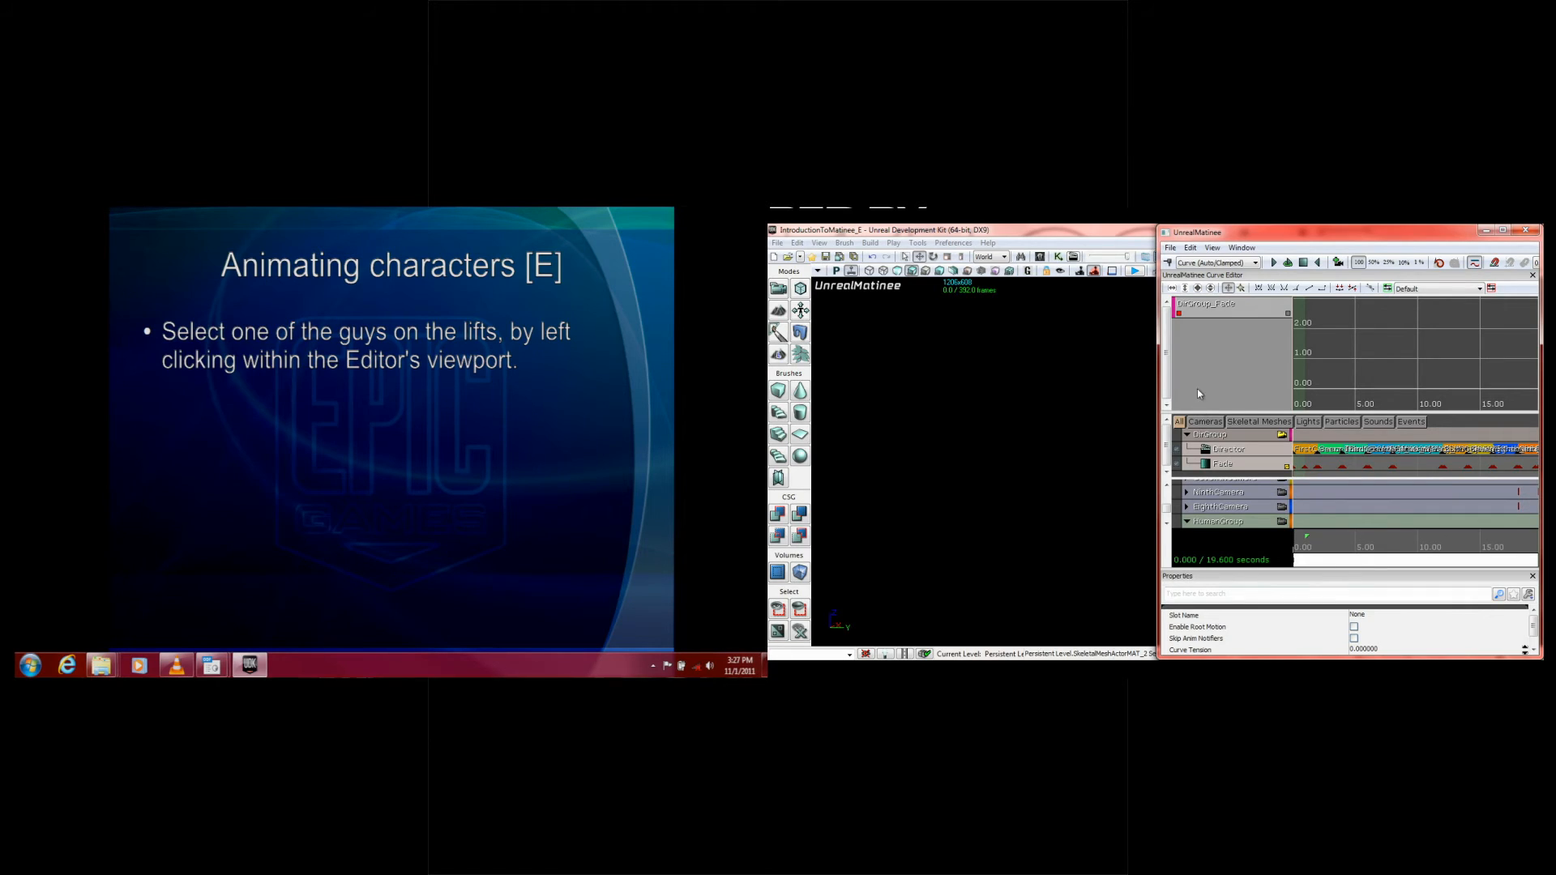
left_click_drag(1196, 411, 1197, 350)
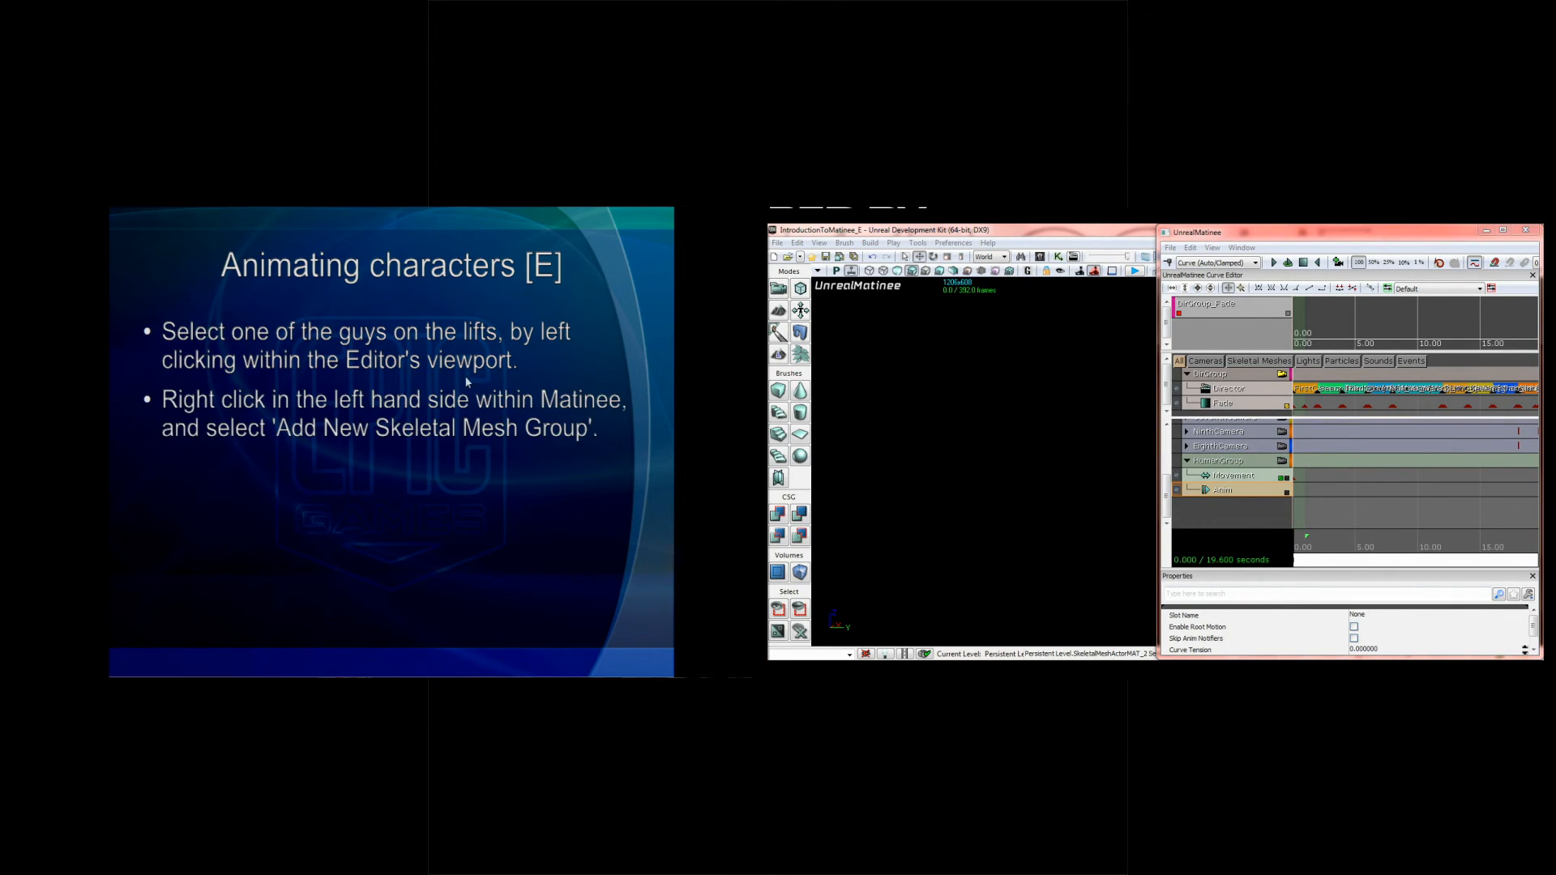
Step: Advance to the slide about deleting the Anim Control Track, and delete HumanGroup's default Anim track
left_click(529, 432)
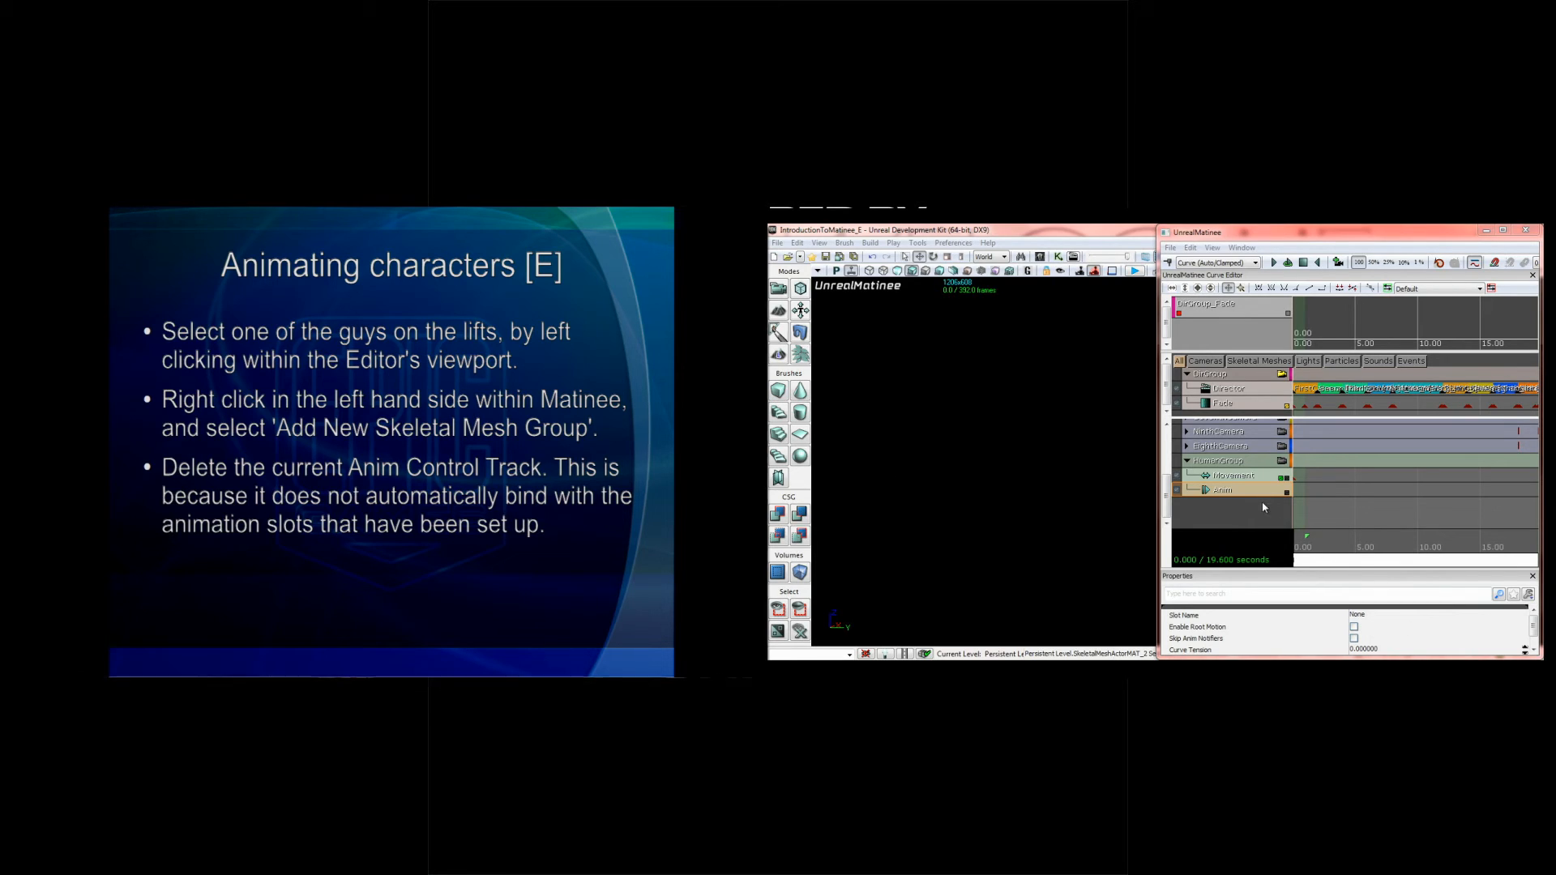
right_click(1238, 493)
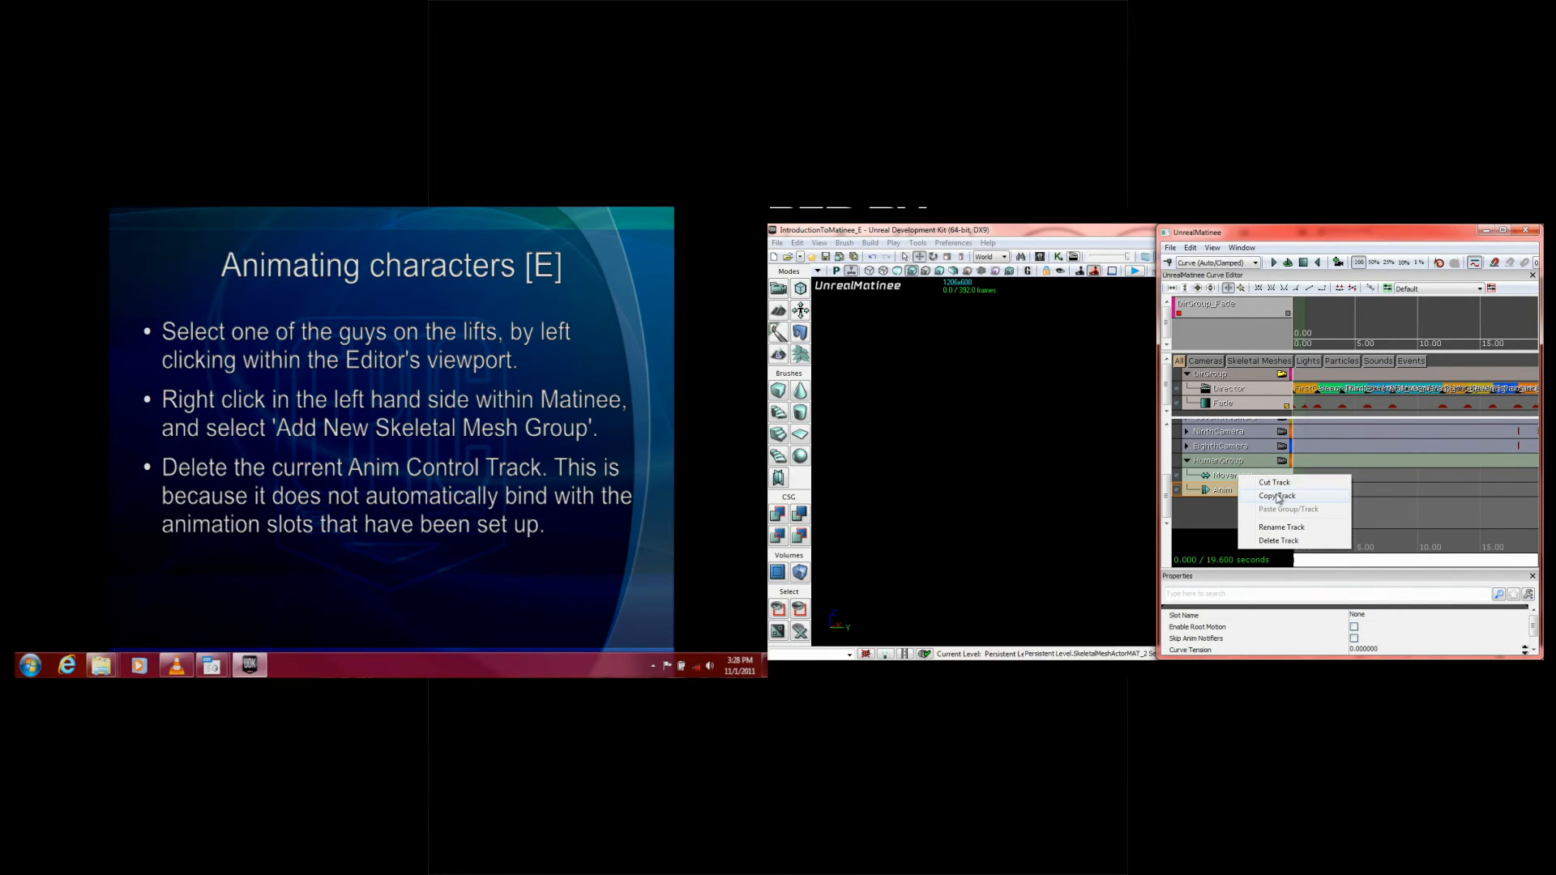
left_click(1278, 541)
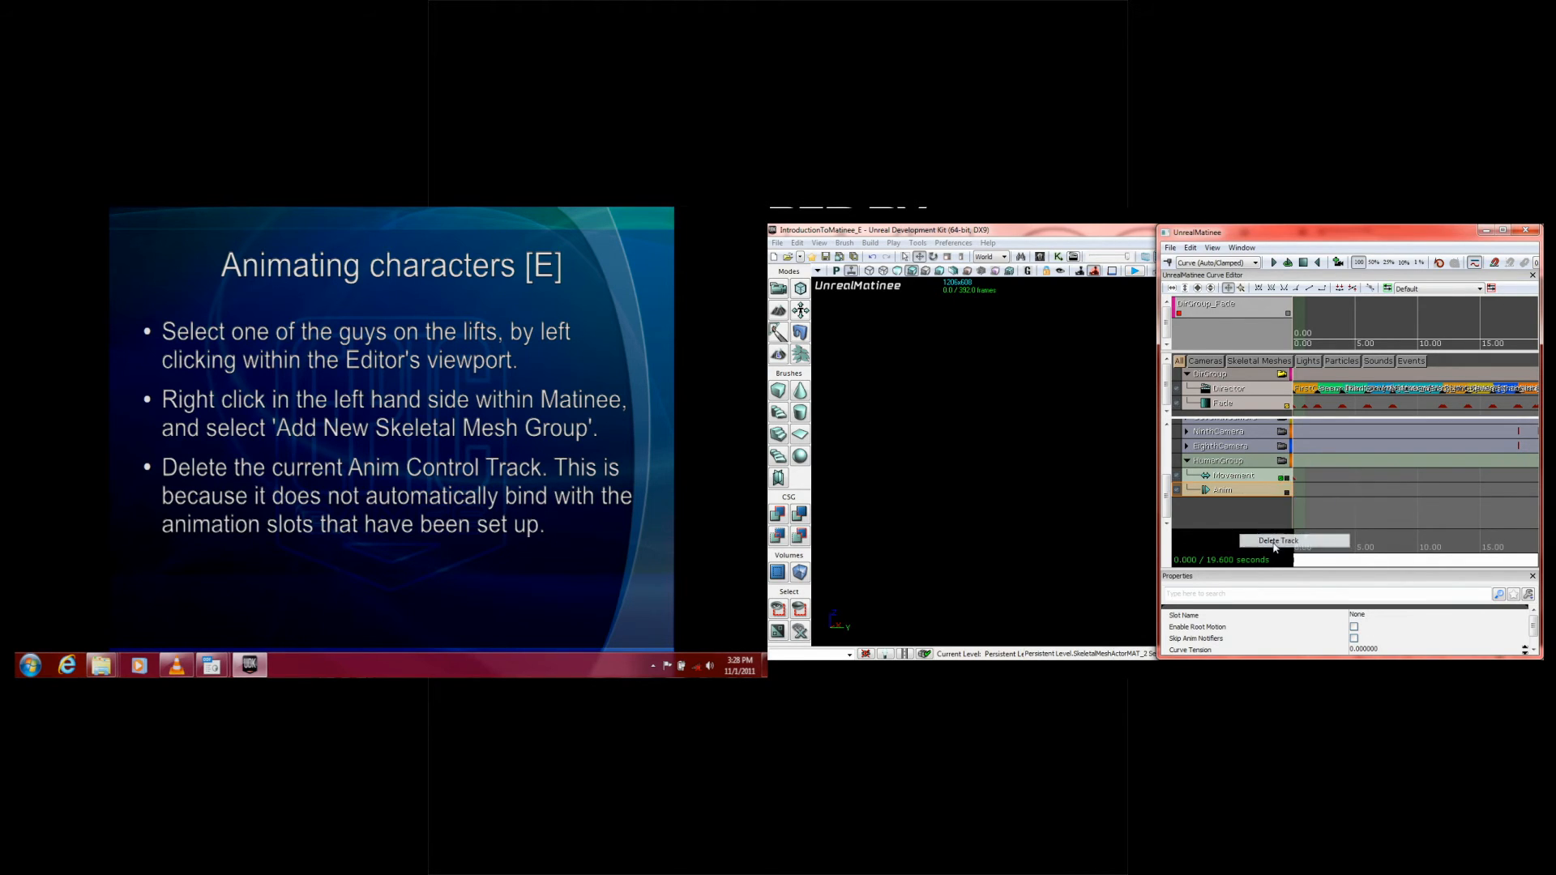
right_click(1227, 487)
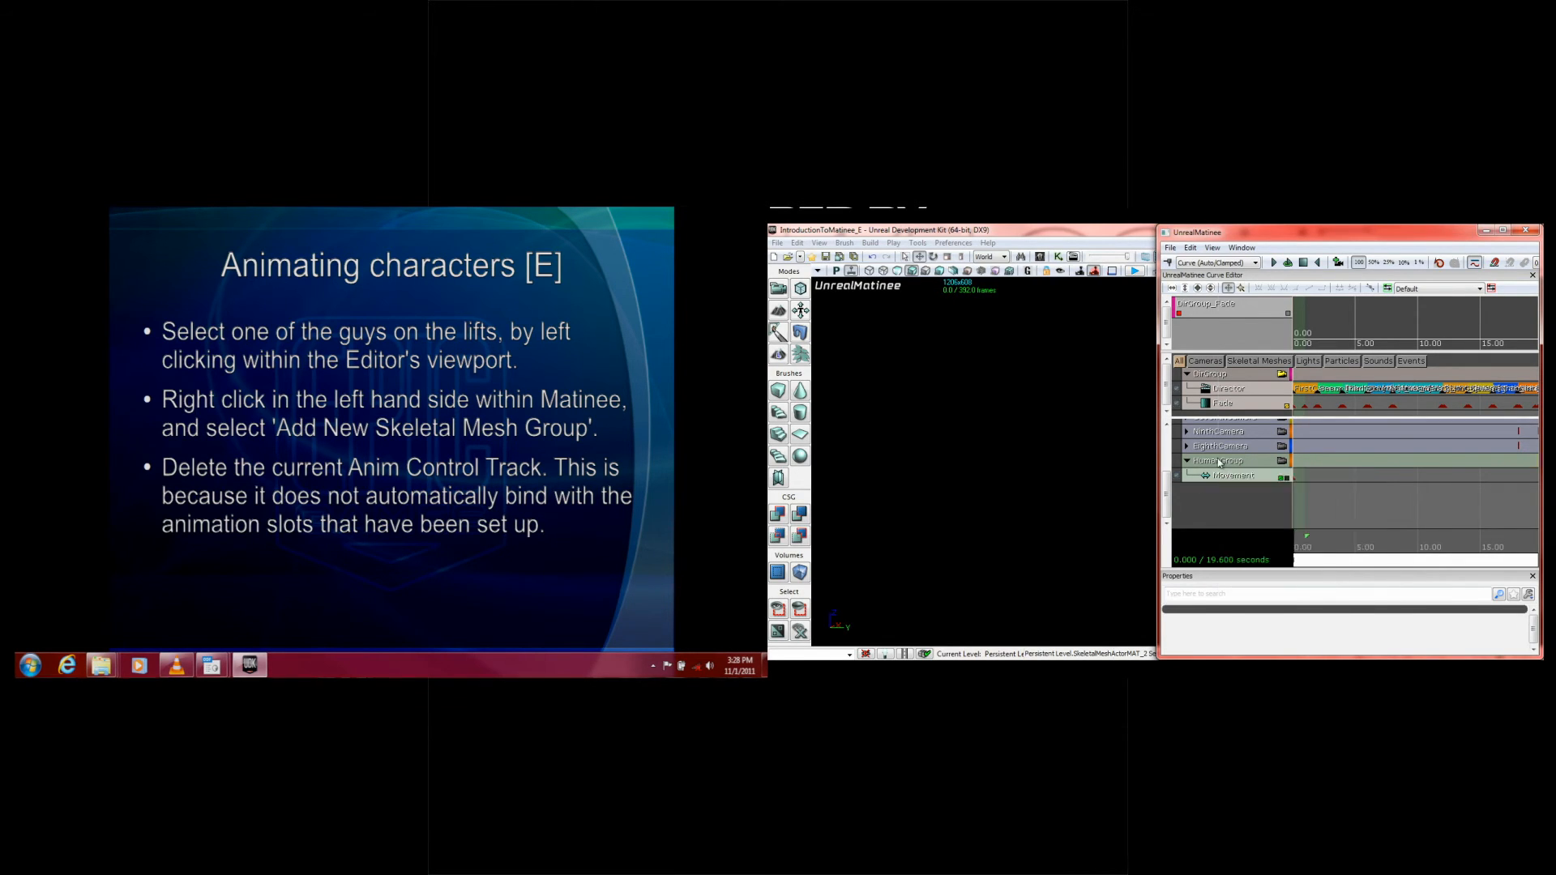
Step: Add a new Anim Control Track to HumanGroup using the Slot_FullBody slot, and advance the slides to the missing Anim Set note
right_click(1218, 460)
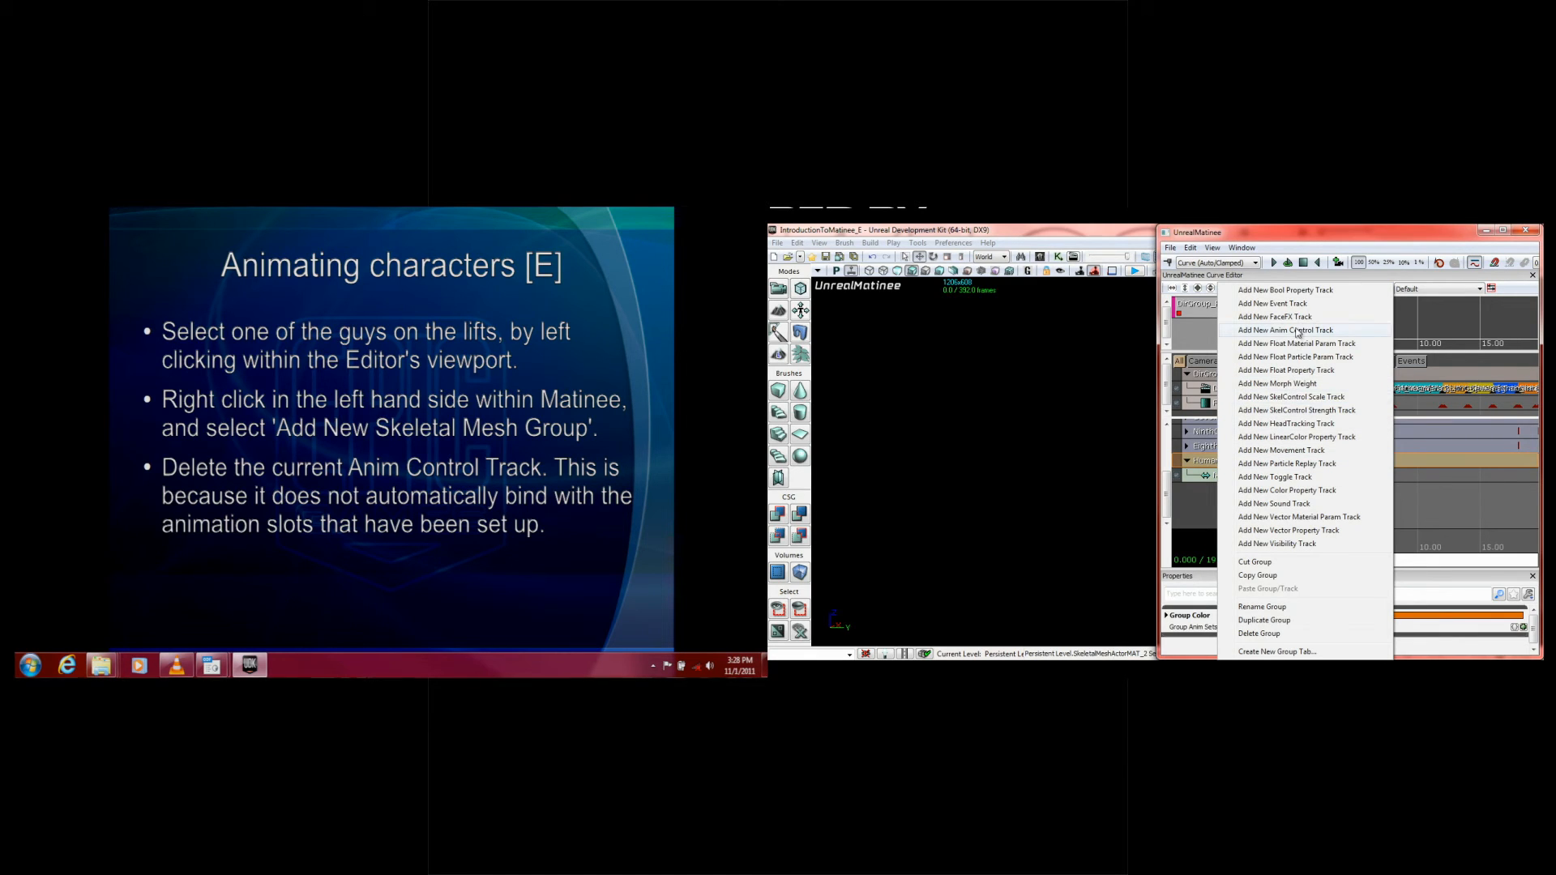
left_click(1327, 332)
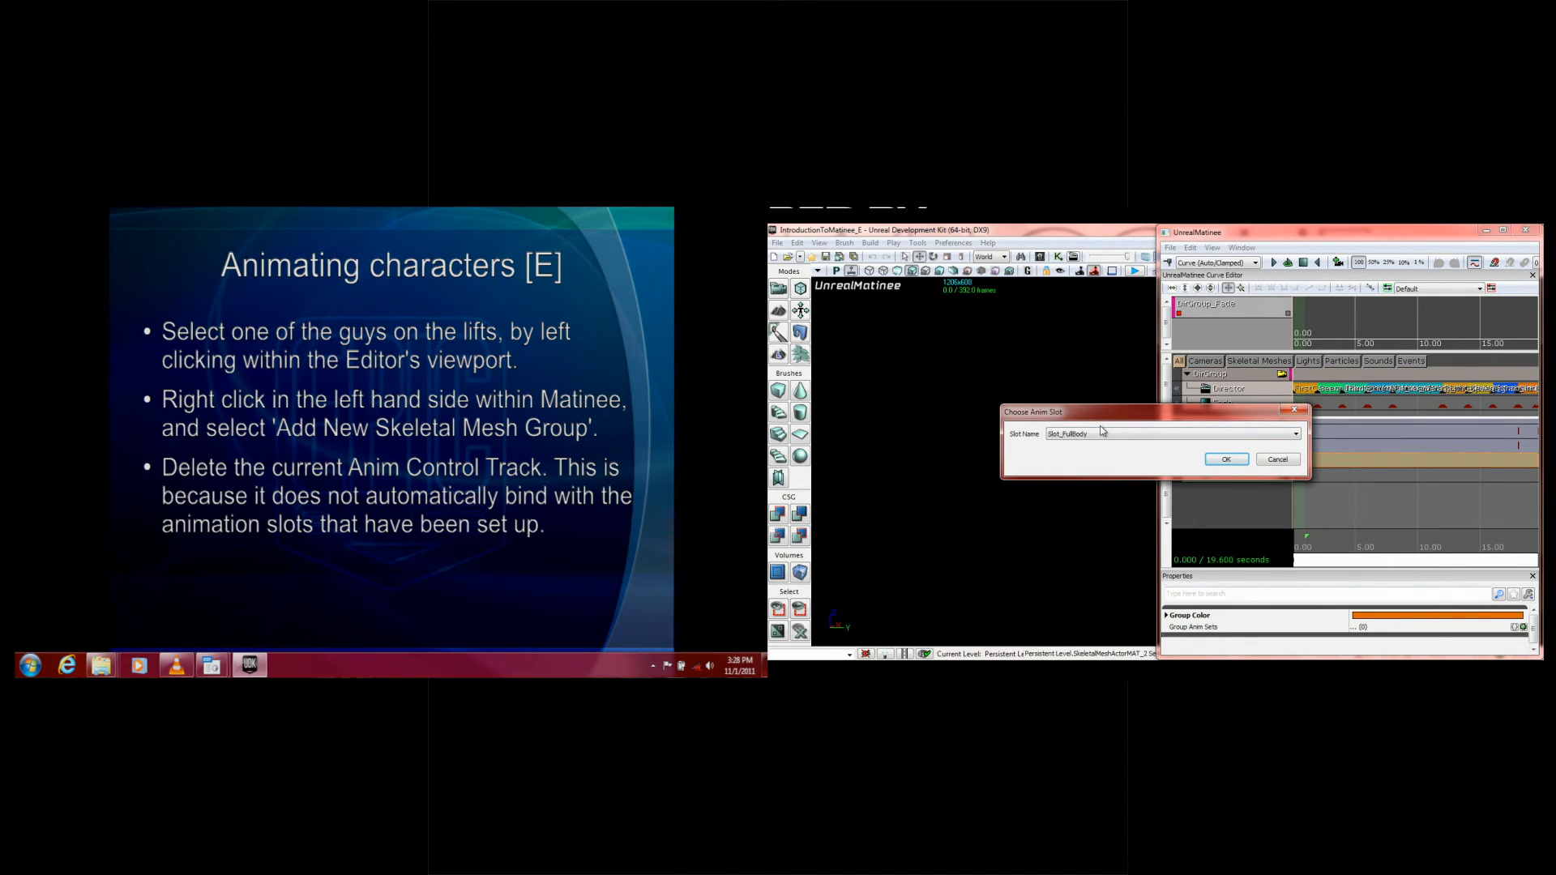
left_click(1226, 460)
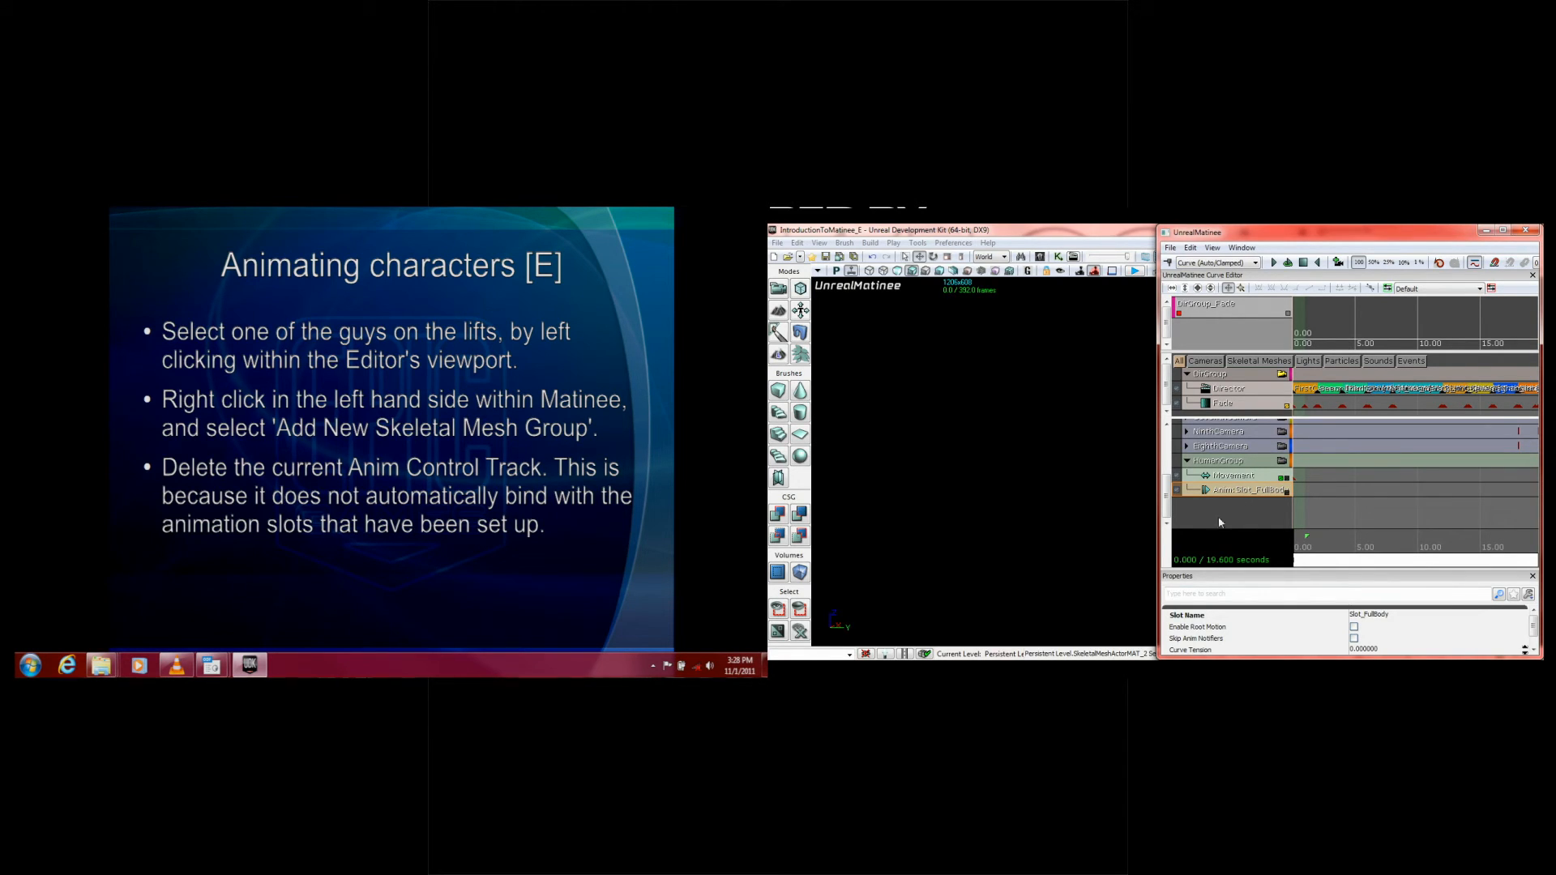
left_click(222, 333)
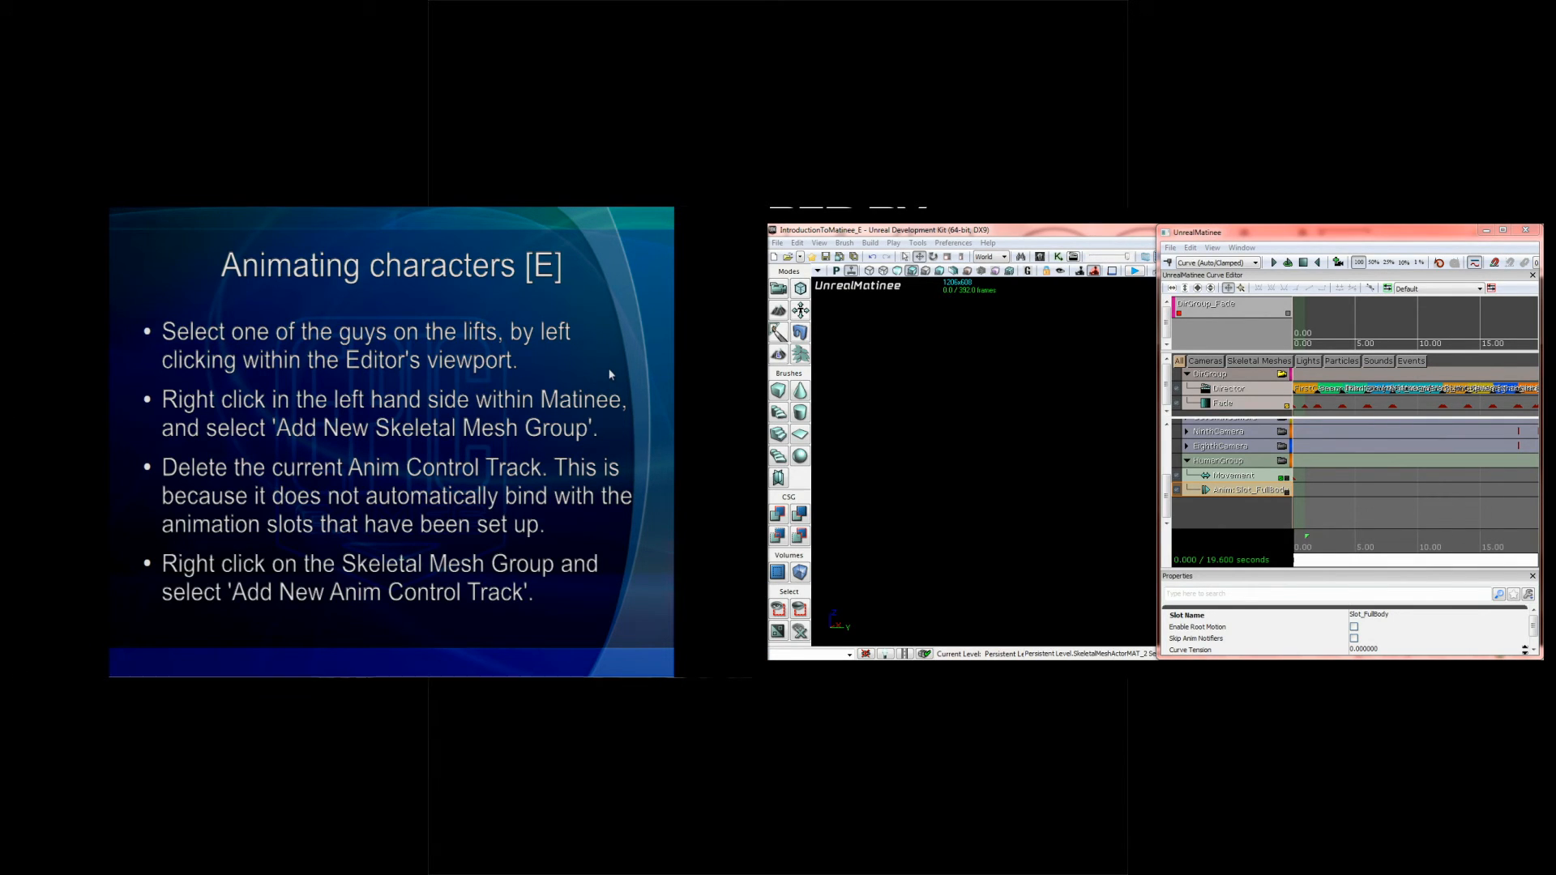
left_click(391, 285)
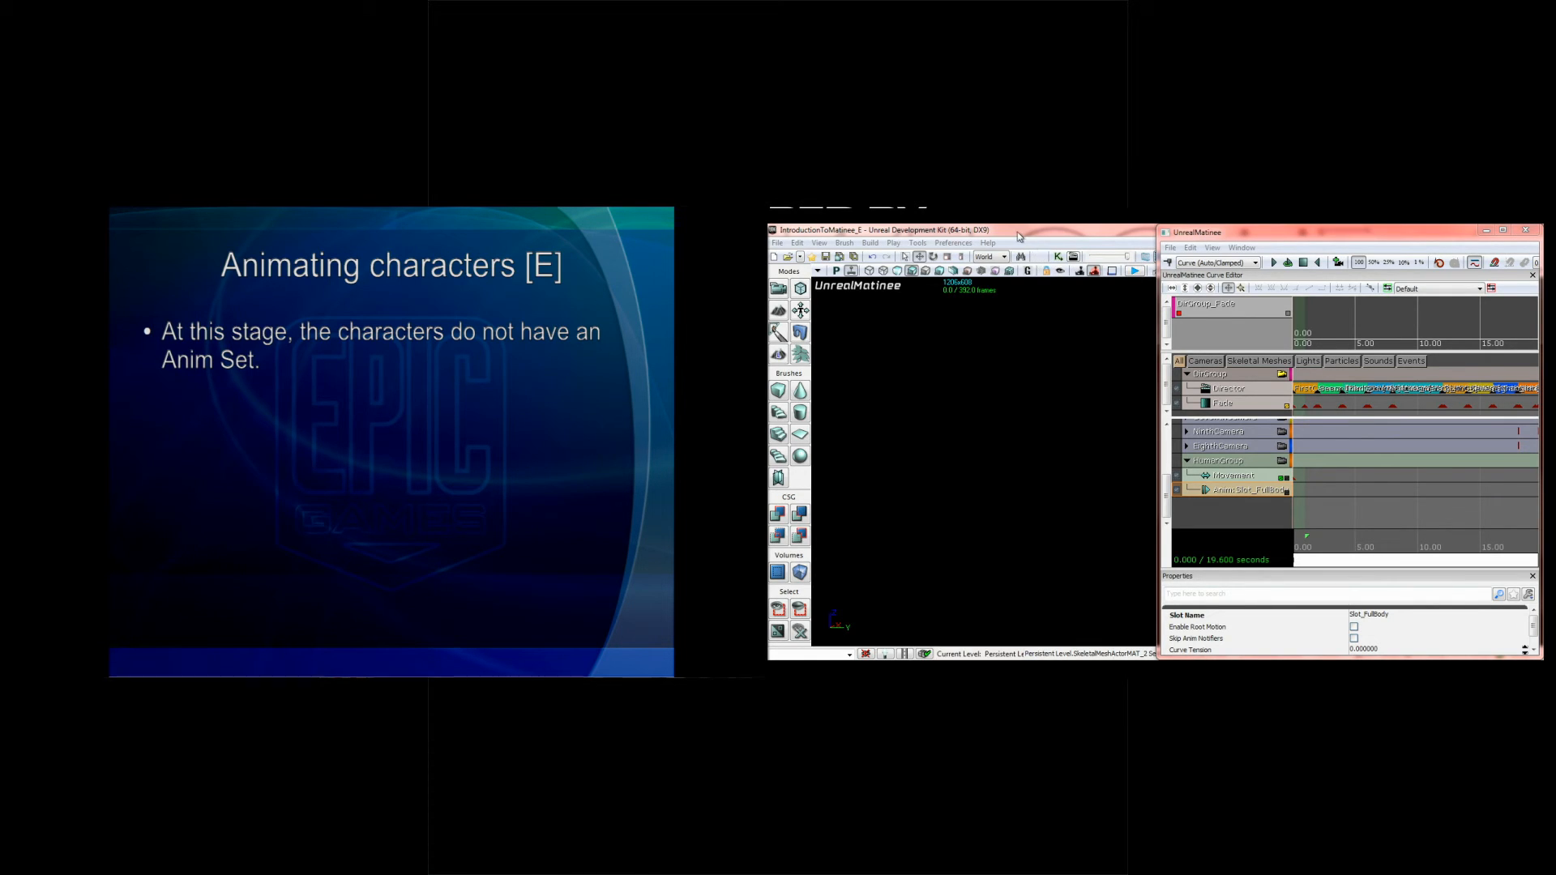
Step: Open the Content Browser over the editor, filter the assets to animation sets, and select K_AnimHuman_BaseMale
left_click(1040, 257)
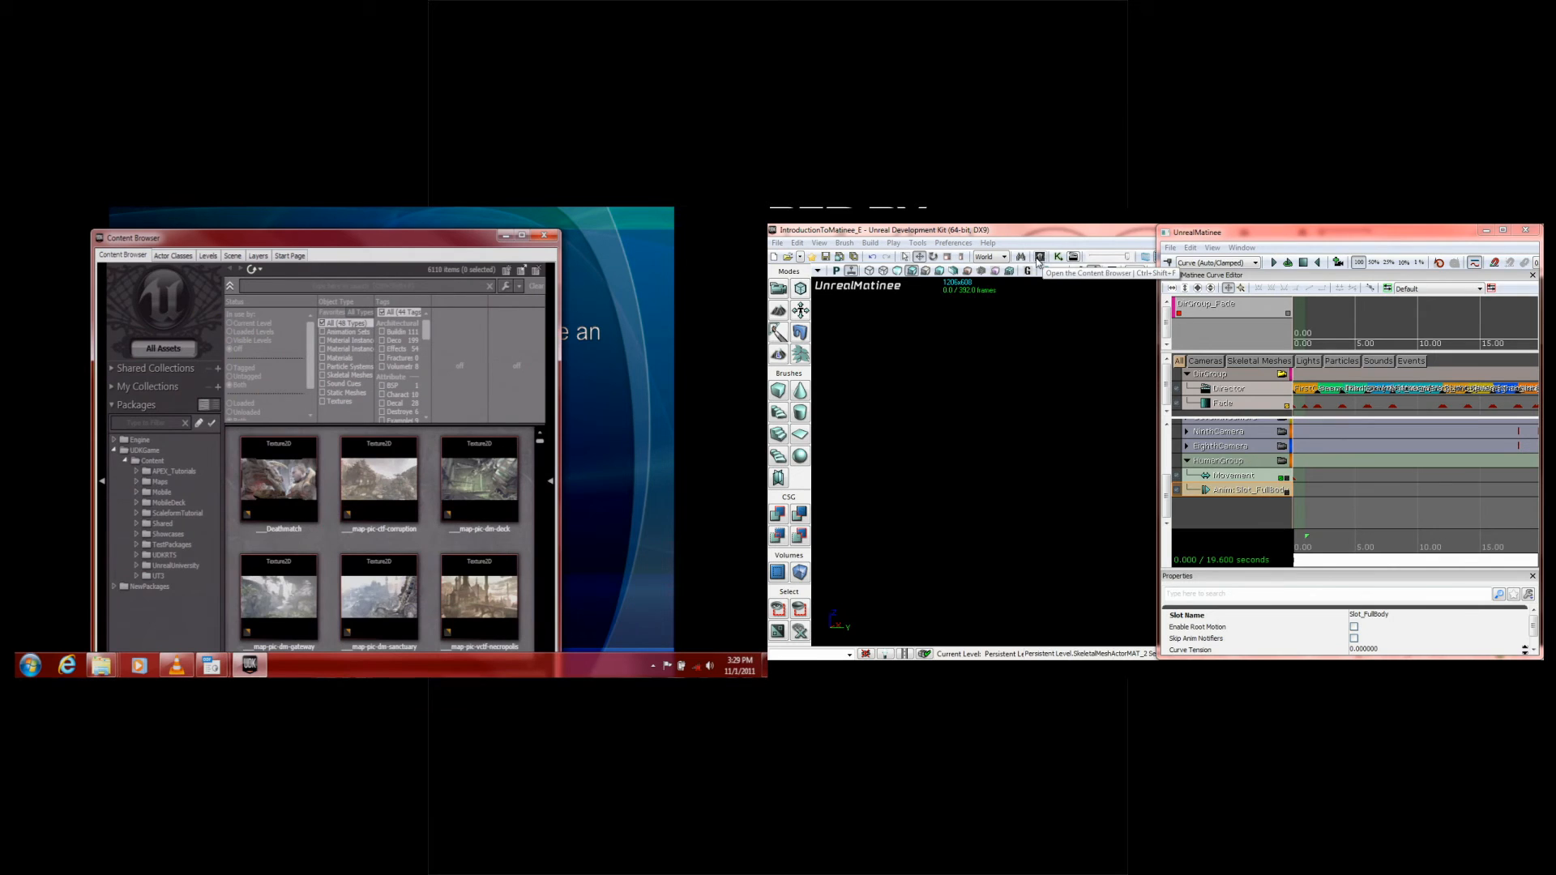
left_click_drag(336, 239, 1021, 240)
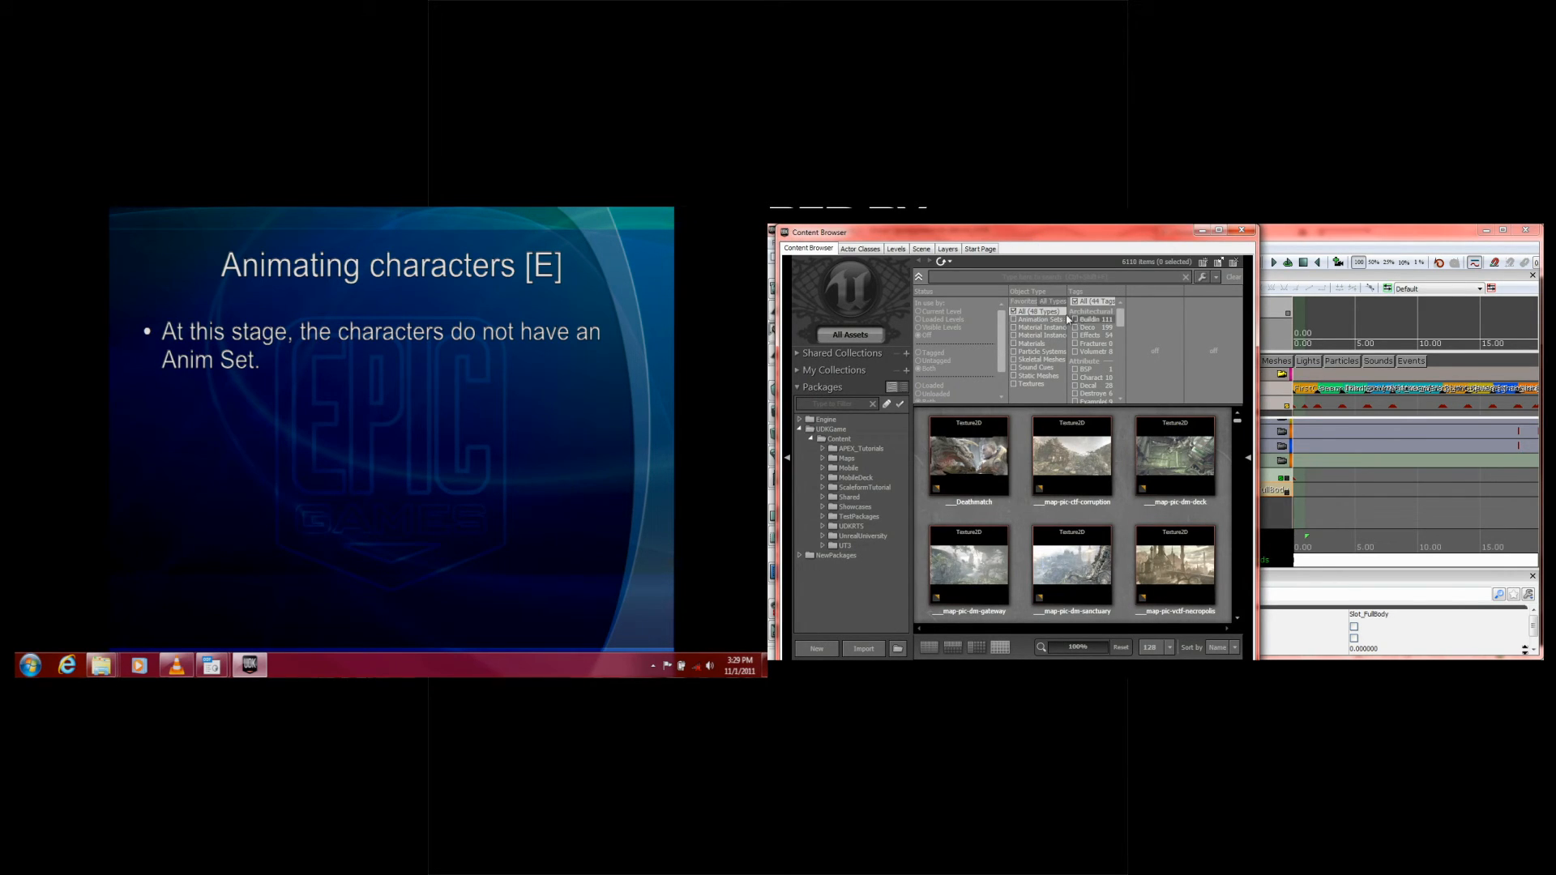
left_click(1052, 301)
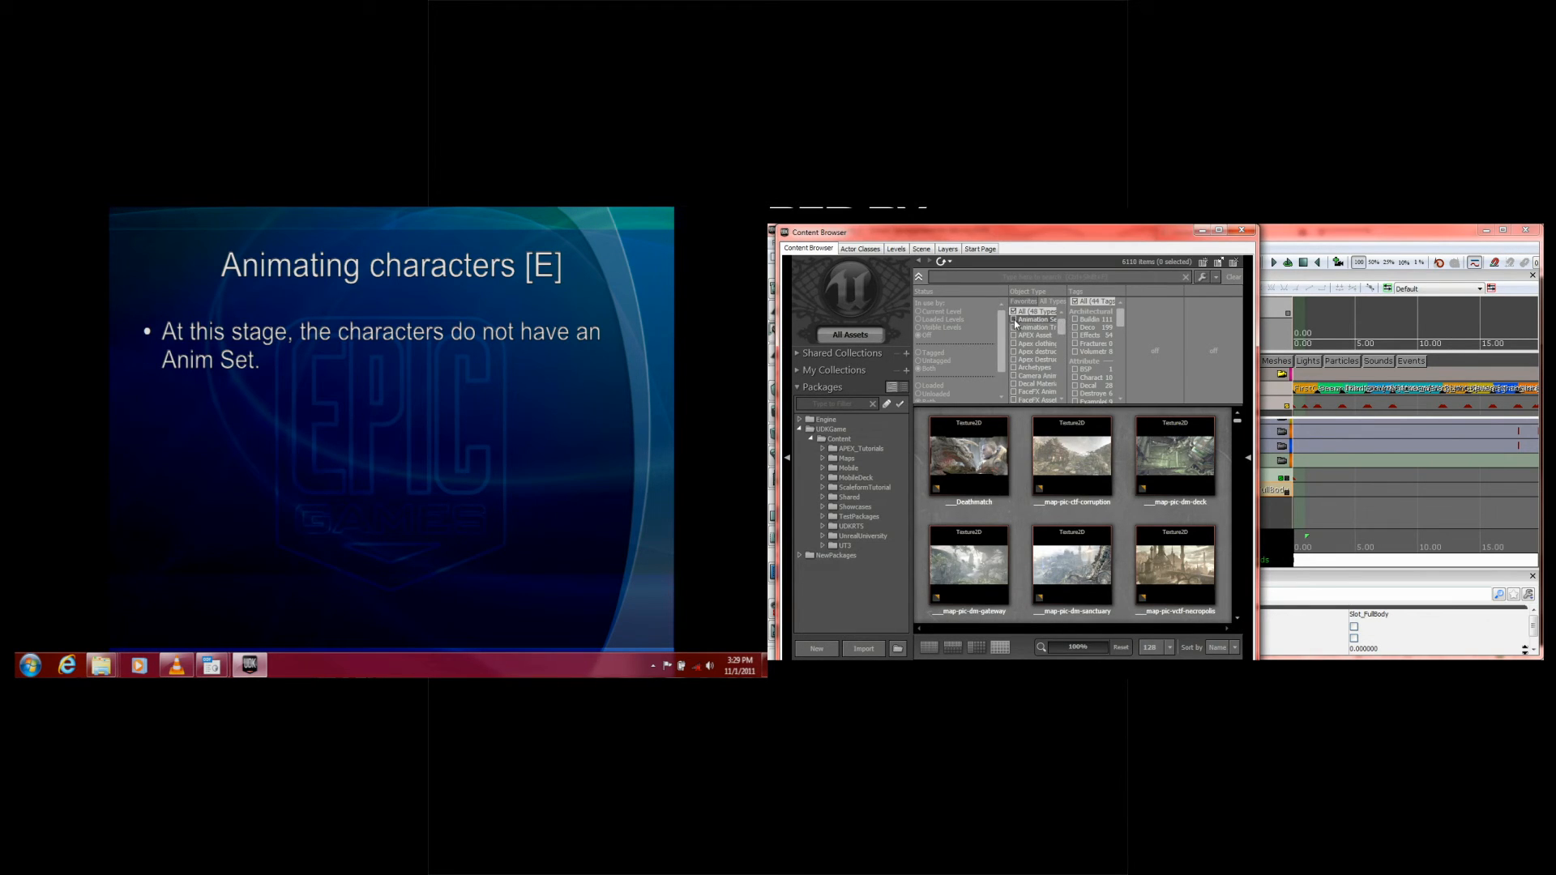
left_click(1014, 321)
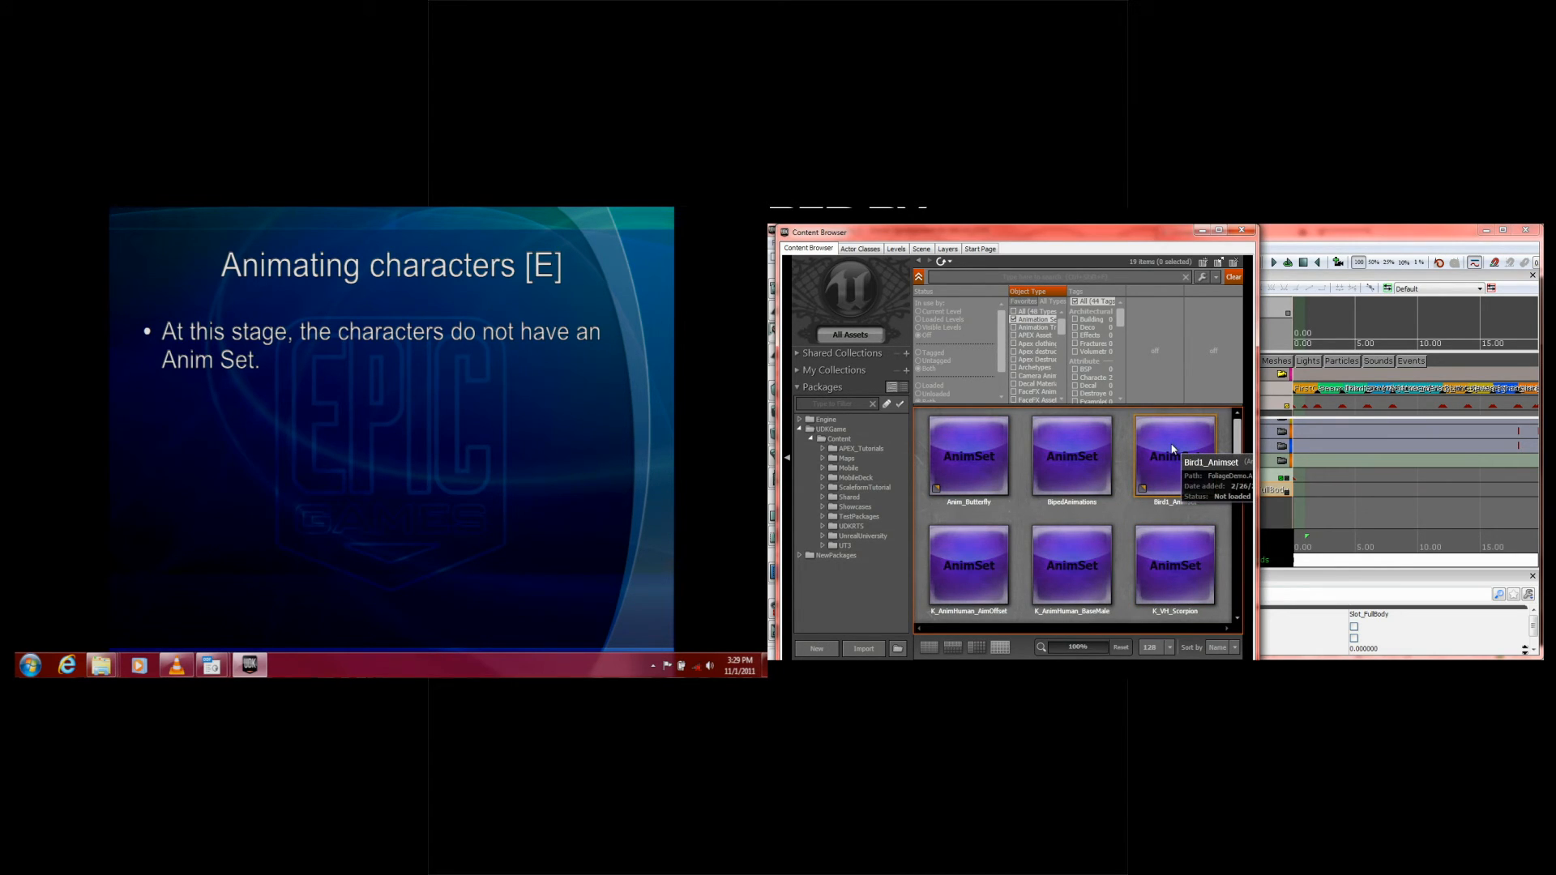
left_click_drag(1237, 435, 1238, 453)
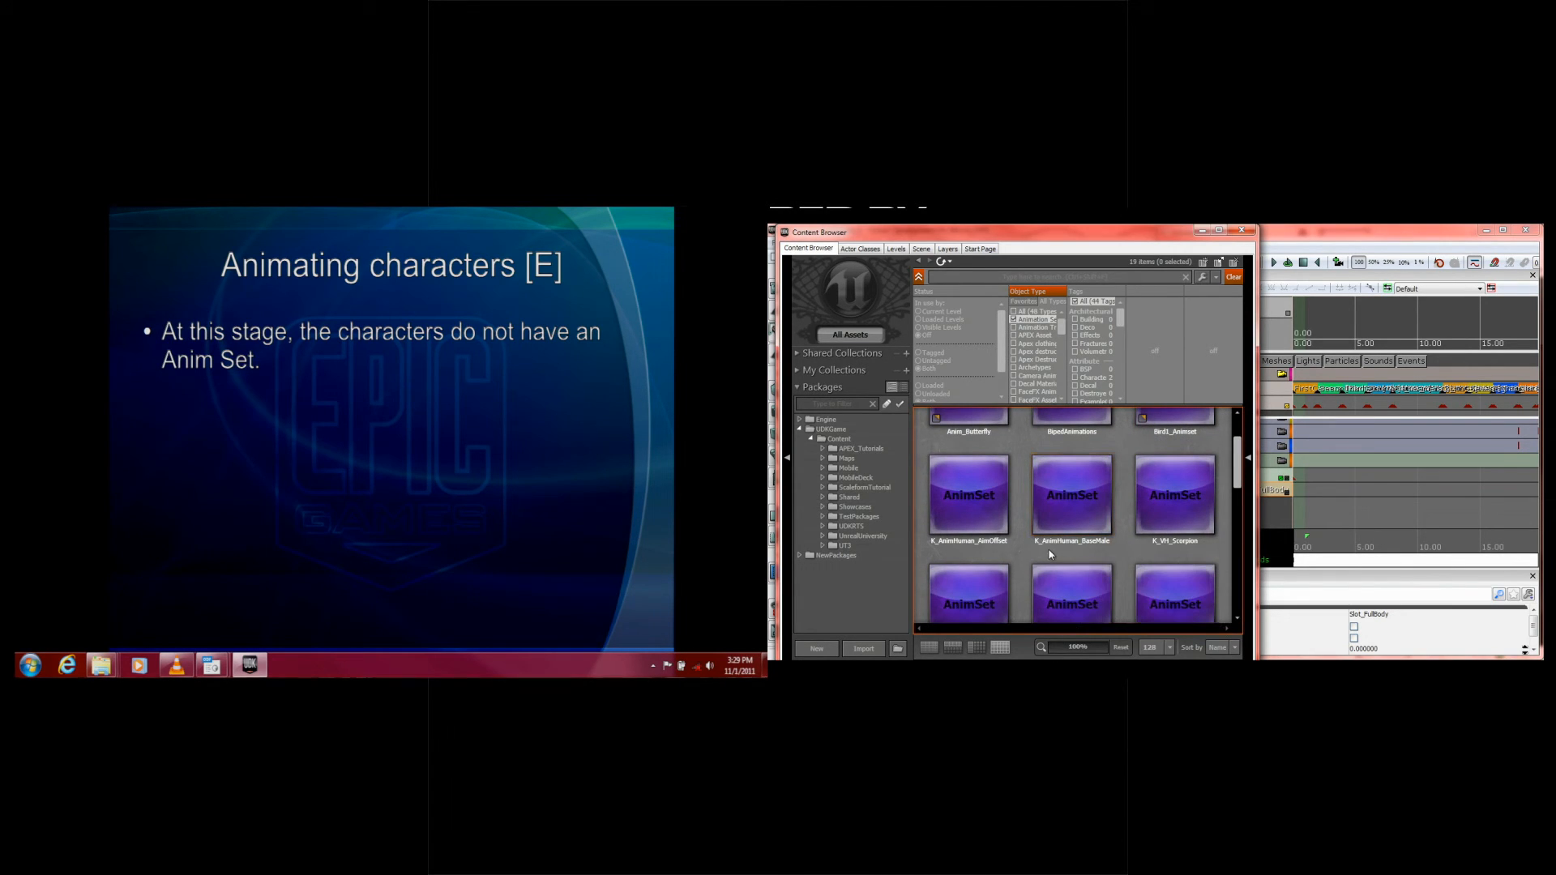
left_click(1091, 483)
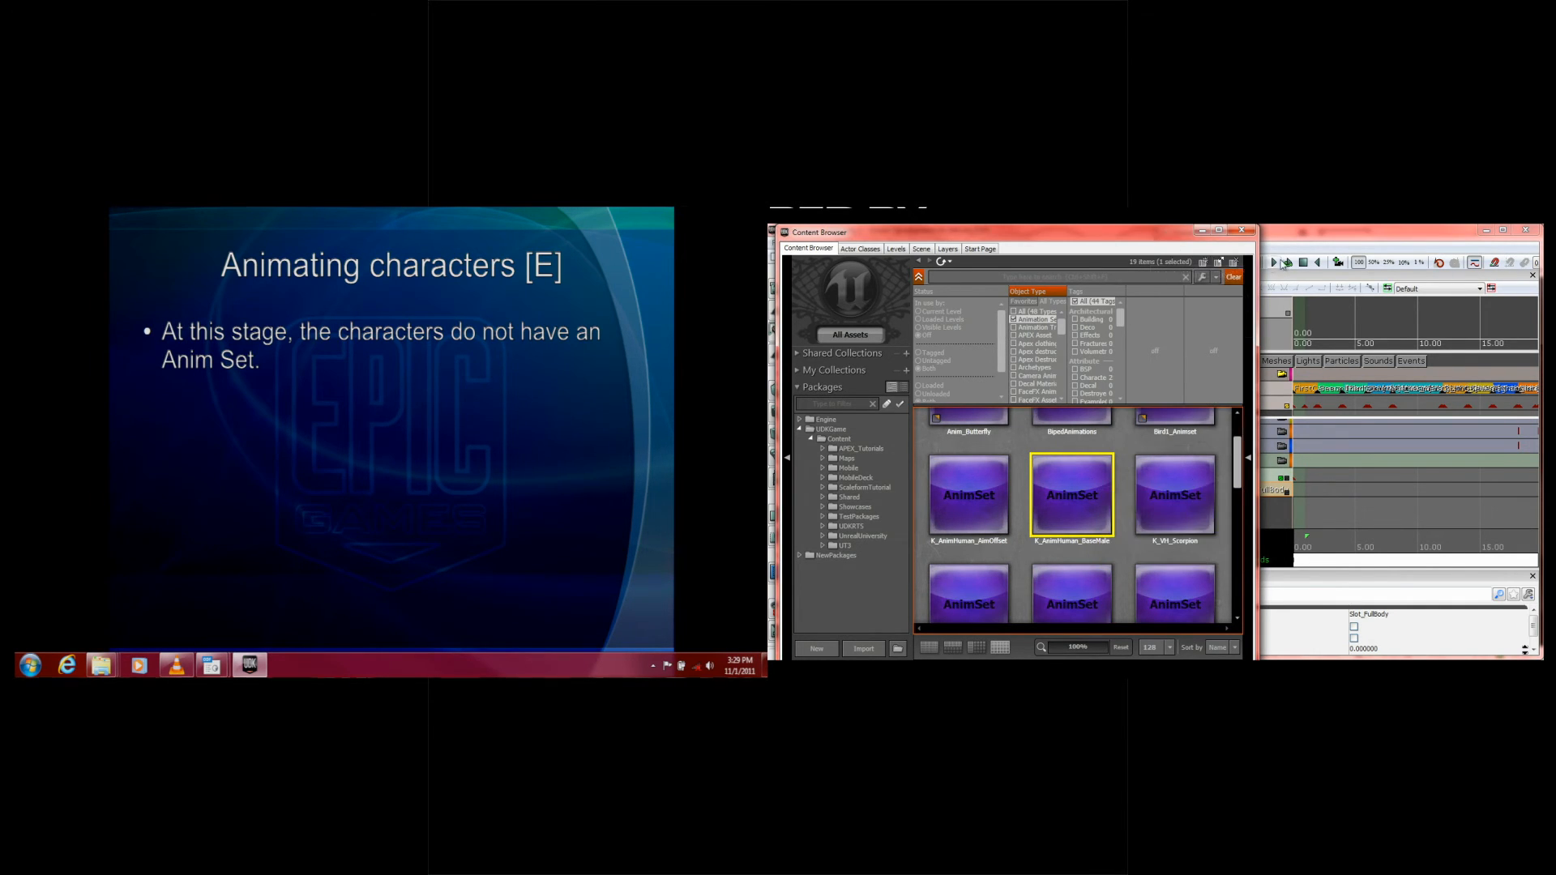
Step: Add an item to HumanGroup's Group Anim Sets, assign K_AnimHuman_BaseMale to it, and return to the Content Browser
left_click_drag(1301, 236, 1210, 235)
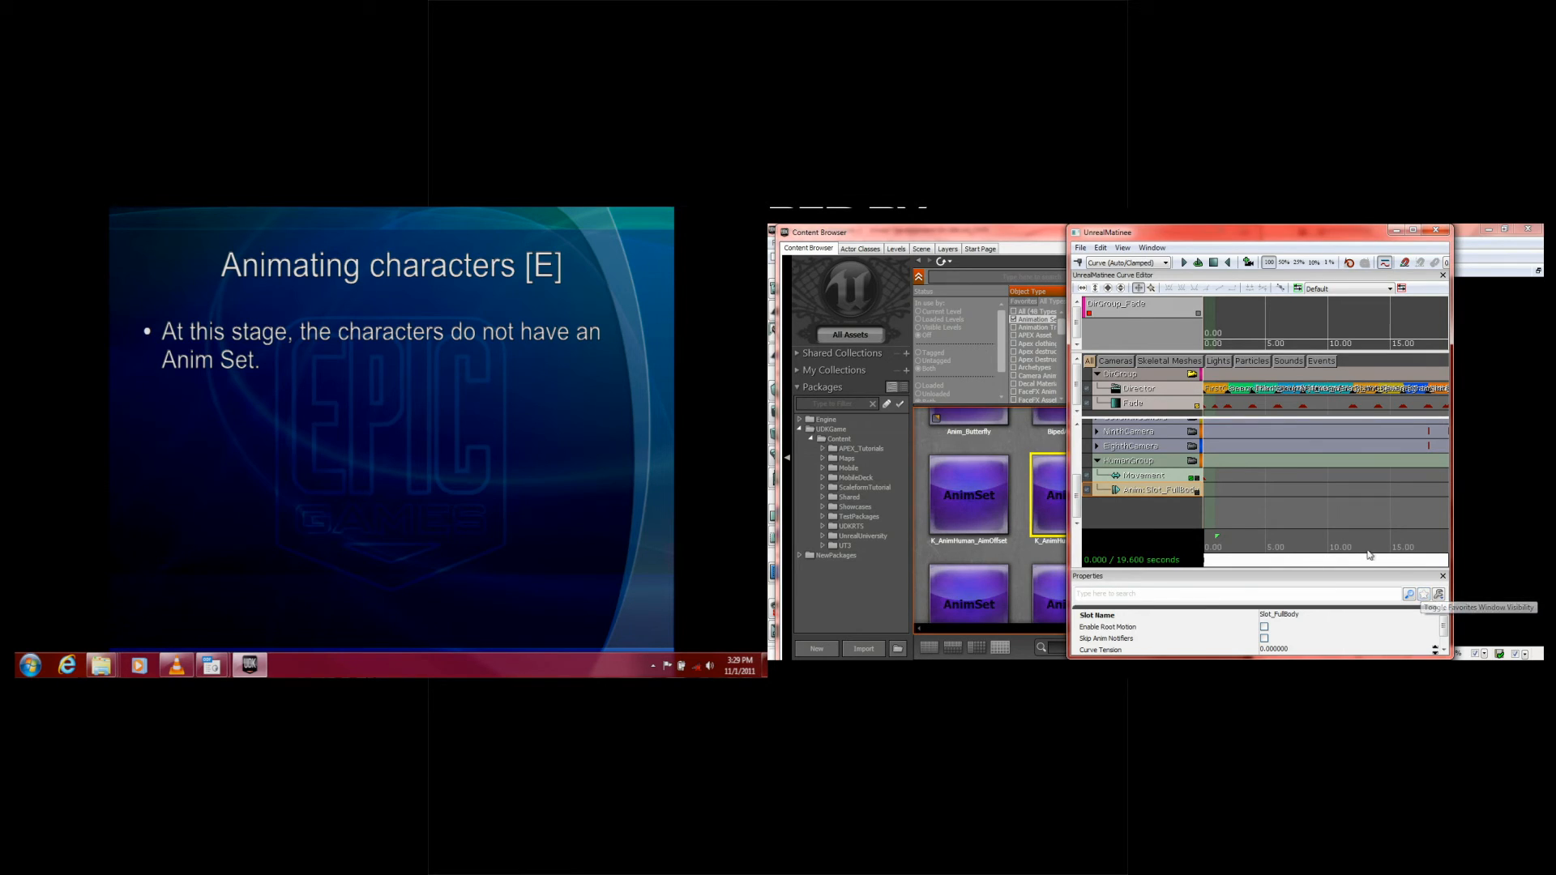
mouse_move(1441, 624)
left_mouse_down()
mouse_move(1440, 642)
mouse_move(1441, 623)
left_mouse_up()
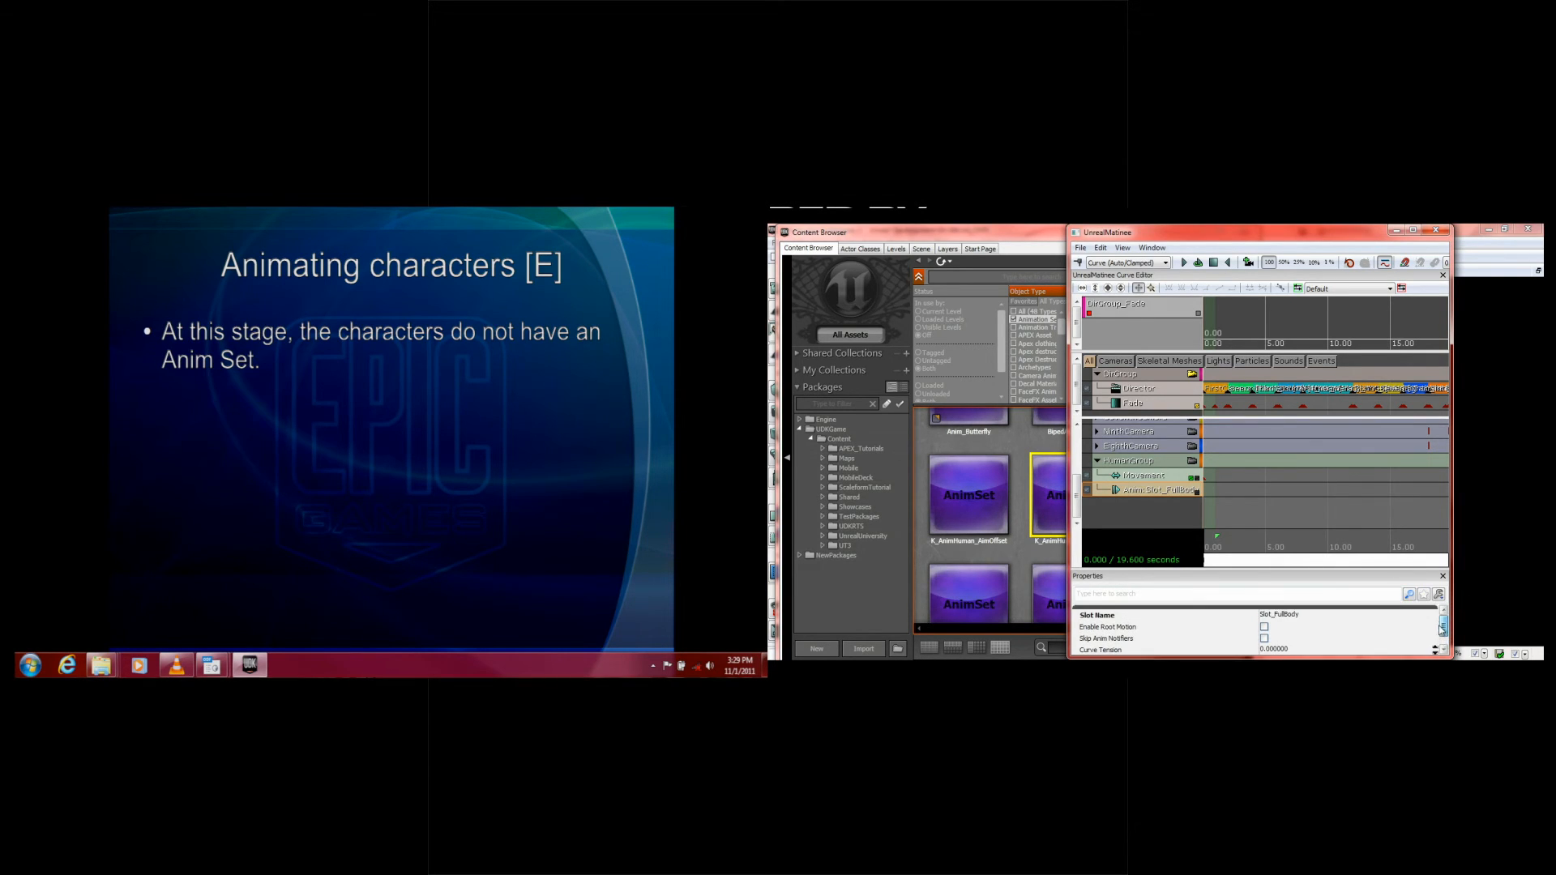
left_click(1146, 460)
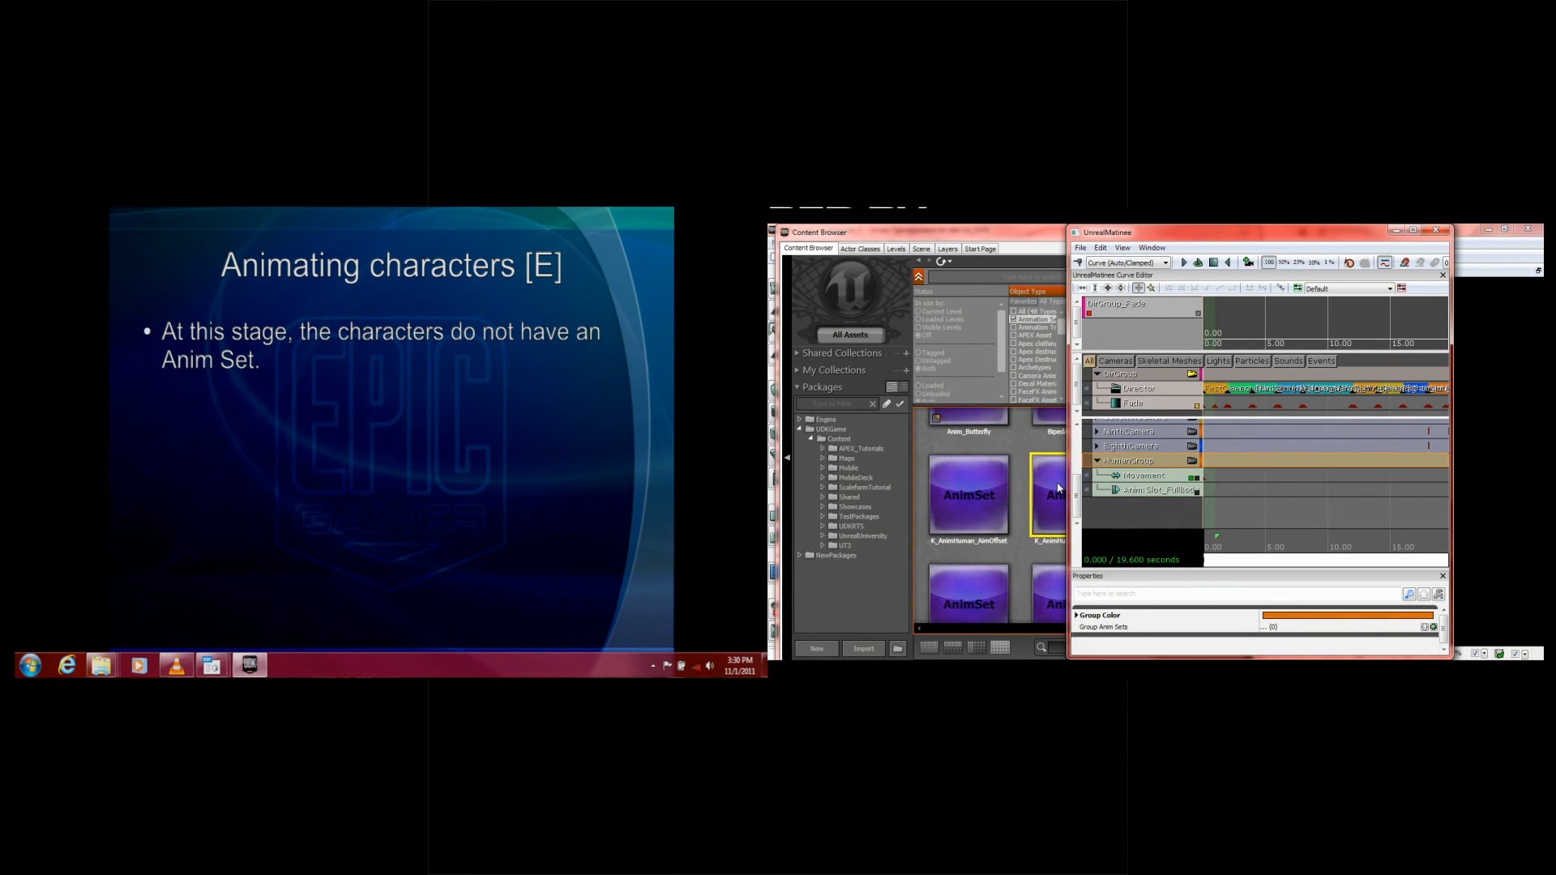
left_click(1433, 627)
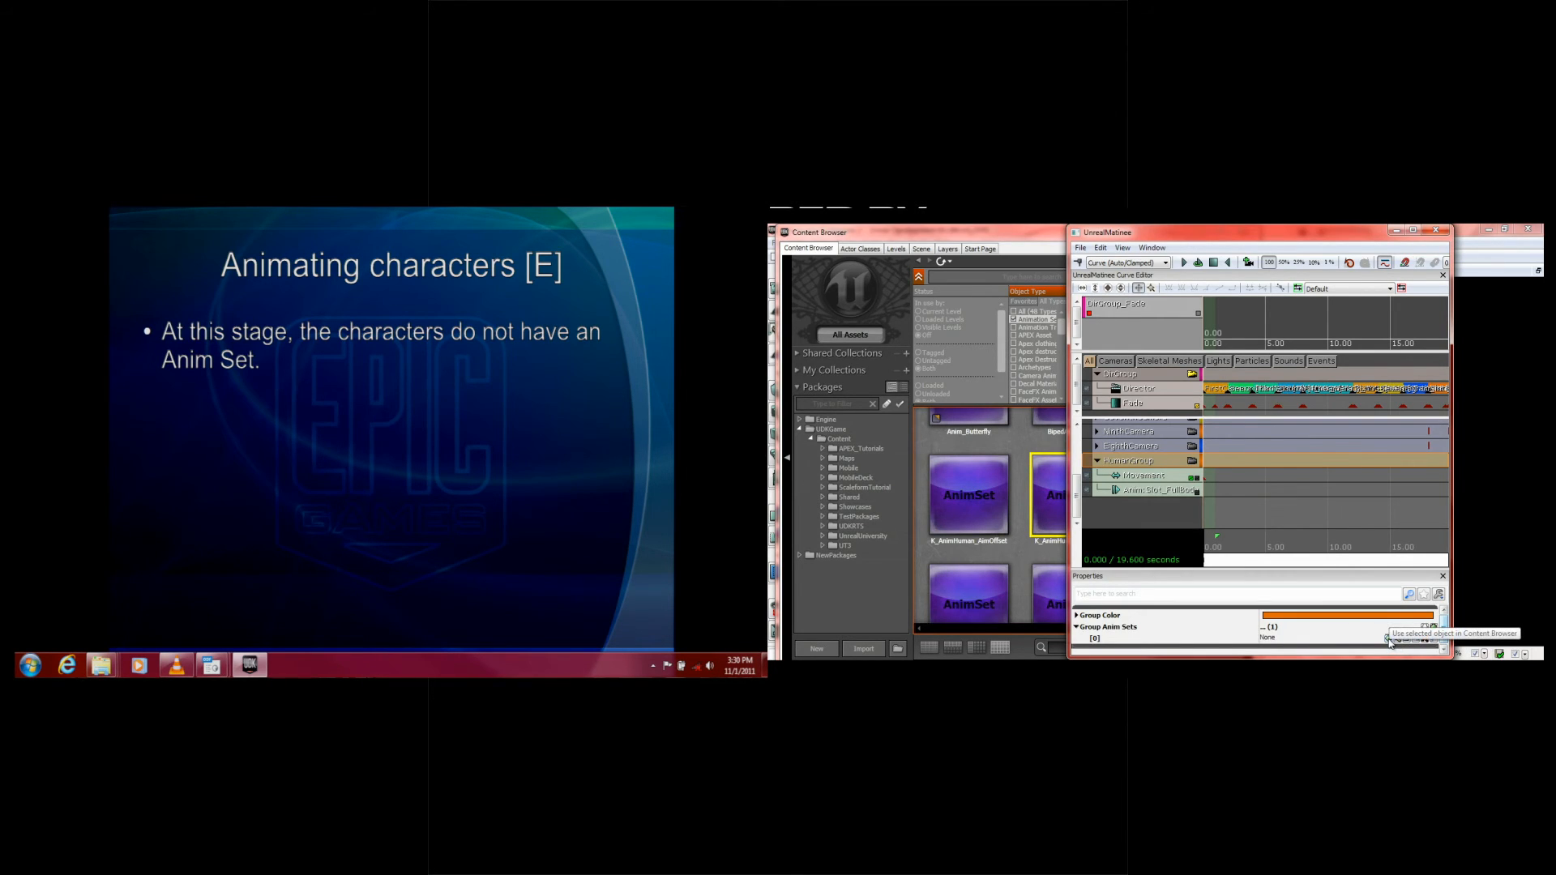
left_click(1389, 641)
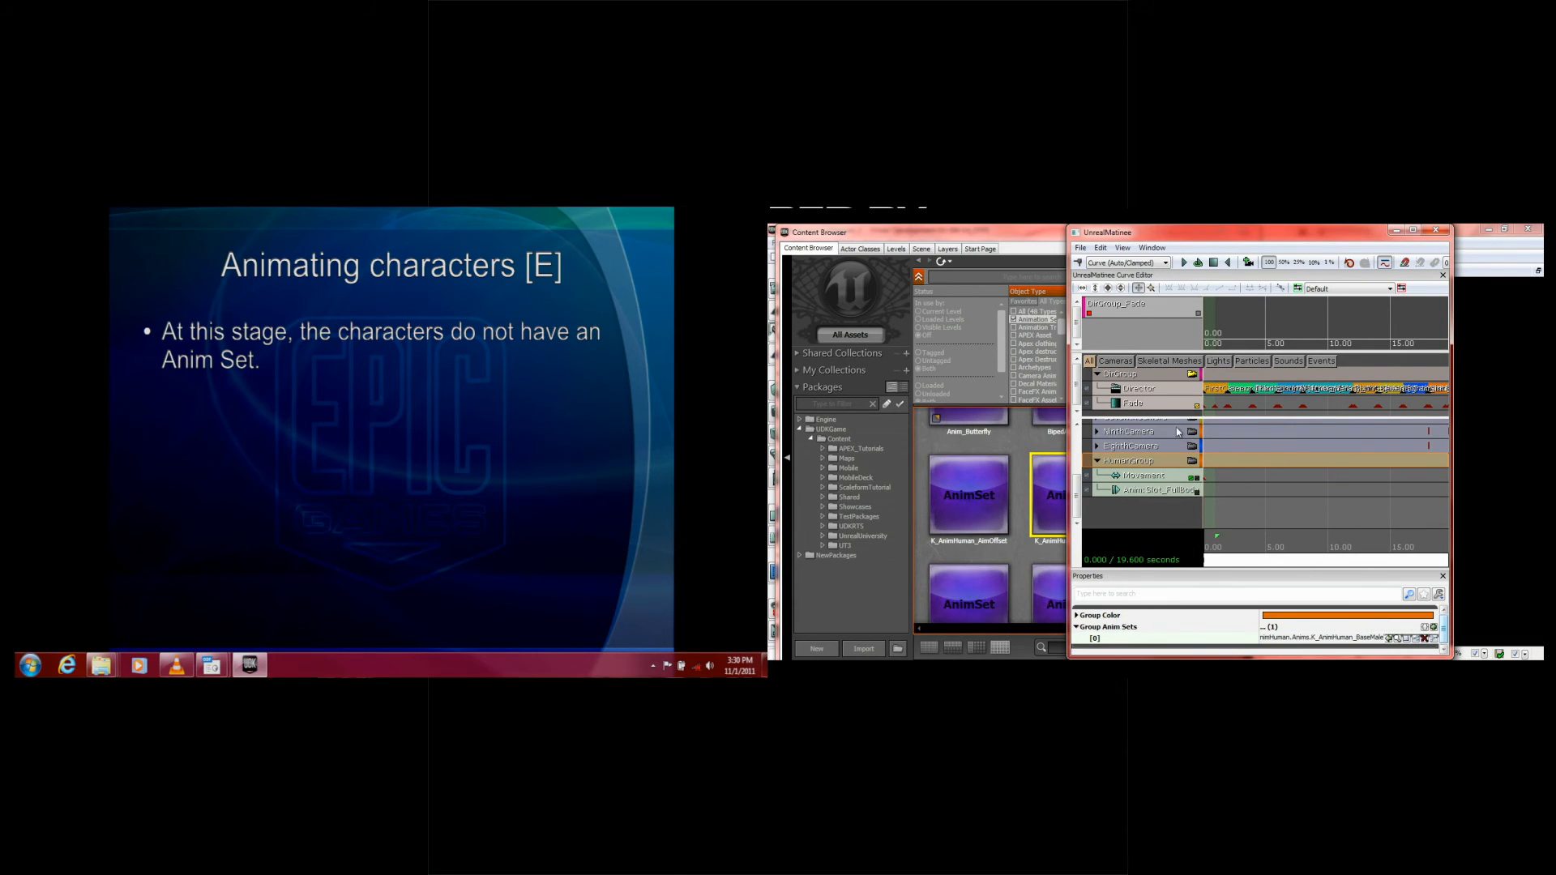
left_click(1006, 235)
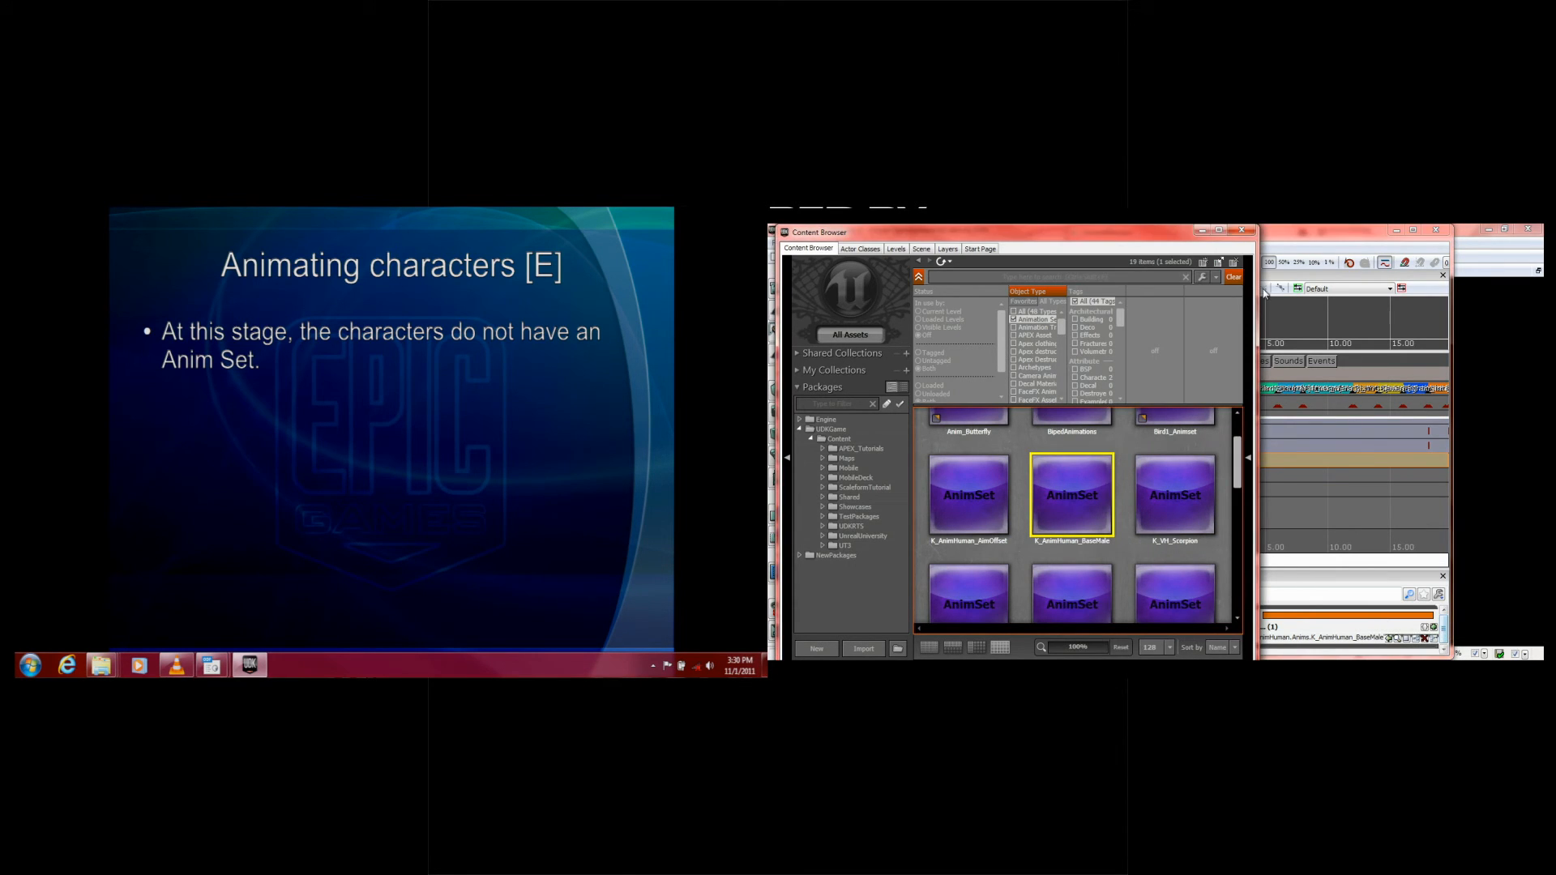
Step: Close the Content Browser and advance the slide through the Anim Set instructions to the note on assigning it to the Skeletal Mesh Group
left_click(1240, 230)
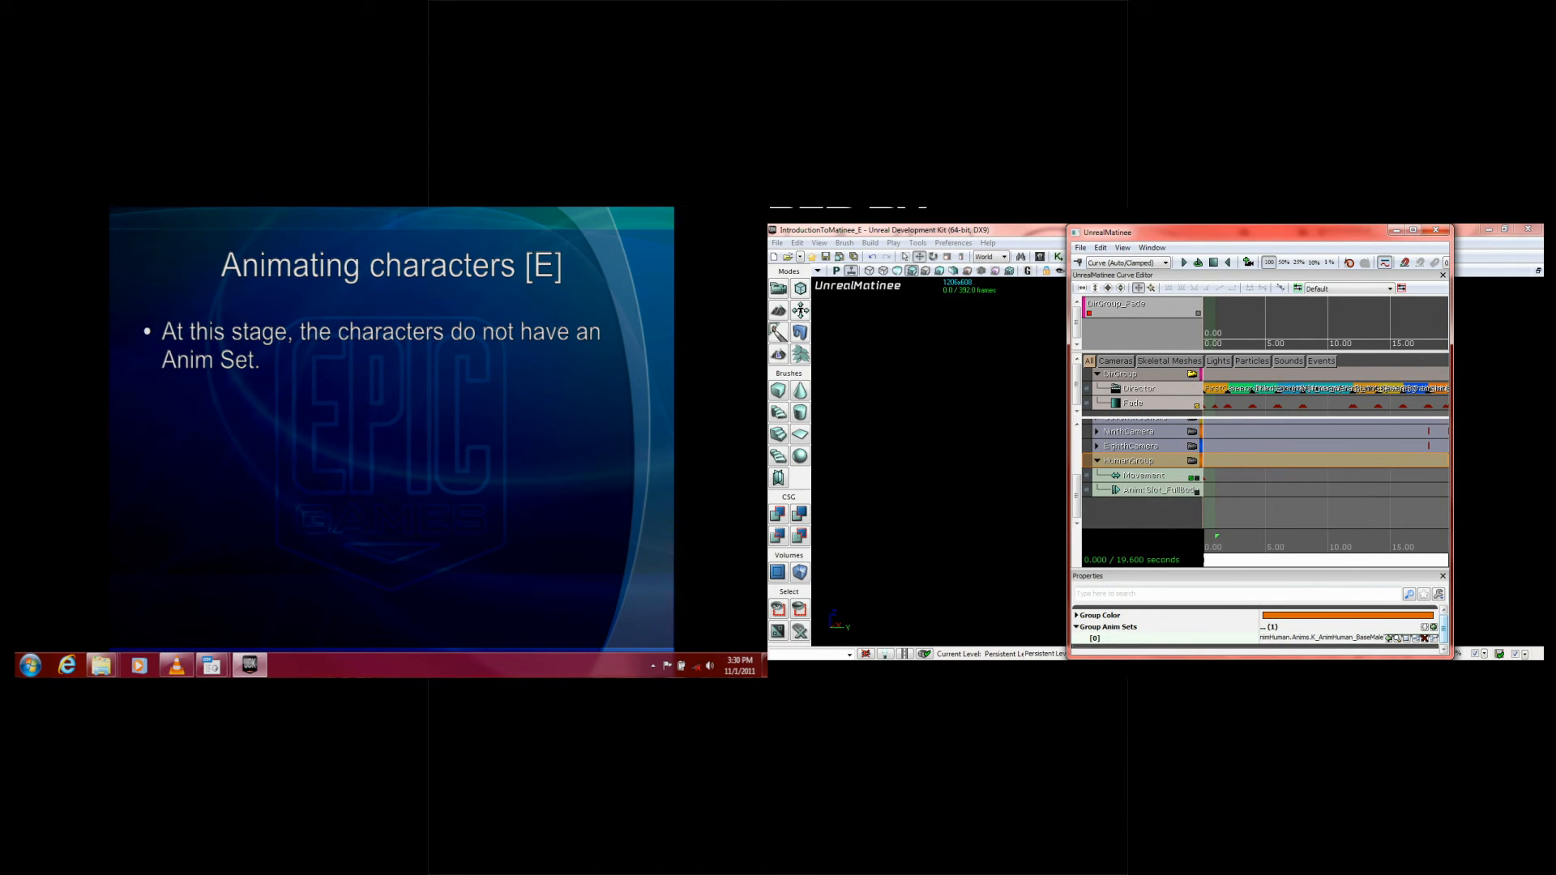
left_click(309, 437)
left_click(565, 412)
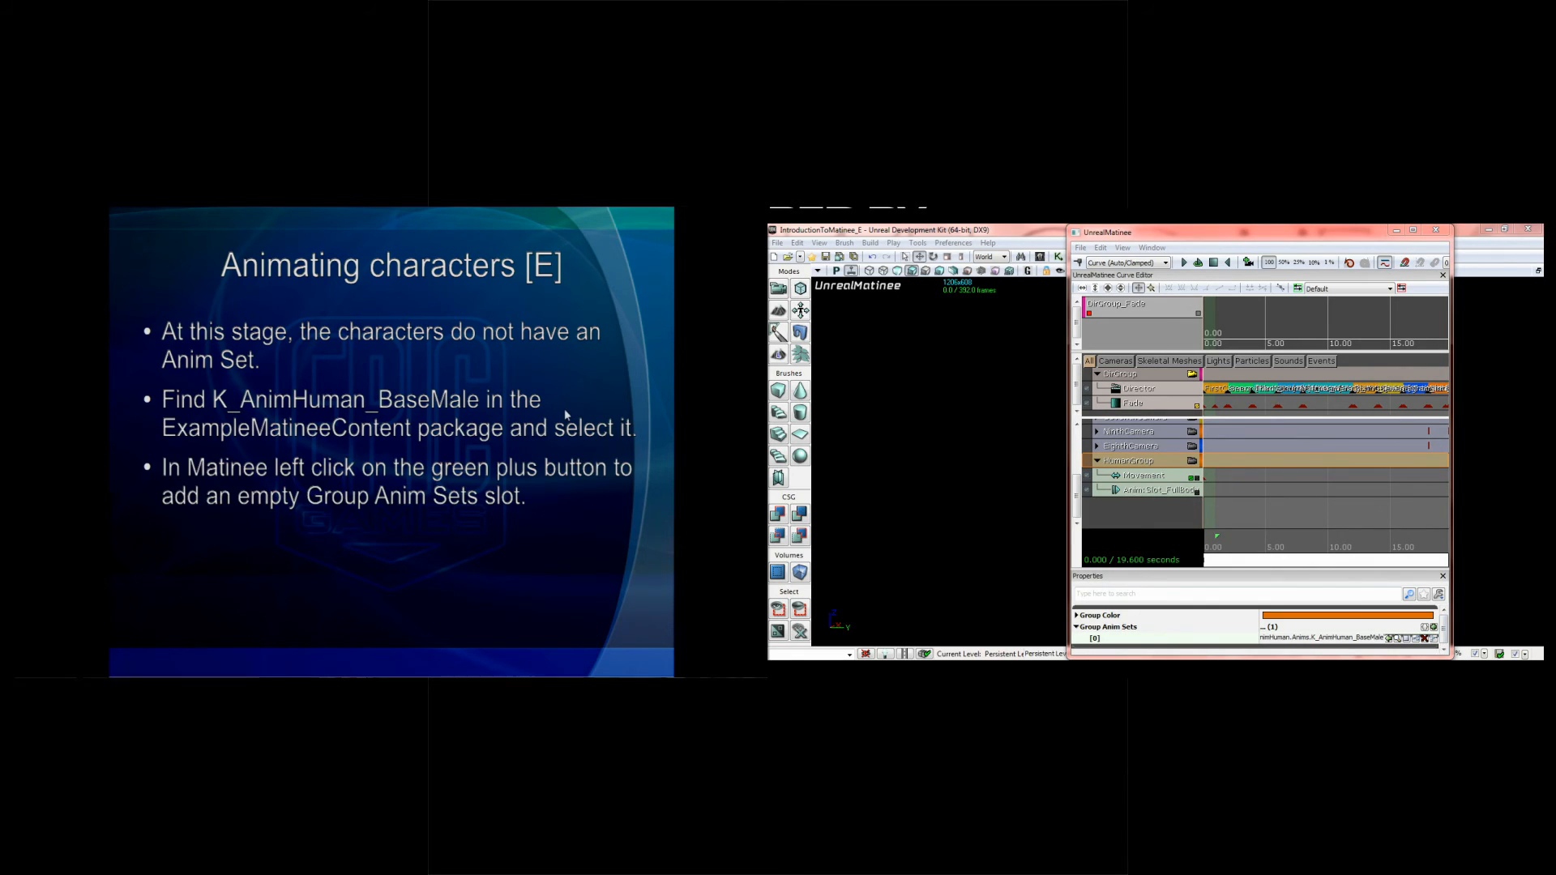
left_click(556, 399)
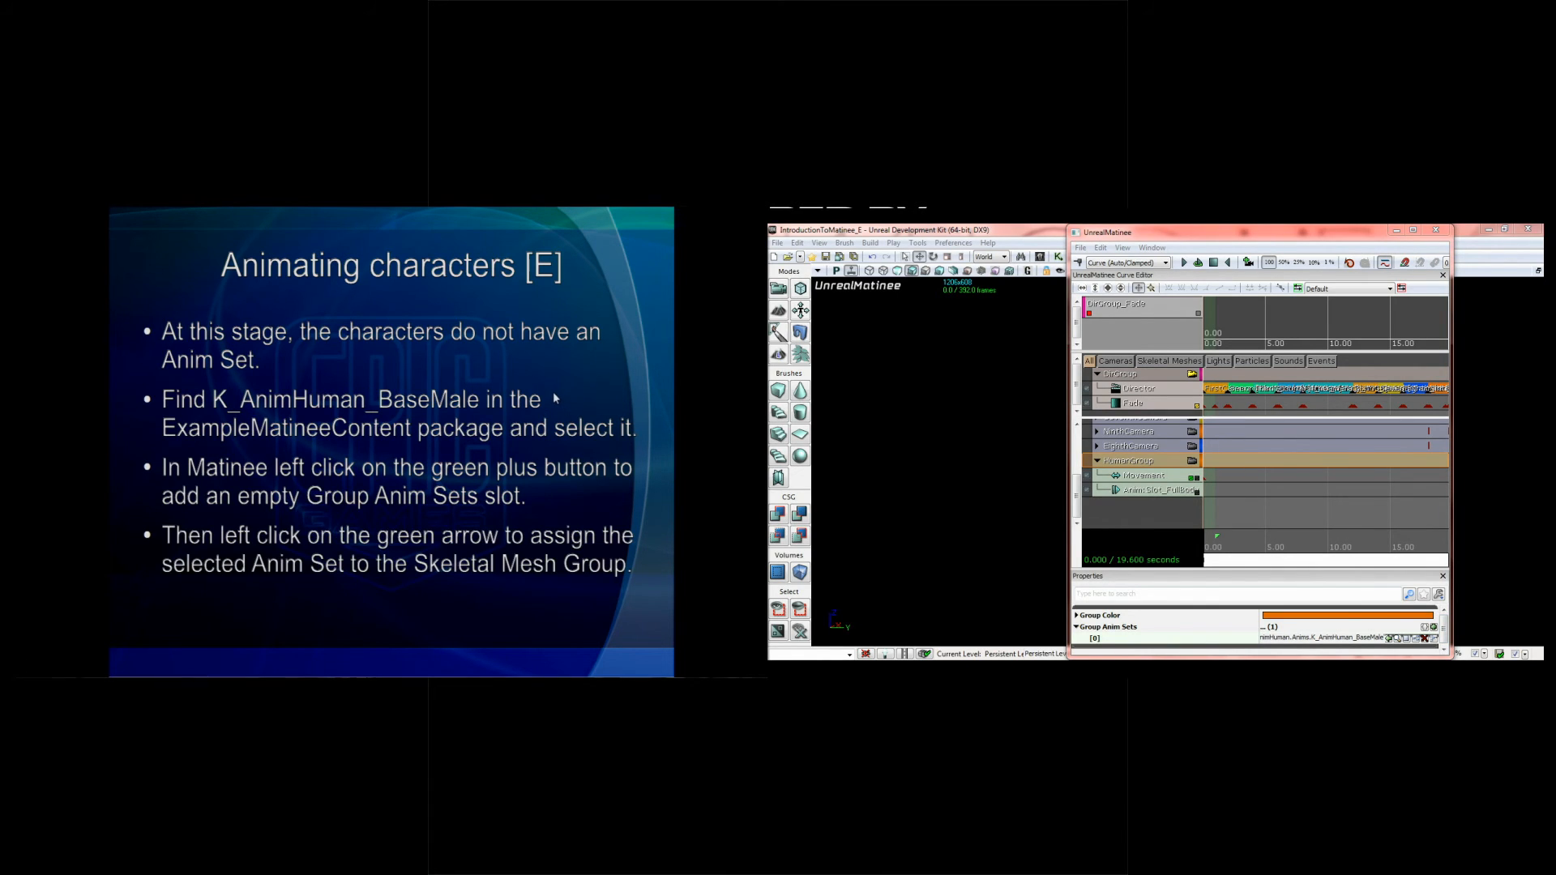
Step: Move the Matinee window aside to uncover more of the viewport, and turn off viewing through DirGroup's camera
left_click_drag(1246, 235, 1413, 227)
left_click(1488, 231)
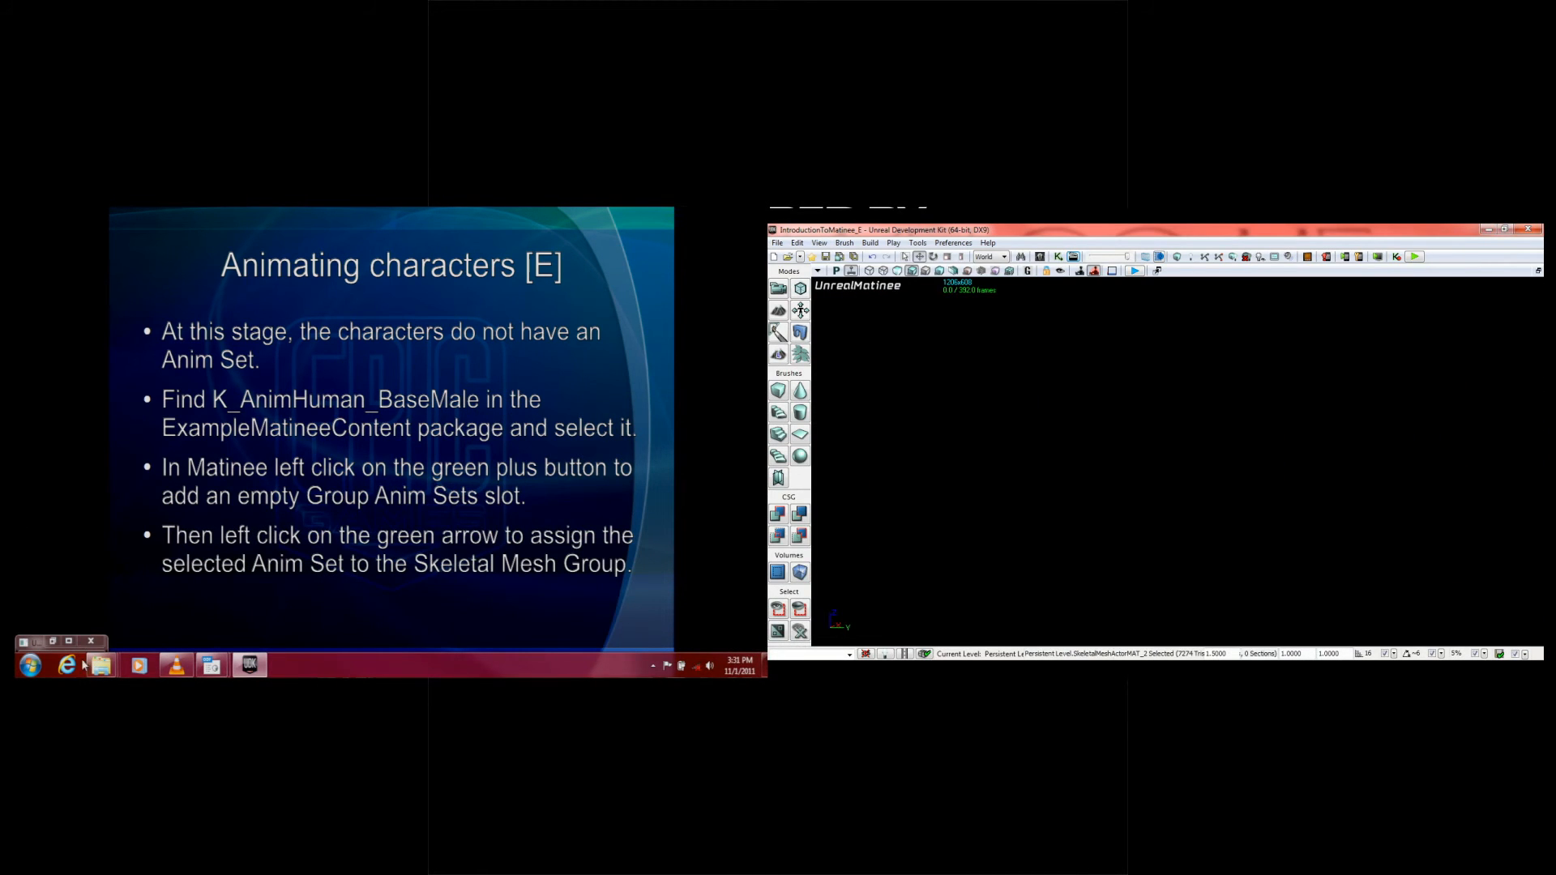
left_click(53, 641)
left_click_drag(1104, 231, 1542, 429)
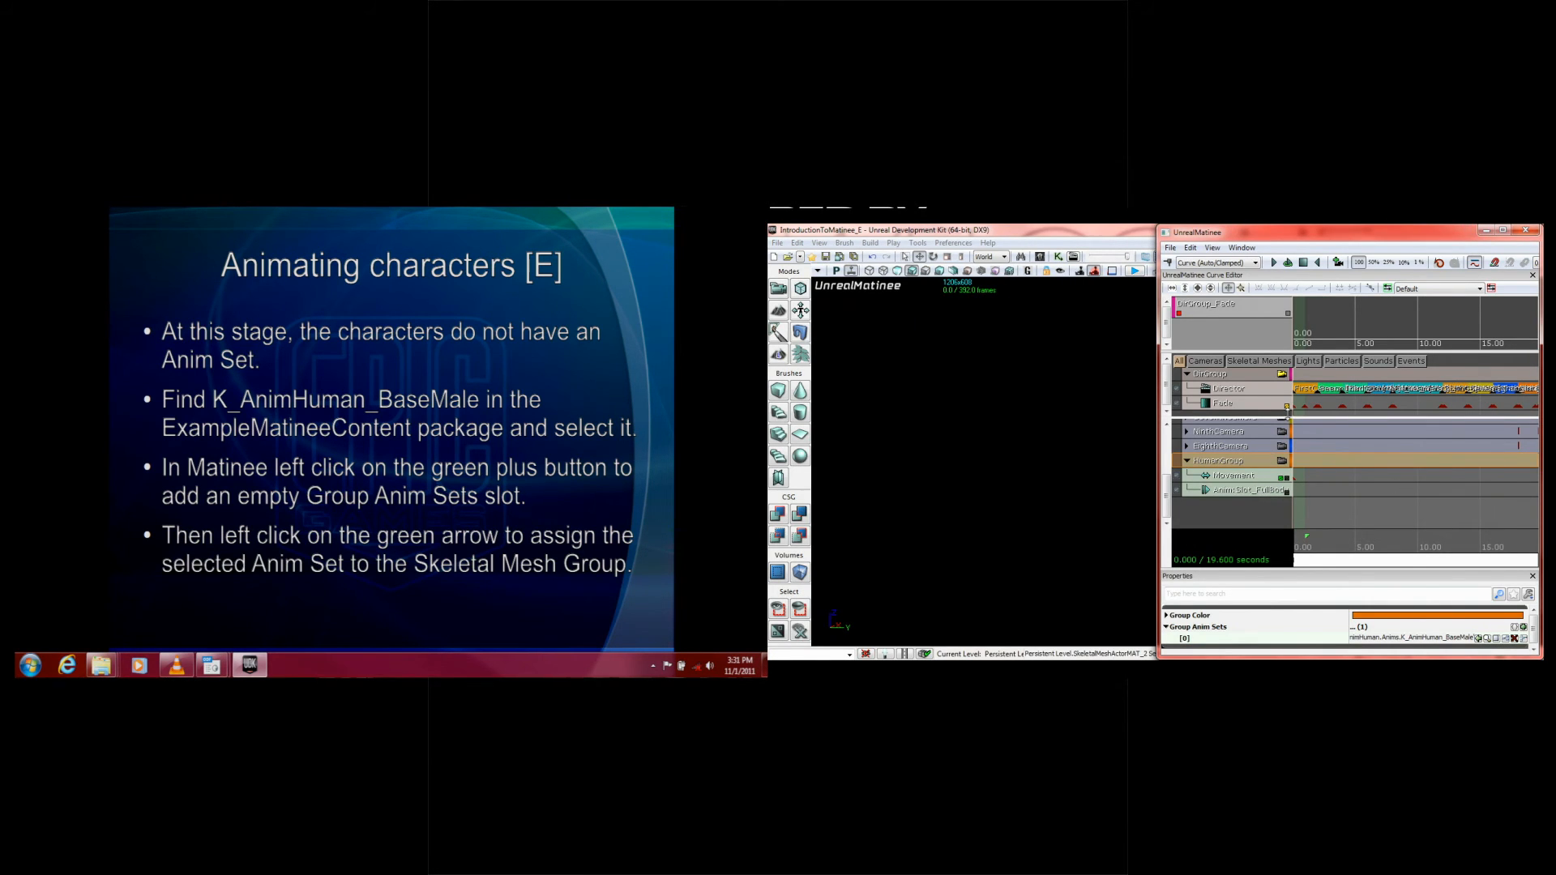
mouse_move(1300, 552)
left_mouse_down()
mouse_move(1315, 549)
mouse_move(1295, 552)
left_mouse_up()
left_click(1282, 375)
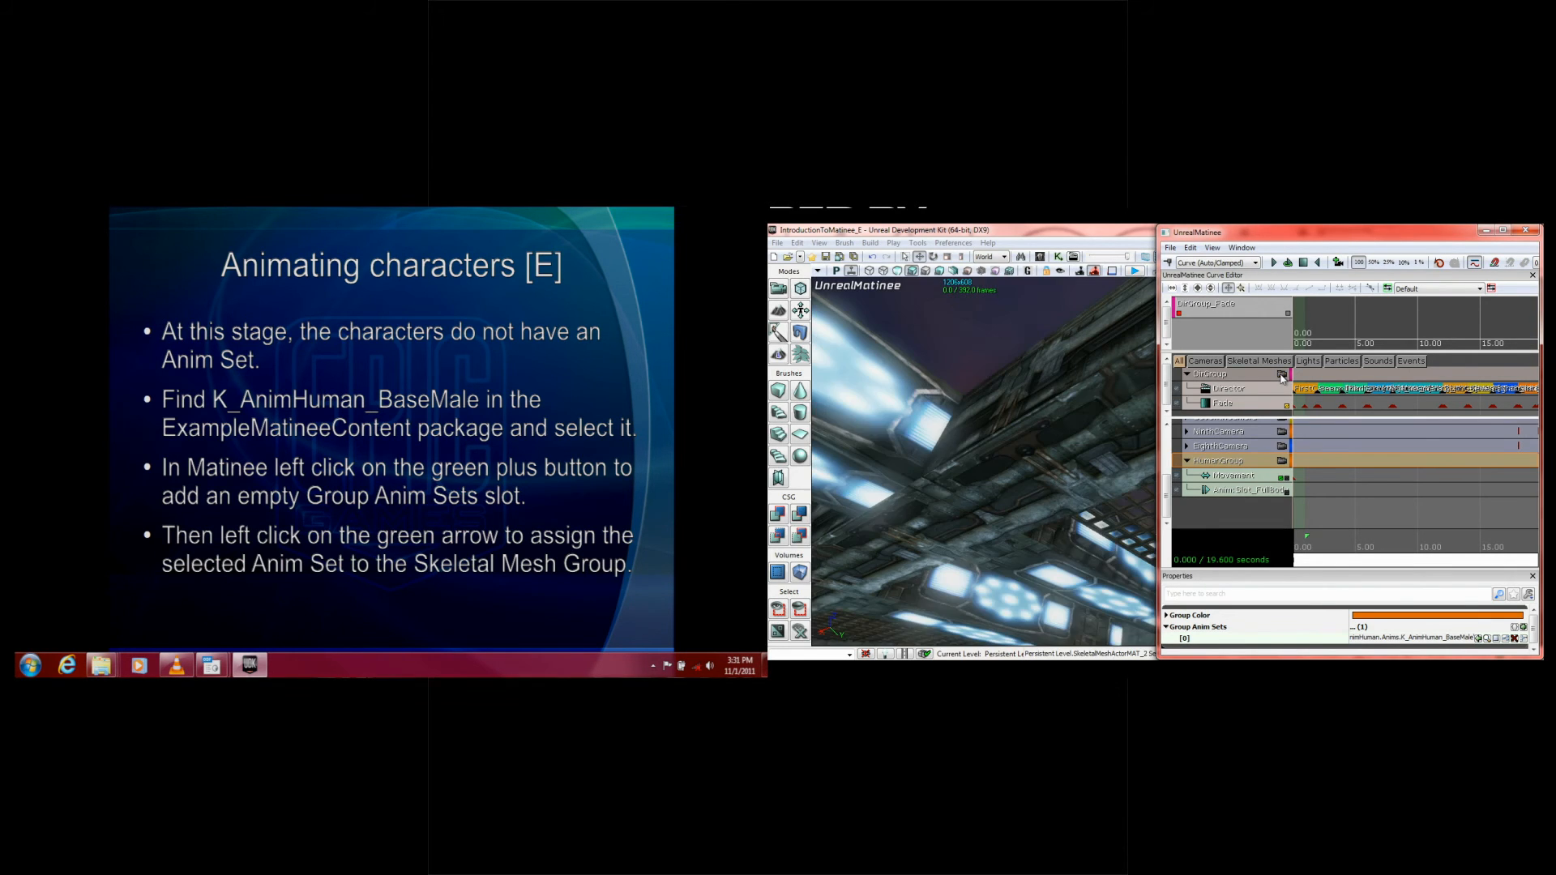
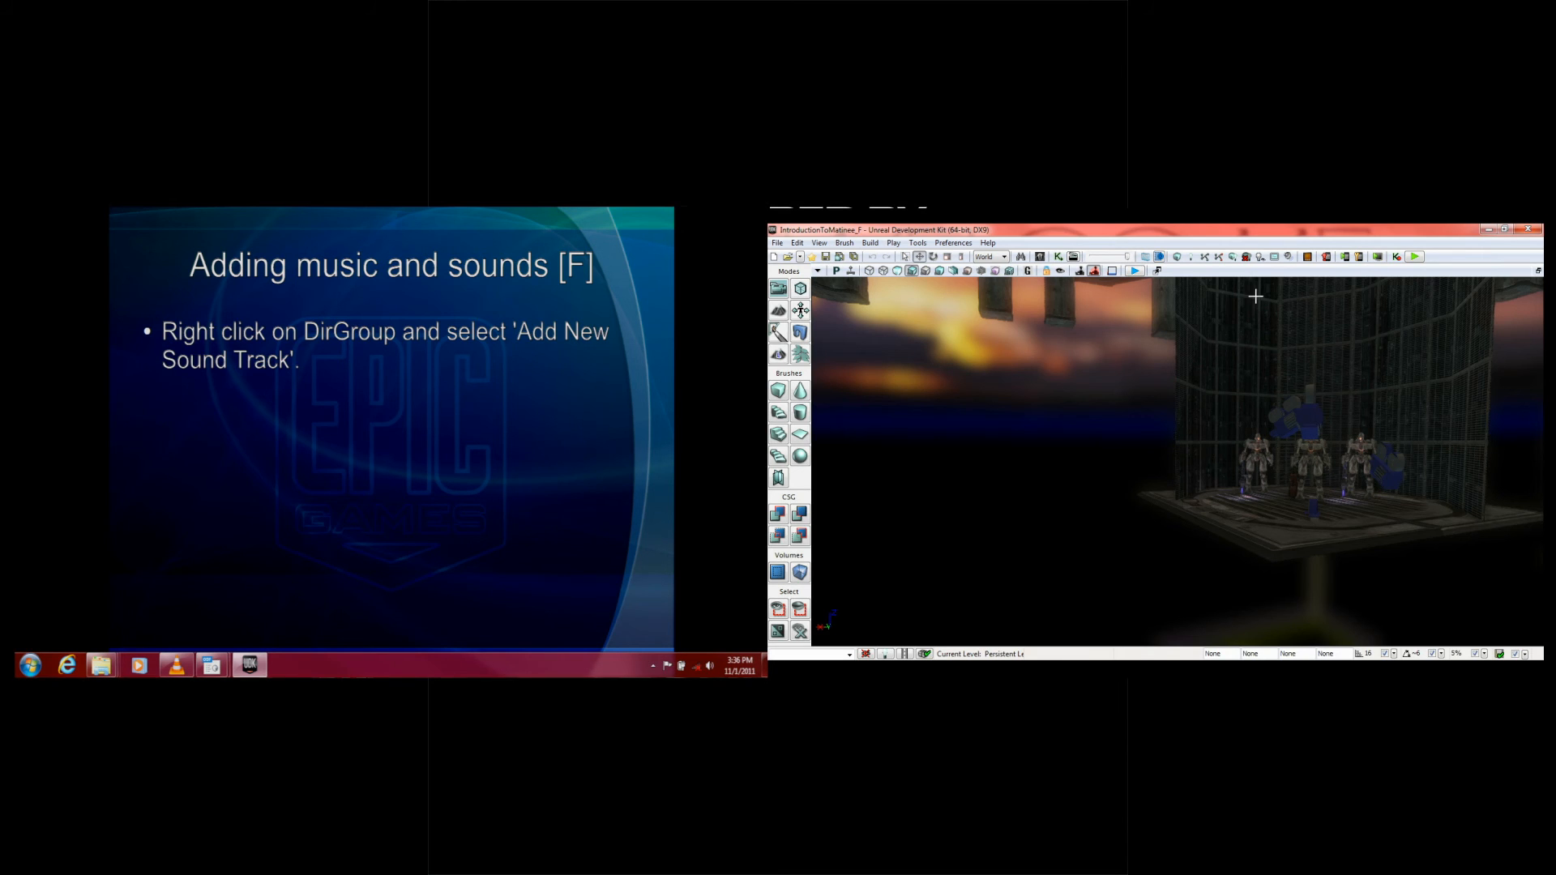
Step: Open the level's Matinee sequence and enlarge the area showing DirGroup's tracks
left_click_drag(1159, 493, 1532, 563)
left_click_drag(1077, 304, 1056, 350)
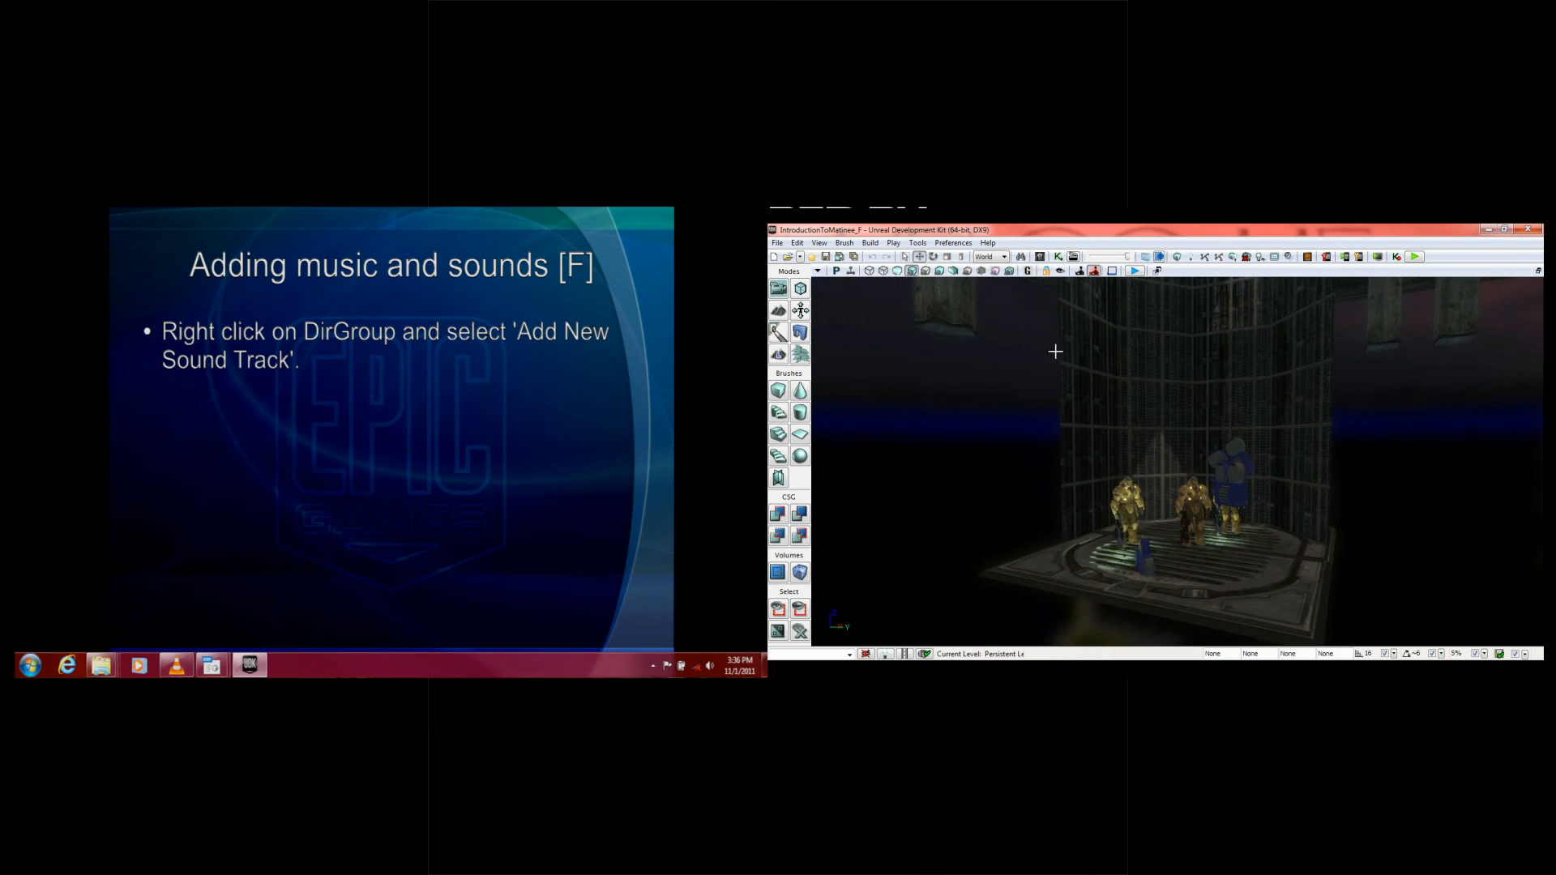
left_click(1073, 257)
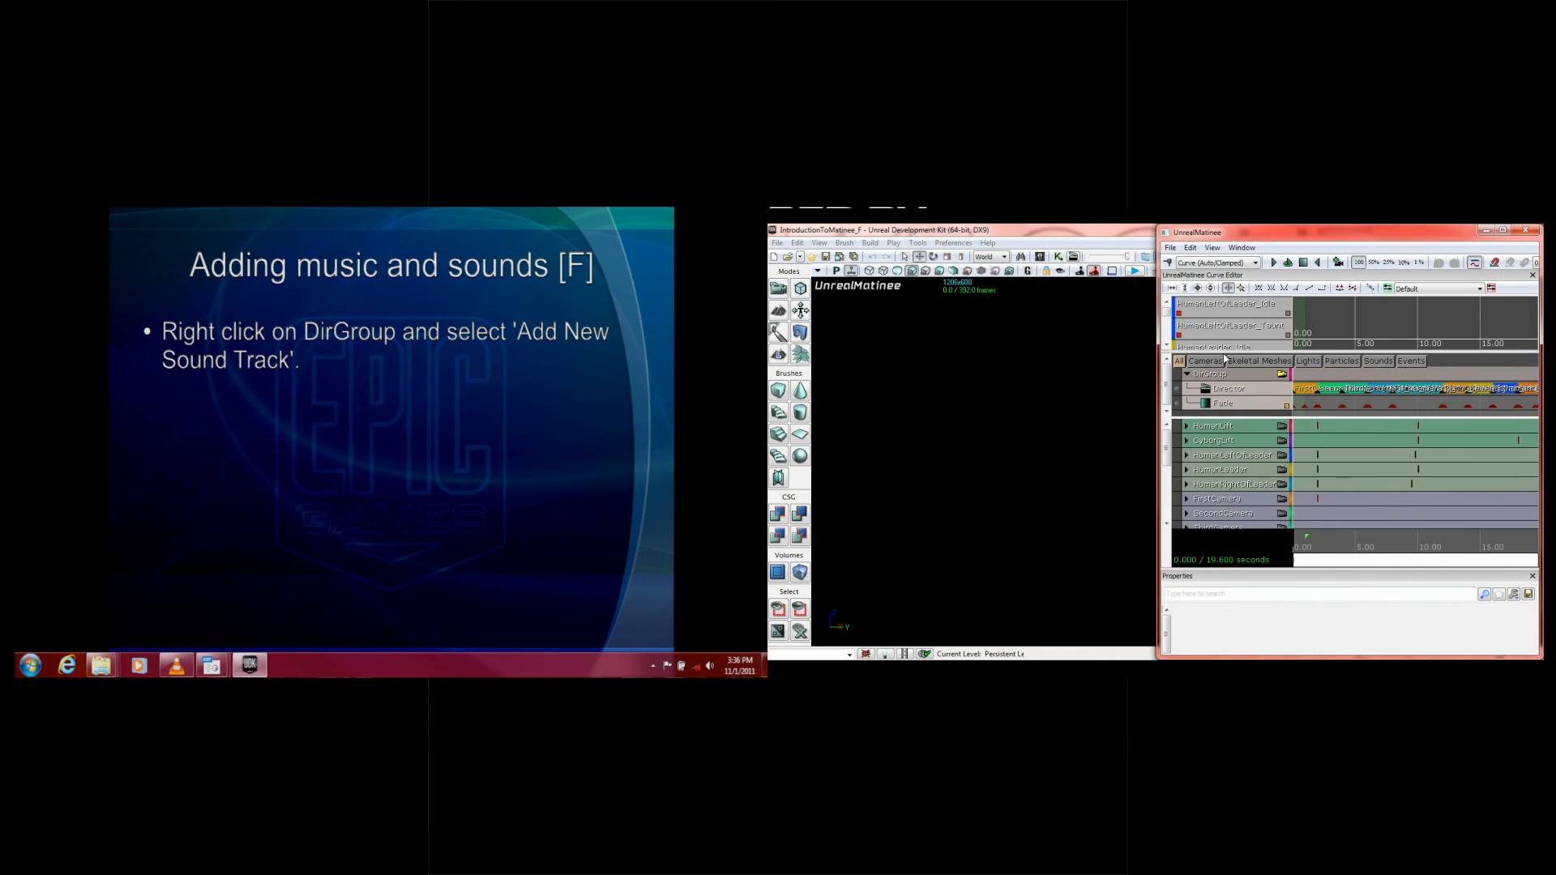
left_click_drag(1222, 348, 1222, 328)
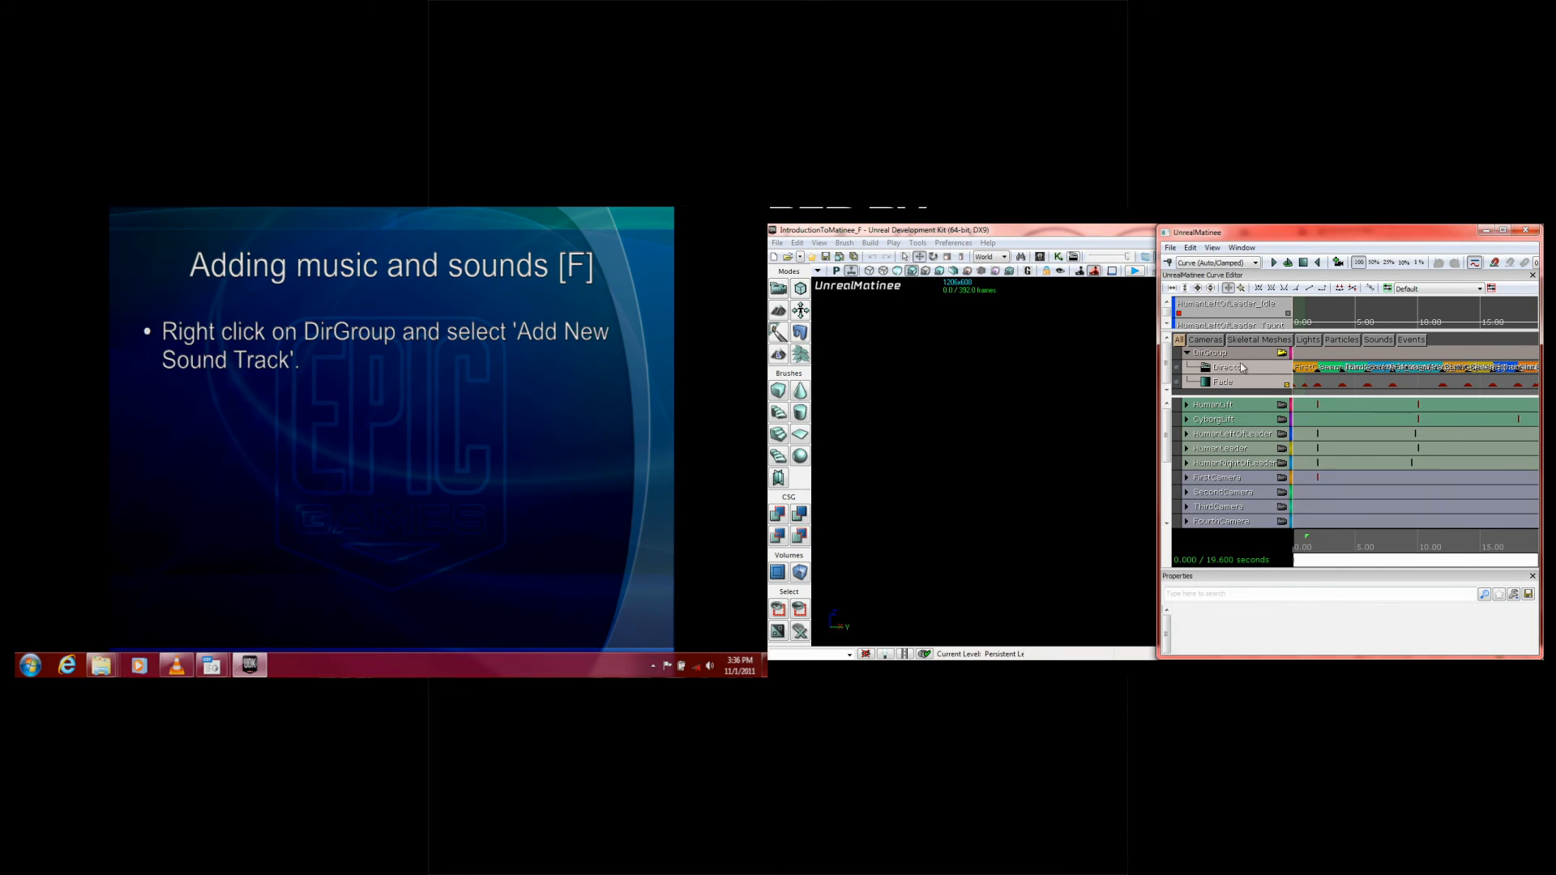
left_click_drag(1238, 395, 1238, 453)
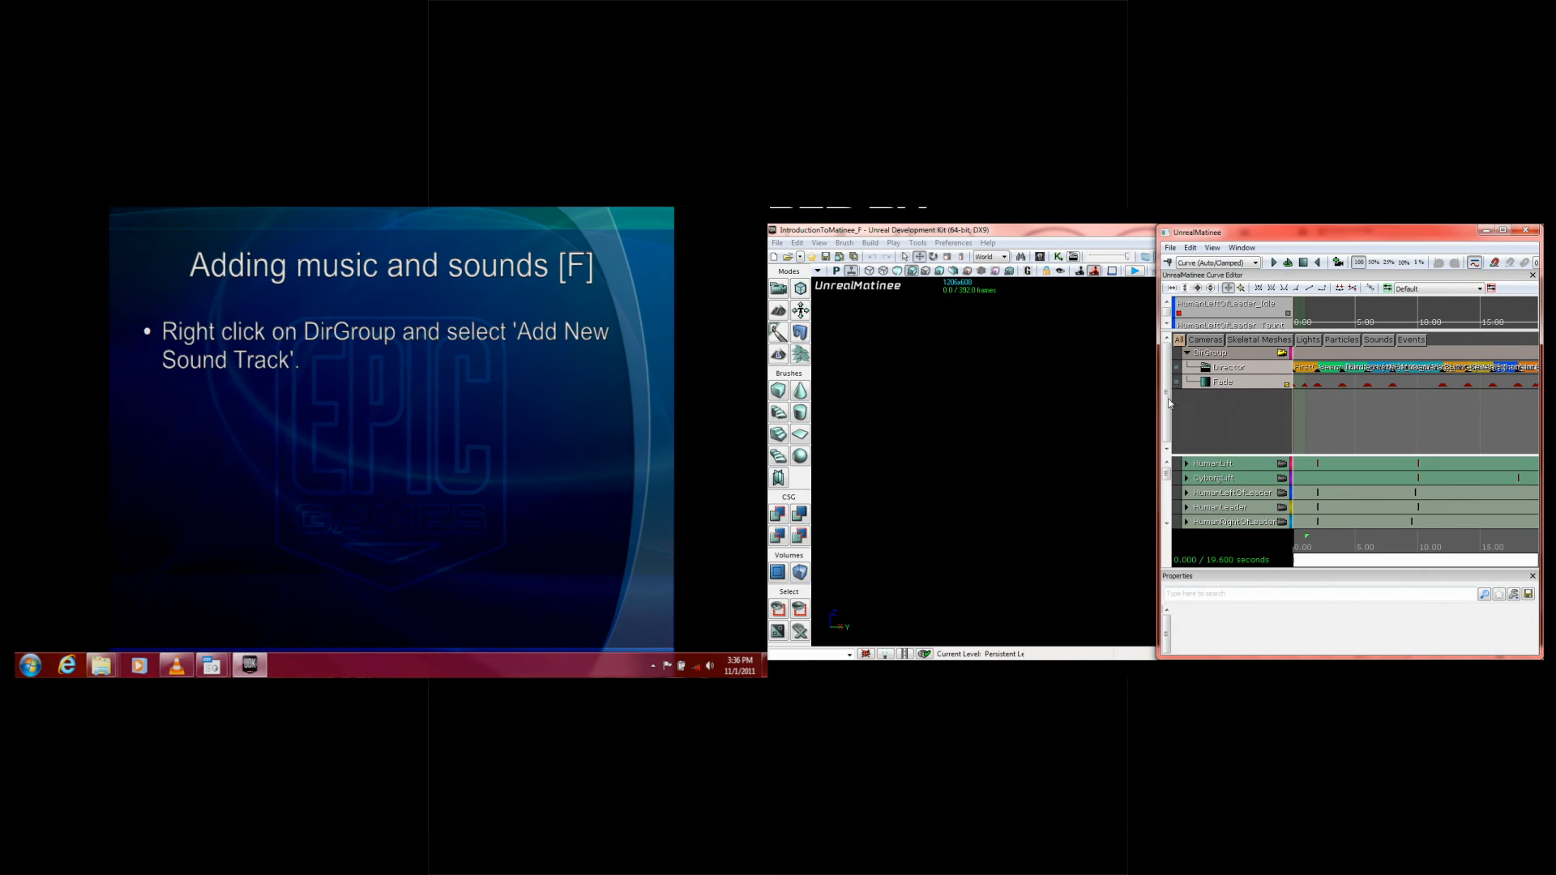
Step: Advance the slide to the sound cue selection instructions and add a new Sound Track to DirGroup
left_click(417, 384)
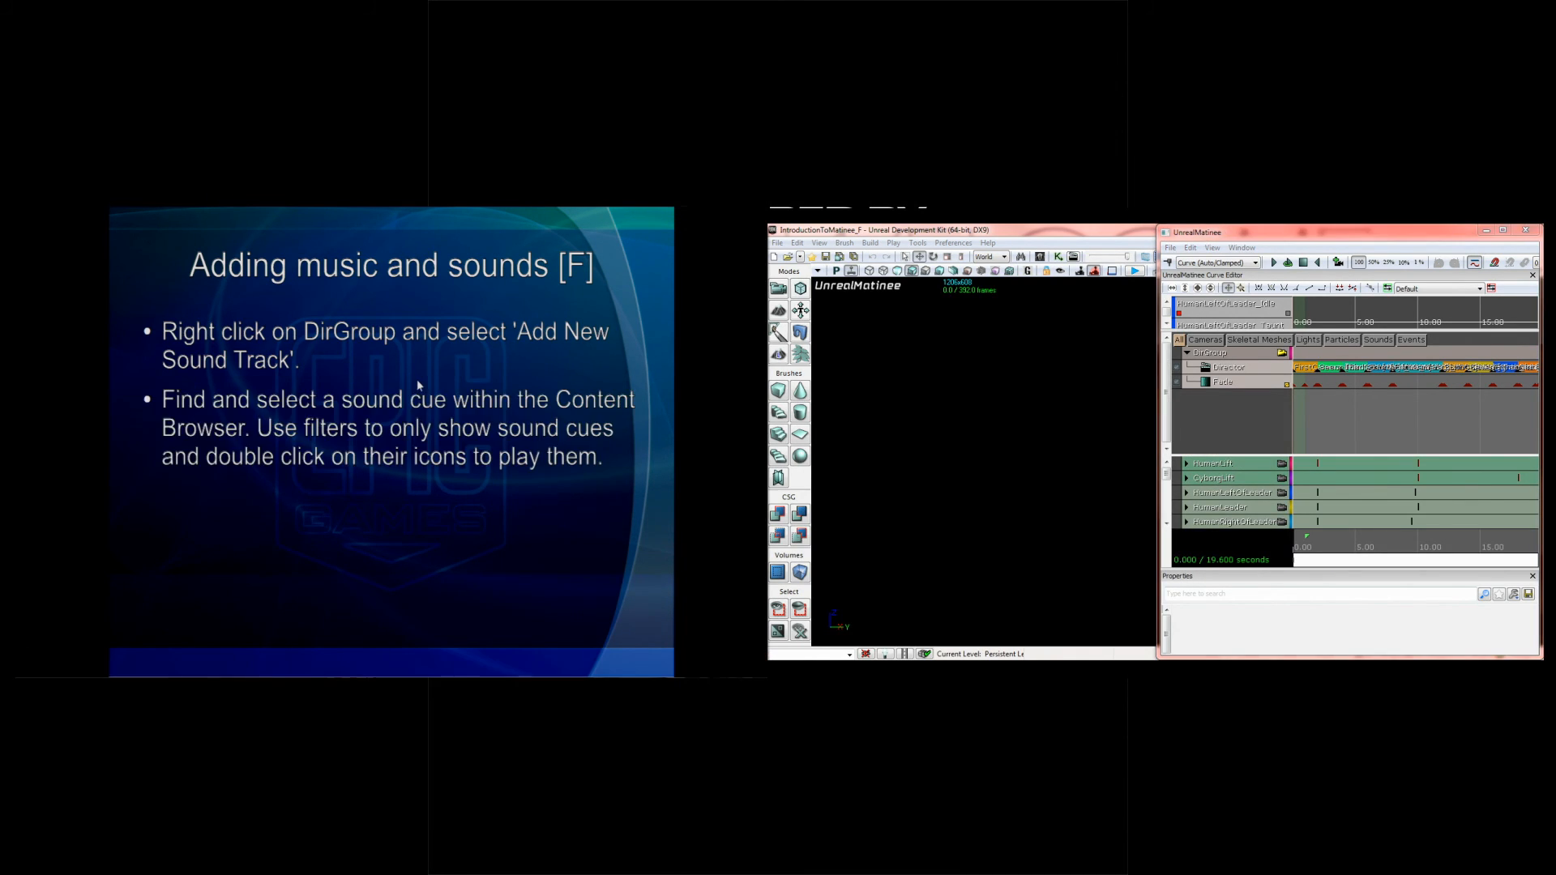
right_click(1198, 356)
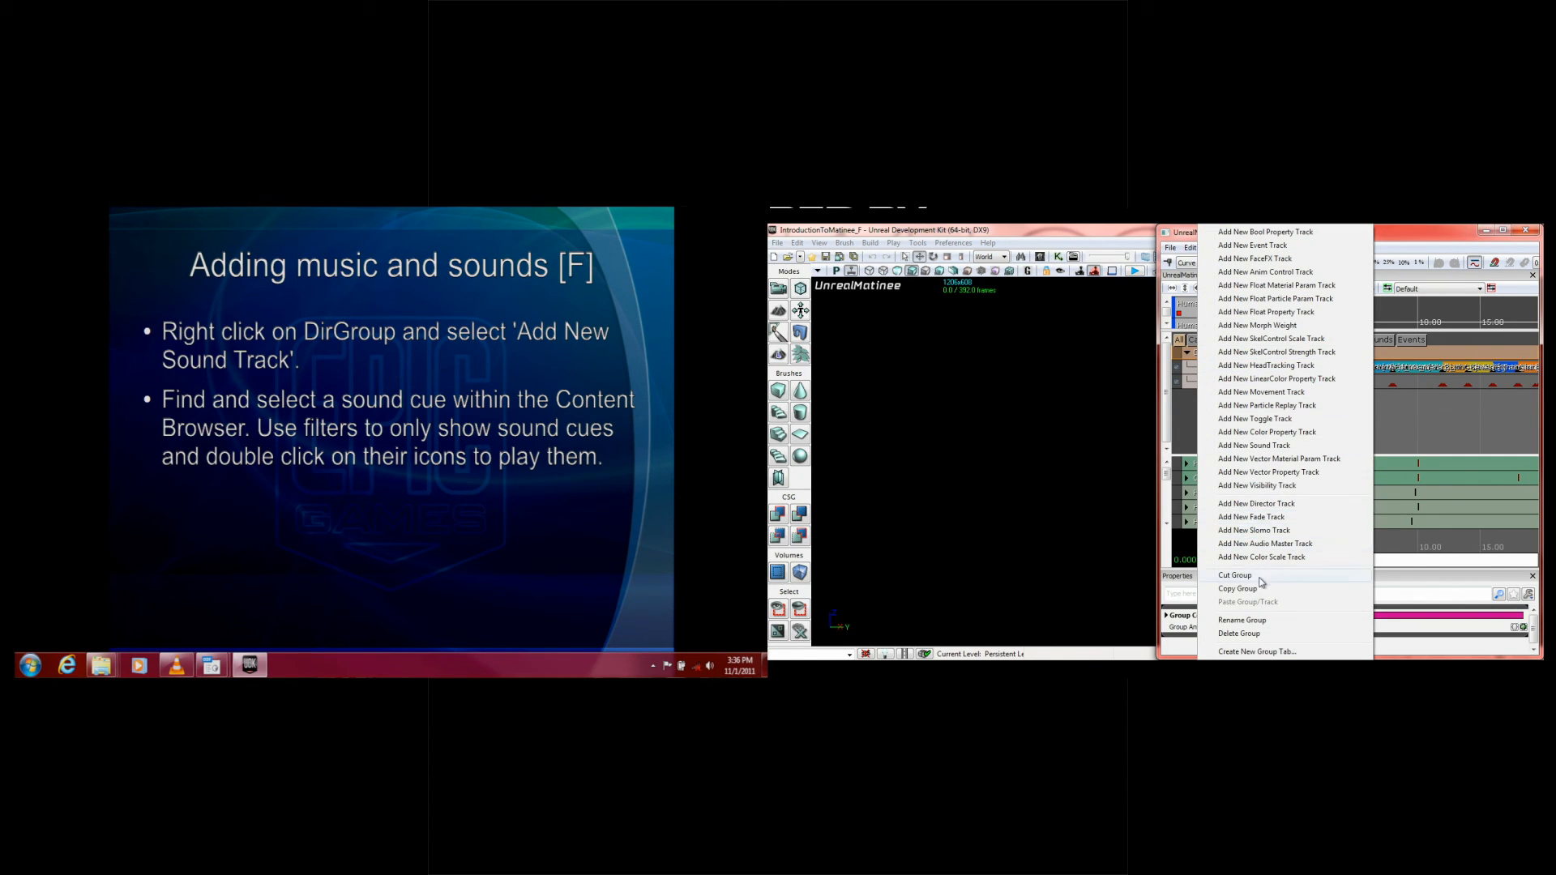
left_click(1260, 446)
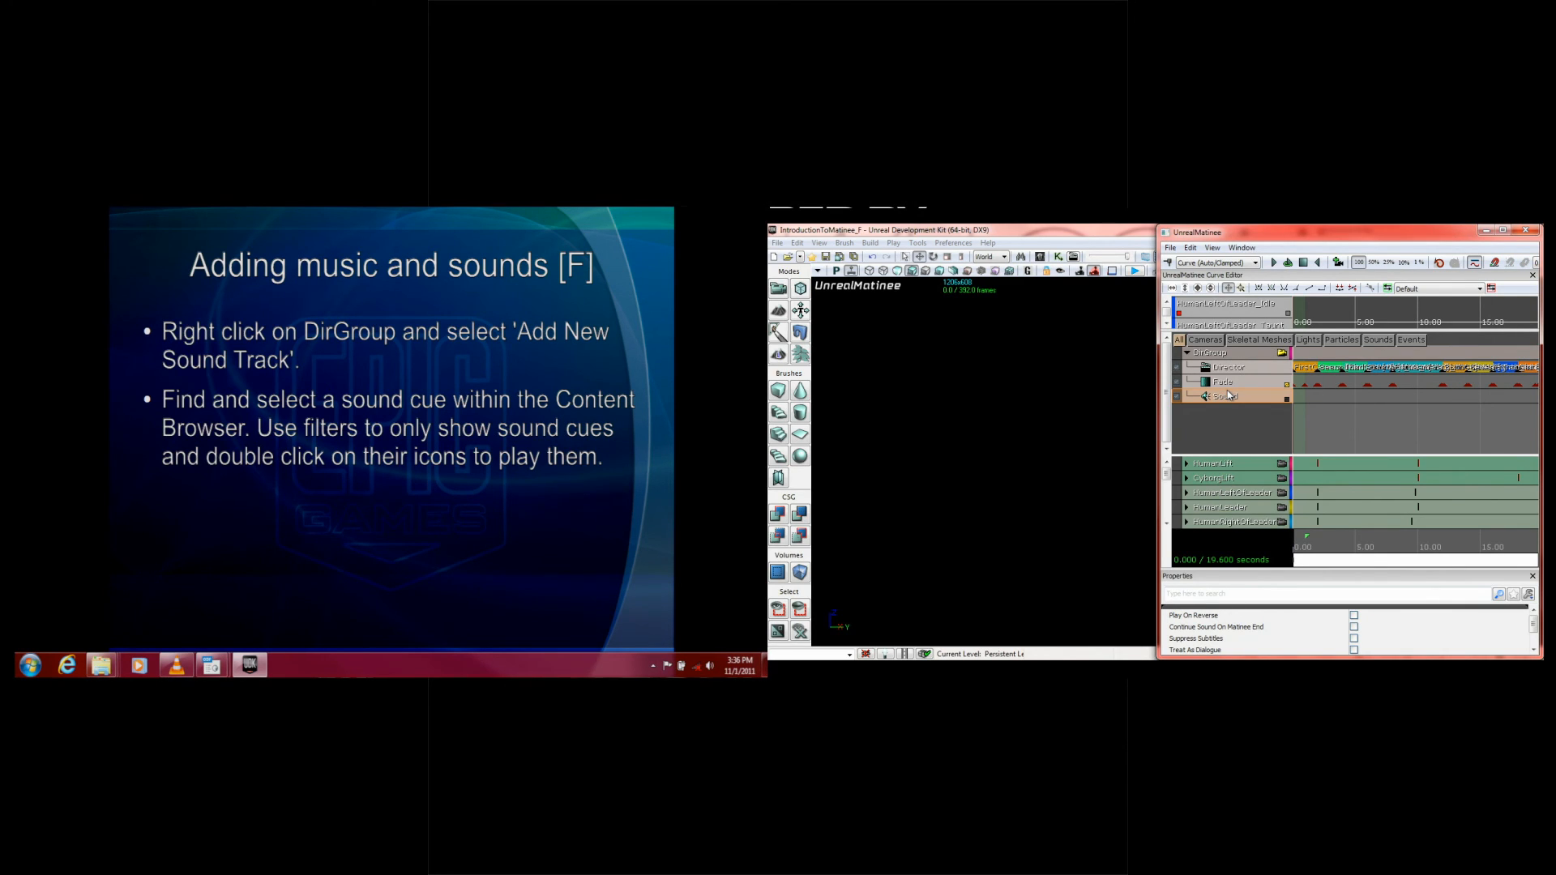
Step: Open the Content Browser and replace the animation set filter with the Sound Cues filter
left_click(1041, 257)
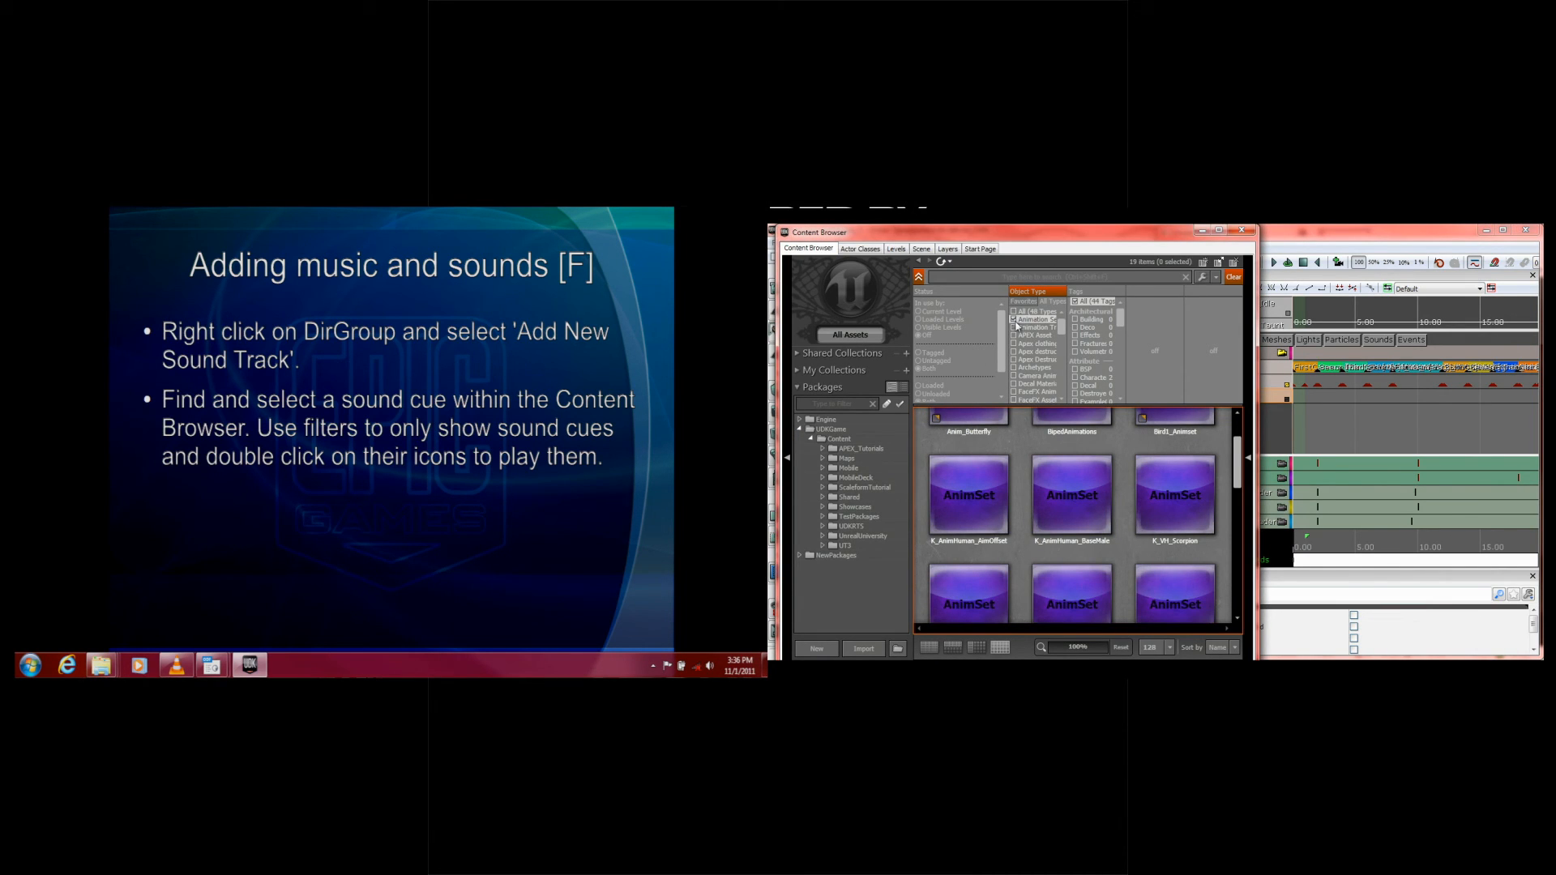
left_click(1027, 319)
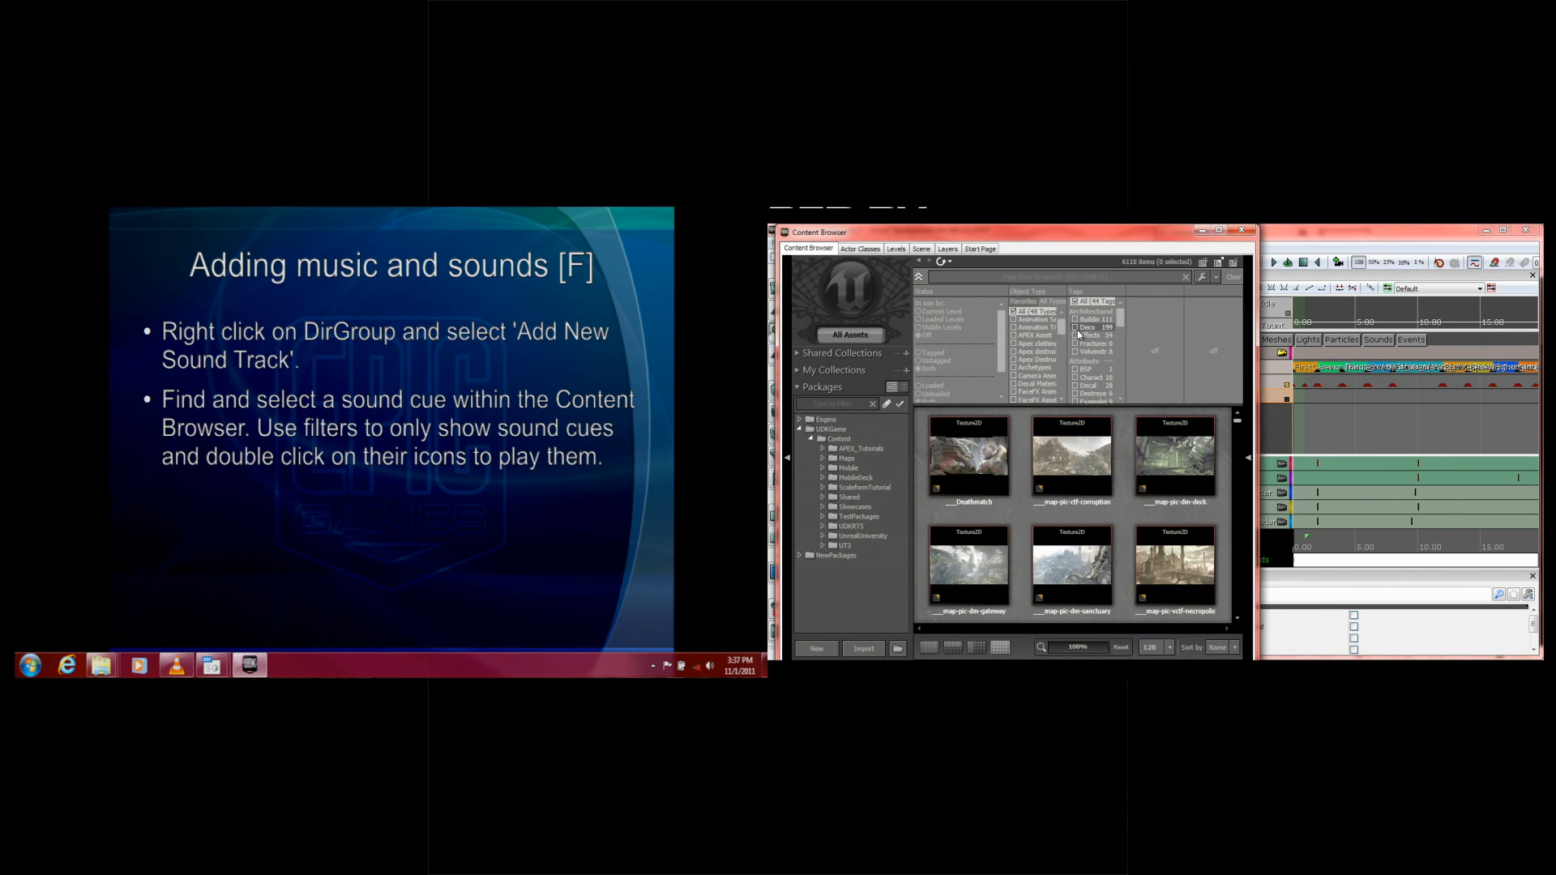
left_click_drag(1061, 335, 1058, 360)
left_click(1013, 376)
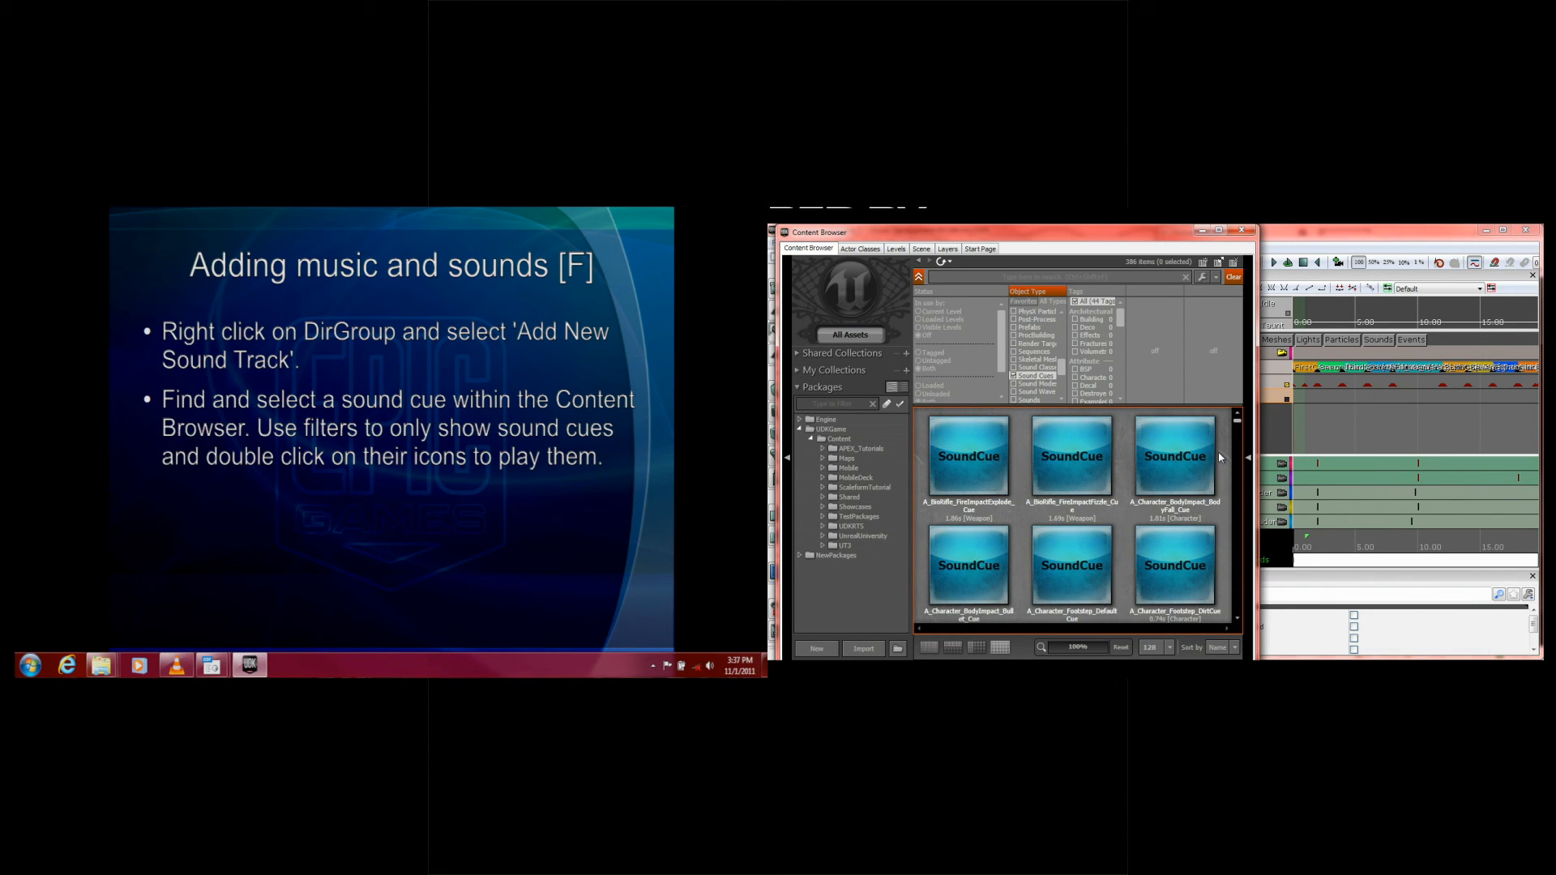
Step: Expand the UT3 and Sounds package folders and show the sound cues in the Music folder
left_click(822, 545)
scroll(846, 555, "down", 2)
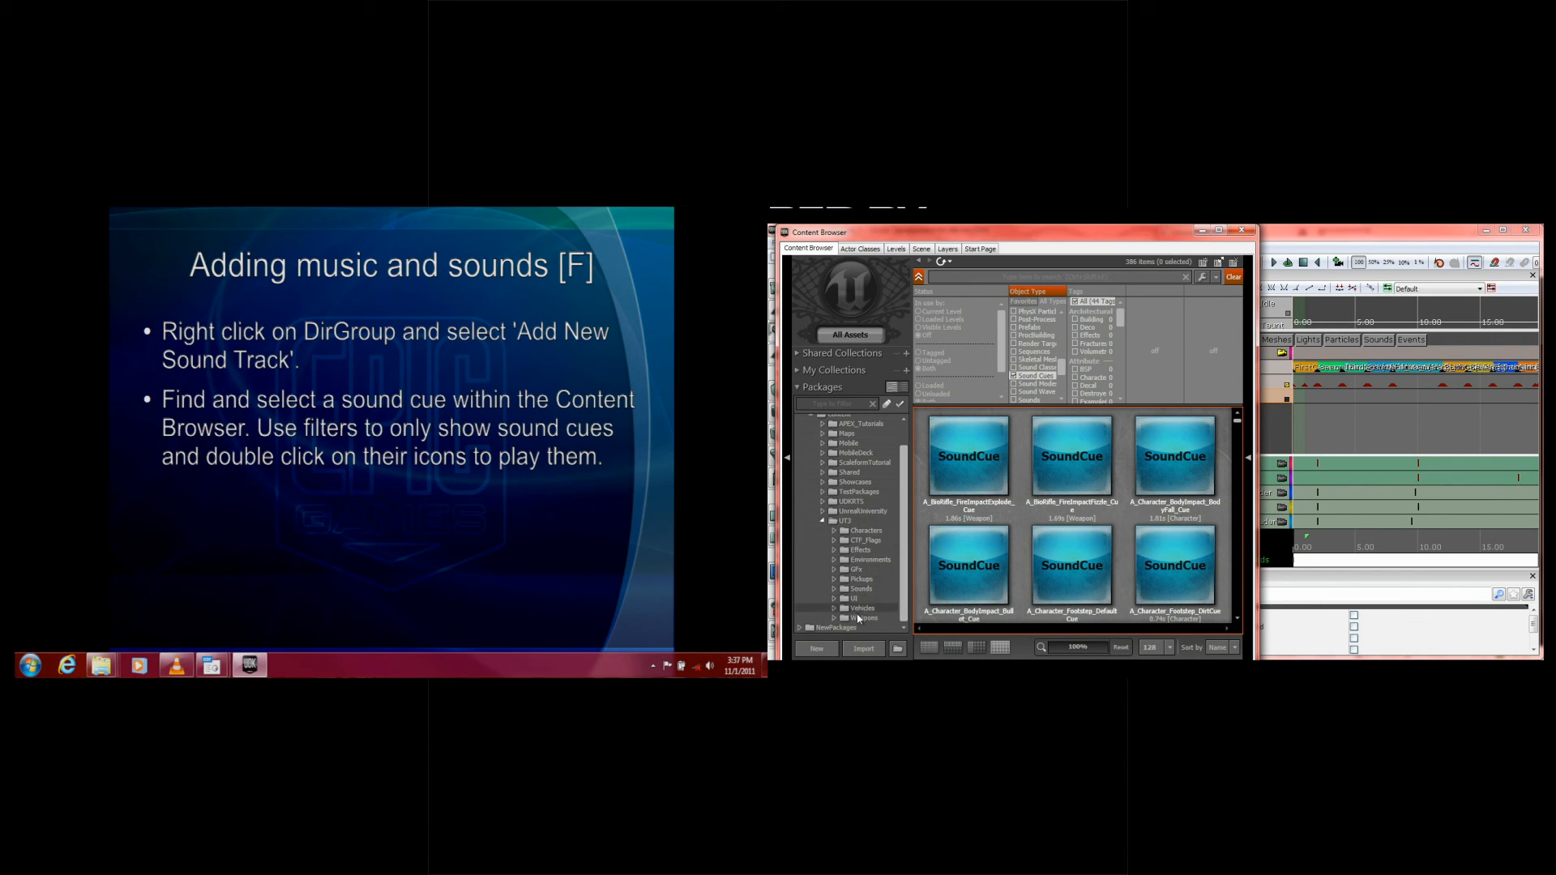
left_click(834, 590)
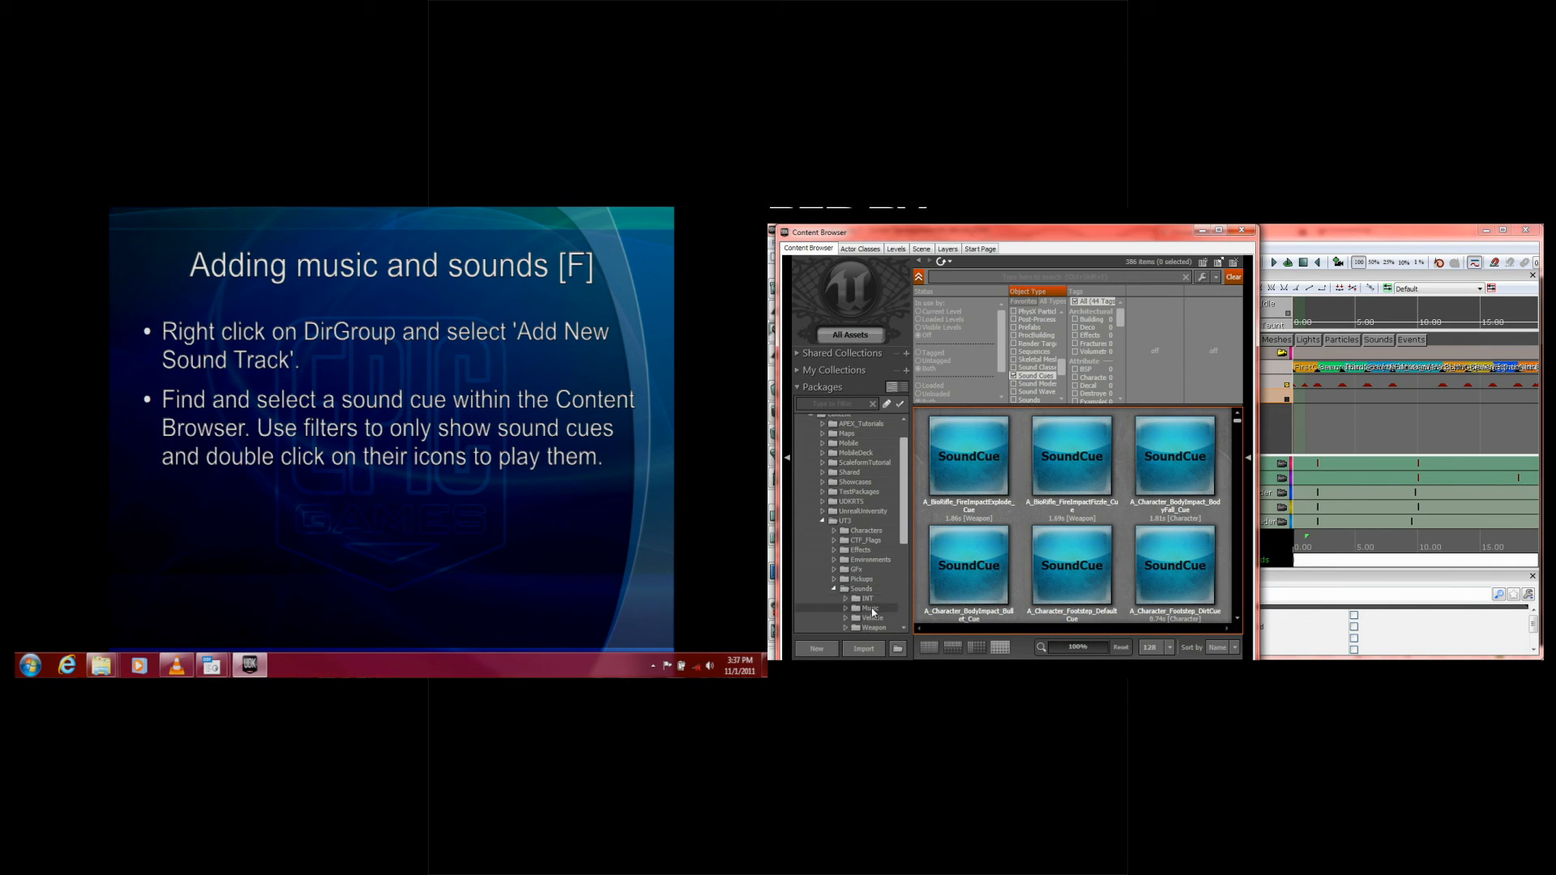
left_click(864, 608)
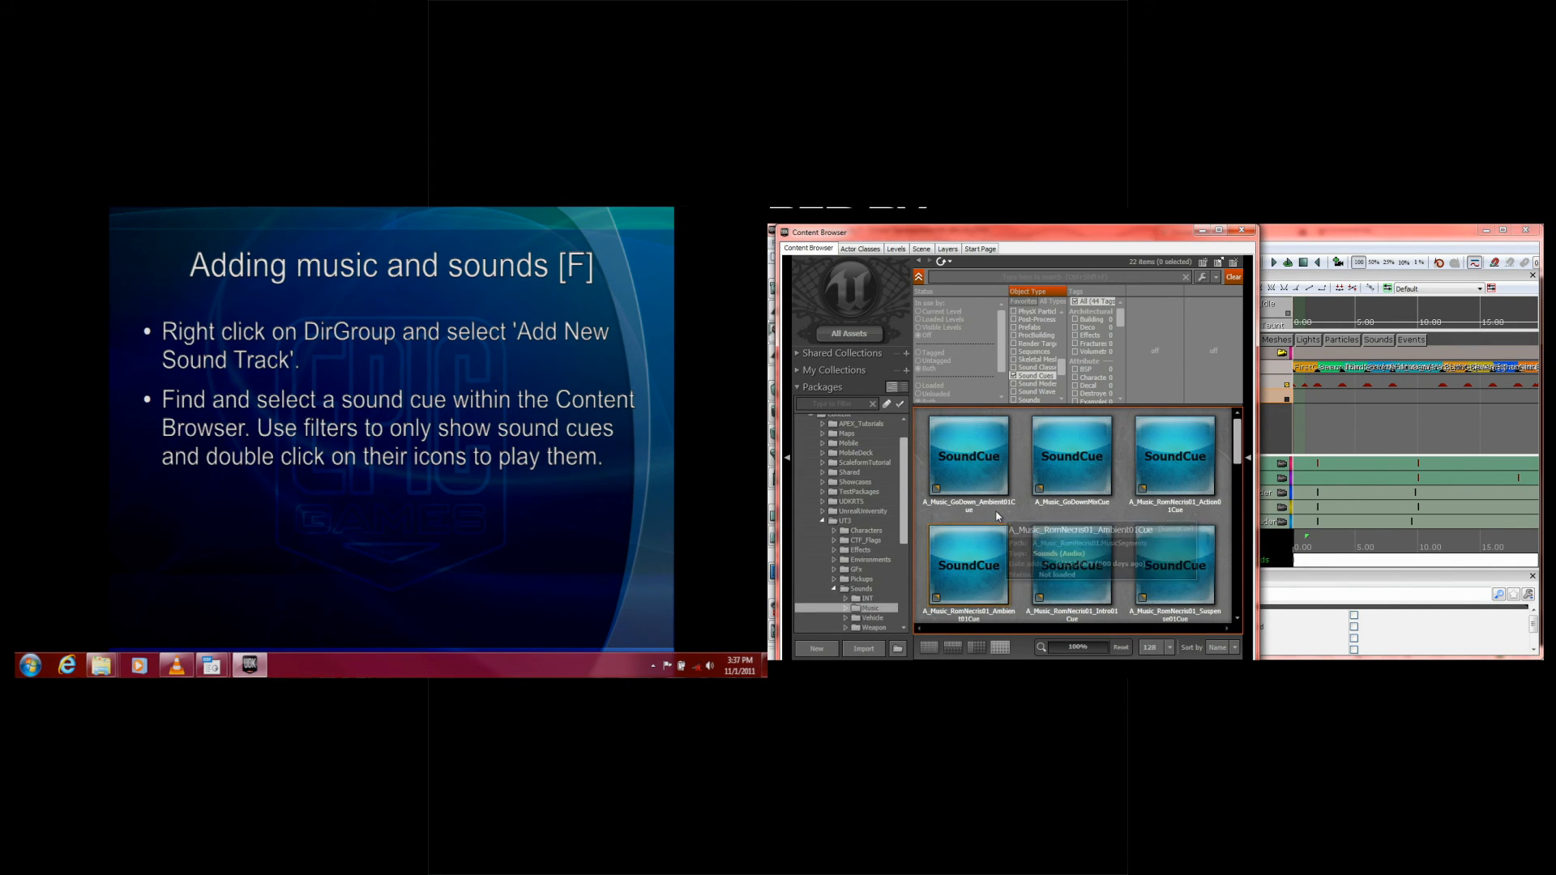
Step: Preview the A_Music_GoDown_Ambient01Cue sound cue and stop its playback, keeping it selected
left_click_drag(1237, 430, 1237, 440)
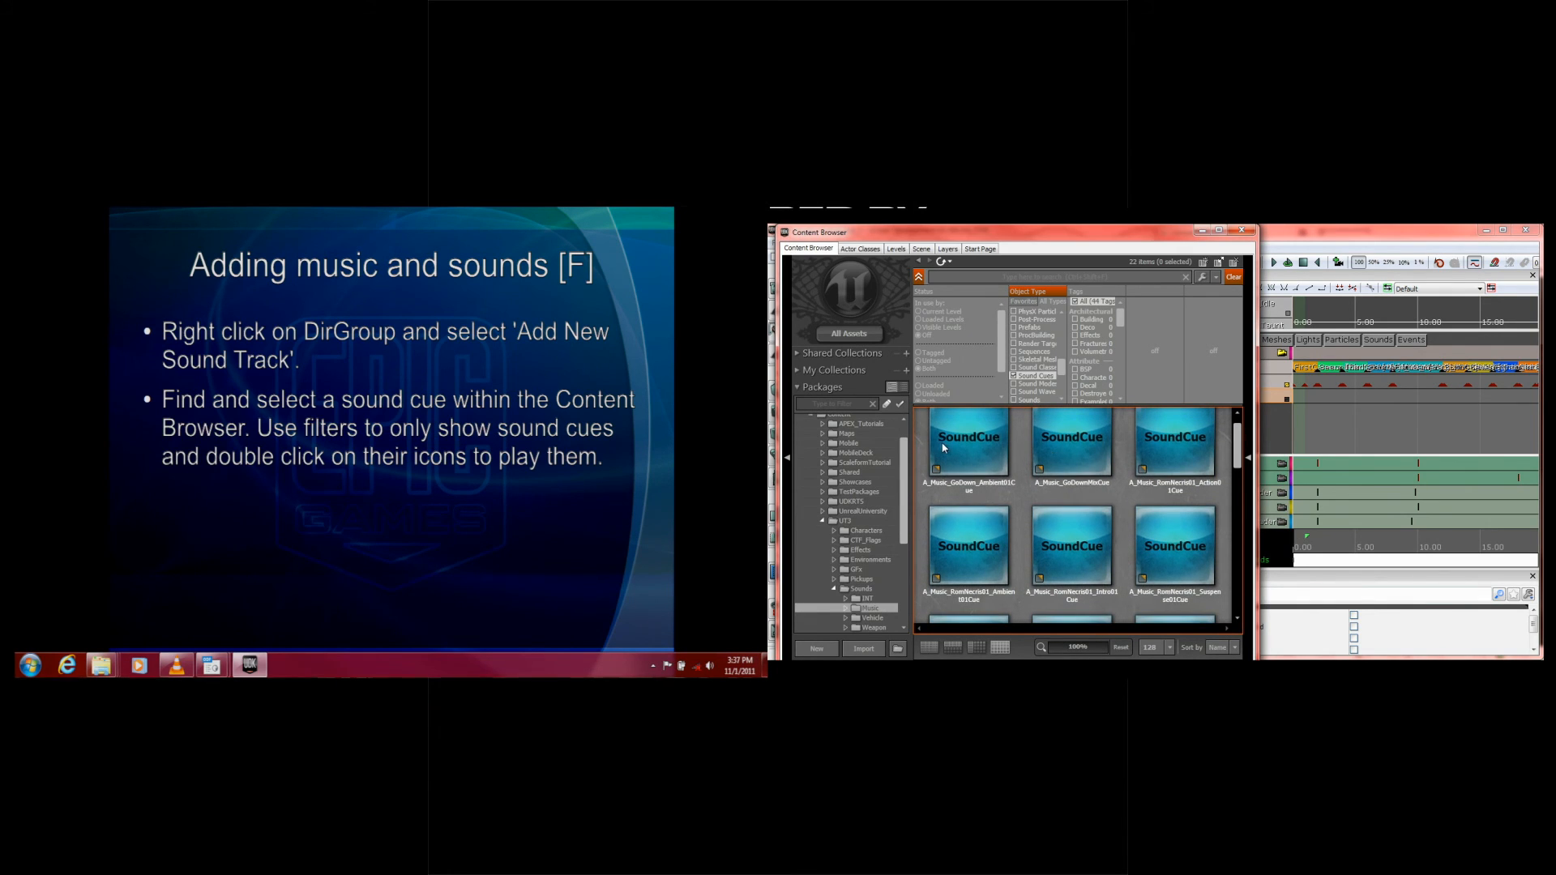
double_click(973, 446)
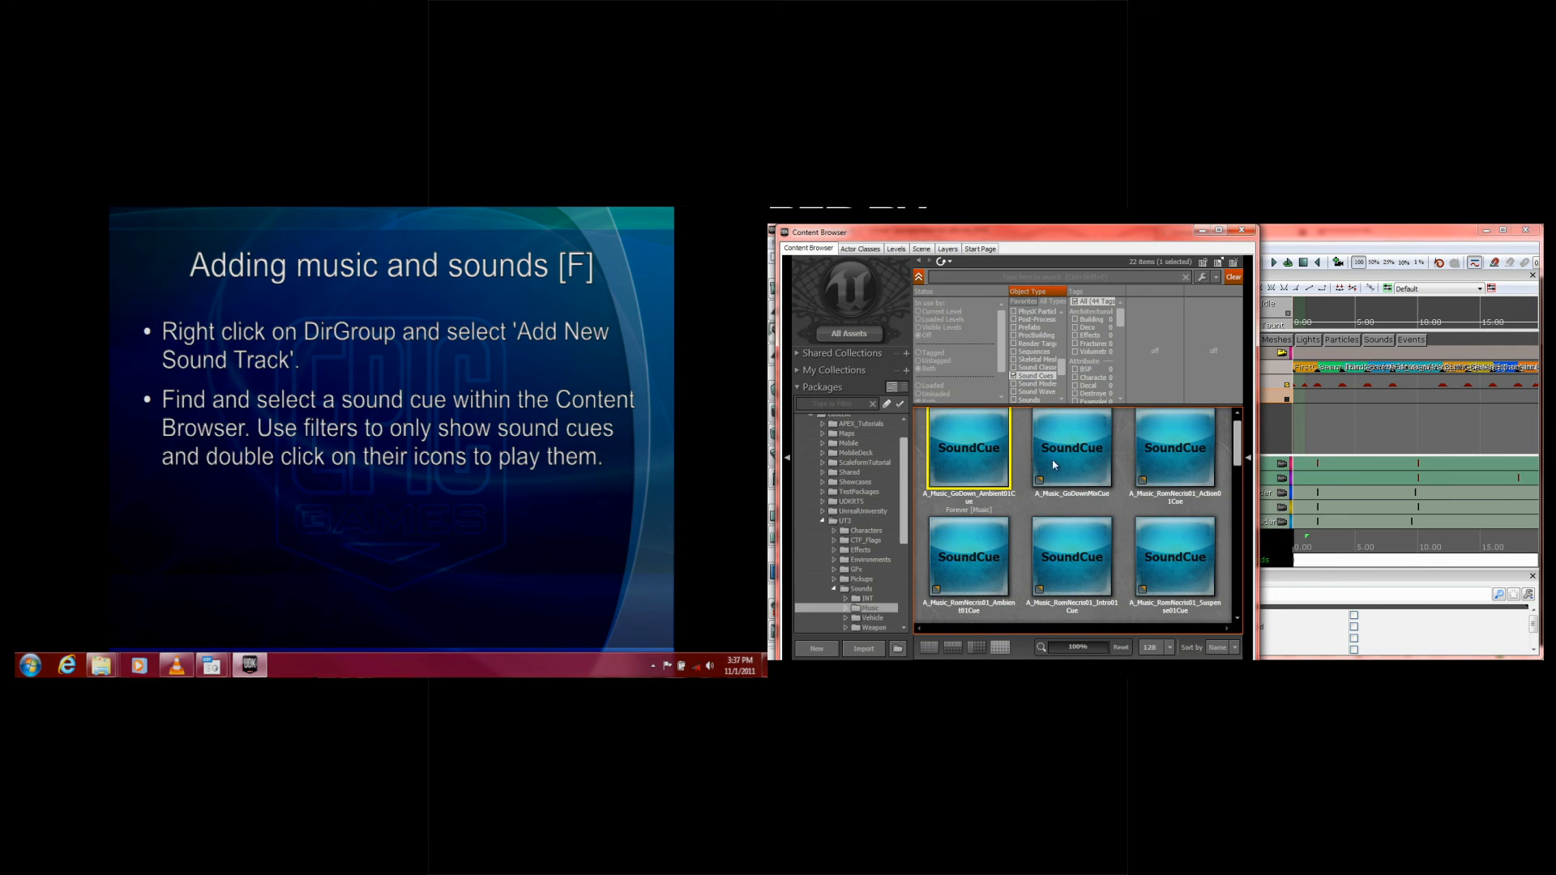
right_click(981, 452)
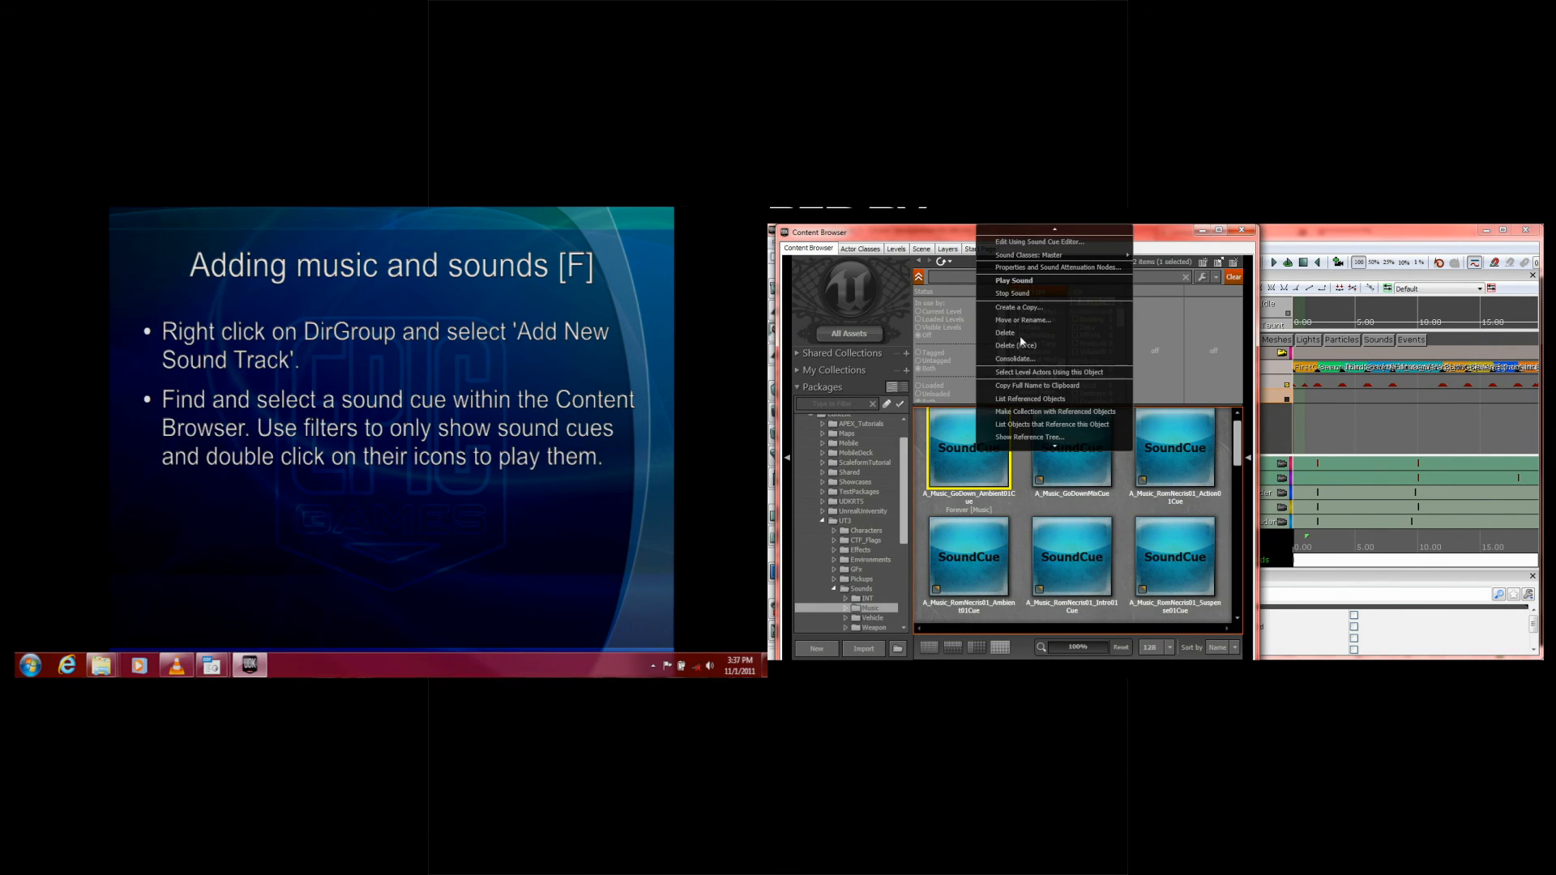
left_click(1022, 296)
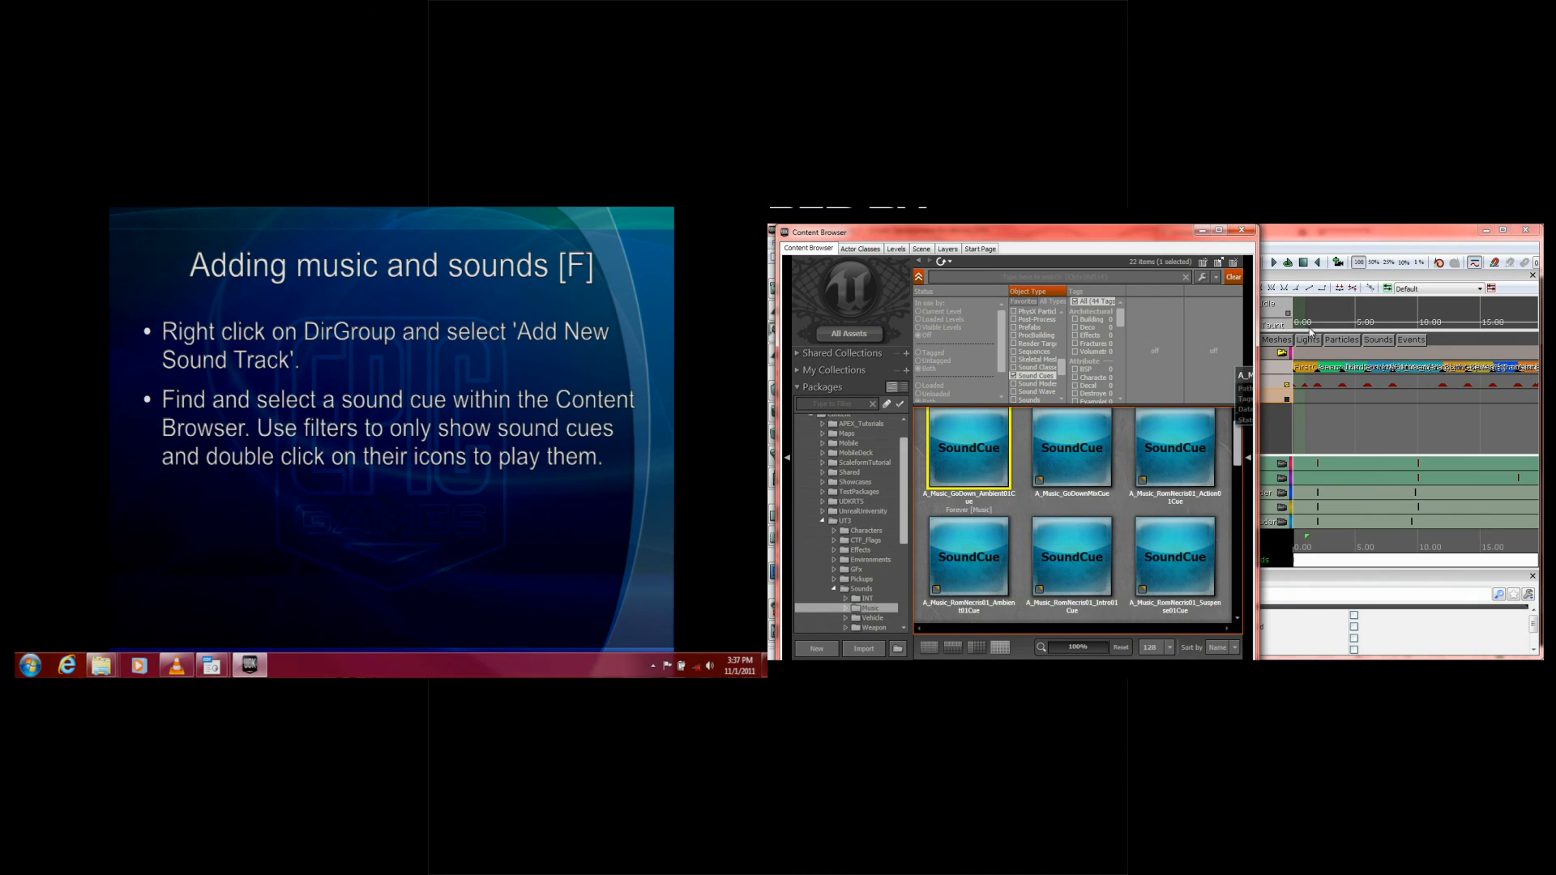
Step: Key the selected music cue at 0.000 seconds on DirGroup's Sound track, and advance the slide to the key-adding instructions
left_click(1329, 251)
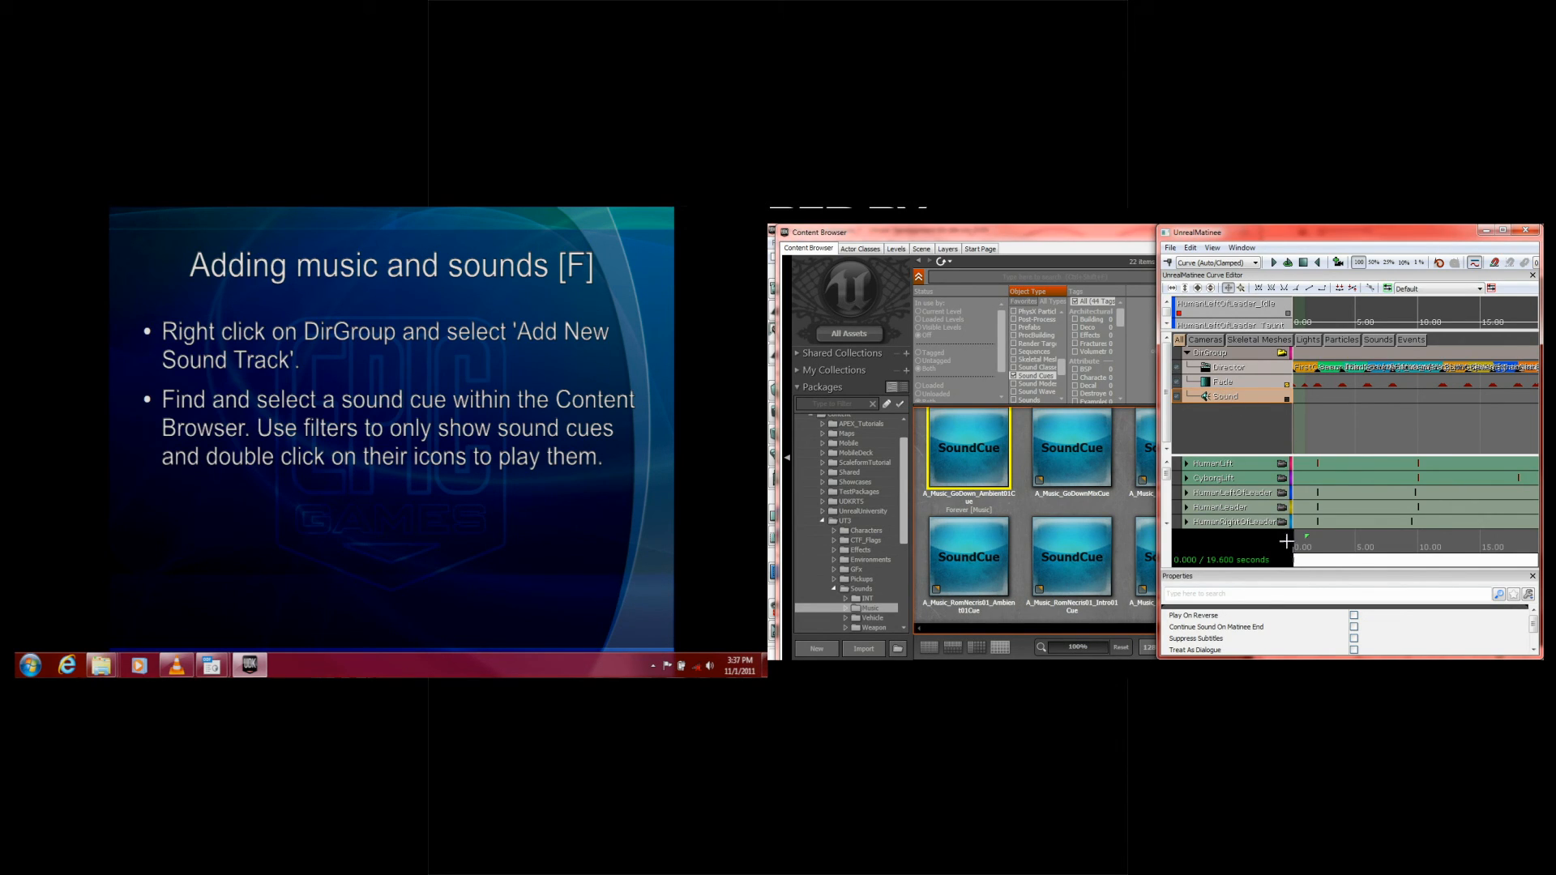
key("Return")
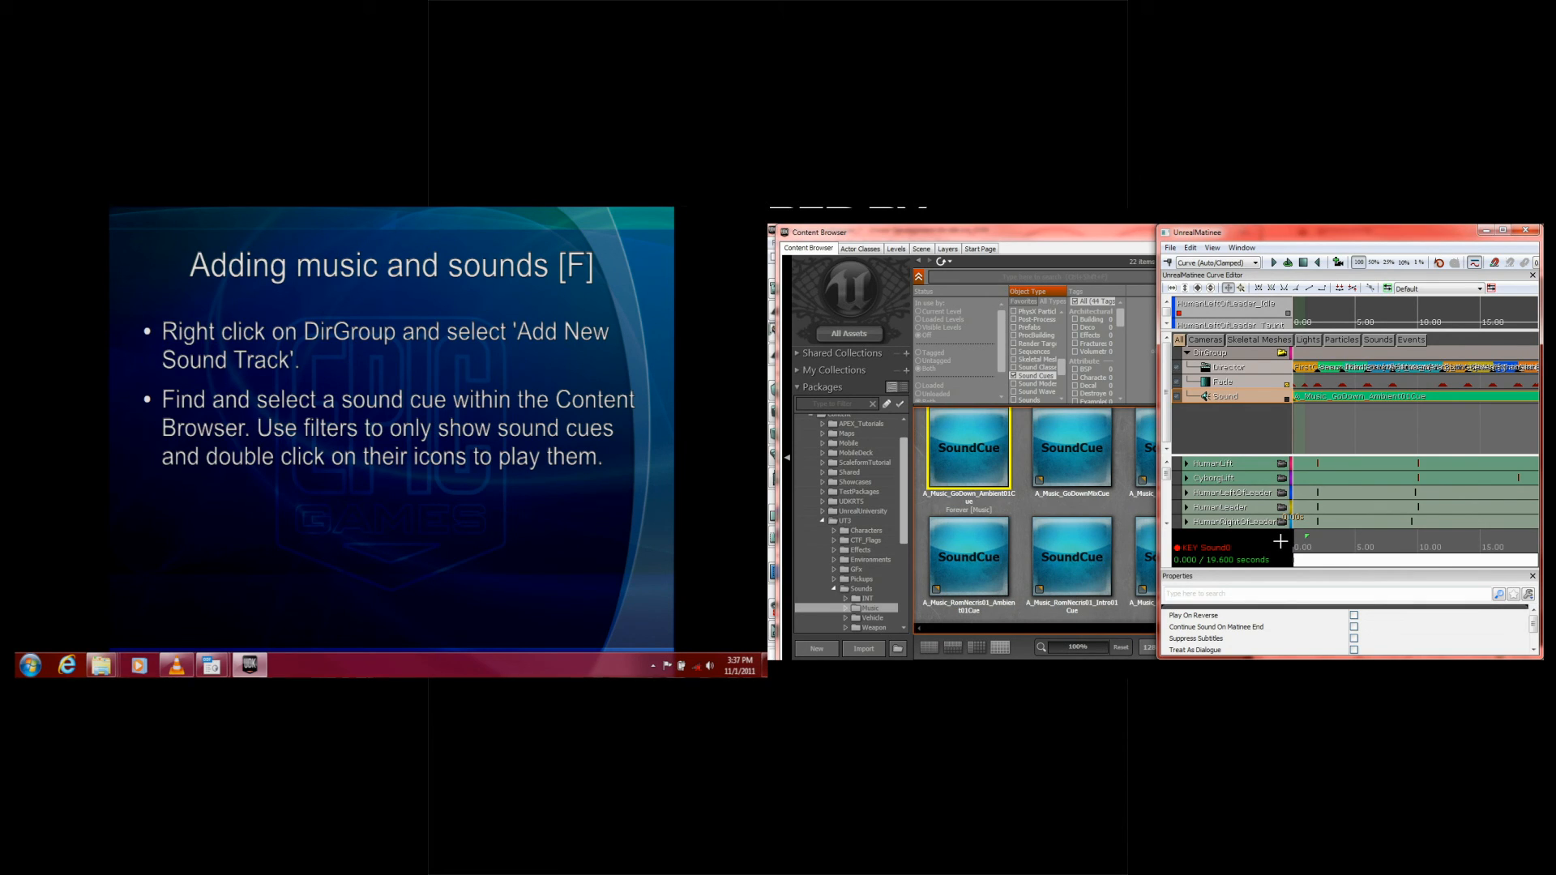
left_click(1362, 408)
scroll(1363, 549, "down", 2)
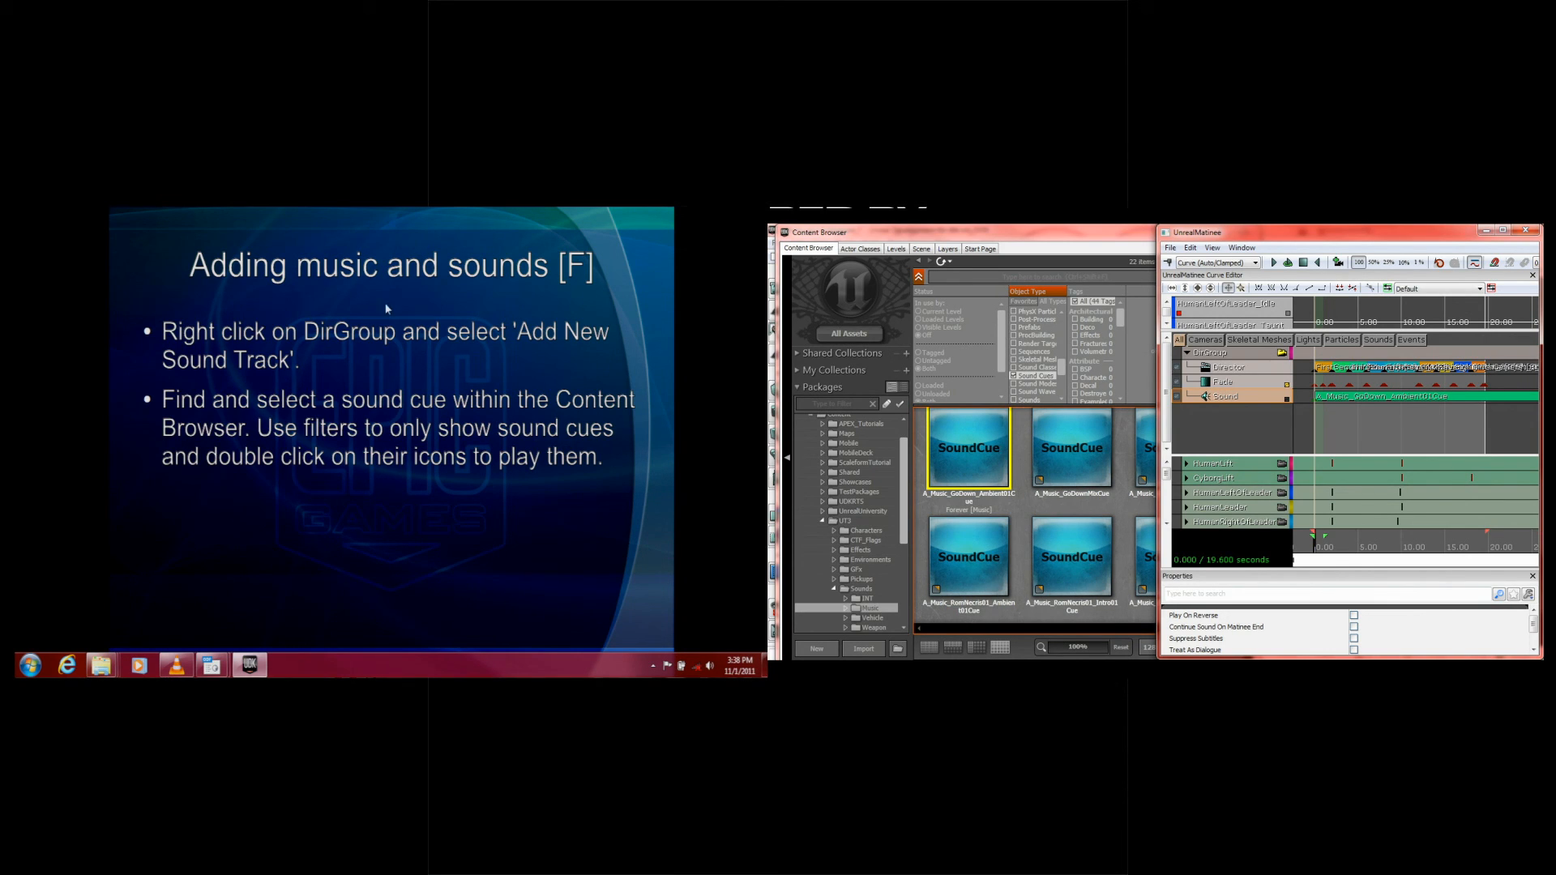
left_click(415, 324)
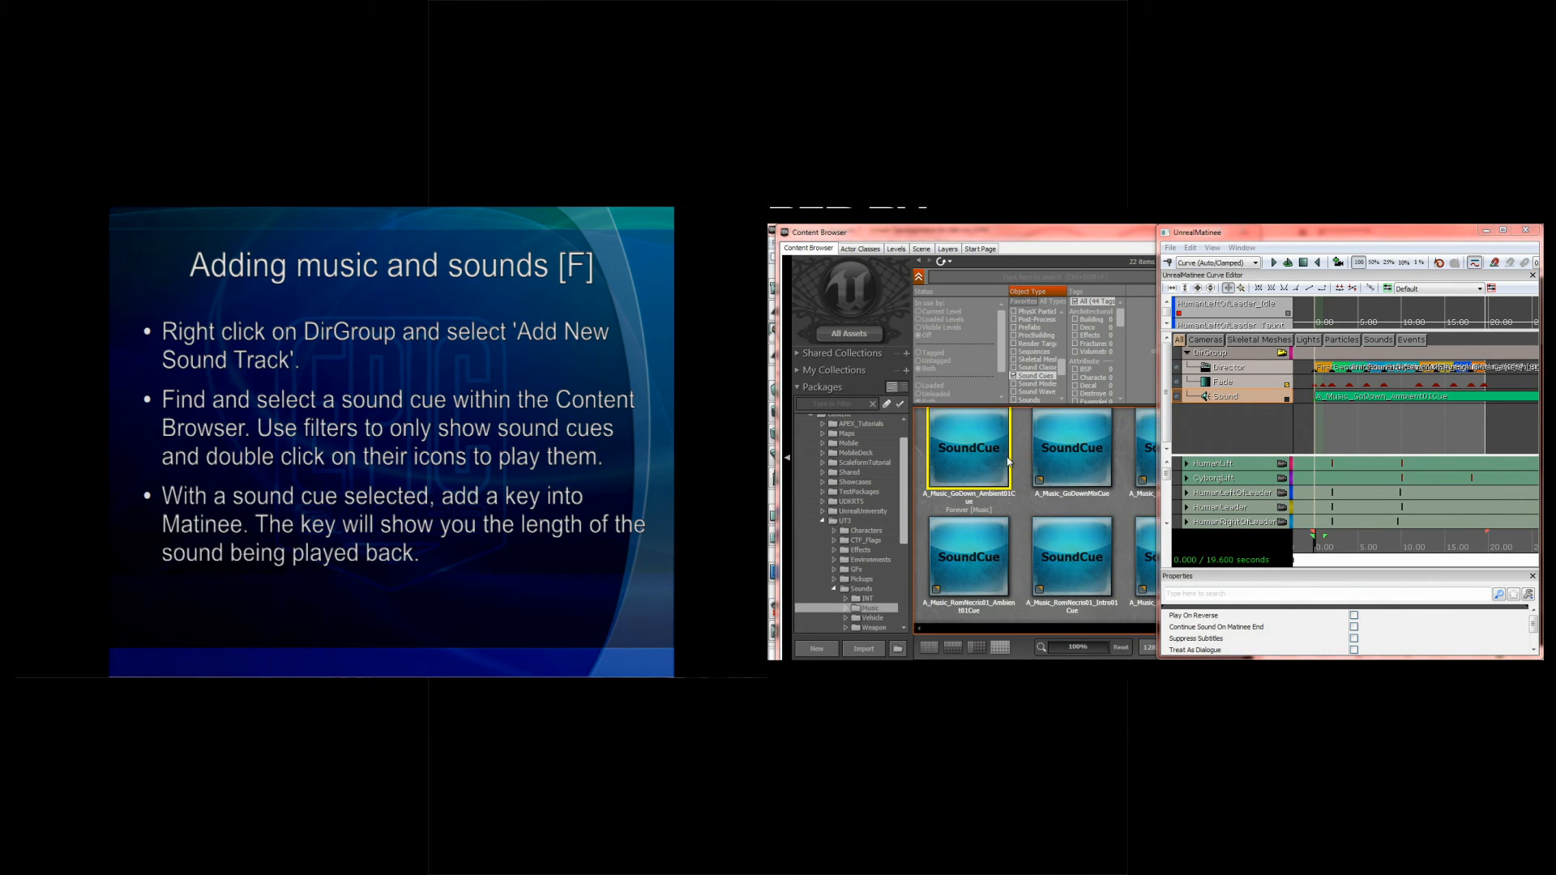
Step: Browse the packages in the Sounds folder's INT subfolder and select the A_Effort_EnigmaMean_Death_Cue sound cue
left_click(905, 508)
scroll(859, 527, "down", 3)
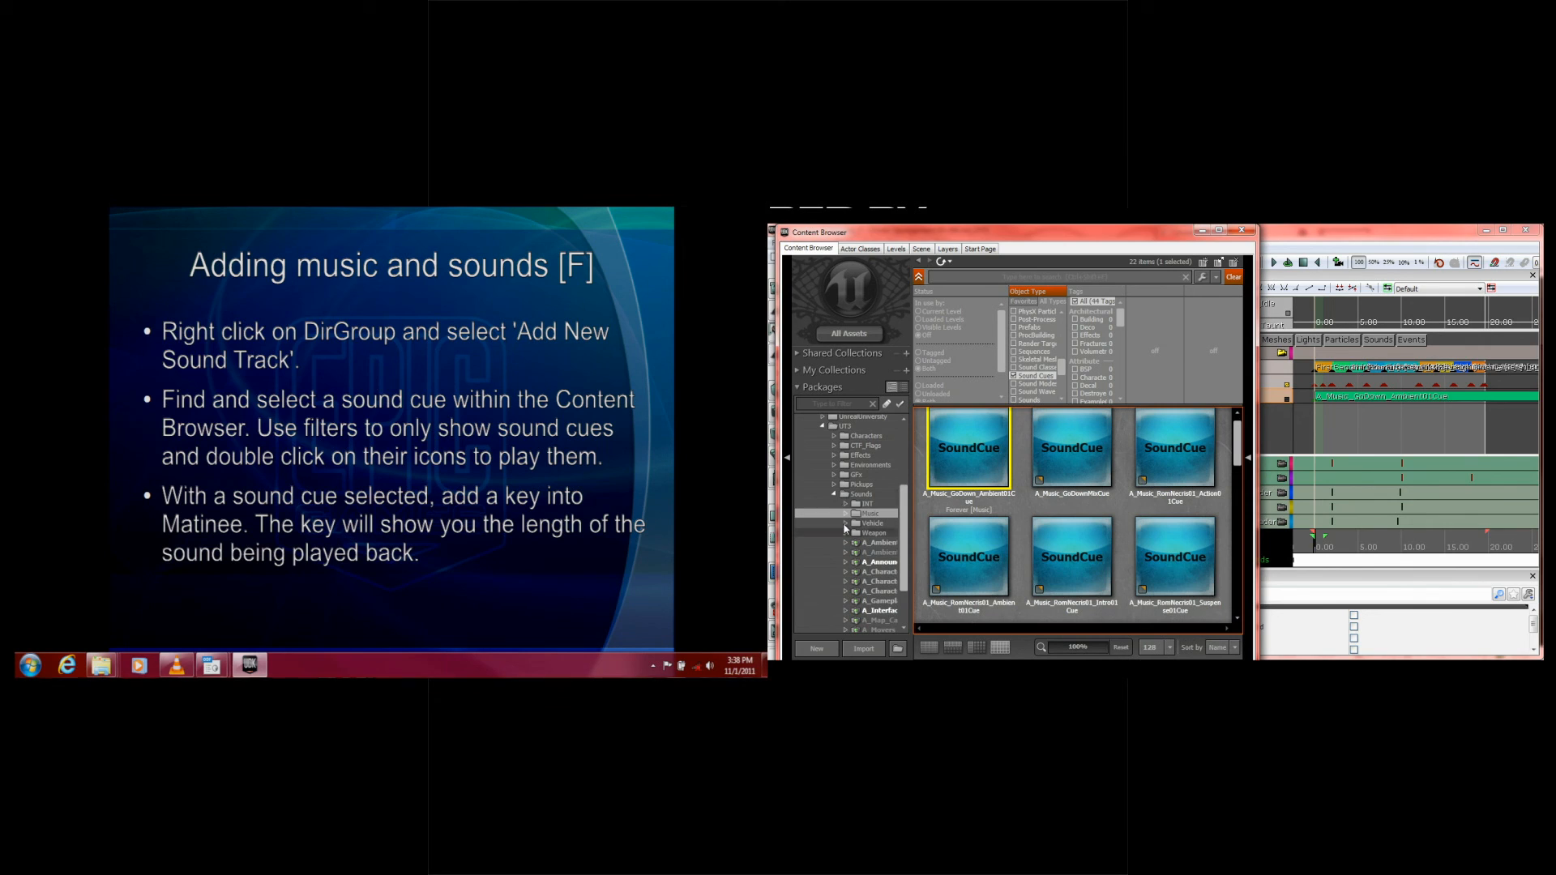
left_click(845, 503)
left_click(888, 523)
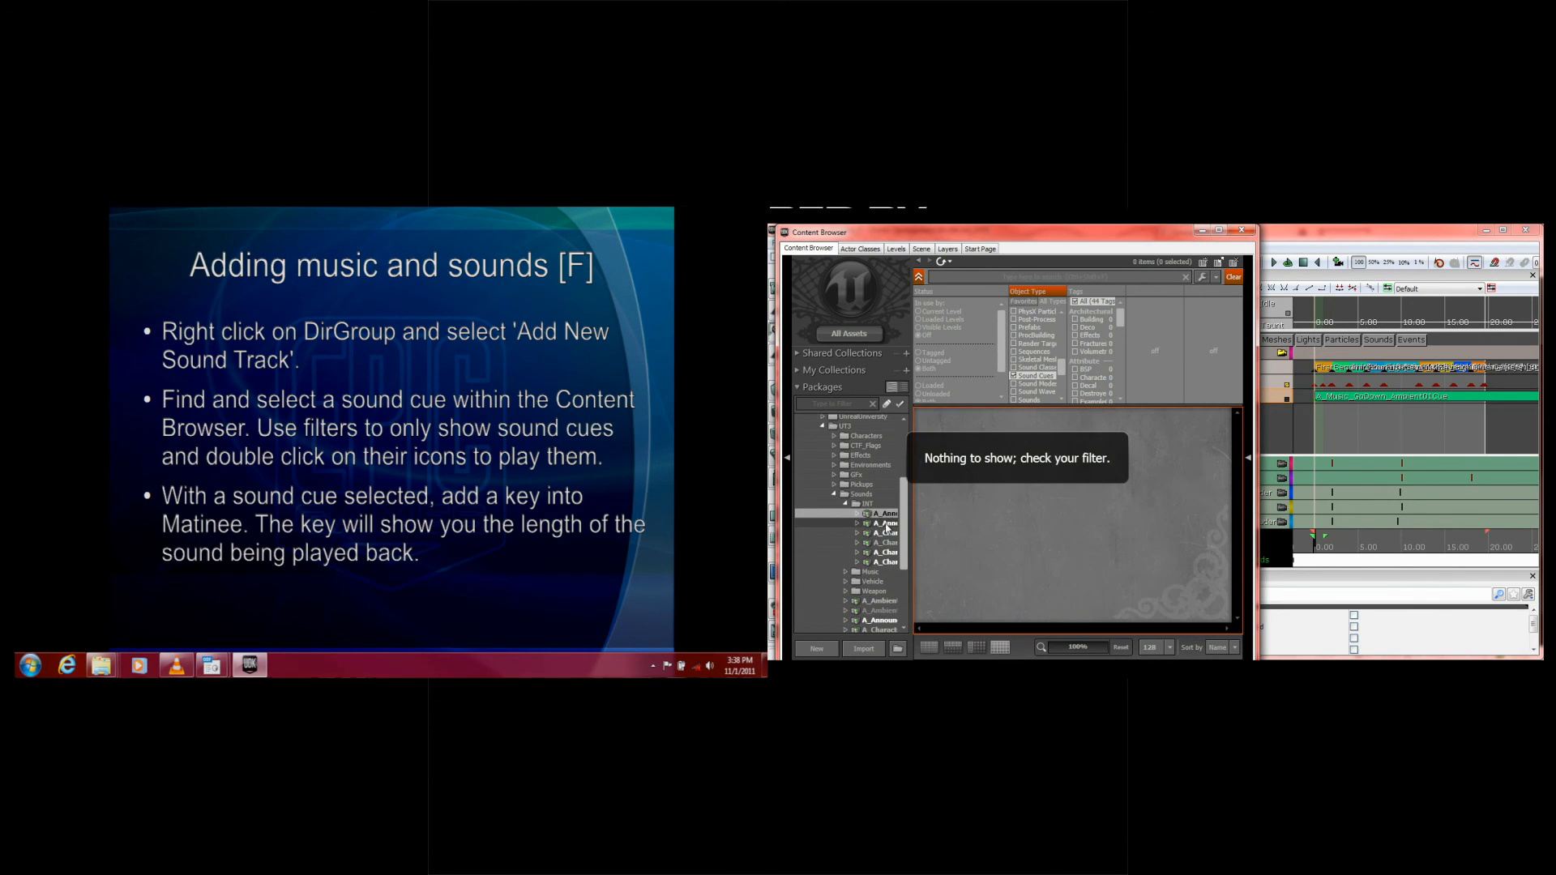
left_click(887, 542)
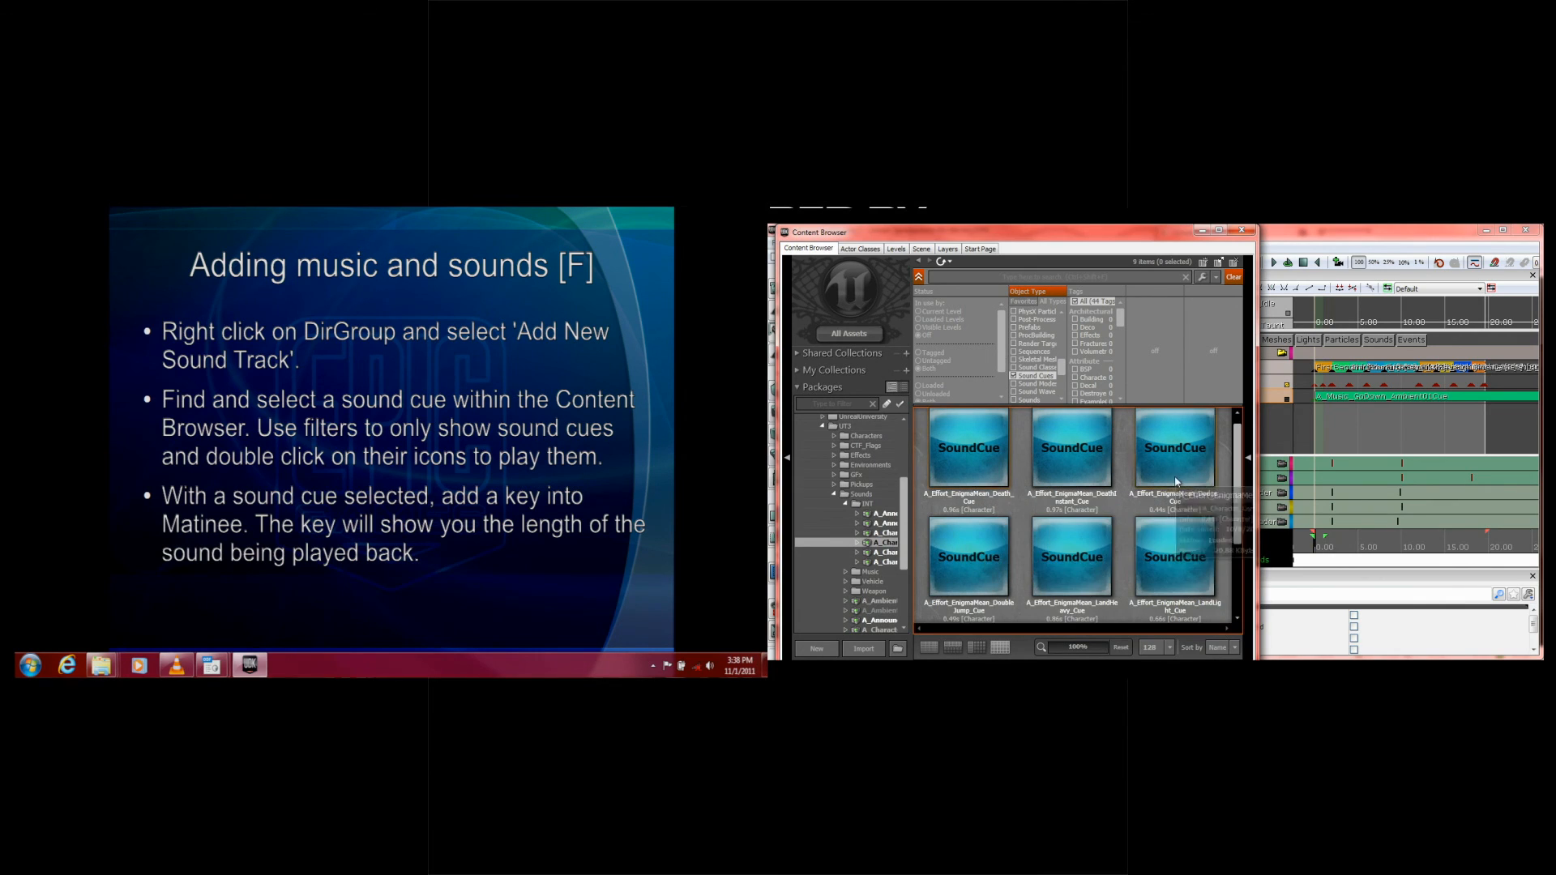
left_click(961, 487)
Step: Add a second Sound Track to DirGroup and key A_Effort_EnigmaMean_Death_Cue on it at about 1.58 seconds
left_click(1345, 233)
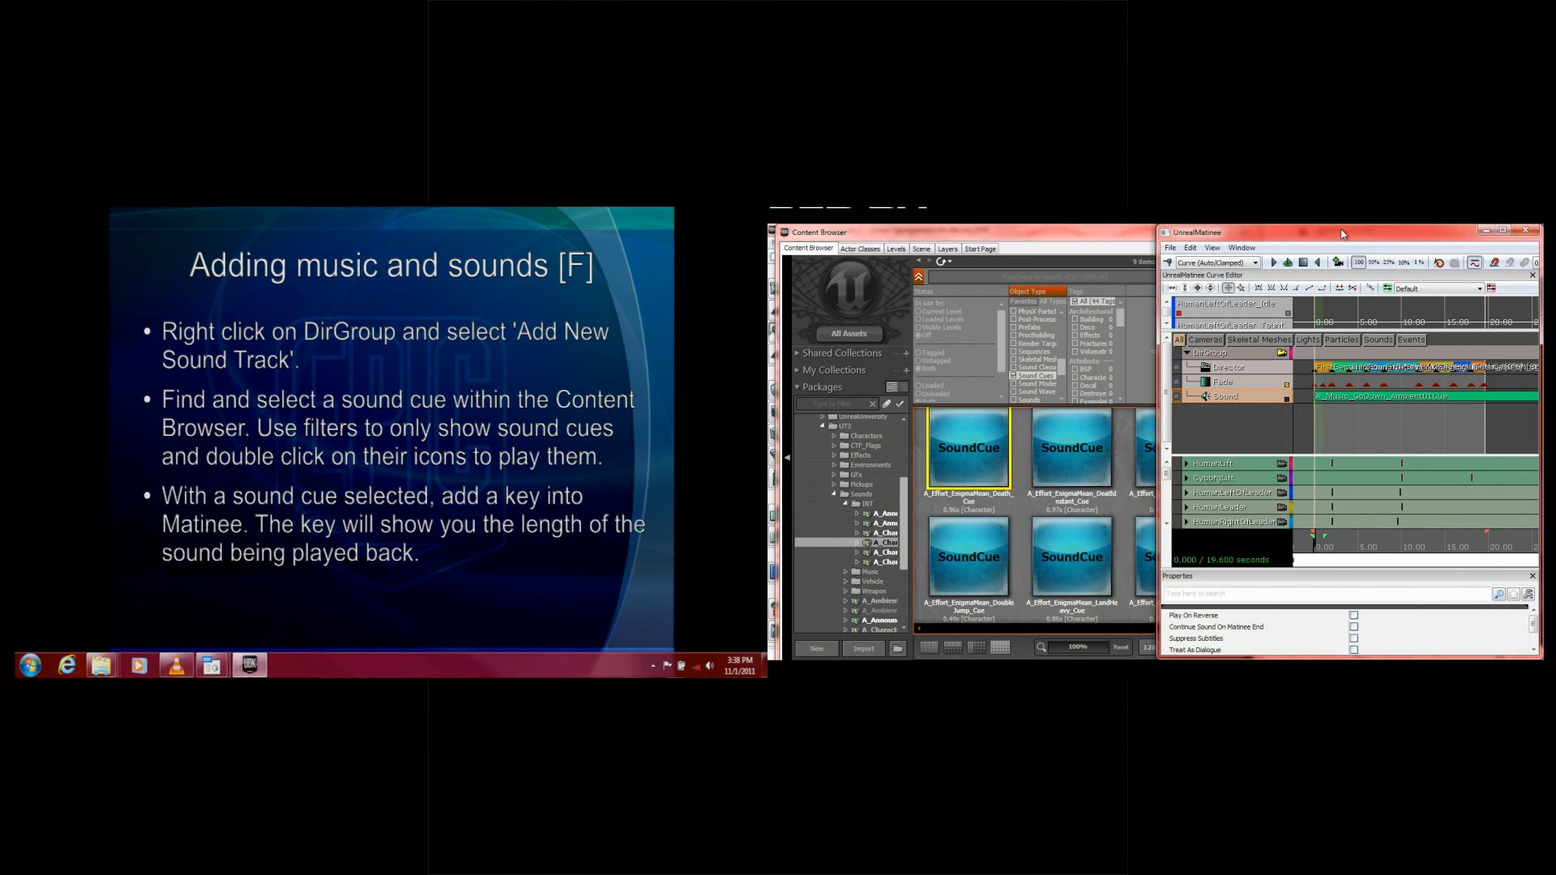
right_click(1248, 354)
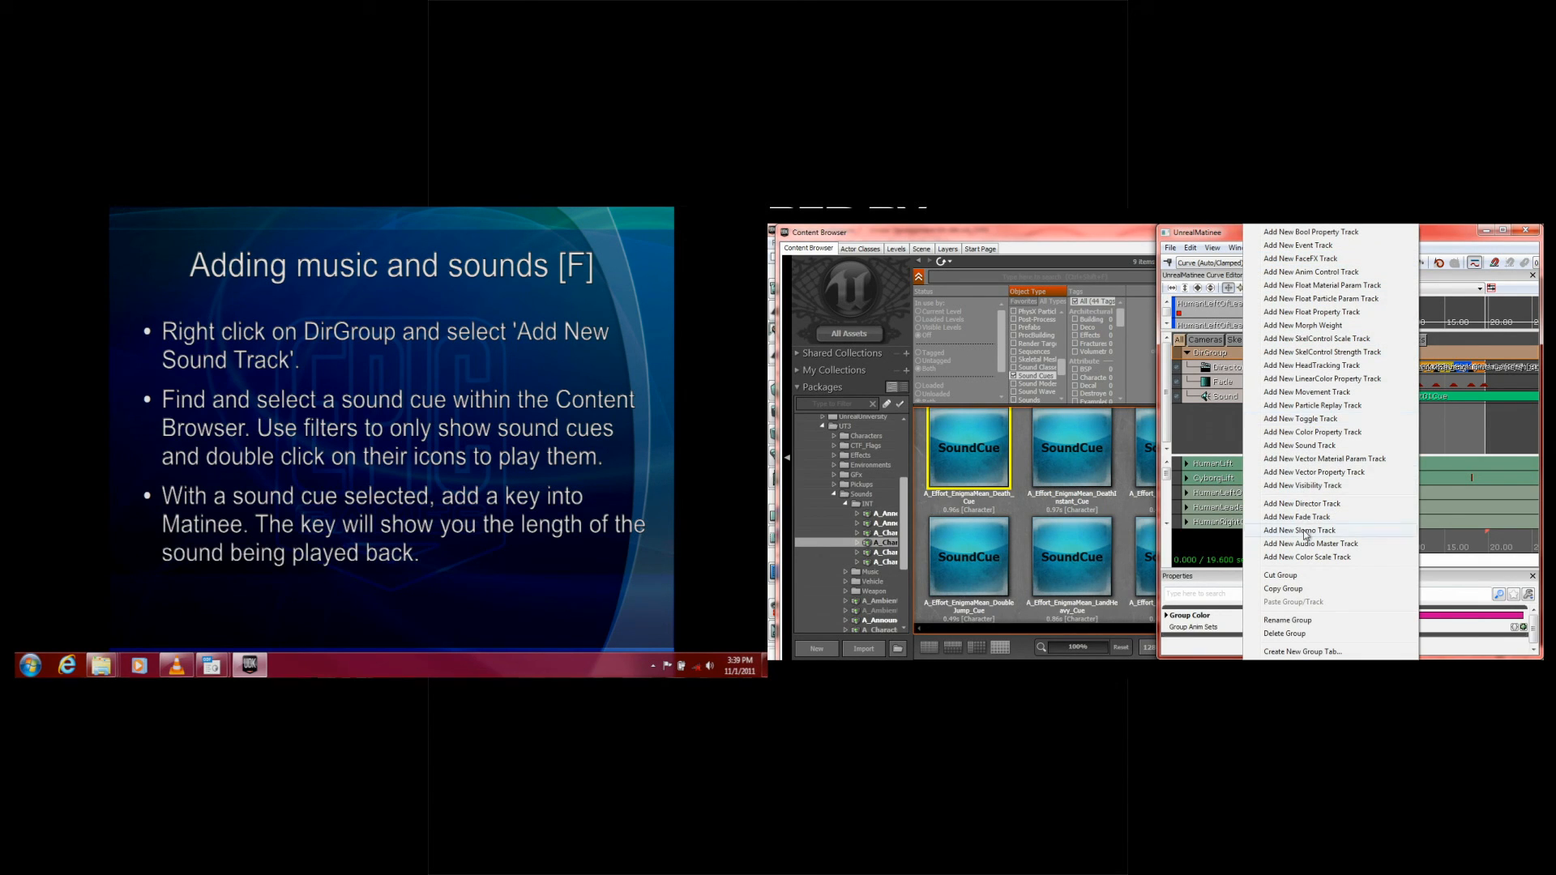
left_click(1299, 446)
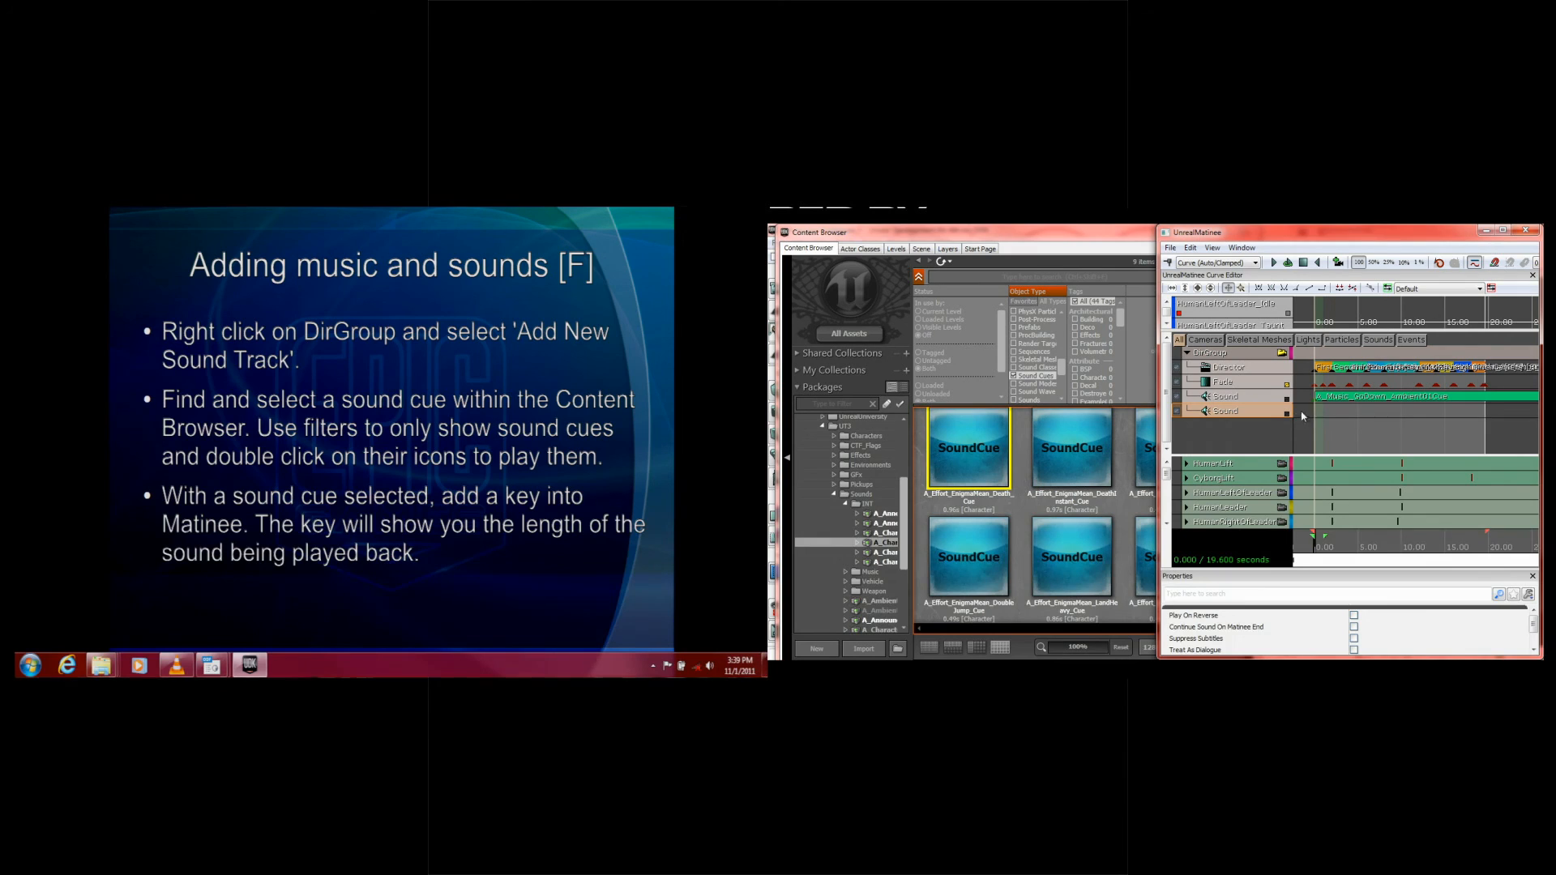
left_click_drag(1316, 541, 1330, 540)
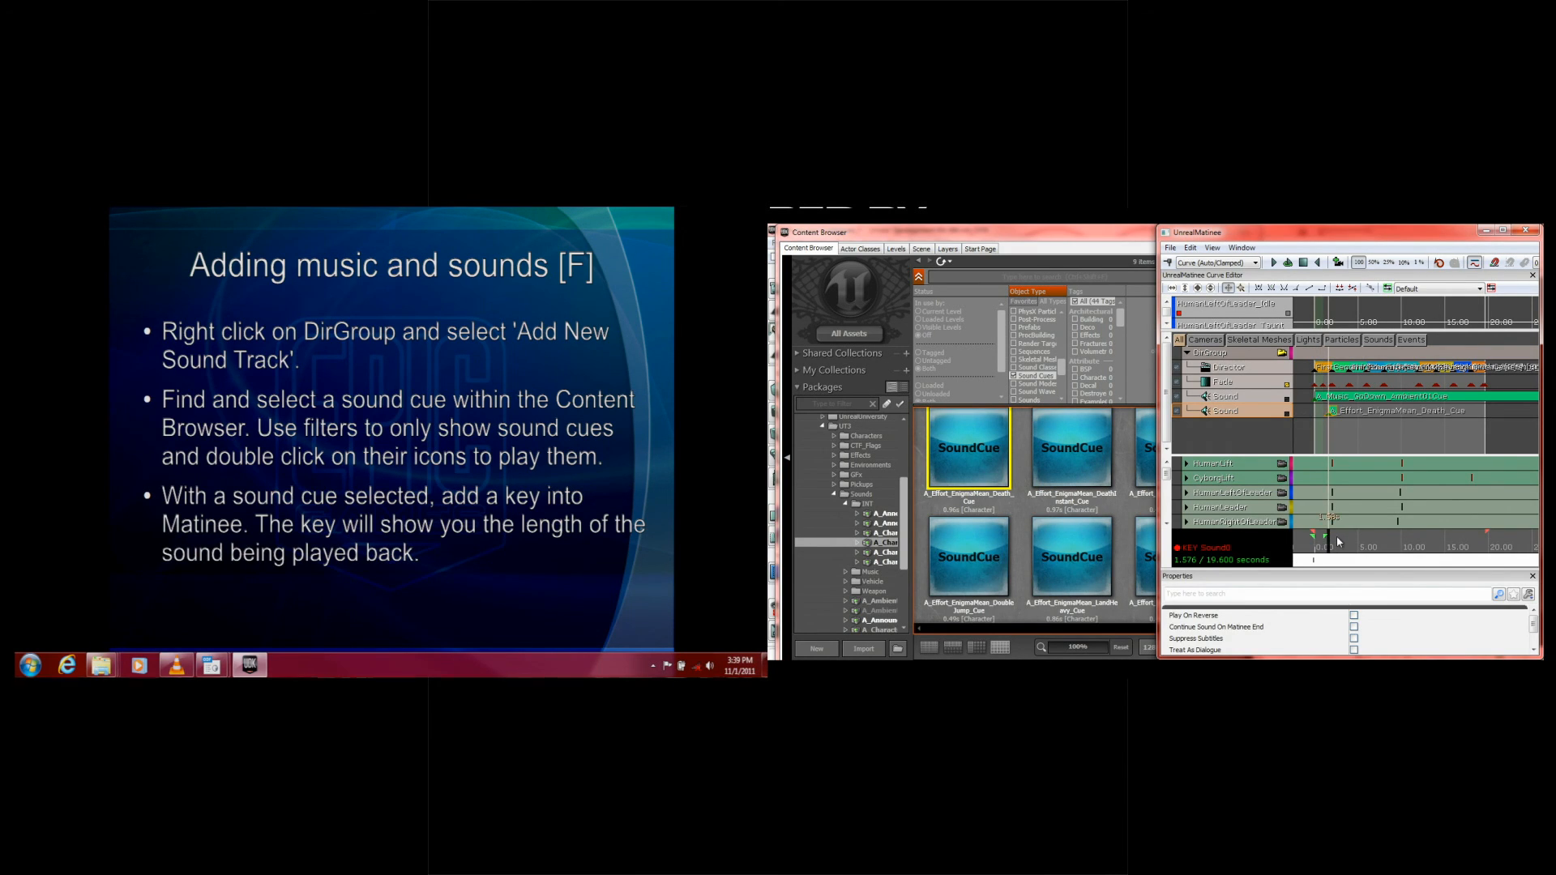
key("Return")
left_click_drag(1329, 547, 1329, 543)
Step: Return to Matinee, rewind the sequence to the start, play it with both sound tracks, and stop playback
left_click(1081, 253)
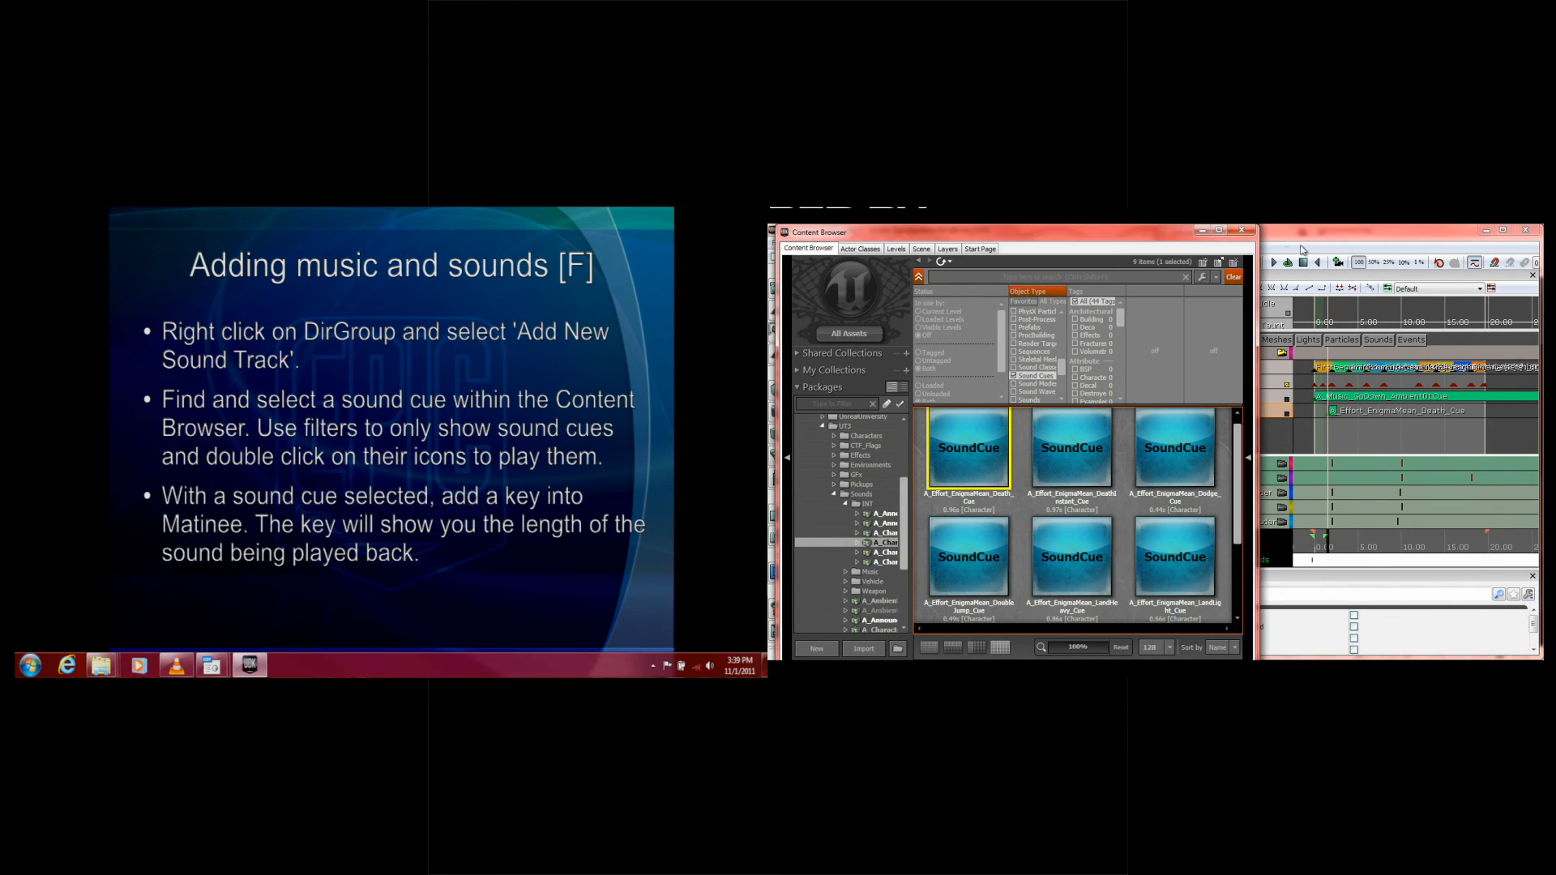
left_click(1281, 236)
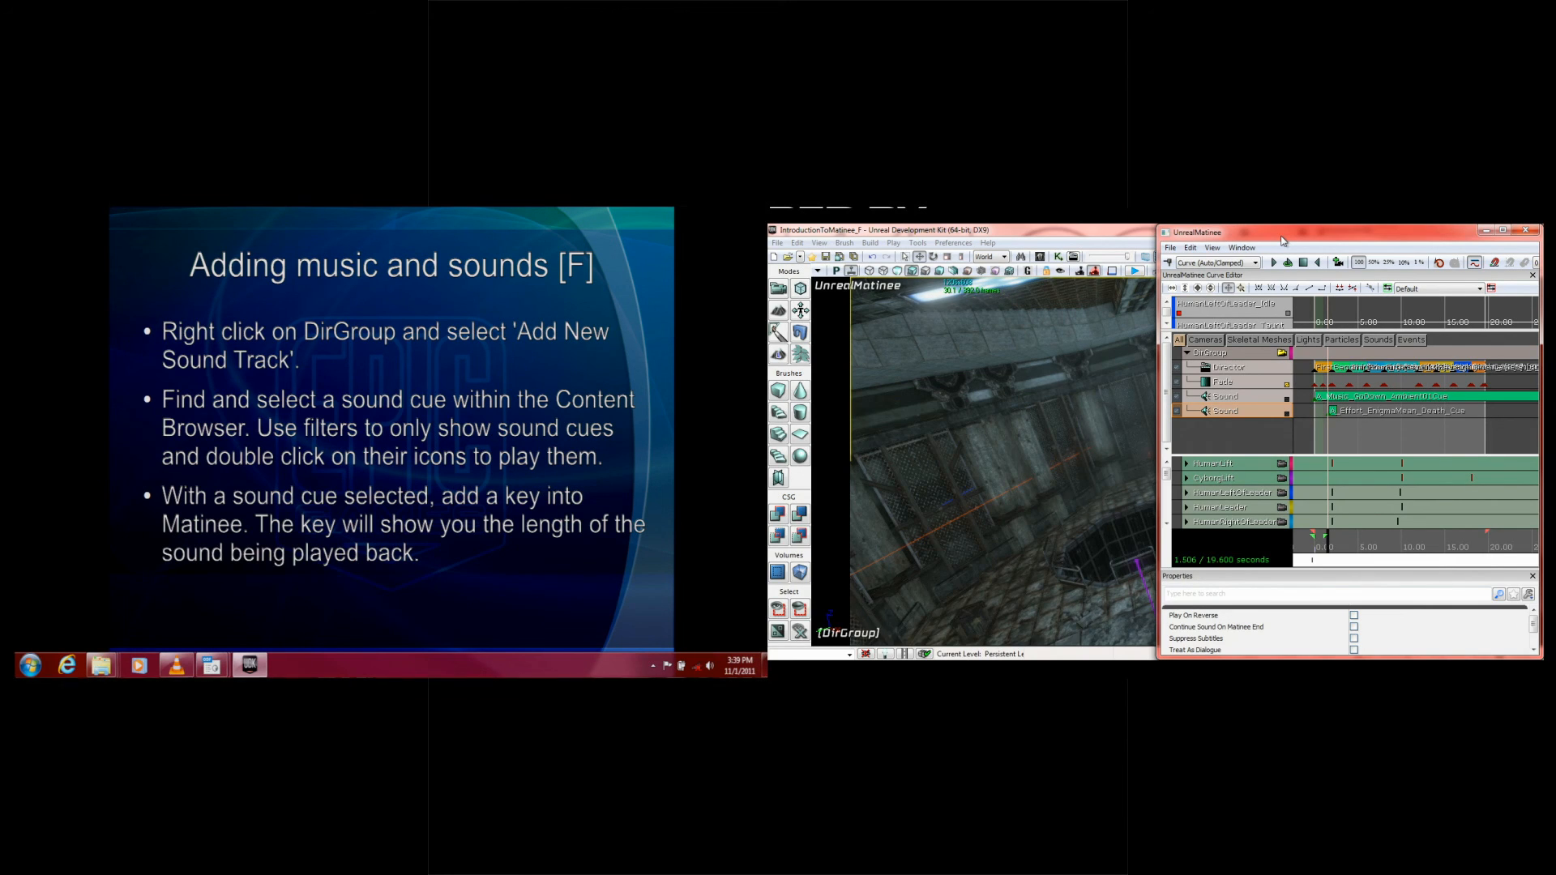
left_click_drag(1336, 549, 1310, 551)
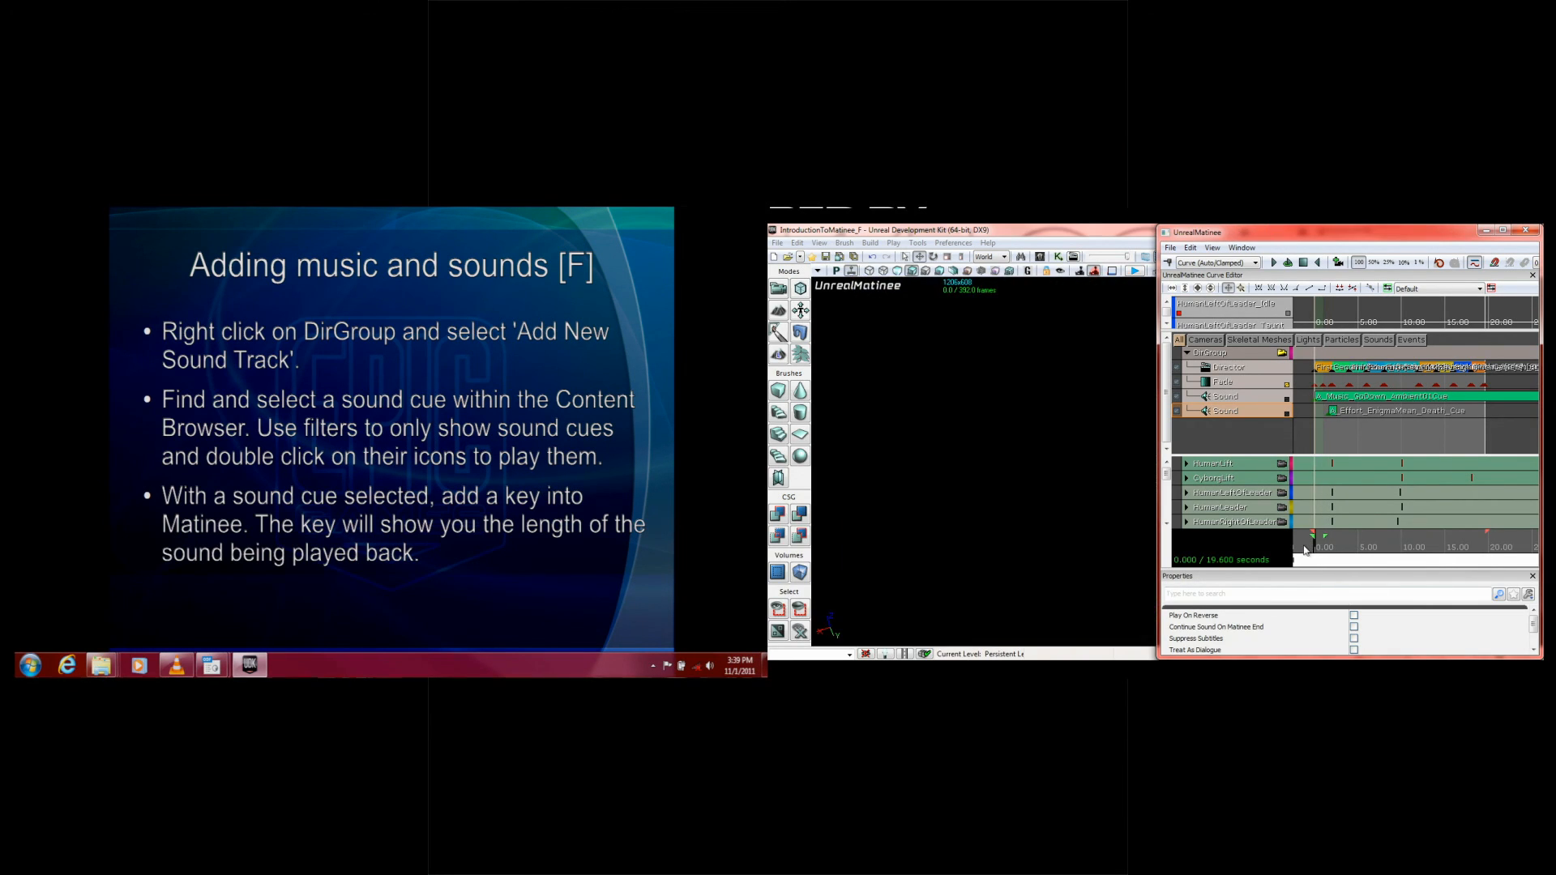
left_click(1274, 263)
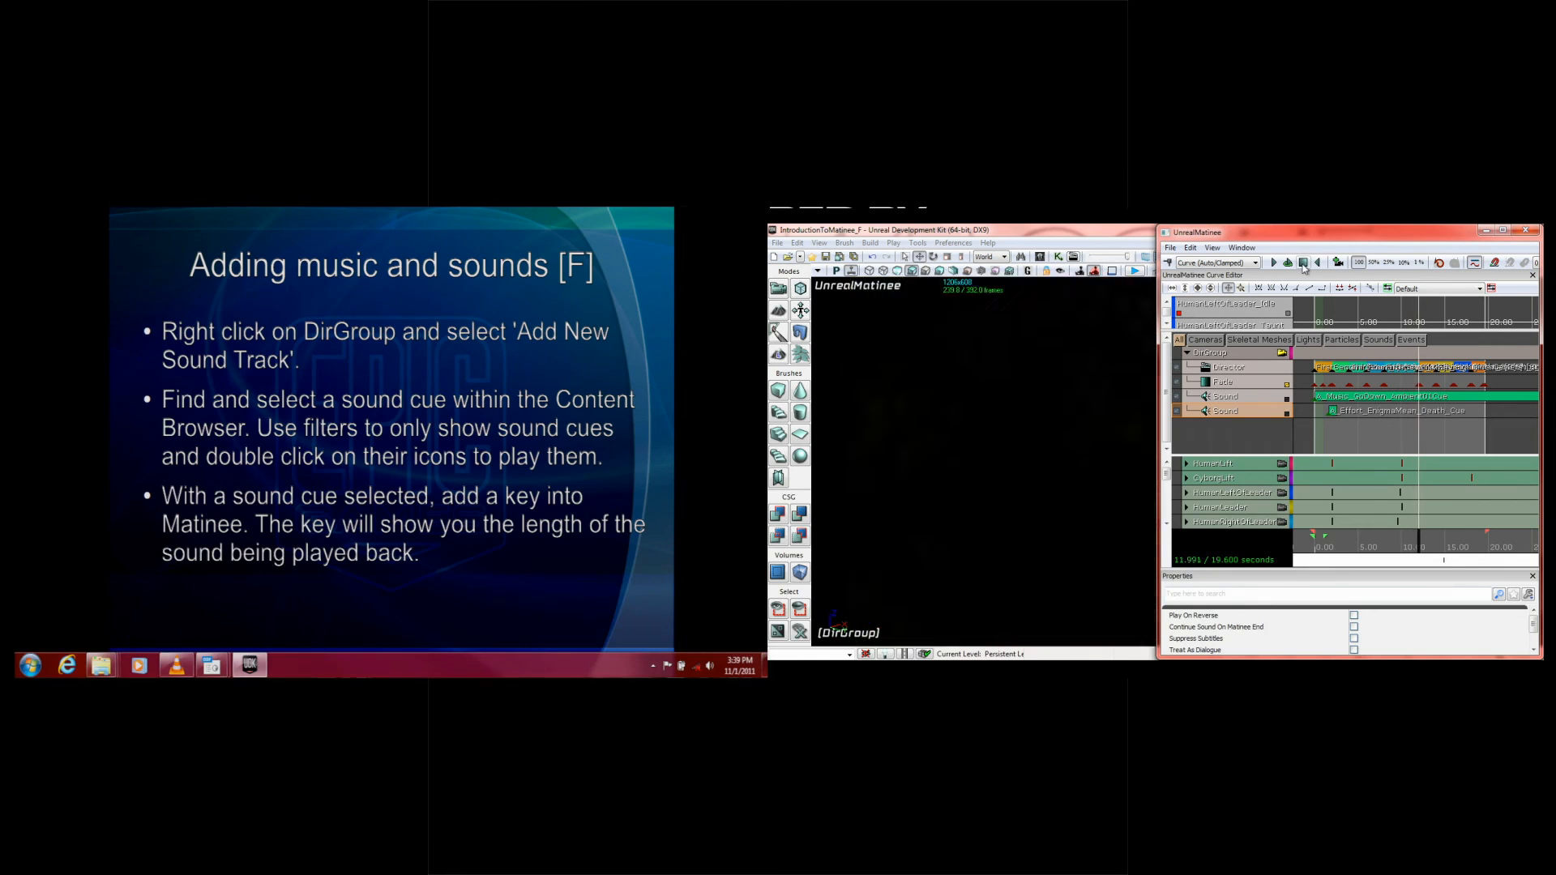
left_click(1303, 263)
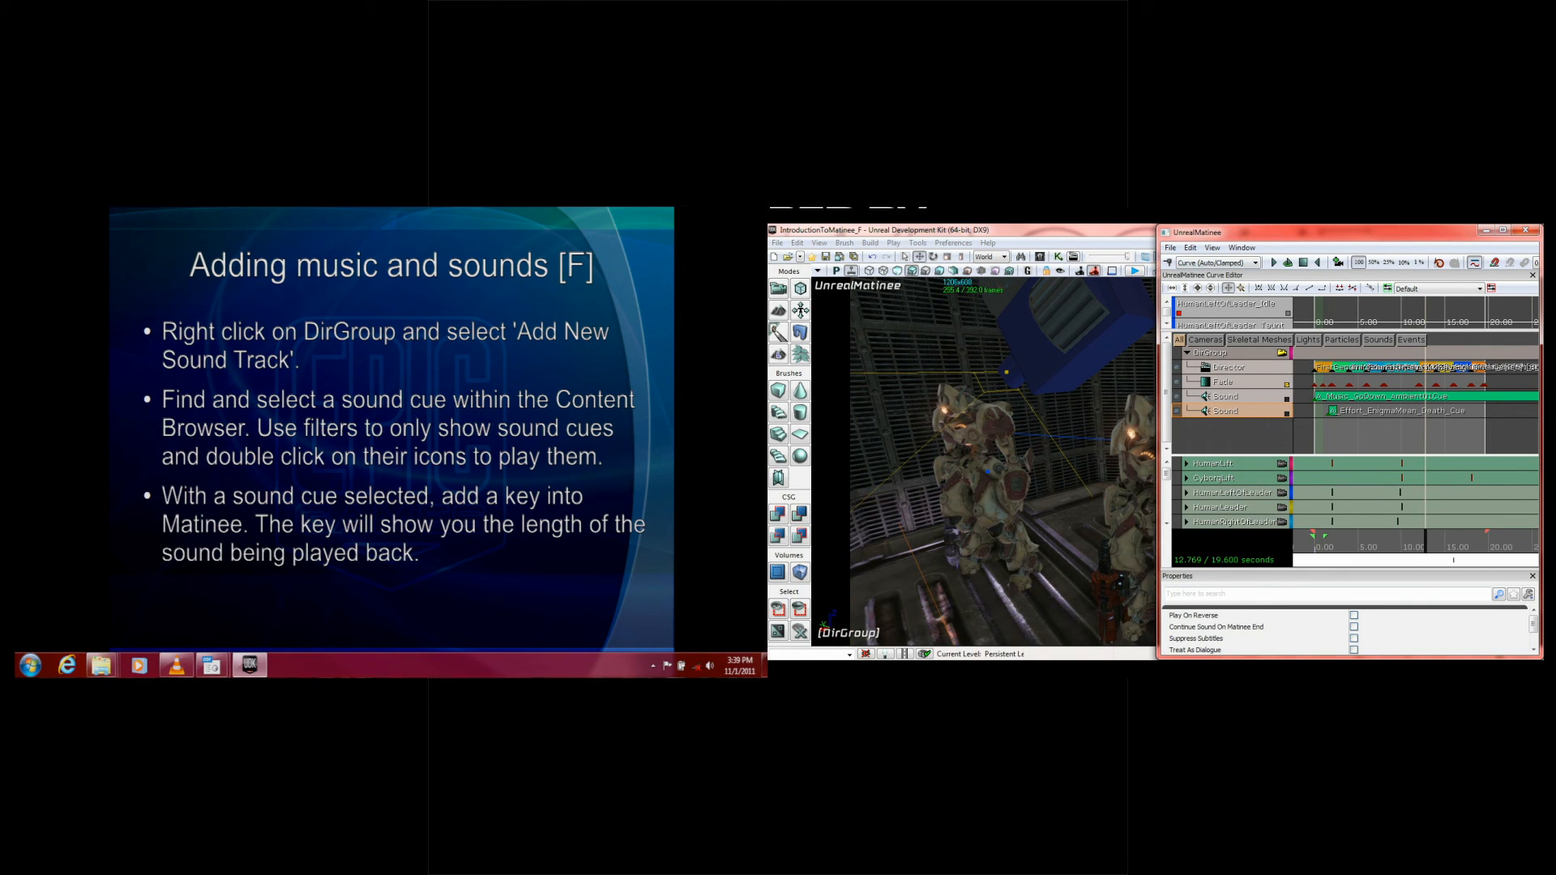
Step: Advance the slide to the note on adjusting volume with the Curve Editor, and close the Matinee window
left_click(228, 422)
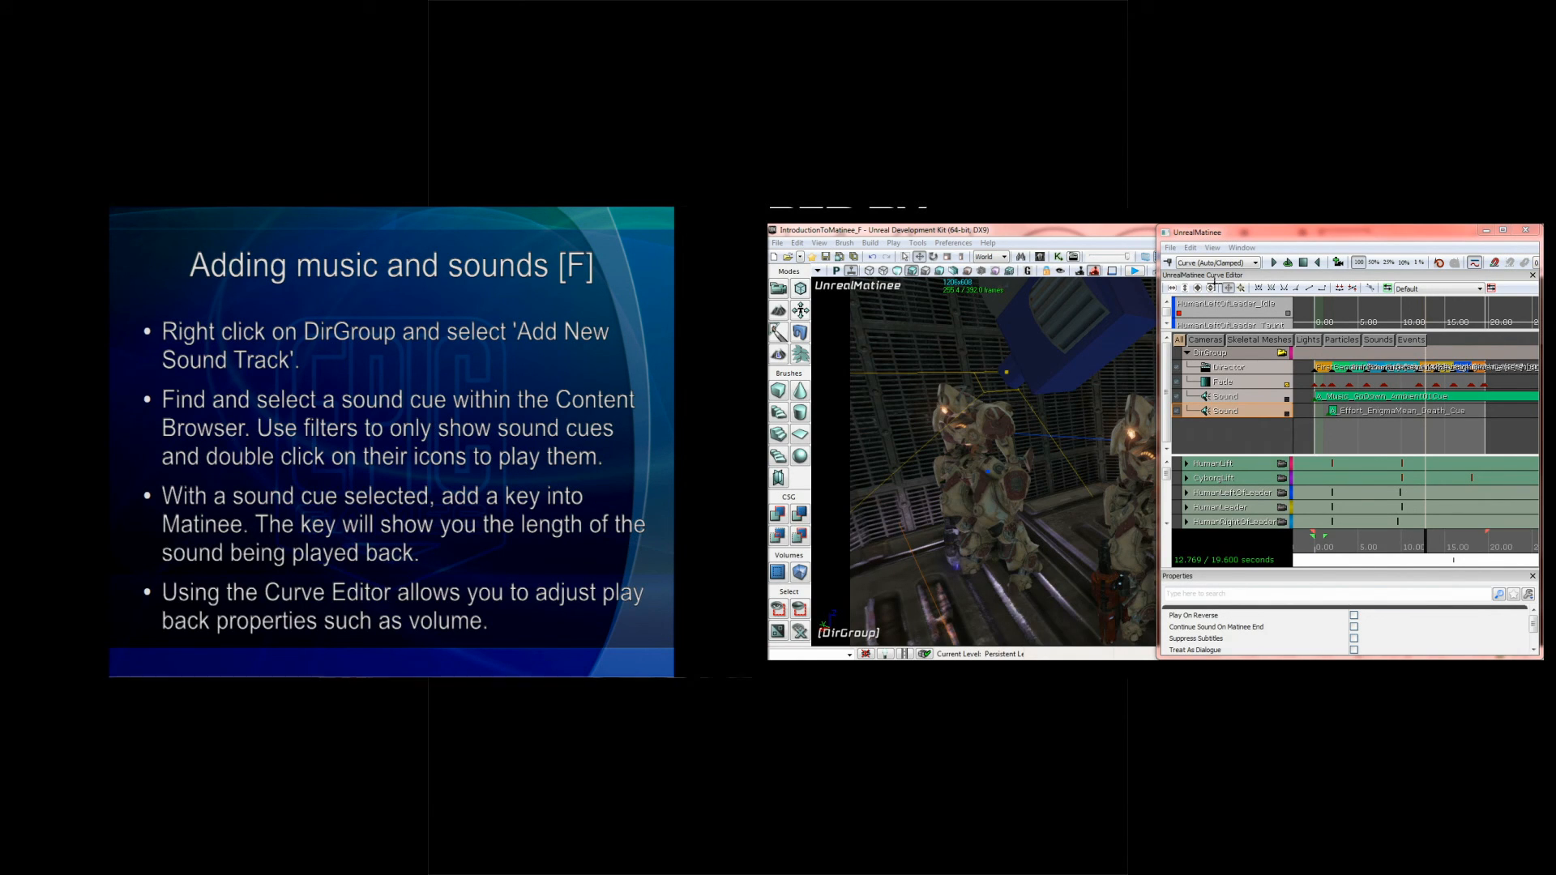
left_click(1525, 231)
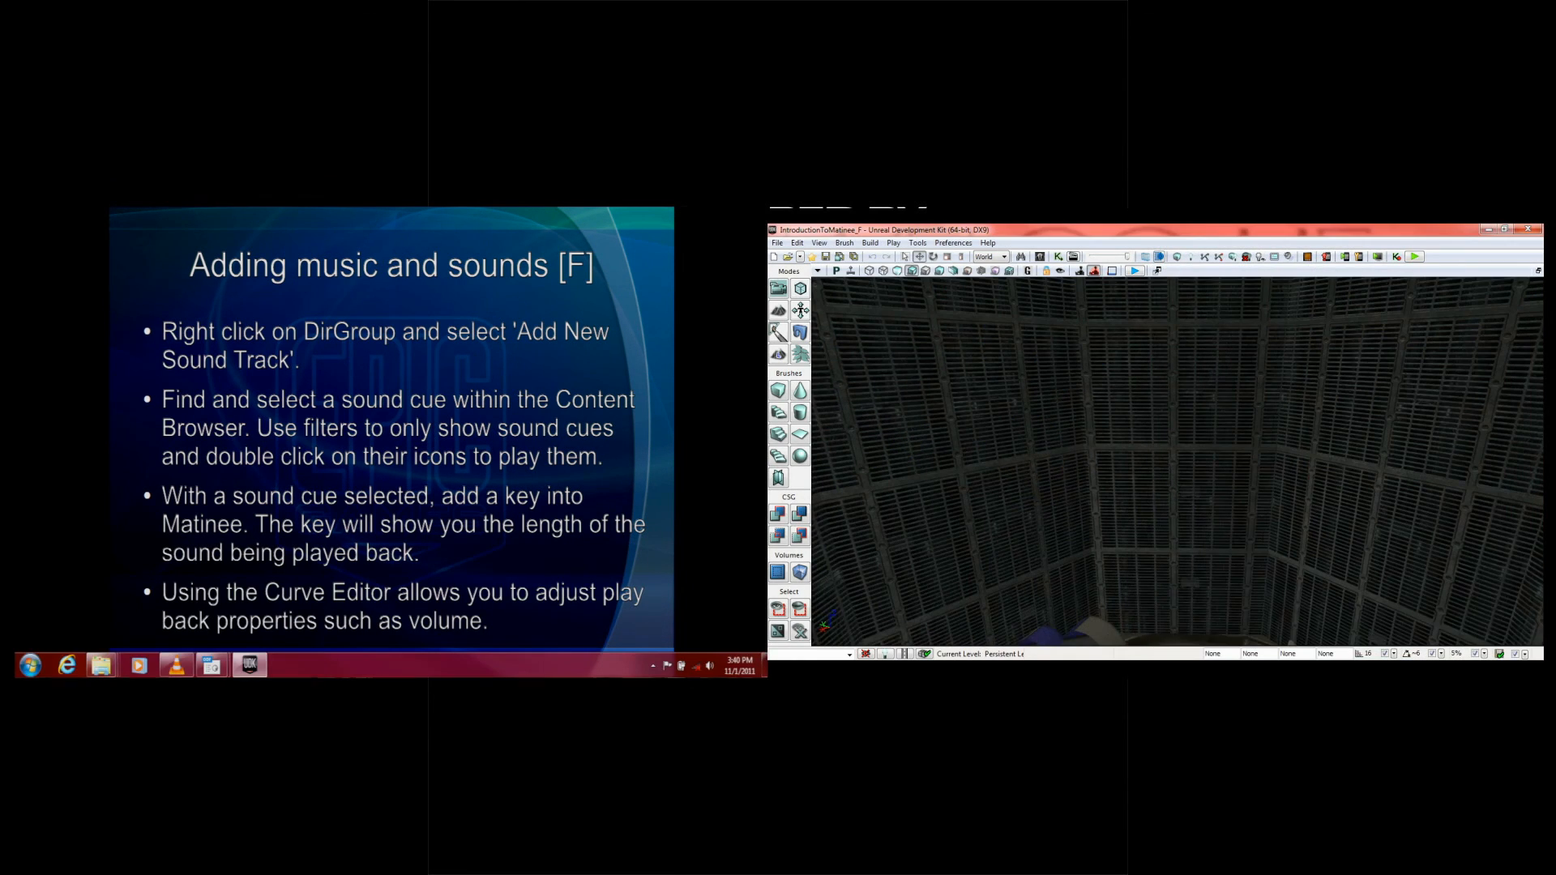